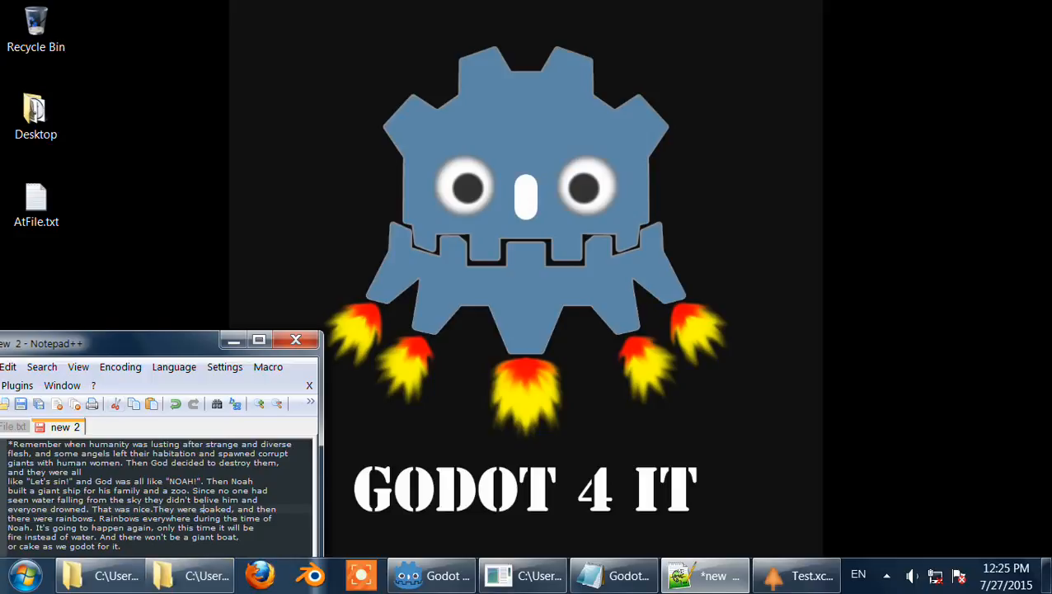
# Step: Clear all text from the open Notepad++ document
pyautogui.click(249, 489)
pyautogui.hotkey('ctrl', 'a')
pyautogui.press('Delete')
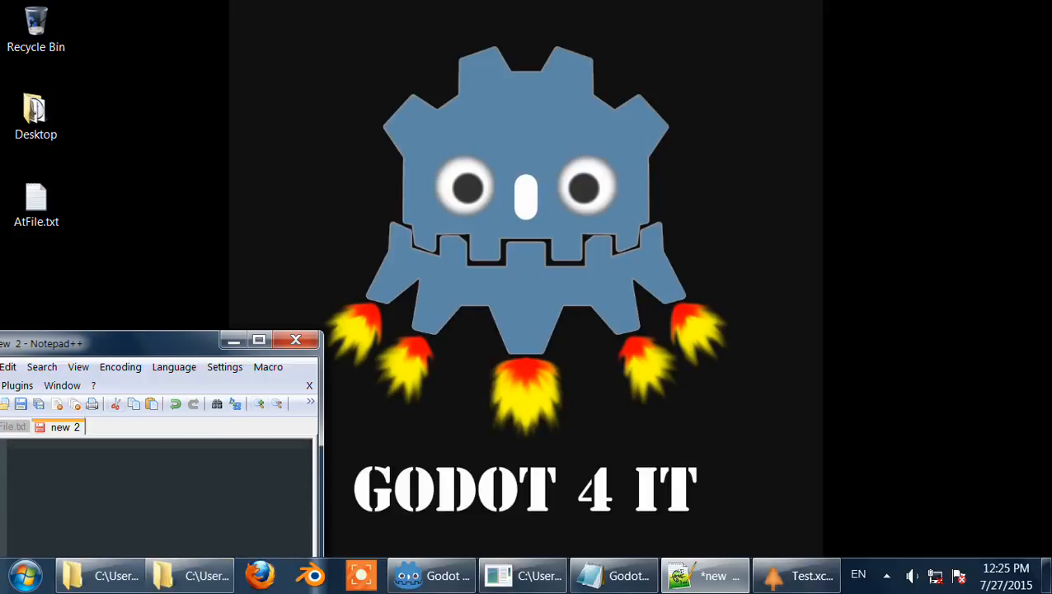
# Step: Switch to the Test.xcf image in GIMP and zoom in on the small icon
pyautogui.click(239, 297)
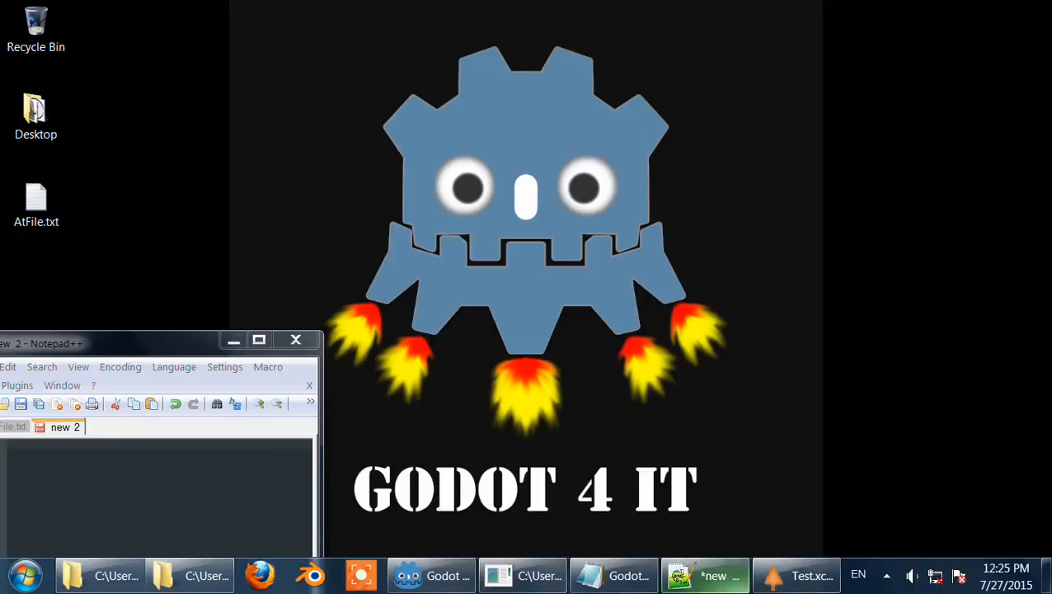
pyautogui.click(796, 574)
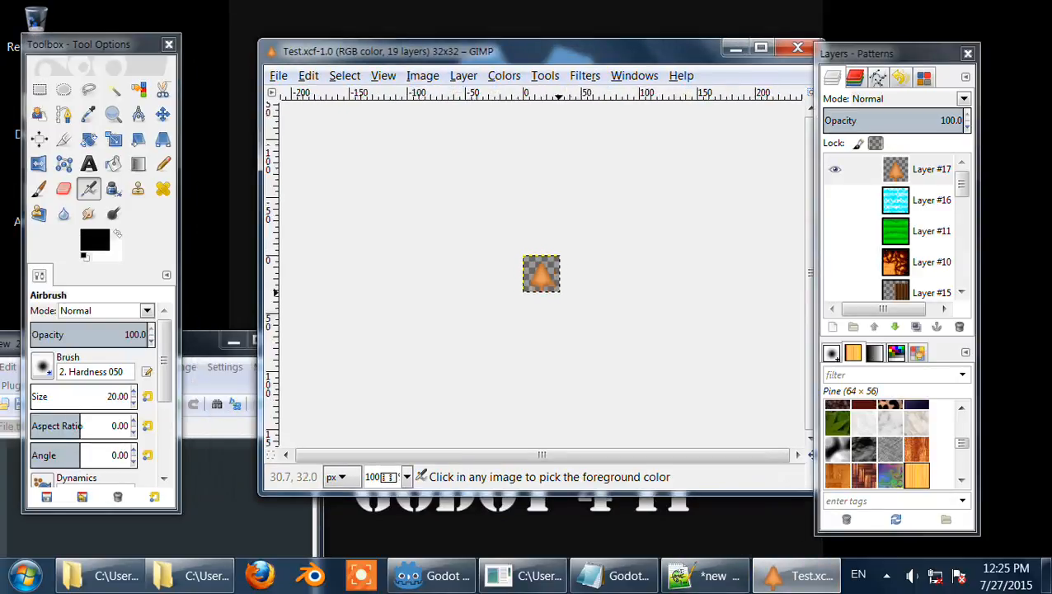
pyautogui.scroll(5, 566, 128)
pyautogui.moveTo(574, 51); pyautogui.dragTo(523, 64)
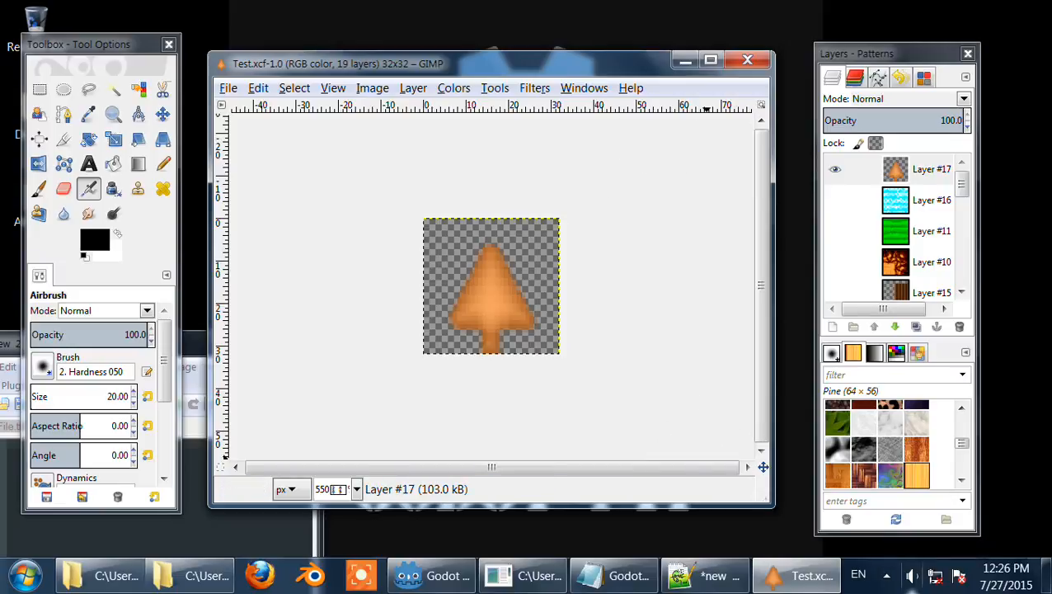
pyautogui.click(912, 576)
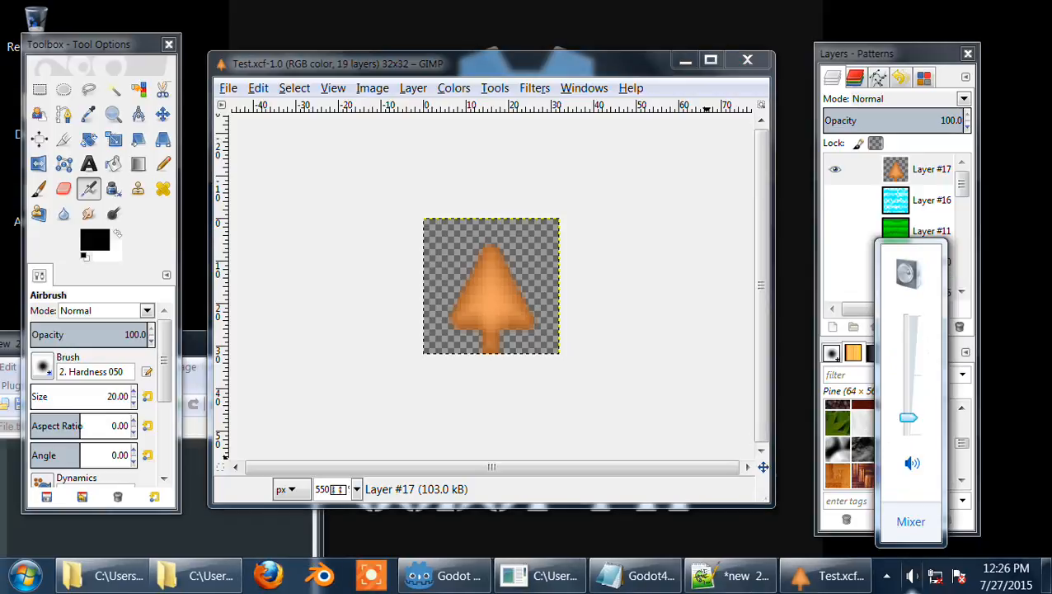
pyautogui.click(912, 575)
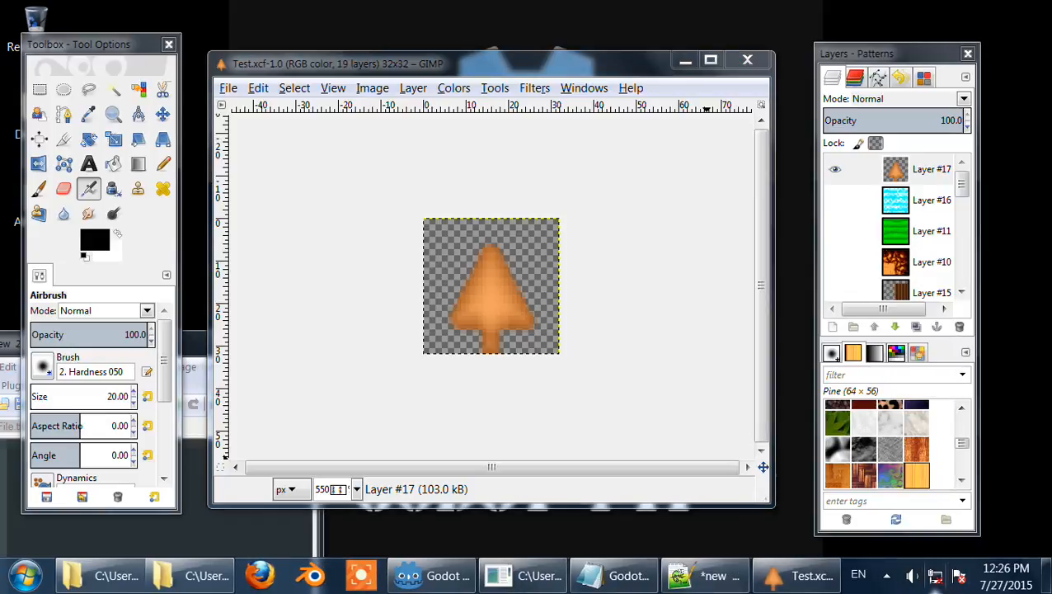
pyautogui.click(886, 575)
pyautogui.click(886, 576)
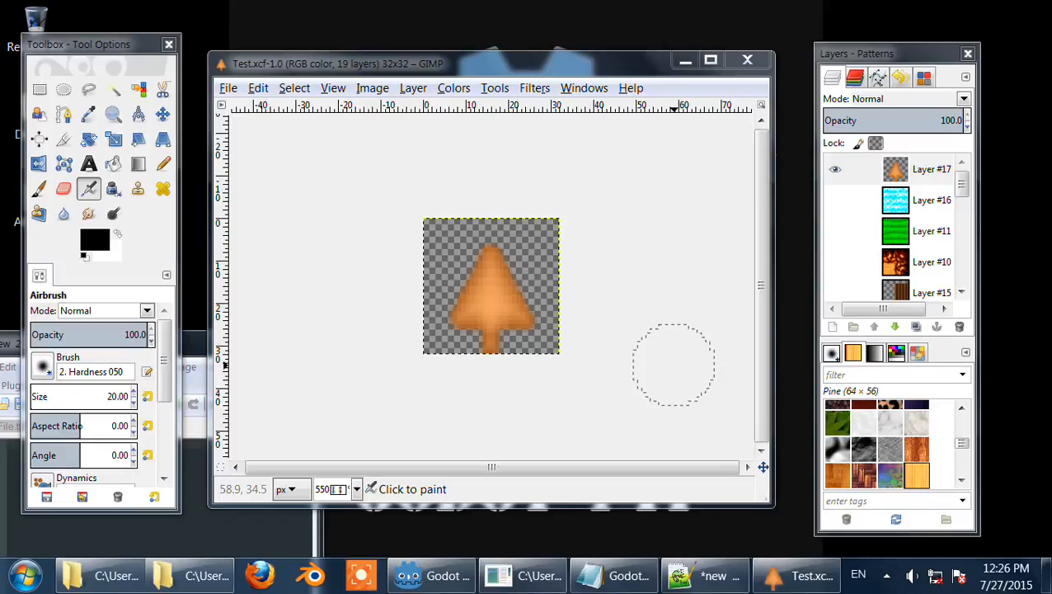
# Step: Open Task Manager, run Explorer as a new task, and close Task Manager
pyautogui.hotkey('ctrl', 'shift', 'Escape')
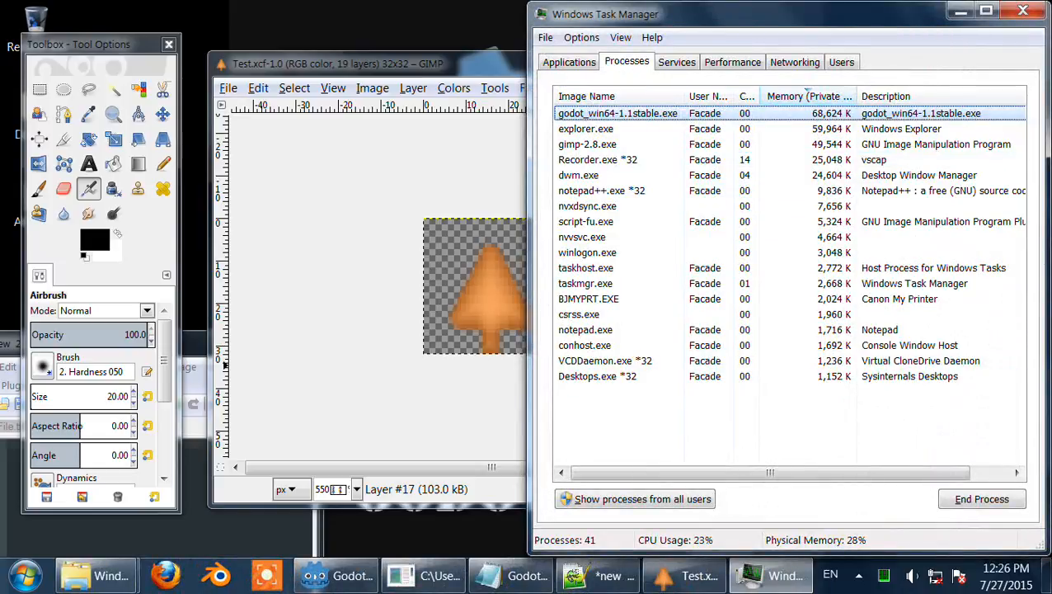
pyautogui.click(626, 61)
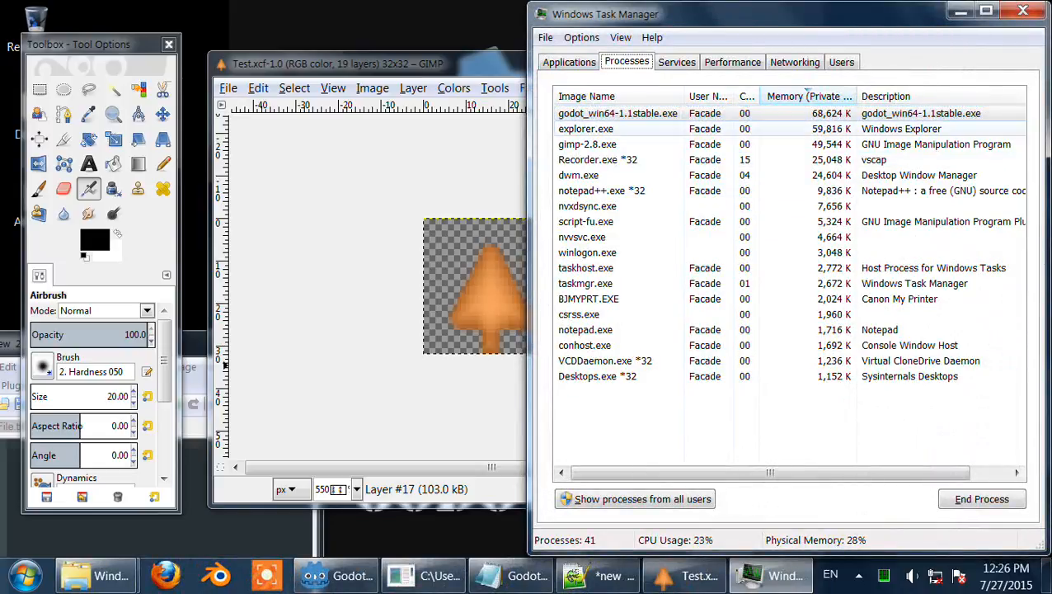
pyautogui.click(594, 129)
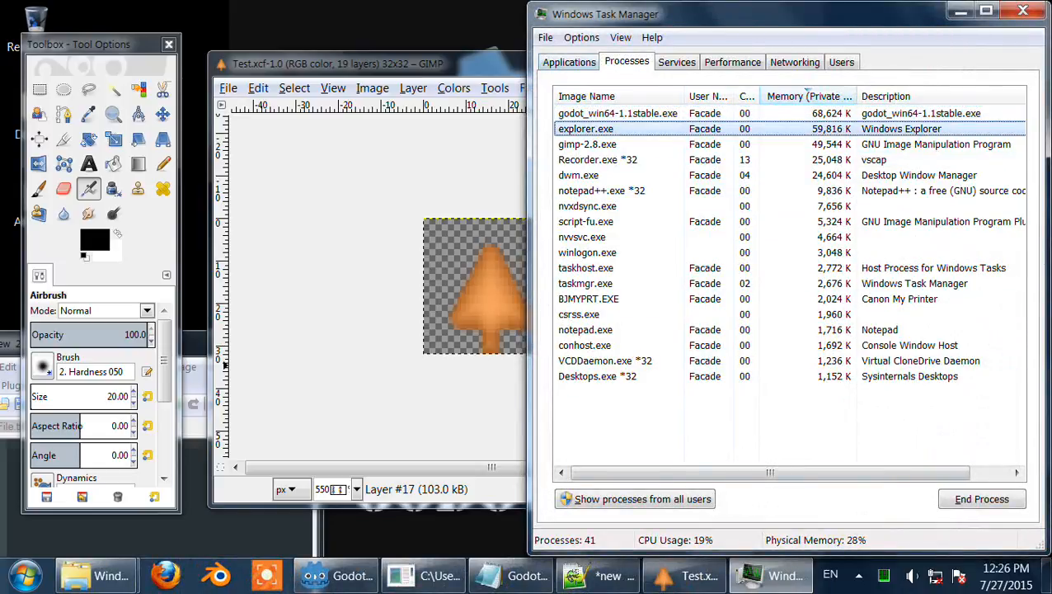
pyautogui.click(545, 37)
pyautogui.moveTo(581, 38)
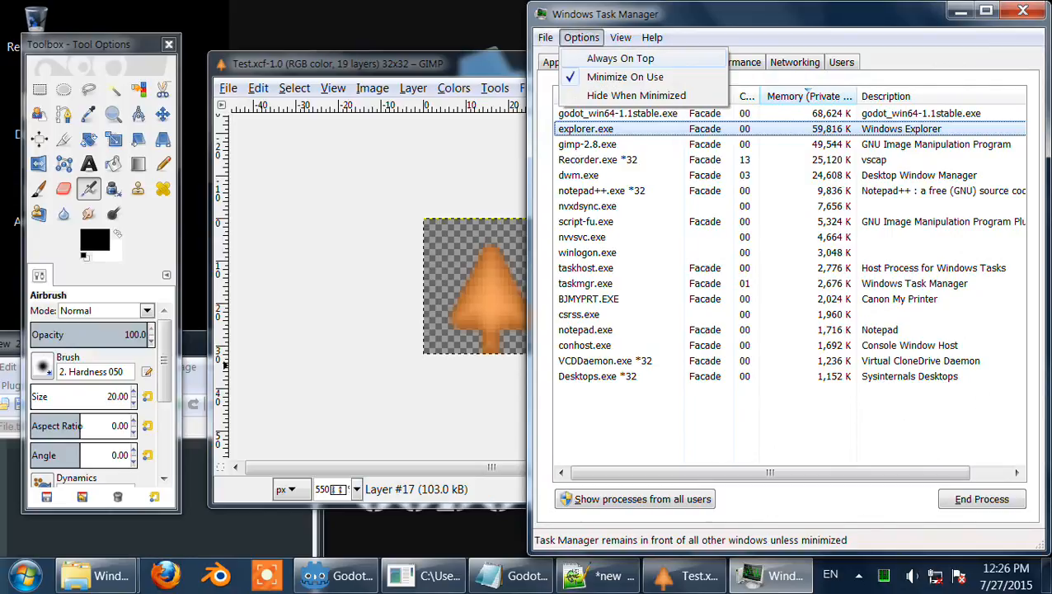
pyautogui.moveTo(545, 37)
pyautogui.click(577, 54)
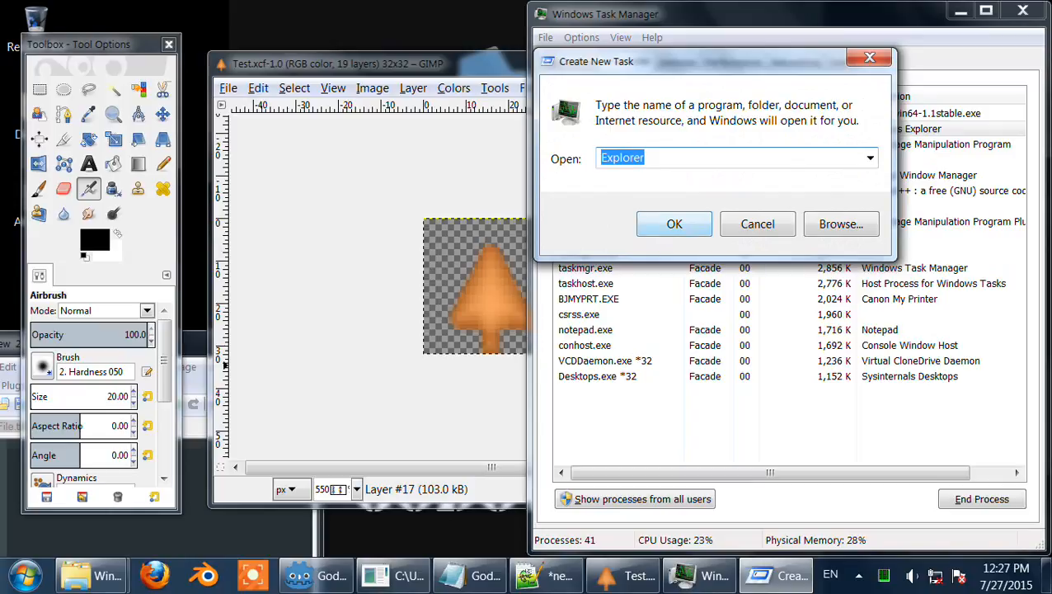
pyautogui.press('Return')
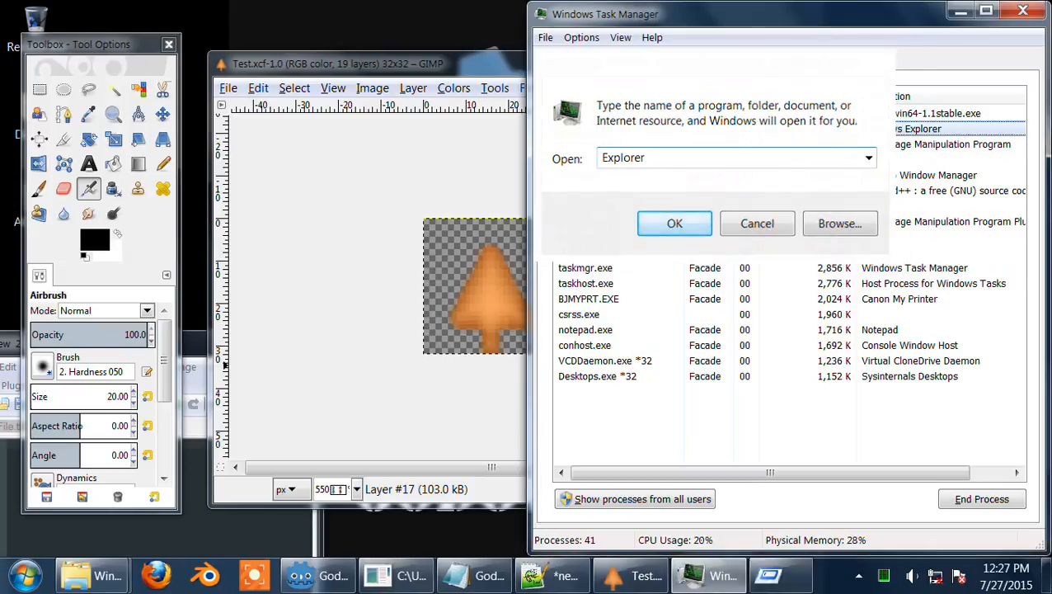
pyautogui.click(1022, 10)
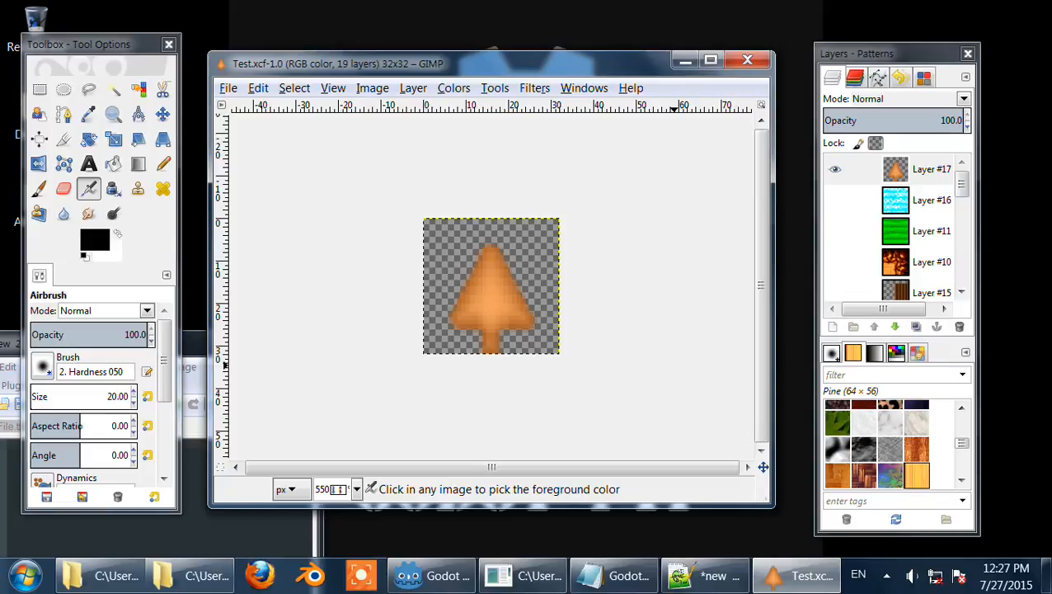
# Step: Look through the dock's Channels, Paths, Undo History and Colormap tabs, returning to Layers
pyautogui.moveTo(103, 44); pyautogui.dragTo(104, 20)
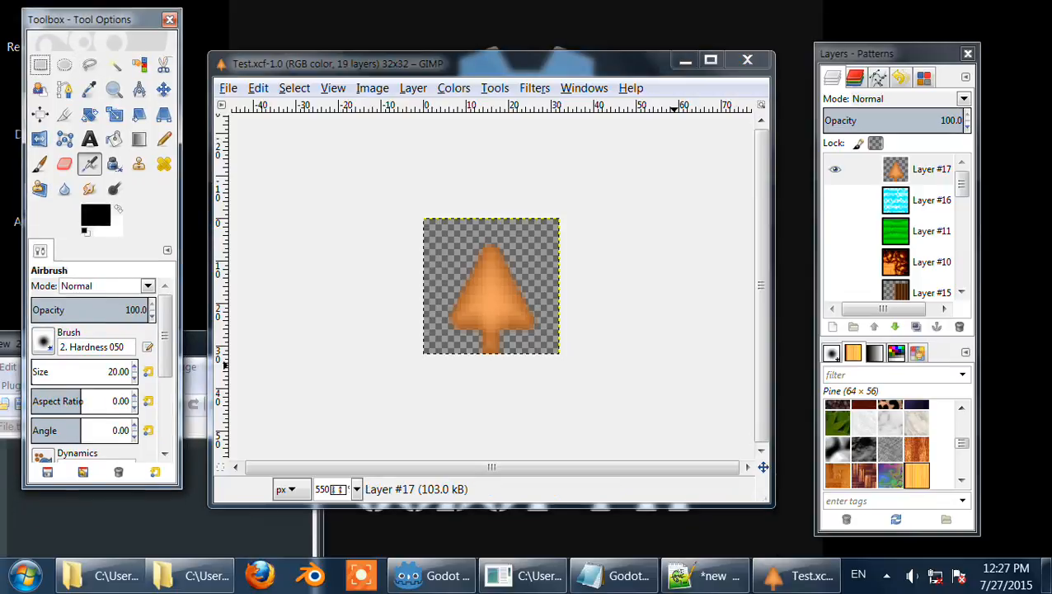
pyautogui.moveTo(897, 53); pyautogui.dragTo(897, 39)
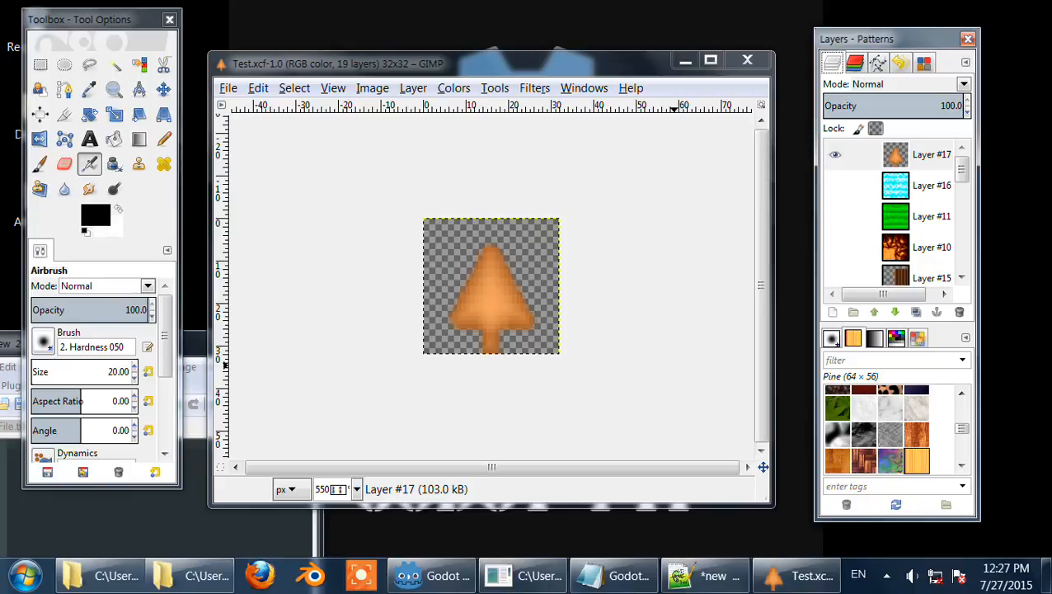
pyautogui.click(855, 62)
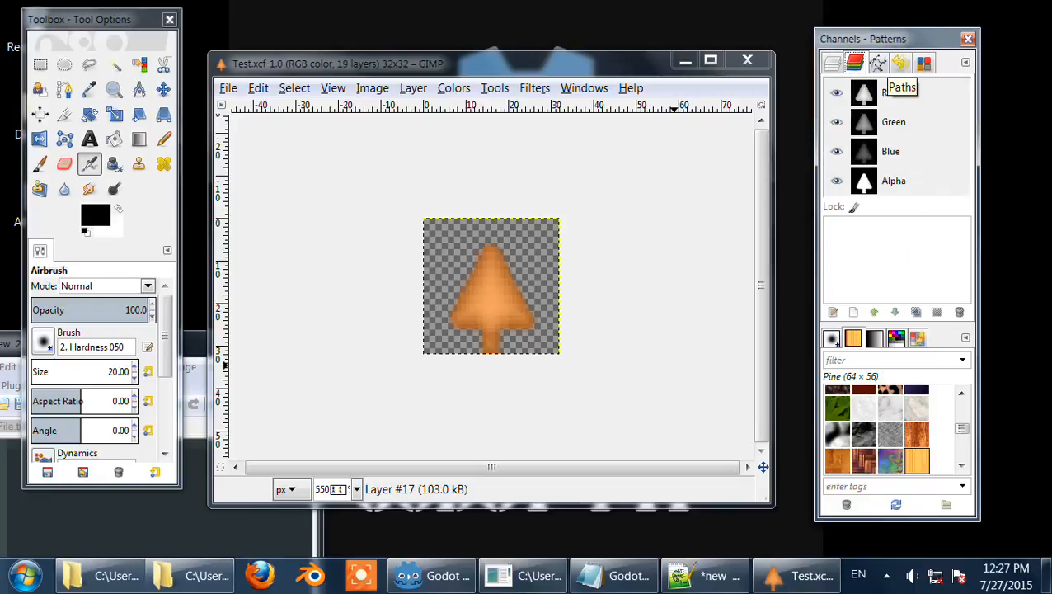
pyautogui.click(877, 64)
pyautogui.click(900, 64)
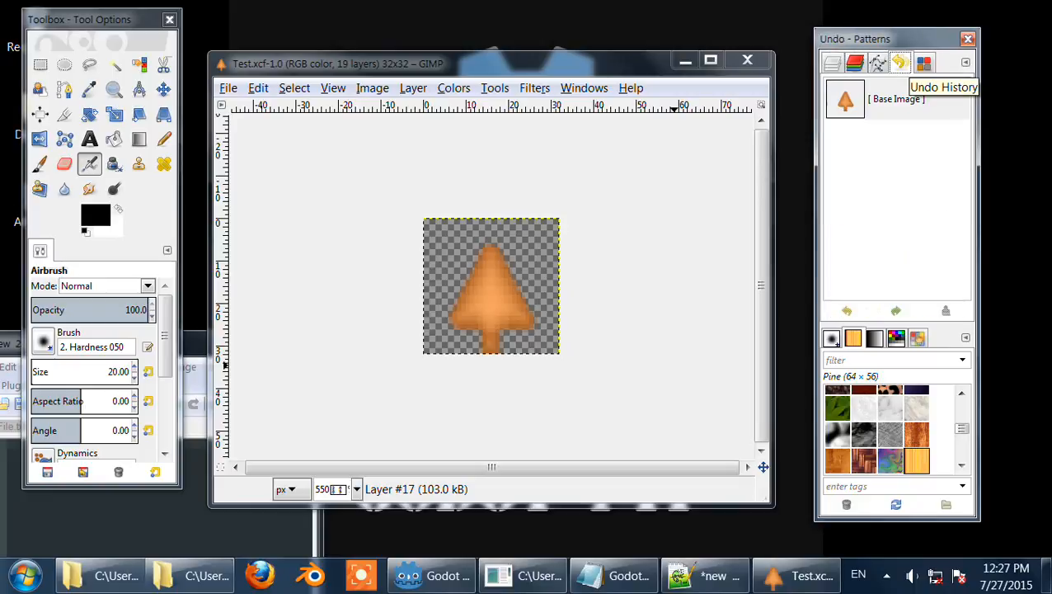
pyautogui.click(924, 63)
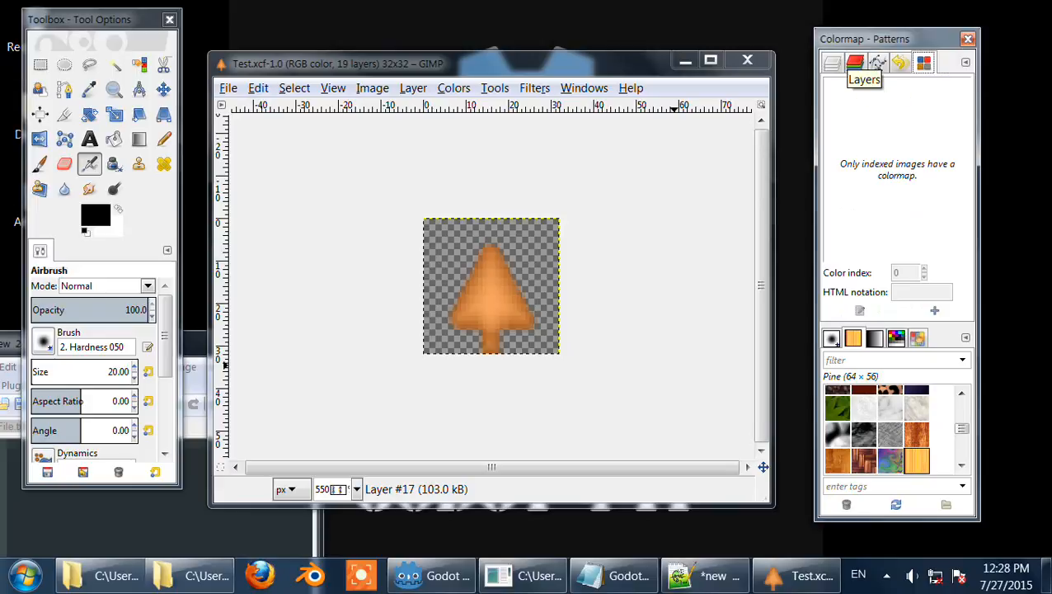
pyautogui.click(833, 64)
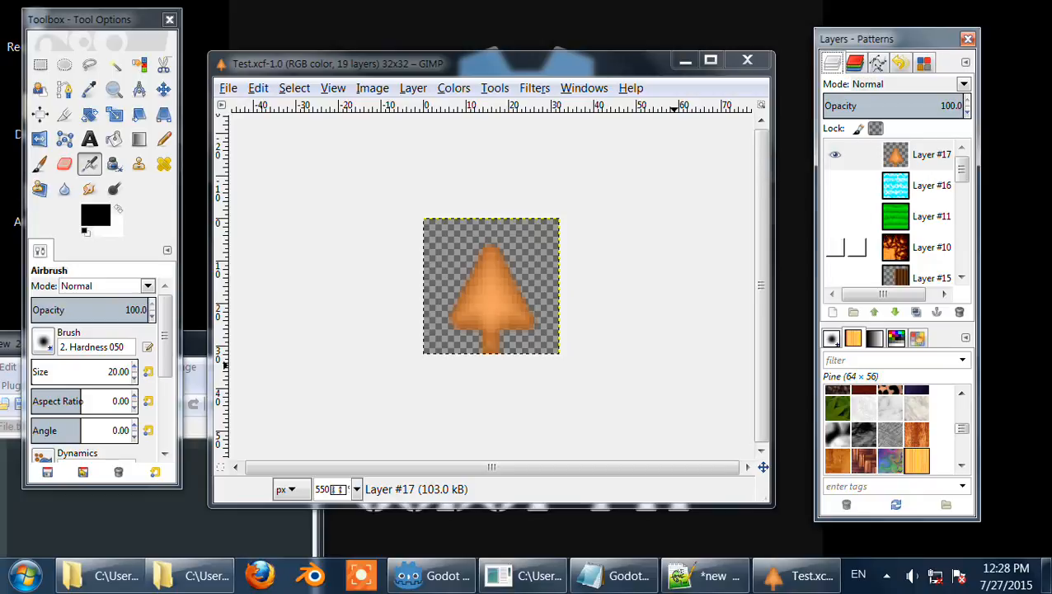
# Step: Move Layer #17 down and back up in the layer stack, then hide it
pyautogui.click(895, 311)
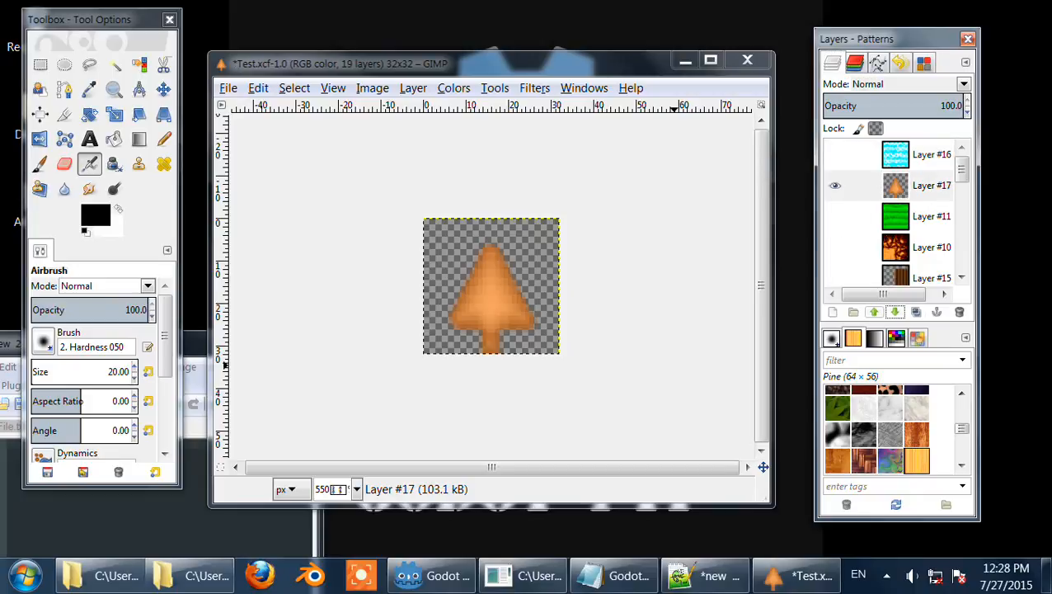
pyautogui.click(874, 311)
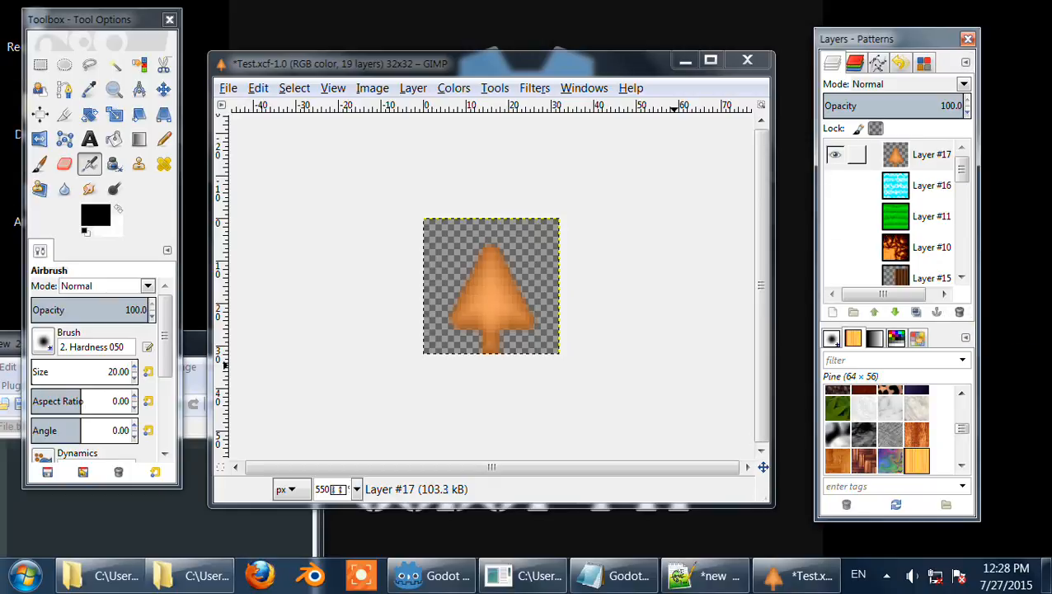
pyautogui.click(835, 154)
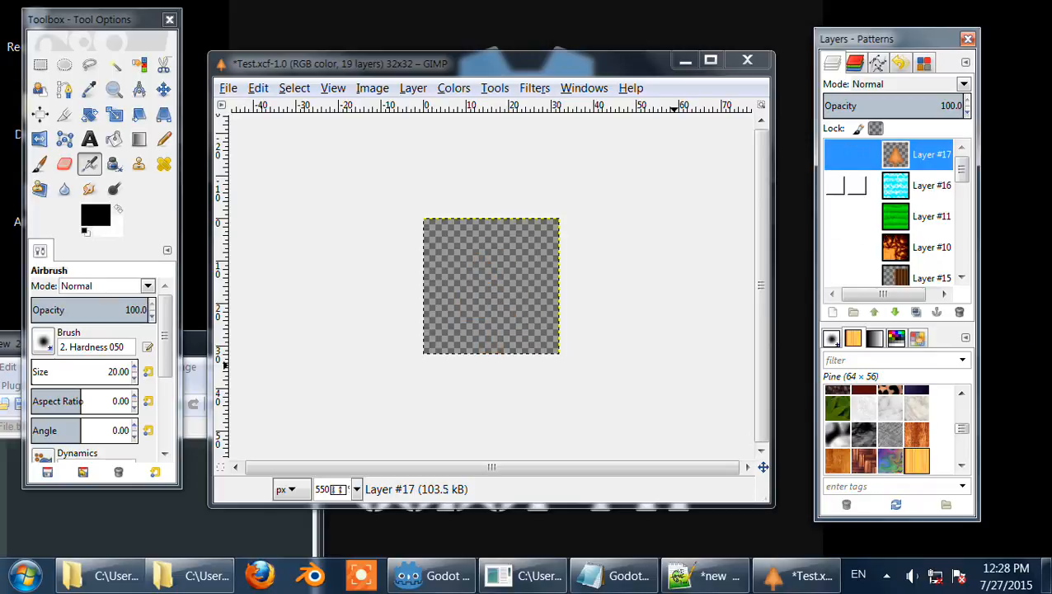
# Step: Show Layer #9 in the layer list and duplicate it
pyautogui.scroll(-1, 841, 191)
pyautogui.scroll(-3, 849, 197)
pyautogui.click(895, 199)
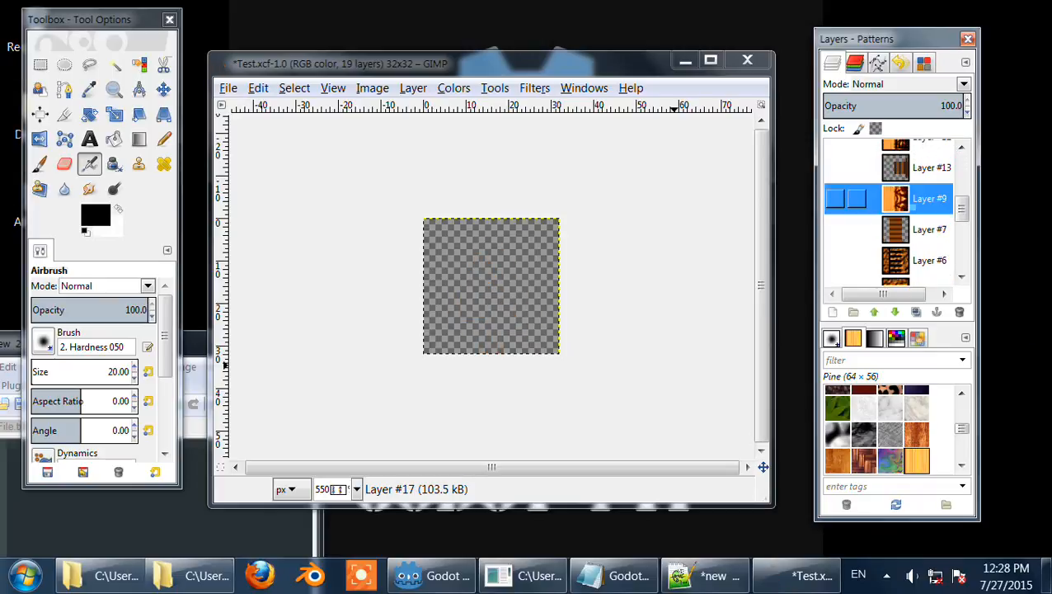
pyautogui.click(835, 199)
pyautogui.click(915, 312)
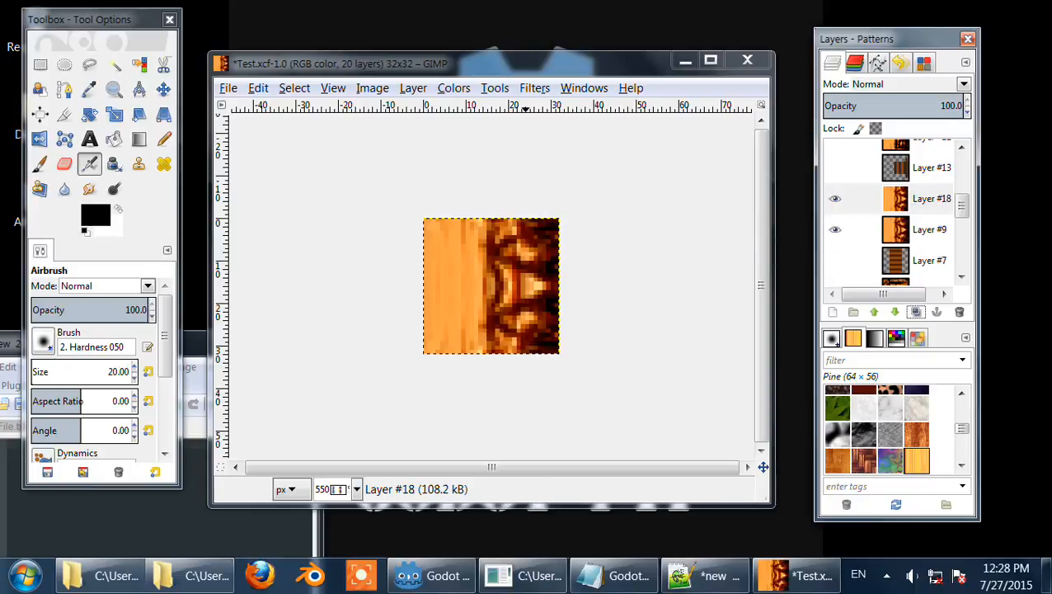
# Step: Rotate the duplicated layer 90° clockwise
pyautogui.click(413, 88)
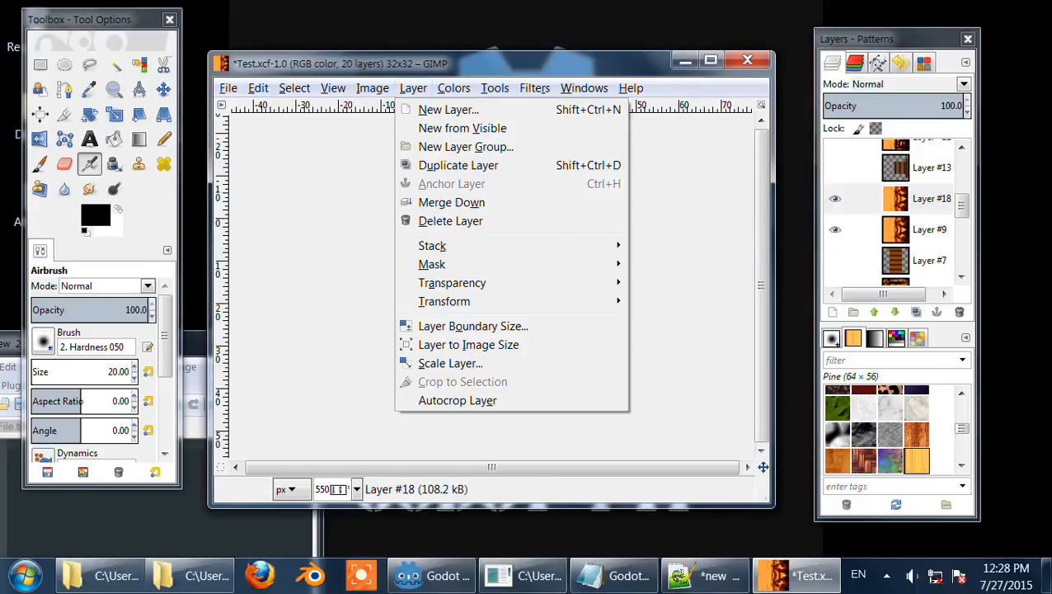
pyautogui.moveTo(494, 301)
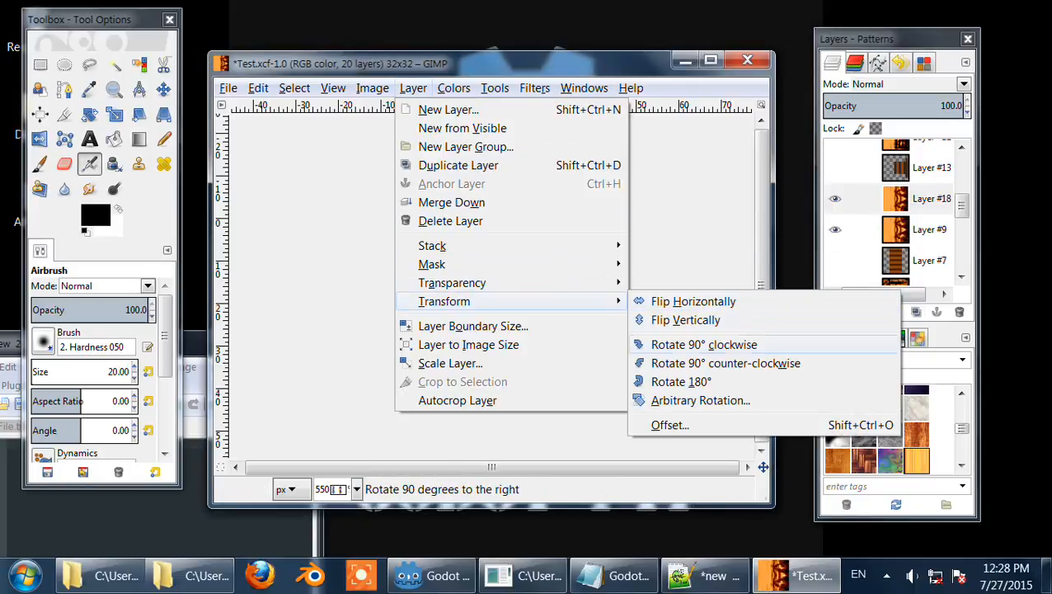
pyautogui.click(703, 345)
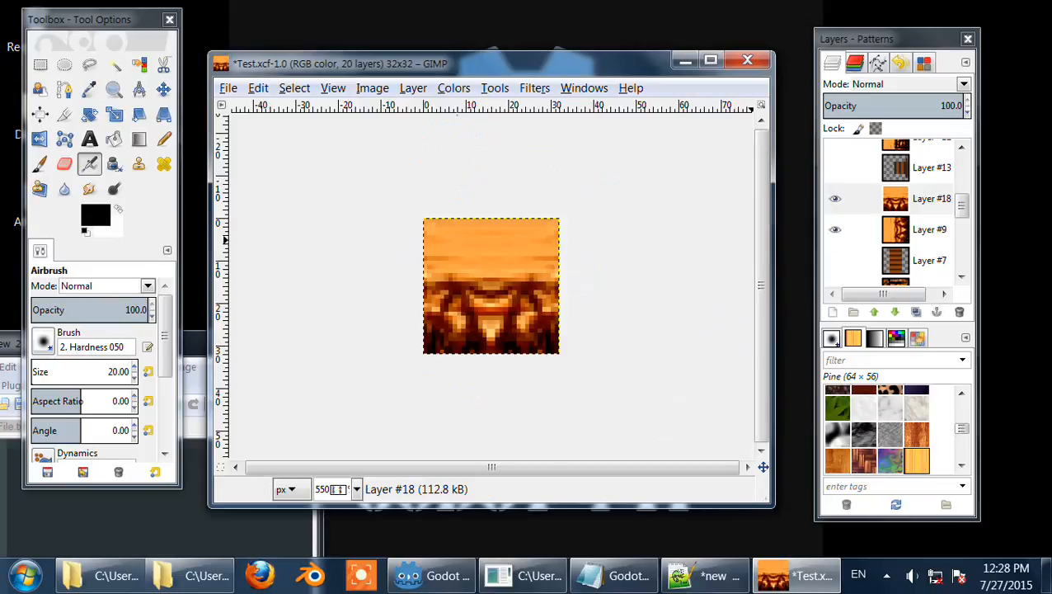
# Step: Try several blend modes on the rotated duplicate layer, then delete that layer
pyautogui.scroll(-2, 895, 84)
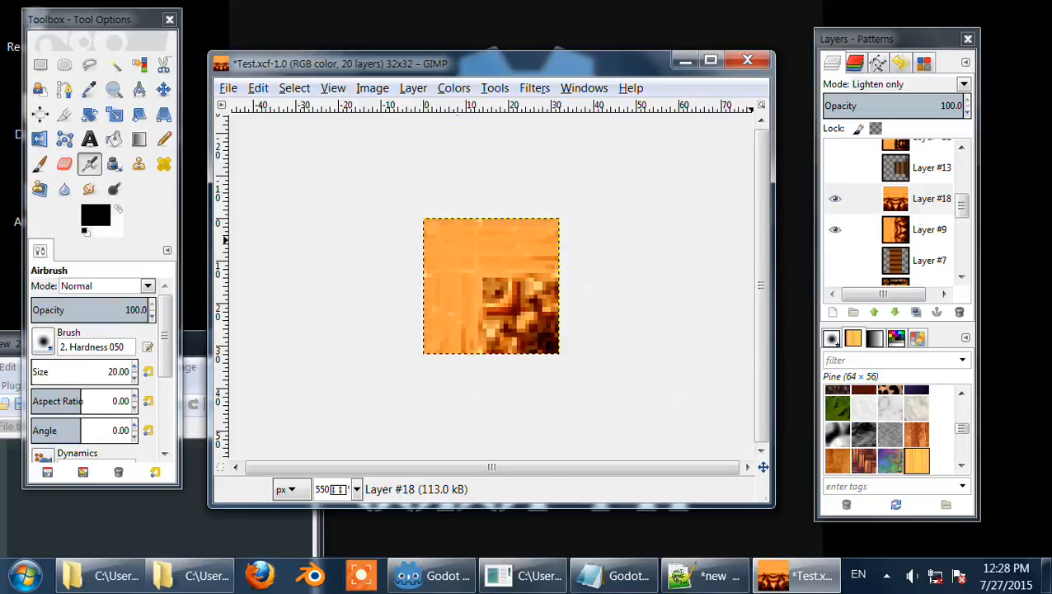
pyautogui.scroll(-1, 896, 85)
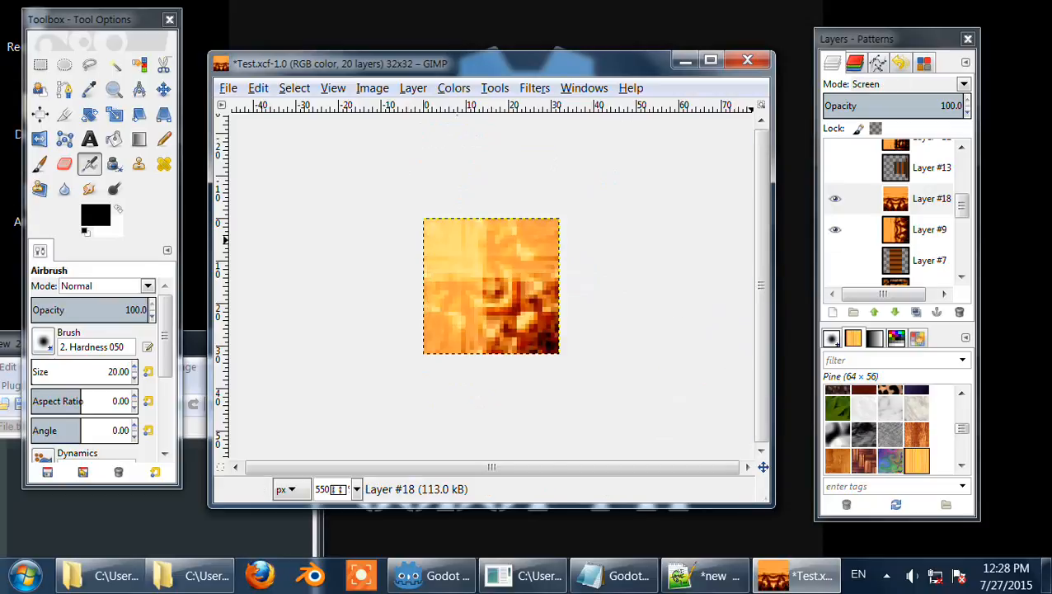
pyautogui.scroll(1, 896, 85)
pyautogui.scroll(-1, 895, 84)
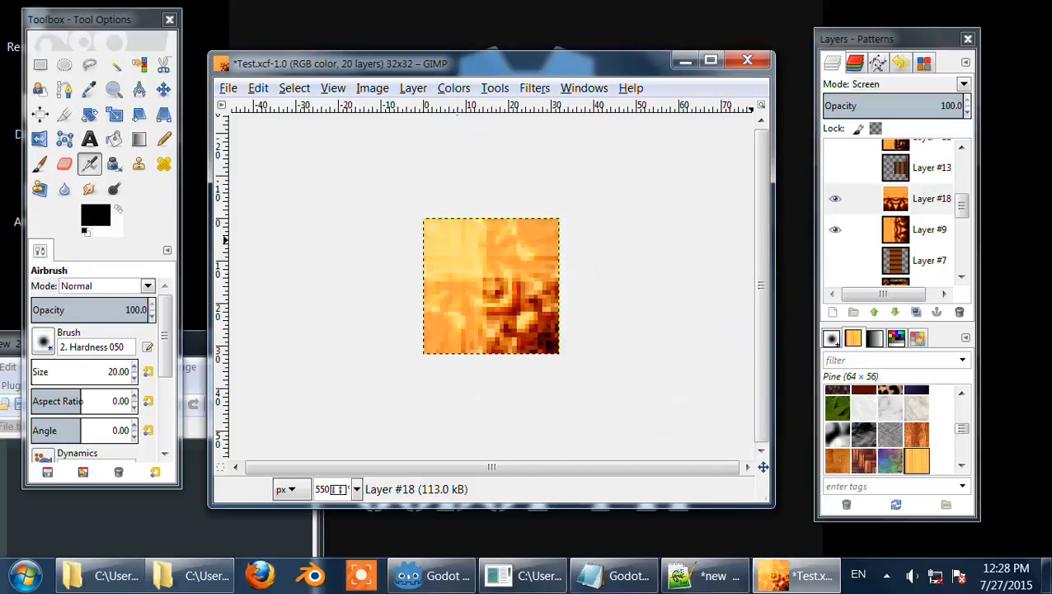
pyautogui.scroll(-1, 895, 84)
pyautogui.scroll(-1, 895, 84)
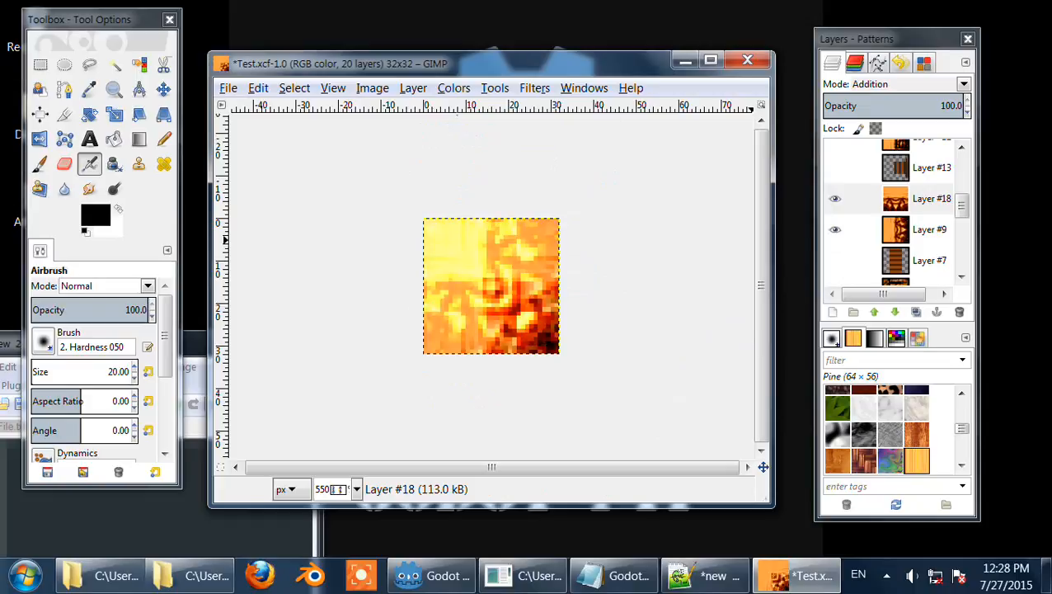
pyautogui.scroll(-1, 895, 84)
pyautogui.scroll(-1, 895, 84)
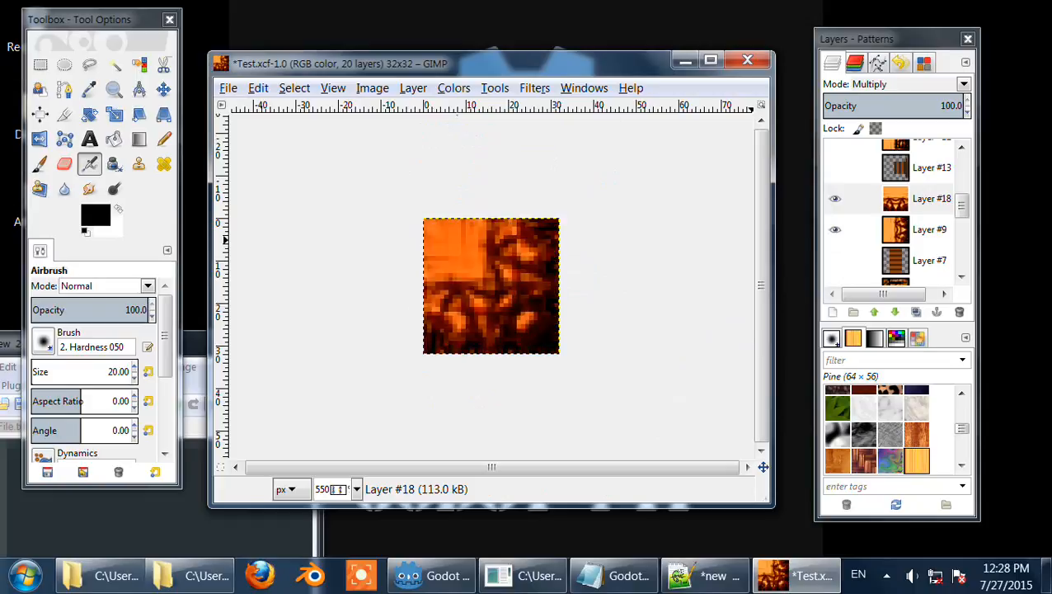
pyautogui.scroll(1, 895, 84)
pyautogui.scroll(3, 895, 84)
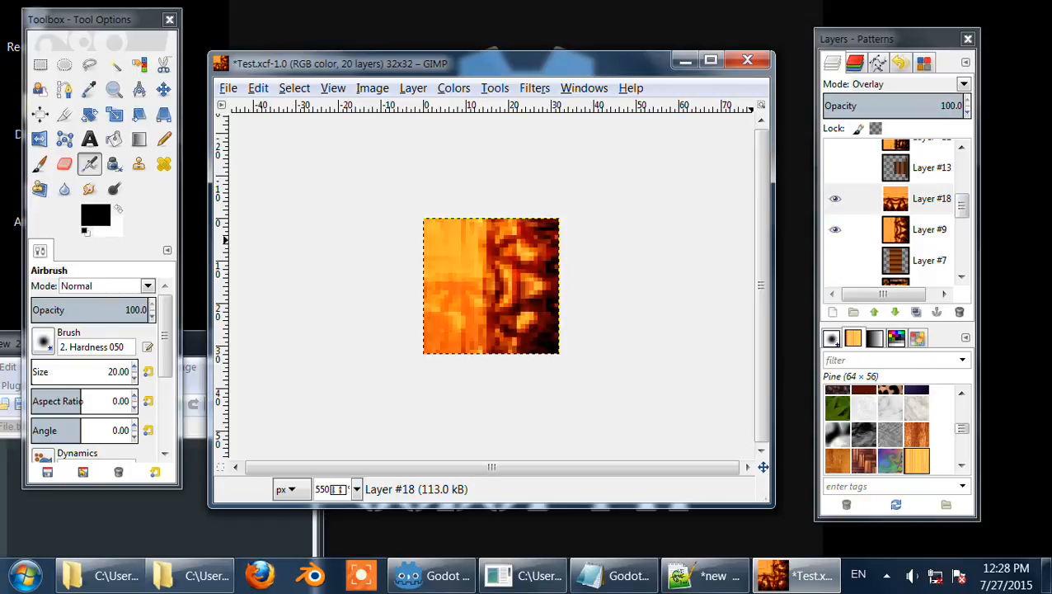
pyautogui.scroll(-1, 895, 84)
pyautogui.scroll(1, 895, 84)
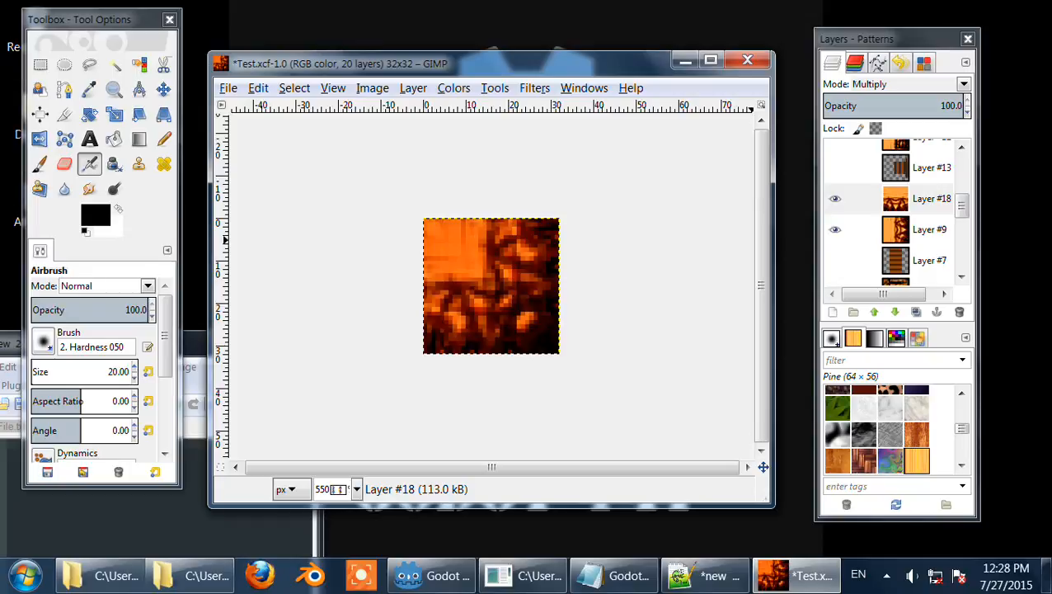
pyautogui.click(959, 311)
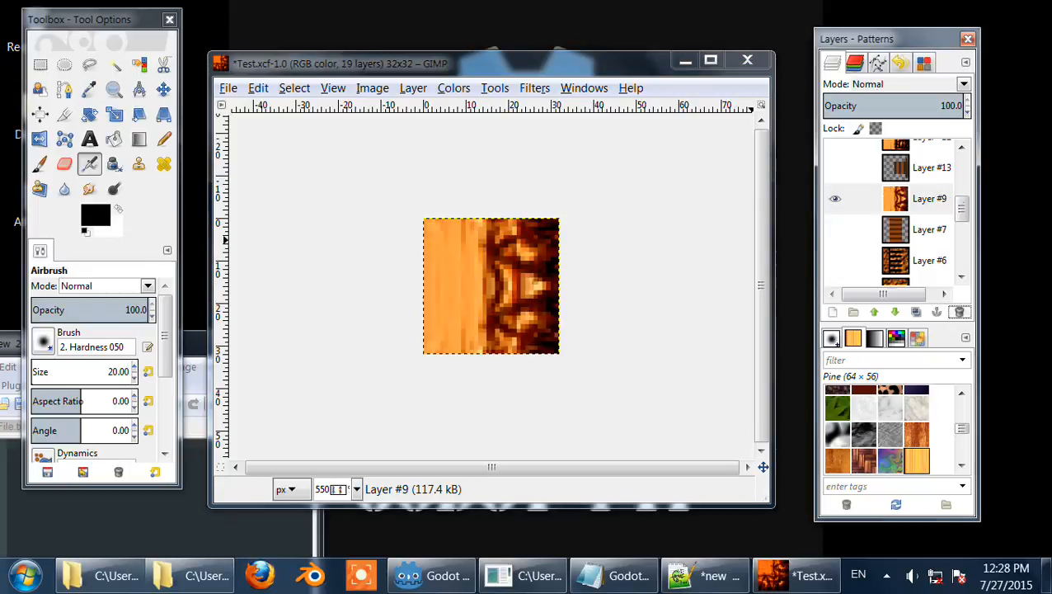
# Step: Make Layer #17 visible and hide the wood layer below it so only the tree shape shows
pyautogui.moveTo(961, 208); pyautogui.dragTo(961, 168)
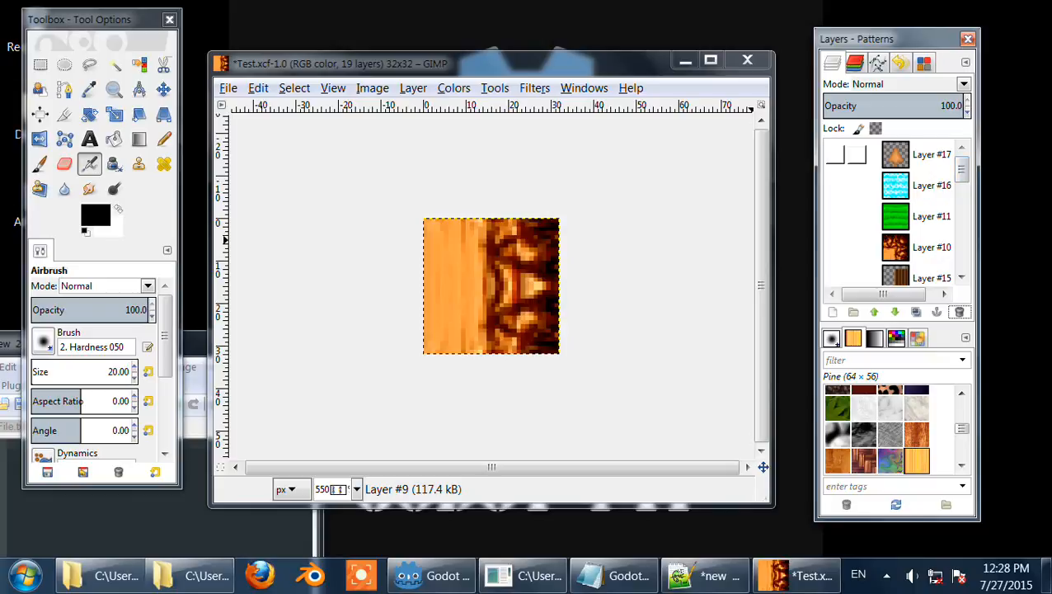
pyautogui.click(835, 154)
pyautogui.scroll(-6, 836, 218)
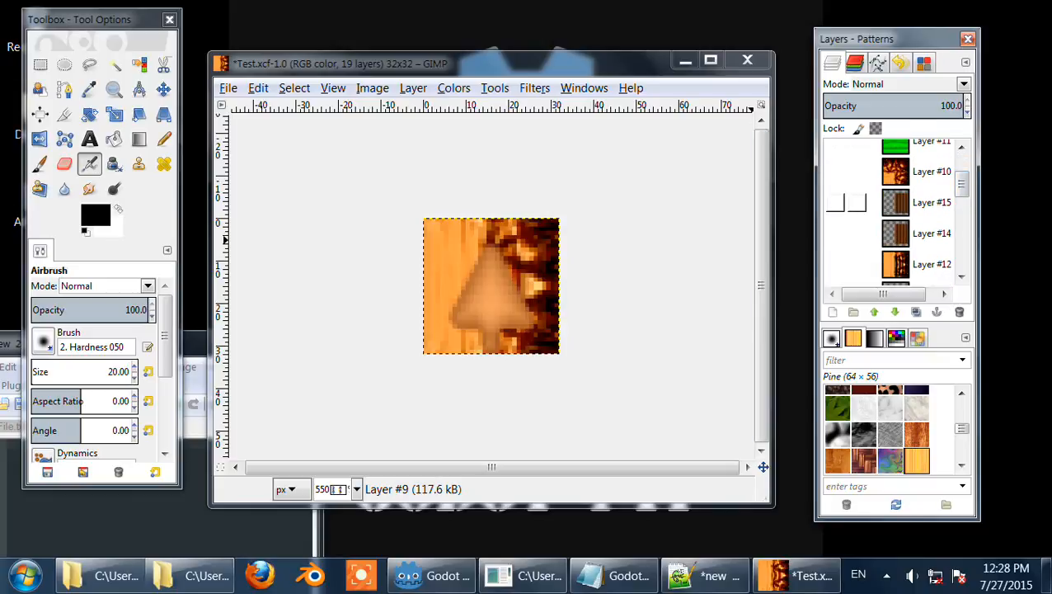
pyautogui.click(836, 249)
pyautogui.scroll(6, 846, 198)
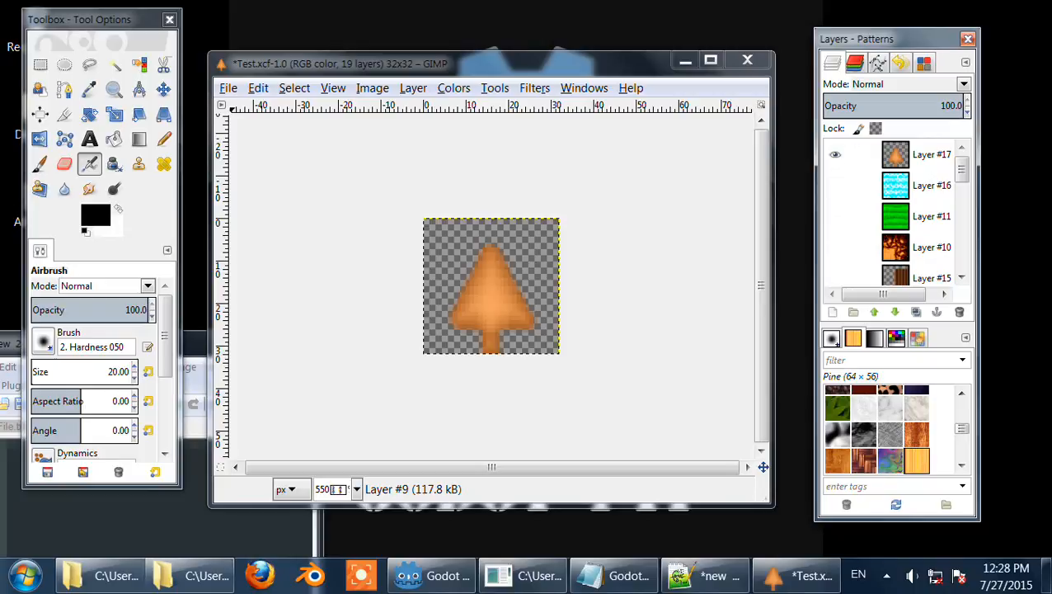
pyautogui.click(228, 88)
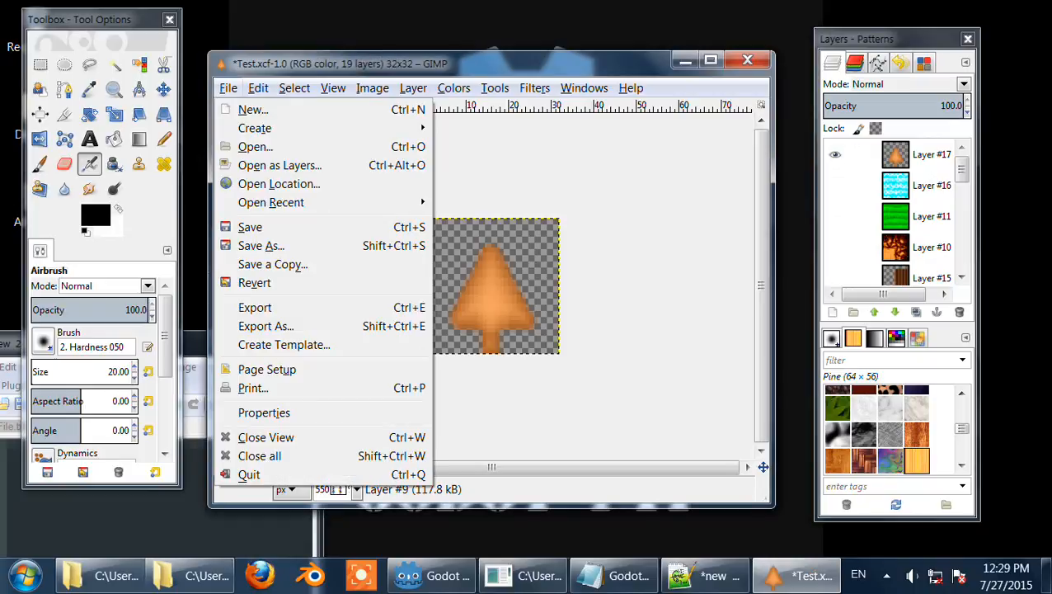
pyautogui.moveTo(256, 128)
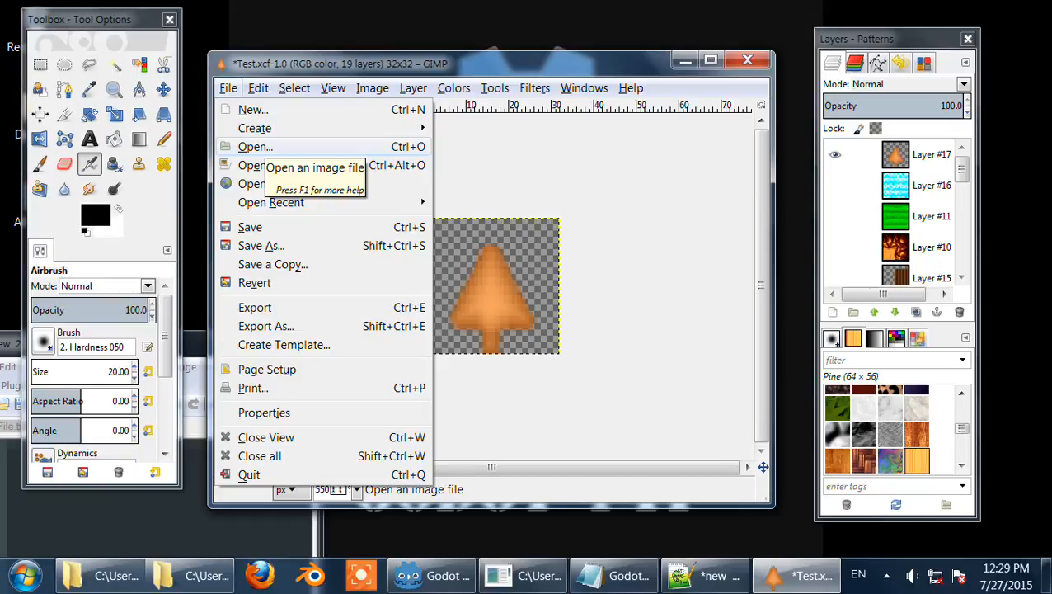
pyautogui.click(454, 88)
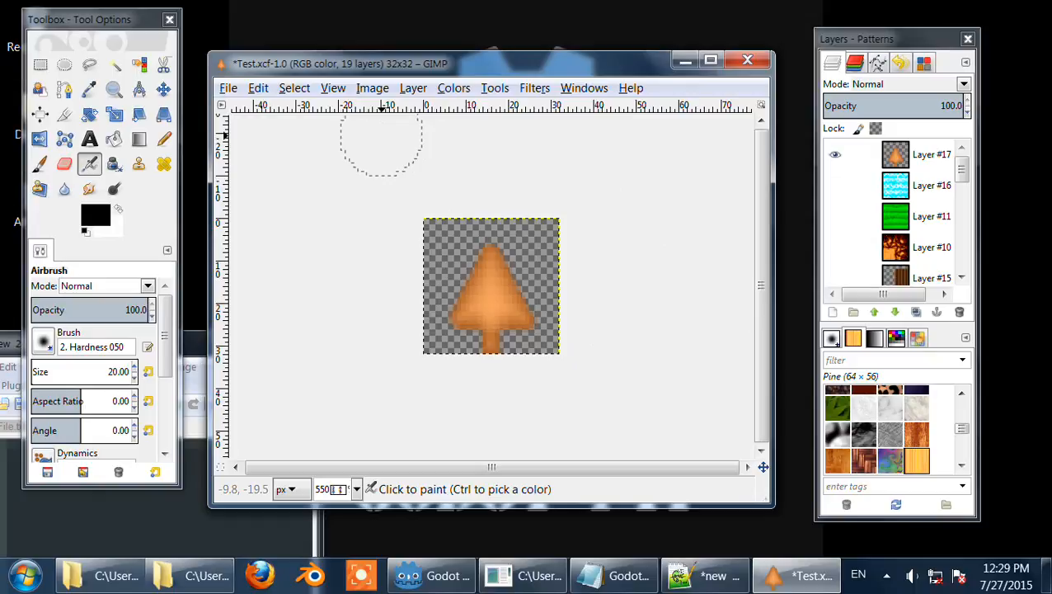
pyautogui.click(227, 88)
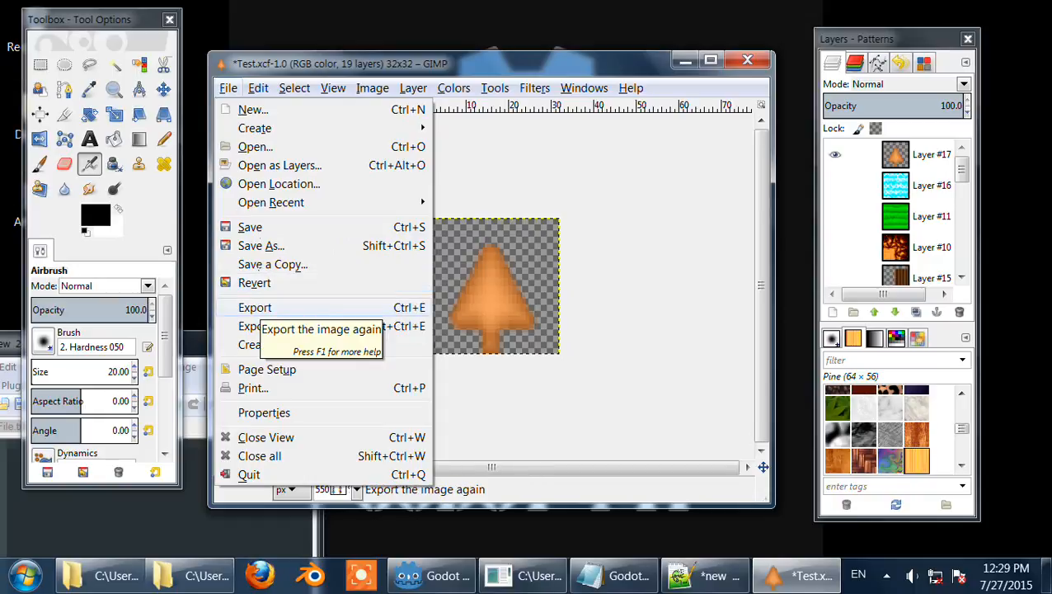
pyautogui.click(251, 309)
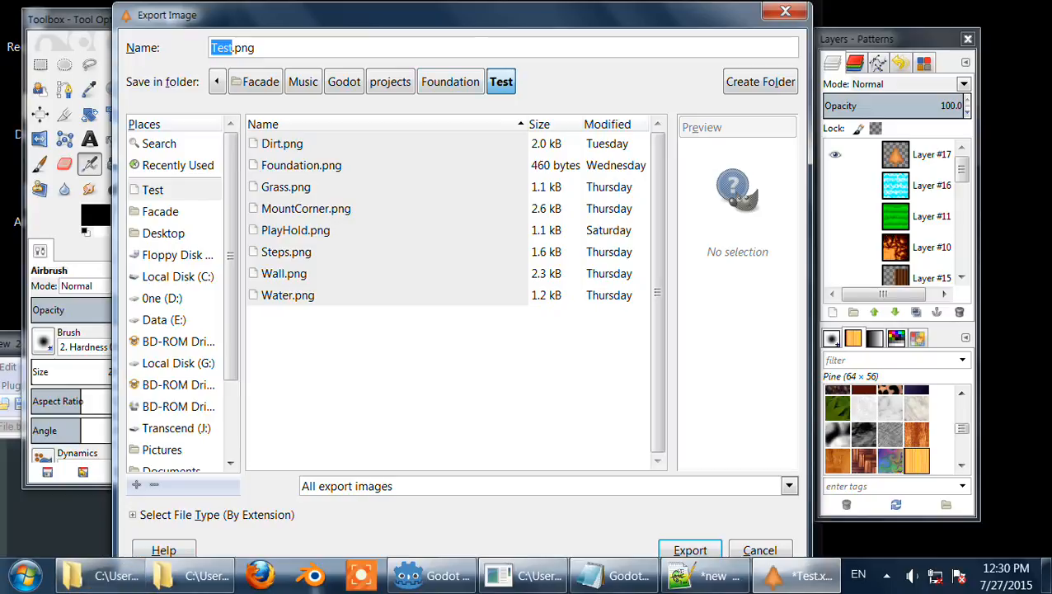
pyautogui.hotkey('alt', 't')
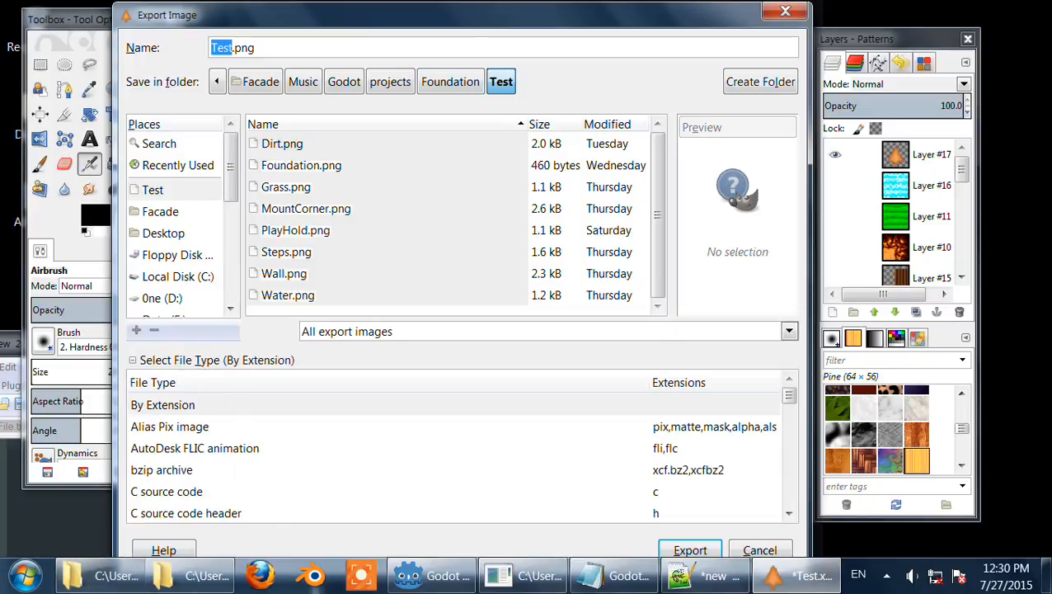
pyautogui.moveTo(789, 396); pyautogui.dragTo(789, 498)
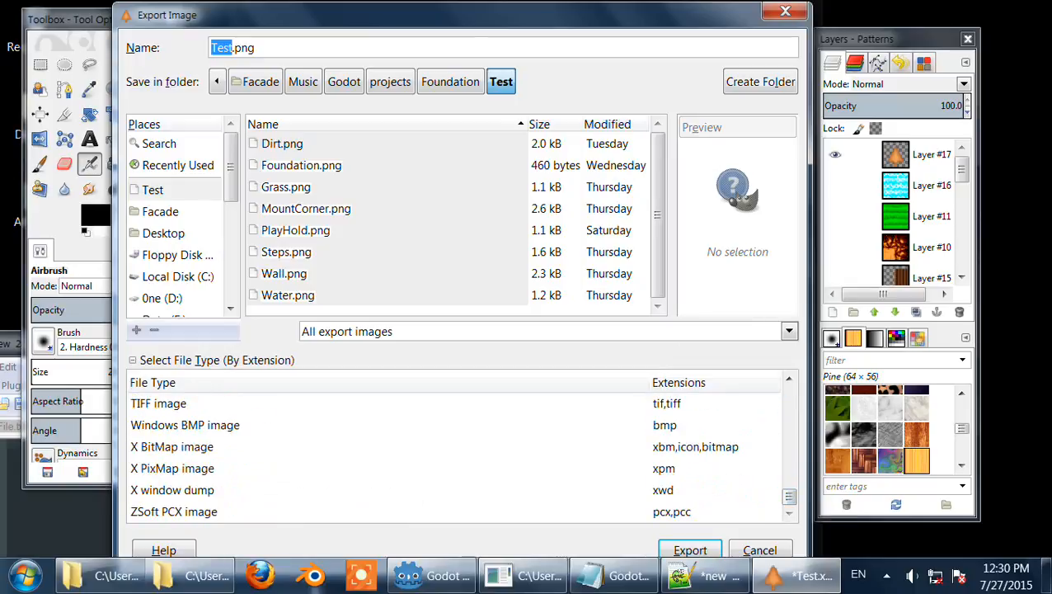
pyautogui.moveTo(235, 47); pyautogui.dragTo(256, 48)
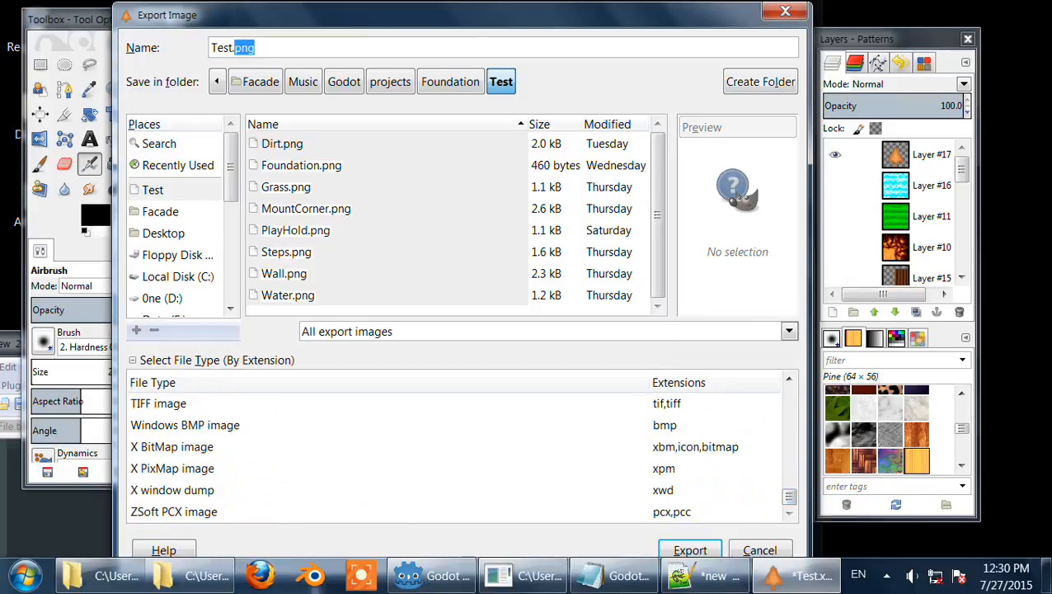
pyautogui.click(785, 12)
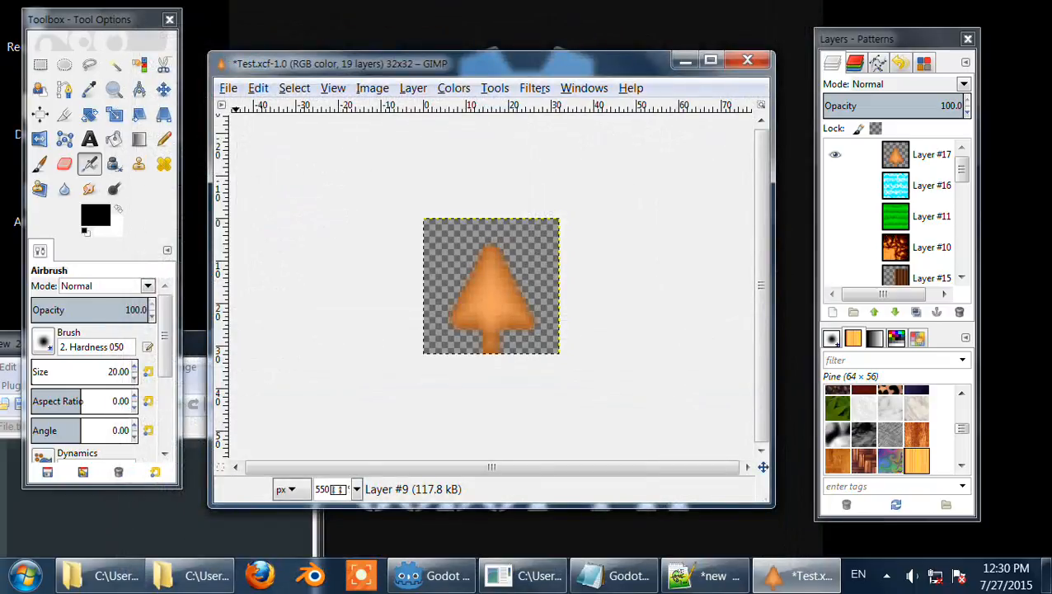
# Step: Show the image grid and turn on Snap to Grid
pyautogui.click(258, 89)
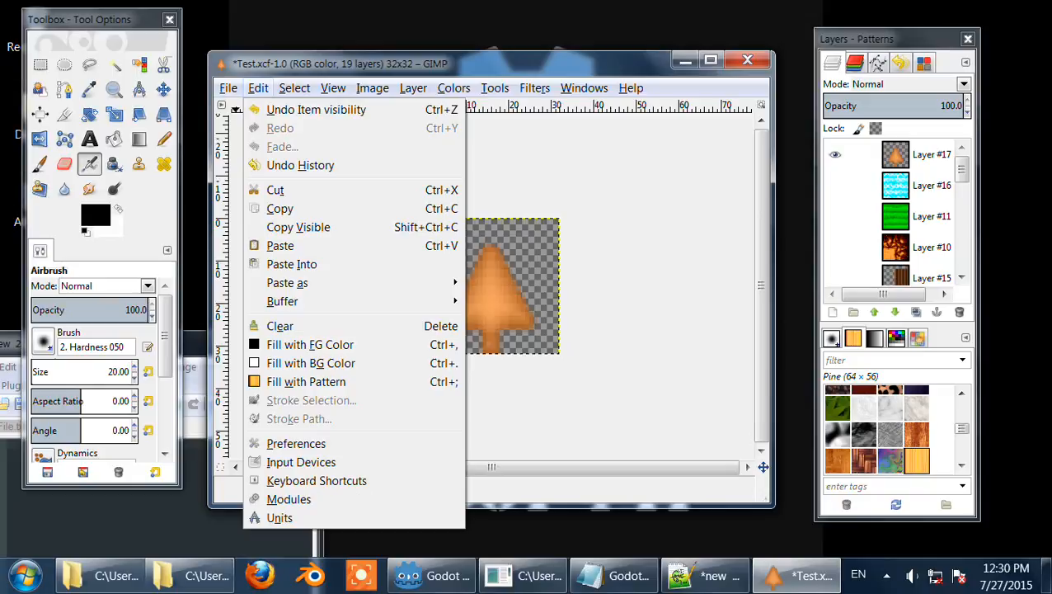
pyautogui.click(337, 485)
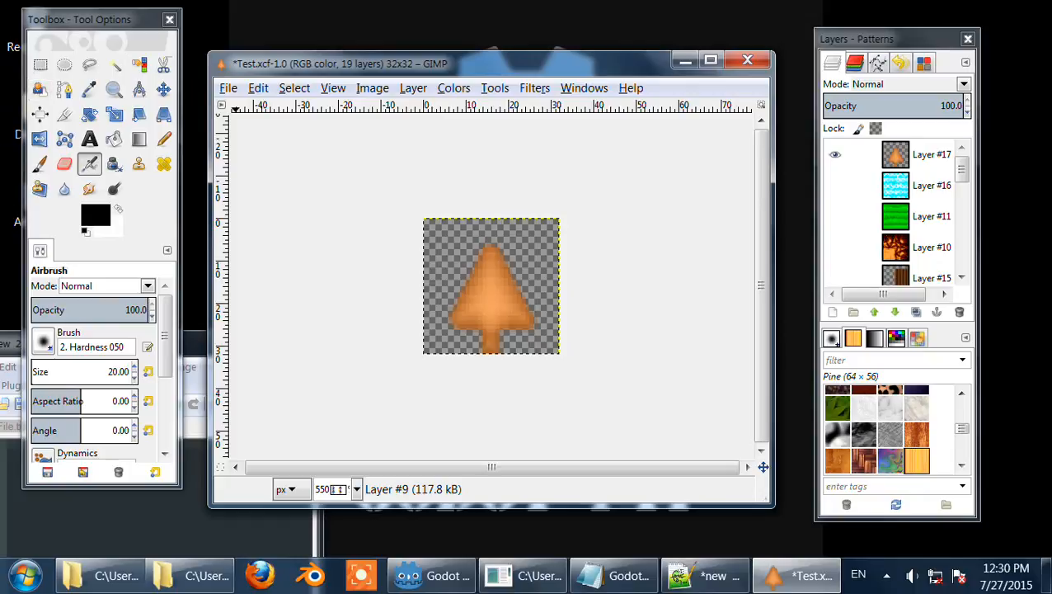
pyautogui.hotkey('alt', 'v')
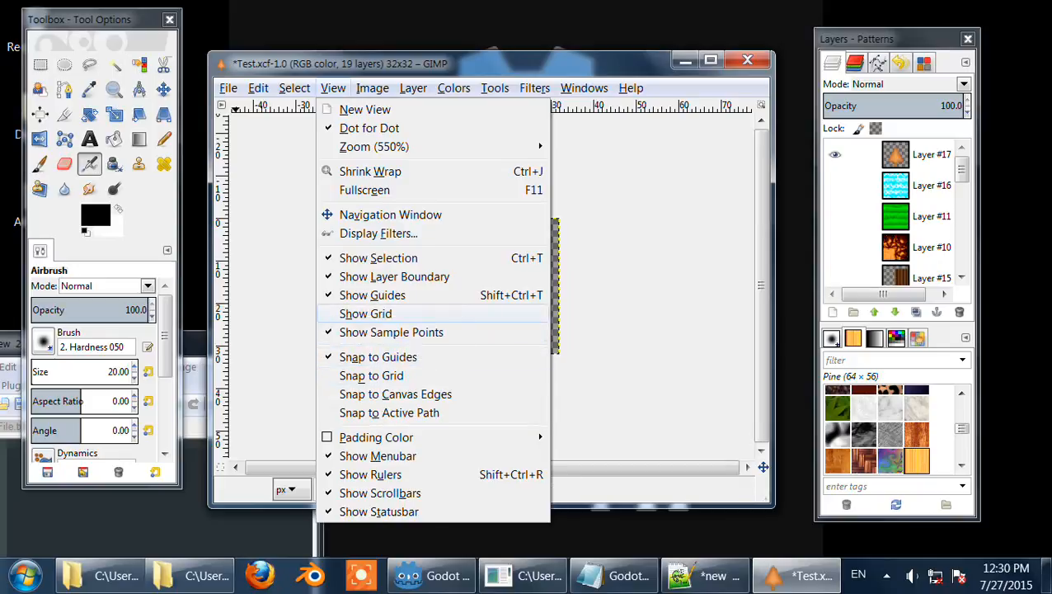
pyautogui.click(366, 313)
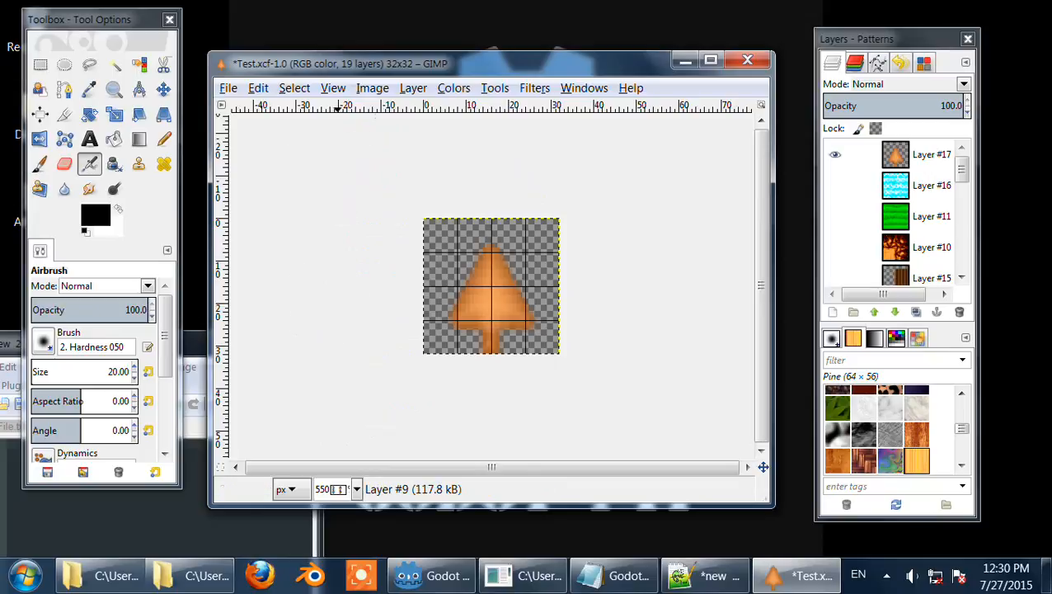
pyautogui.click(333, 88)
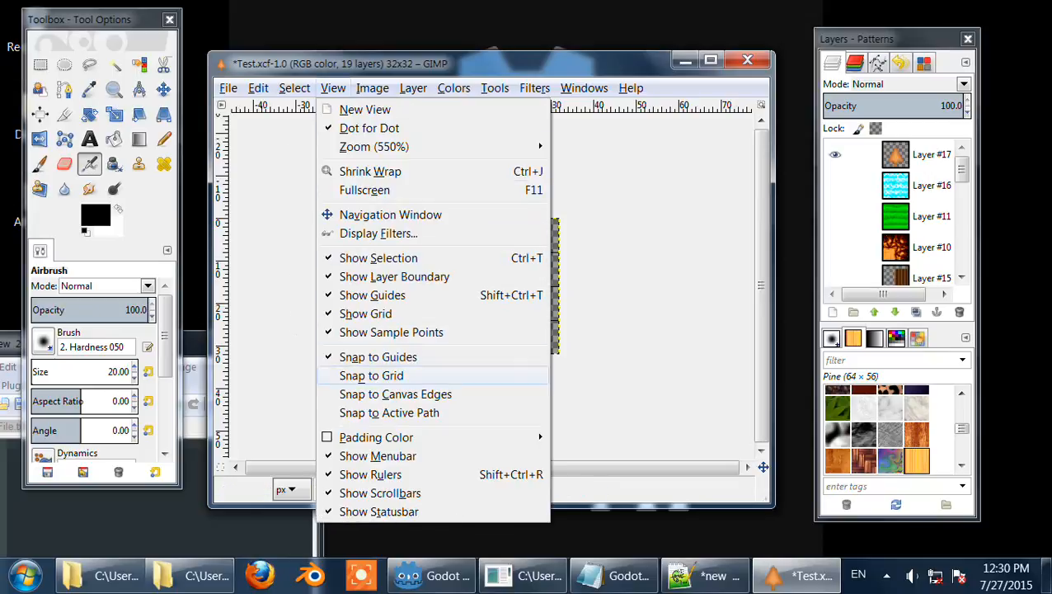
pyautogui.click(371, 376)
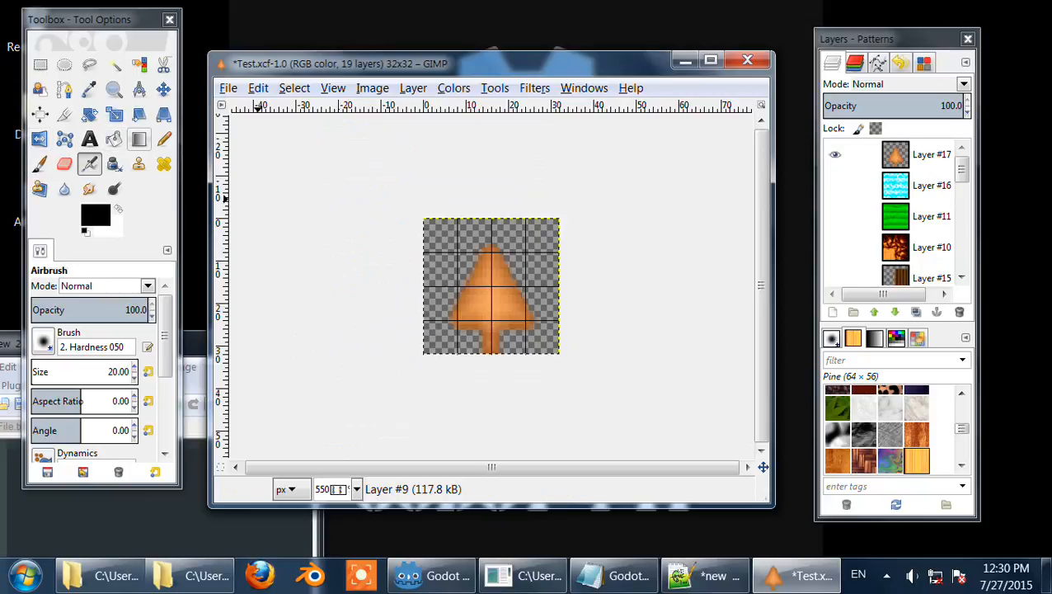
# Step: Select the Paintbrush tool
pyautogui.click(39, 164)
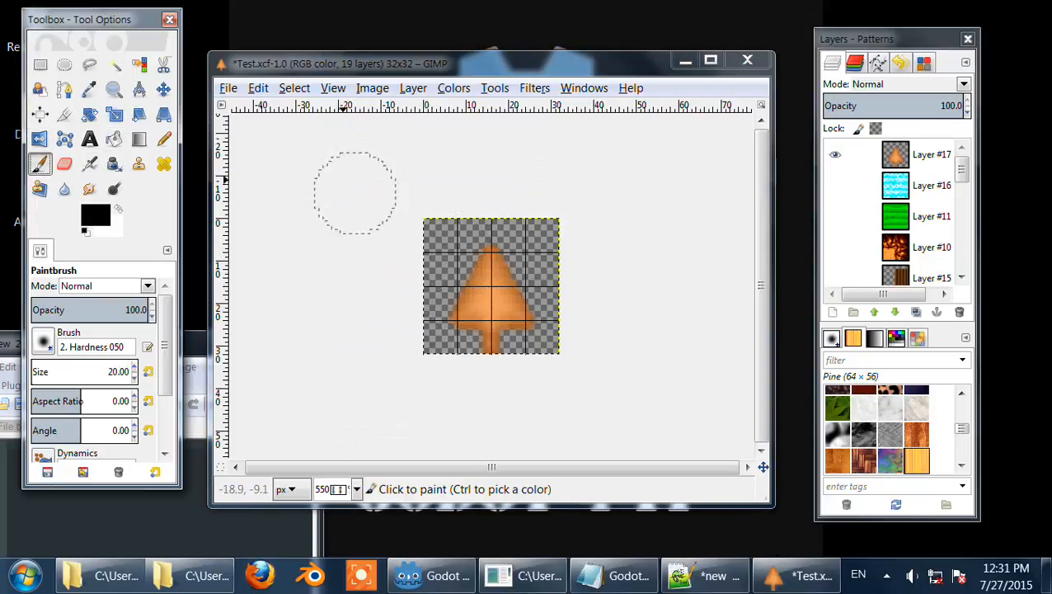
pyautogui.click(333, 88)
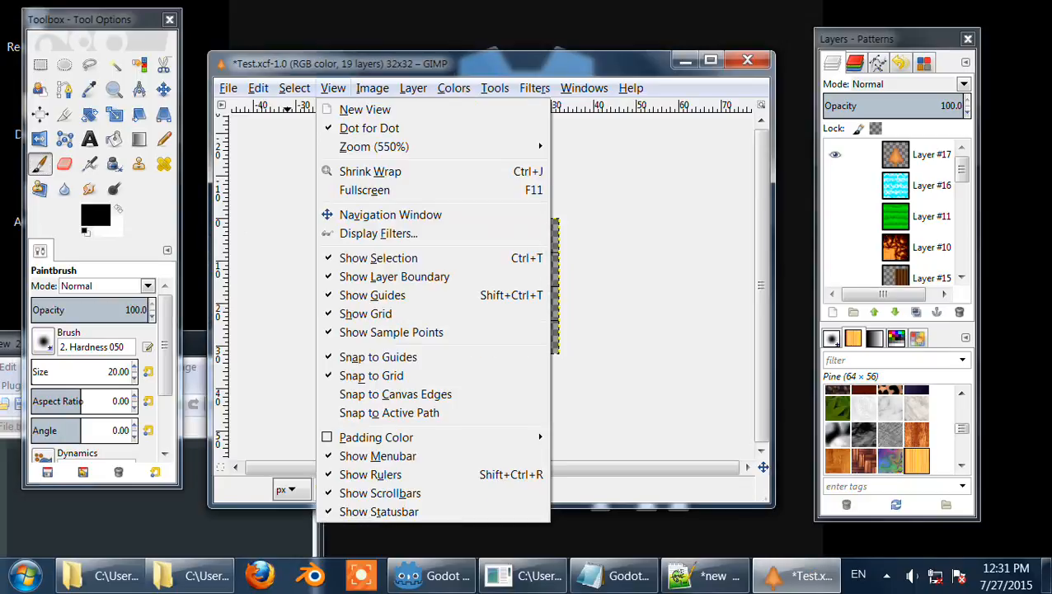
pyautogui.moveTo(371, 88)
pyautogui.moveTo(333, 88)
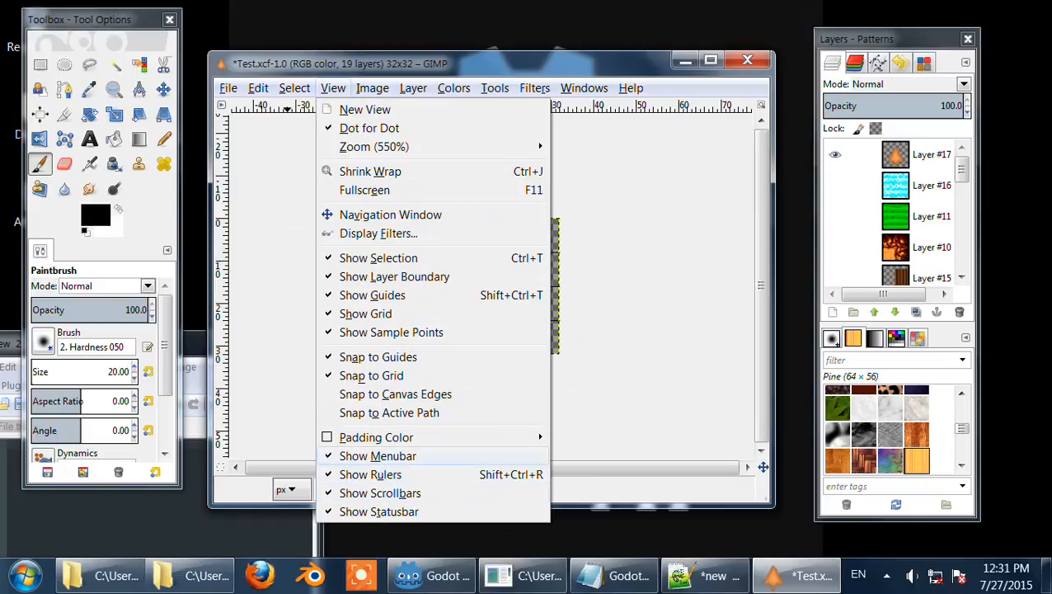
pyautogui.press('Escape')
pyautogui.rightClick(632, 265)
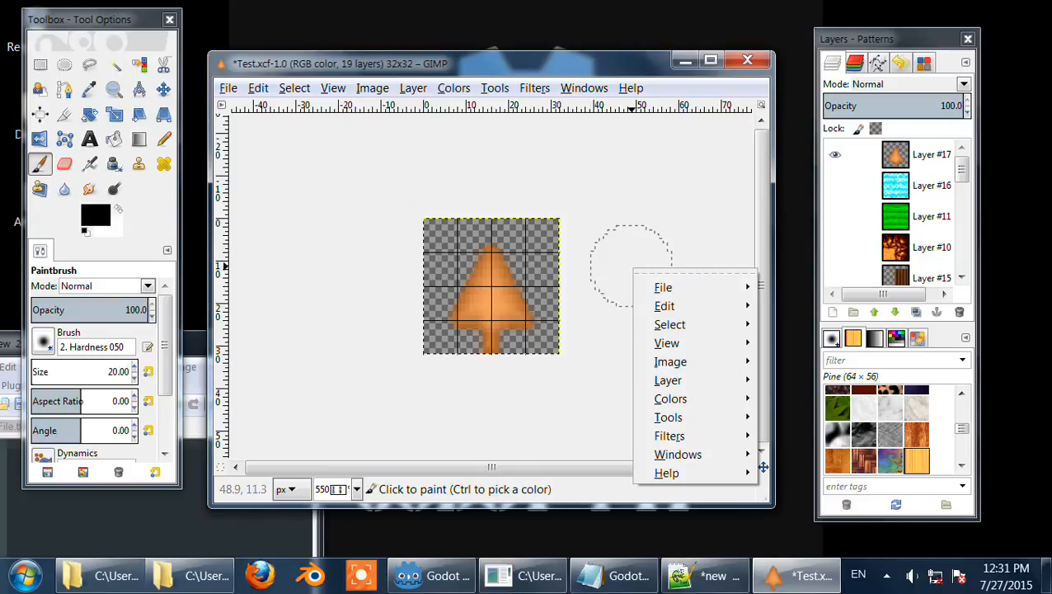
pyautogui.press('Escape')
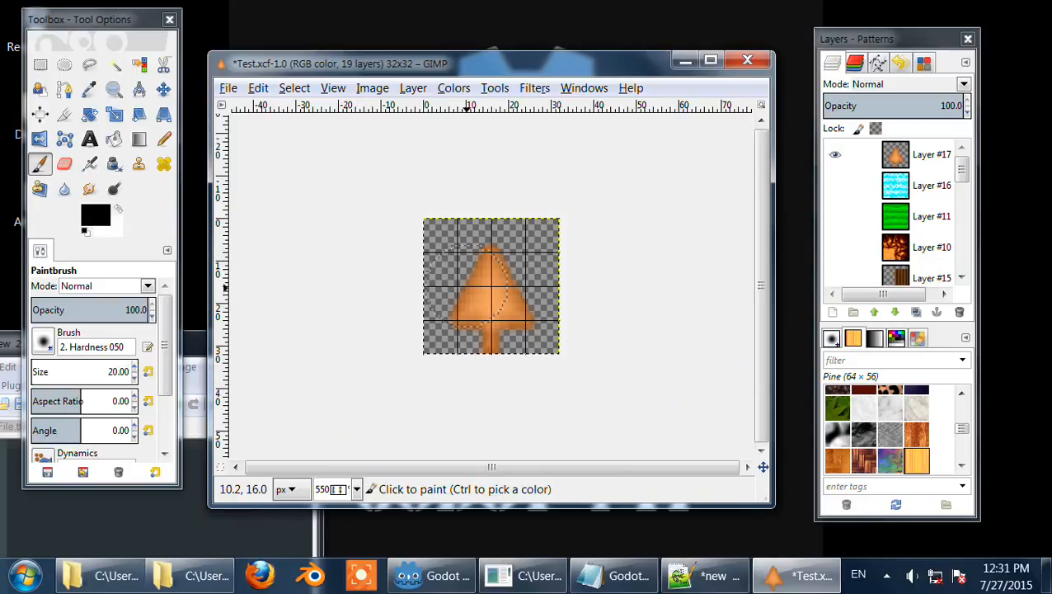
pyautogui.scroll(6, 534, 271)
pyautogui.scroll(-8, 657, 266)
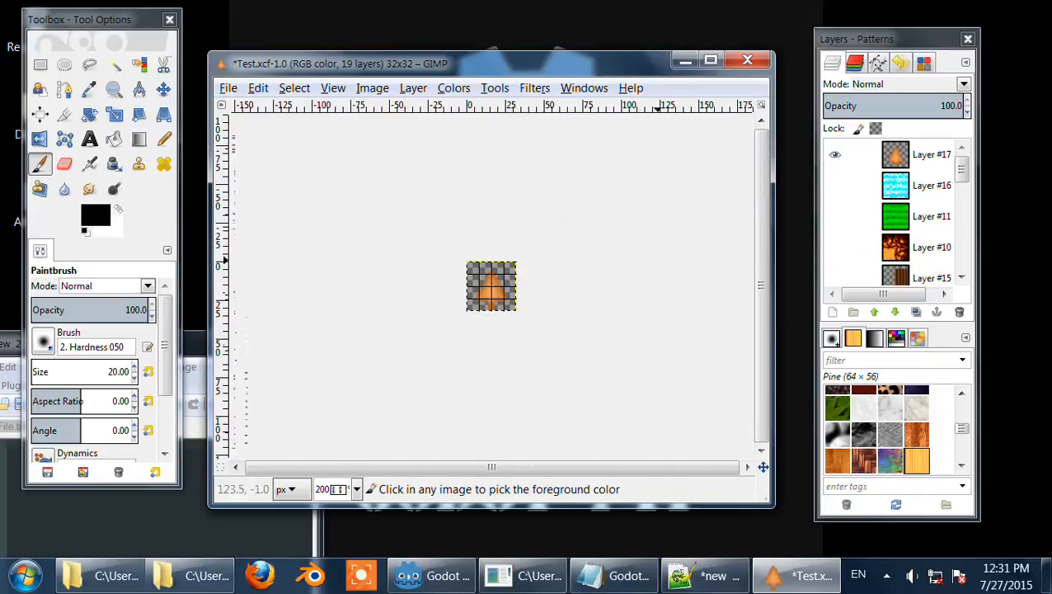
pyautogui.scroll(10, 657, 266)
pyautogui.scroll(-10, 657, 266)
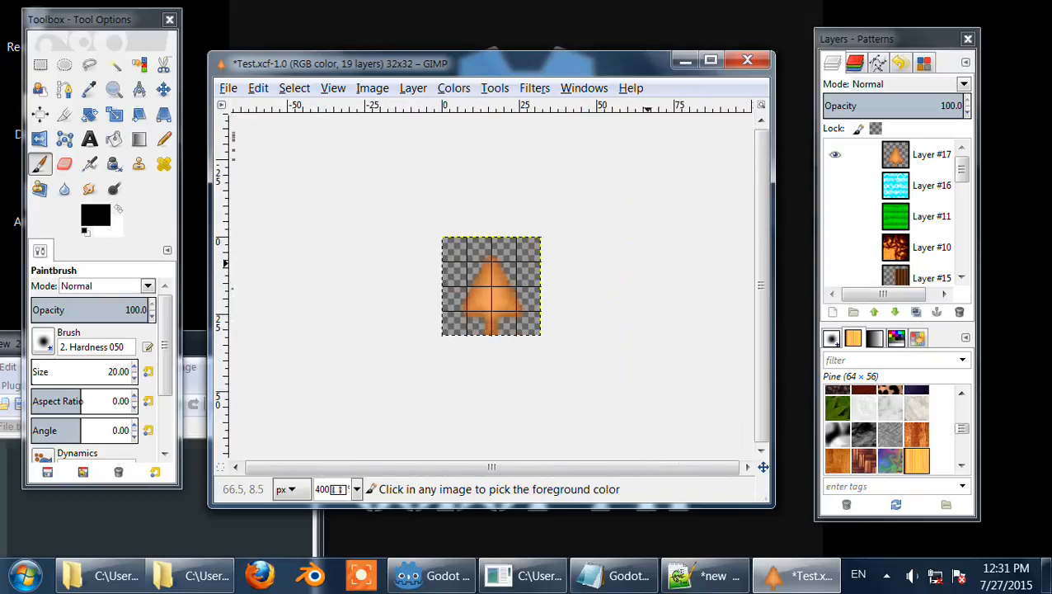
pyautogui.moveTo(635, 299)
pyautogui.mouseDown()
pyautogui.moveTo(660, 297)
pyautogui.moveTo(627, 233)
pyautogui.moveTo(519, 251)
pyautogui.moveTo(551, 203)
pyautogui.moveTo(587, 265)
pyautogui.moveTo(688, 209)
pyautogui.moveTo(448, 347)
pyautogui.moveTo(602, 324)
pyautogui.moveTo(644, 299)
pyautogui.mouseUp()
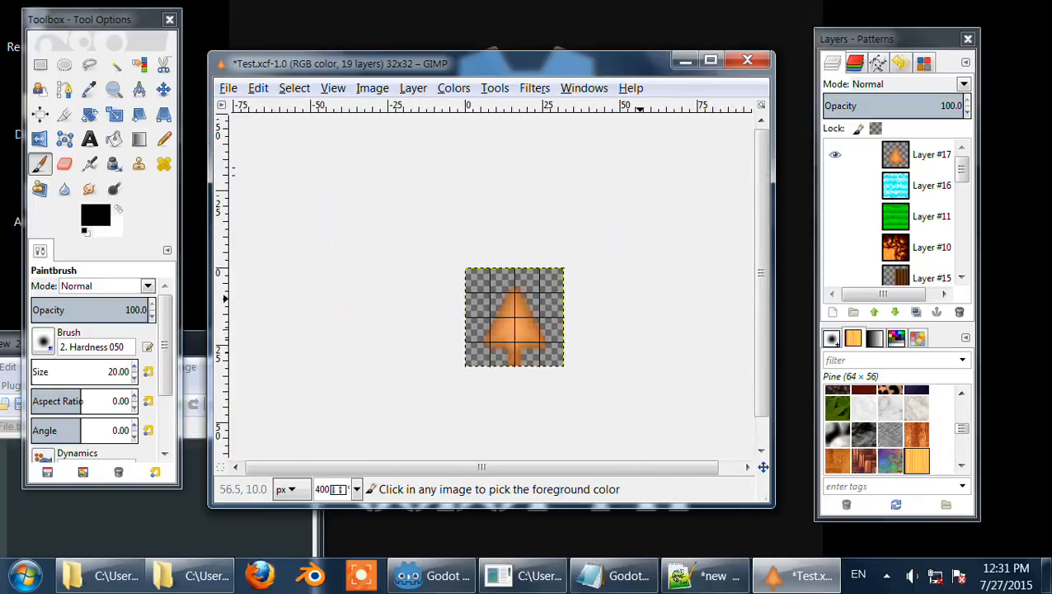
# Step: Set the image grid spacing to 16 pixels, then return it to 8 pixels and apply
pyautogui.click(333, 87)
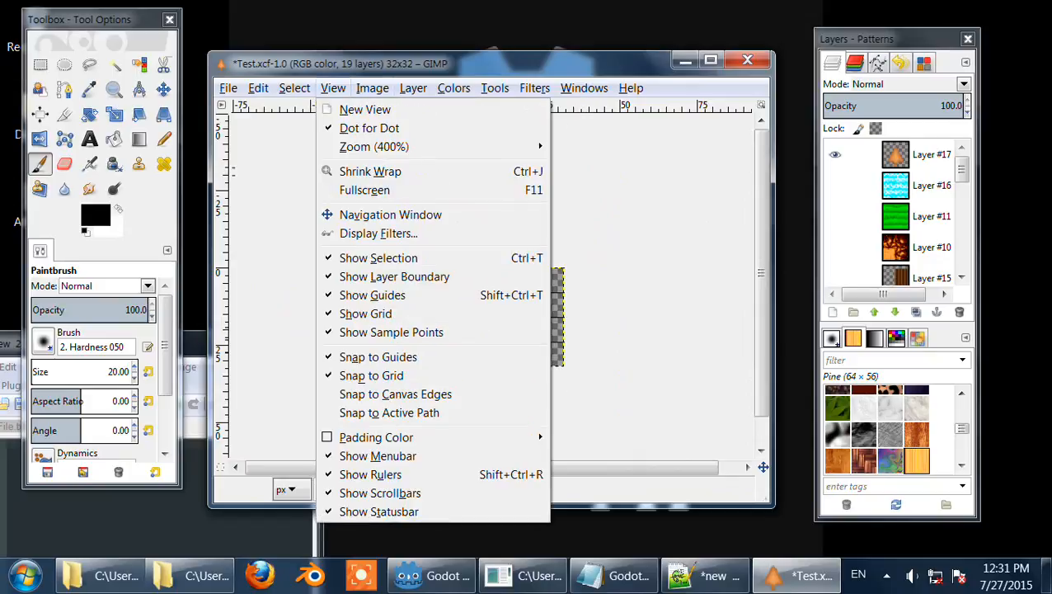
pyautogui.moveTo(371, 89)
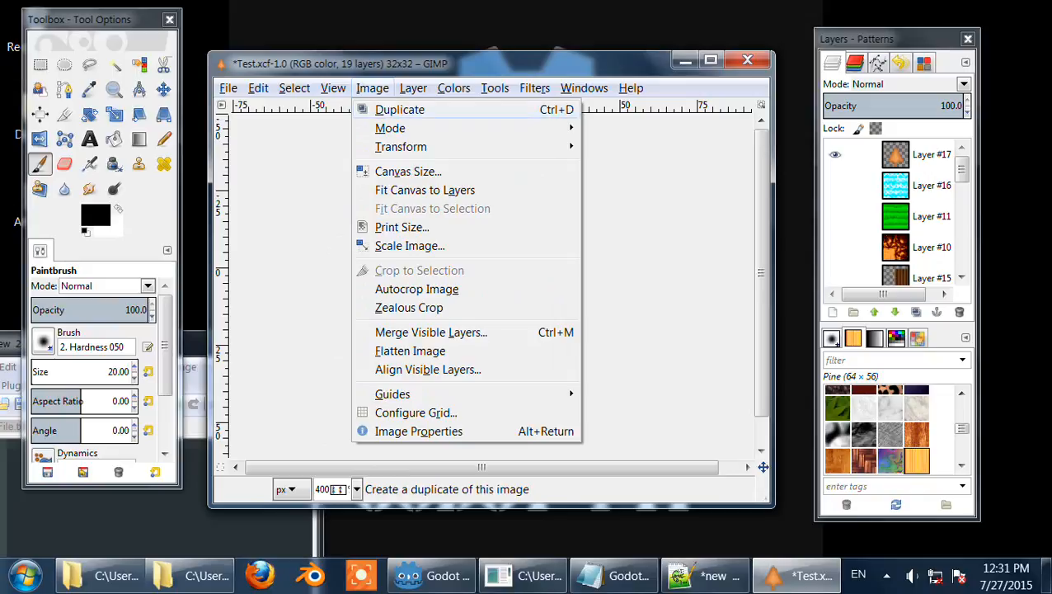
pyautogui.moveTo(390, 127)
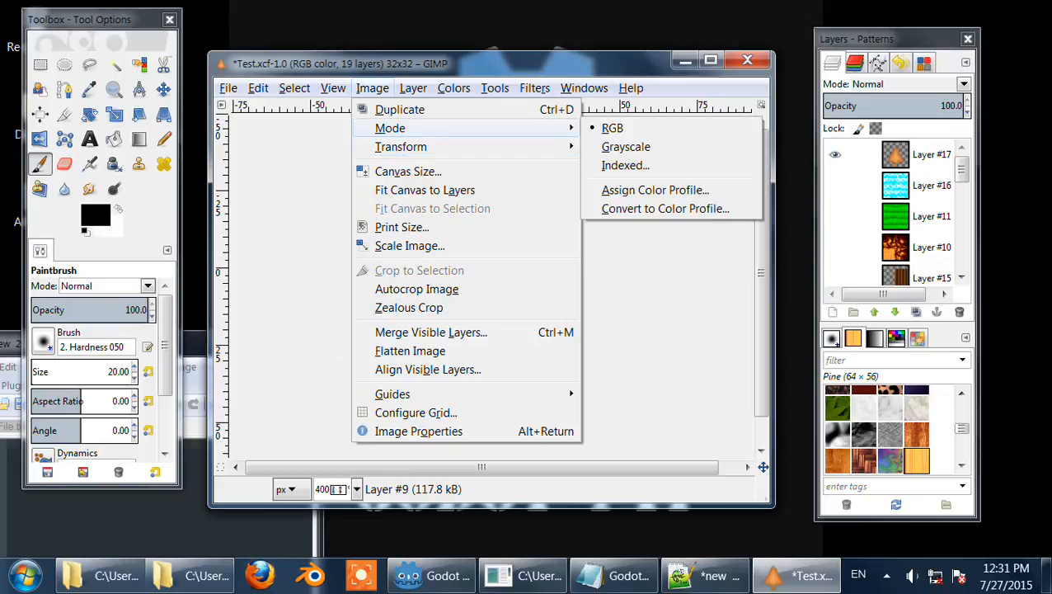
pyautogui.moveTo(401, 146)
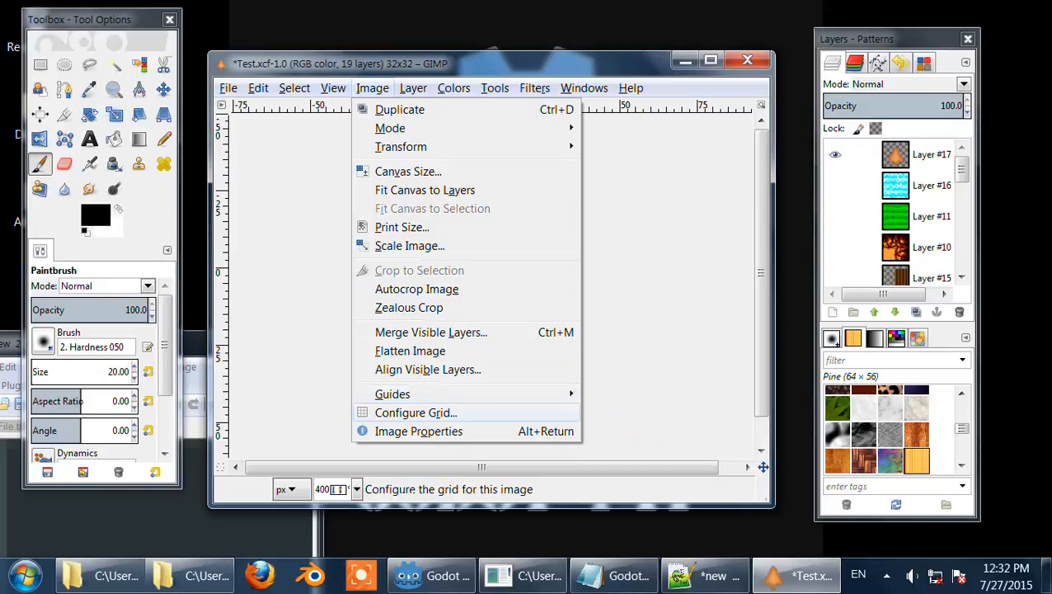
pyautogui.click(412, 412)
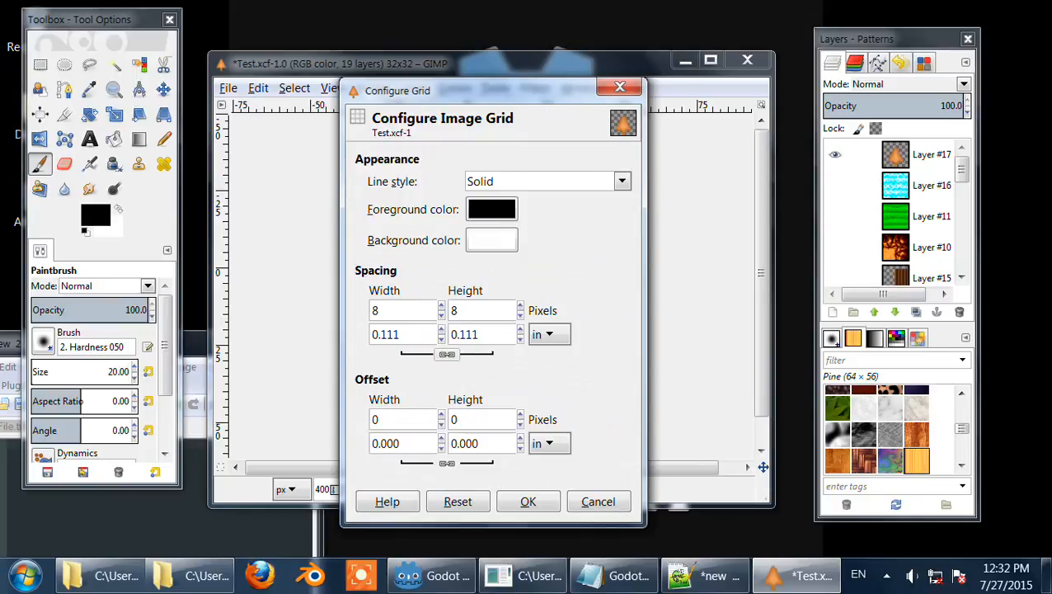
pyautogui.click(447, 355)
pyautogui.moveTo(412, 89); pyautogui.dragTo(886, 114)
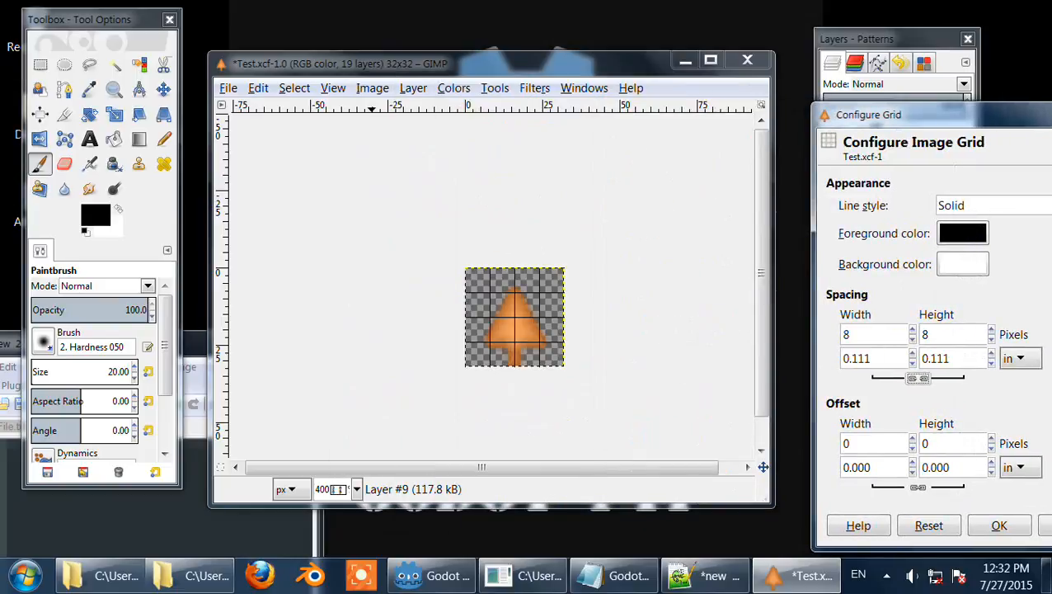
pyautogui.click(917, 378)
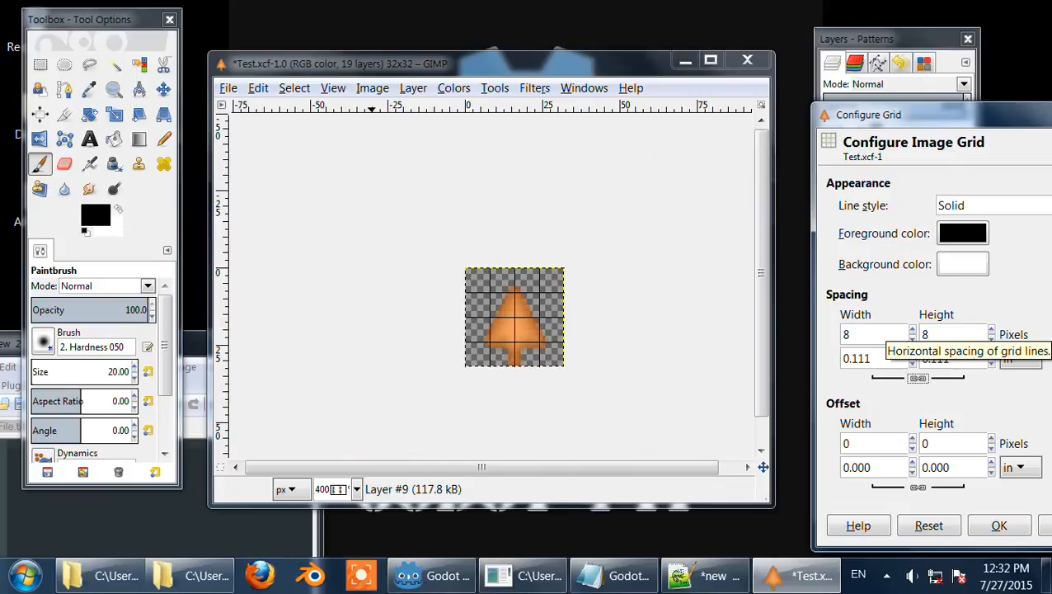
pyautogui.click(845, 333)
pyautogui.doubleClick(845, 334)
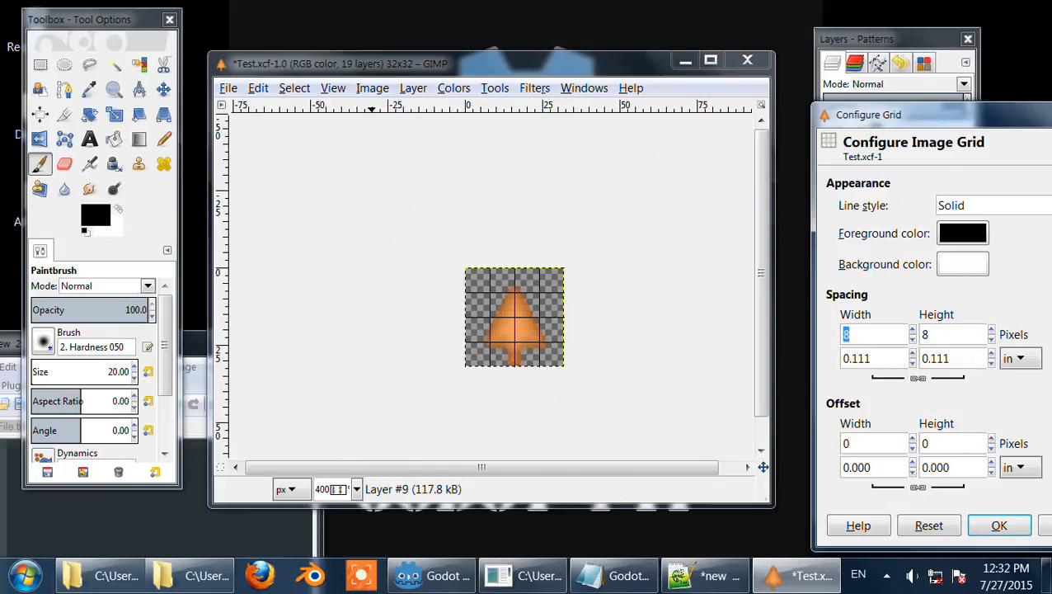
pyautogui.write('16')
pyautogui.click(940, 334)
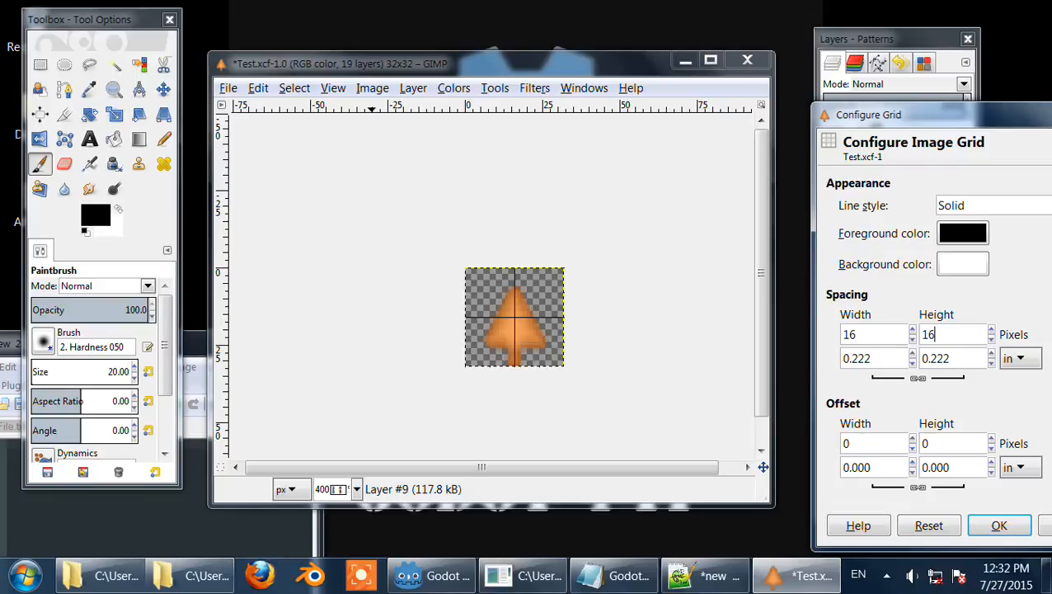
pyautogui.hotkey('shift', 'Tab')
pyautogui.write('8')
pyautogui.press('Tab')
pyautogui.click(998, 525)
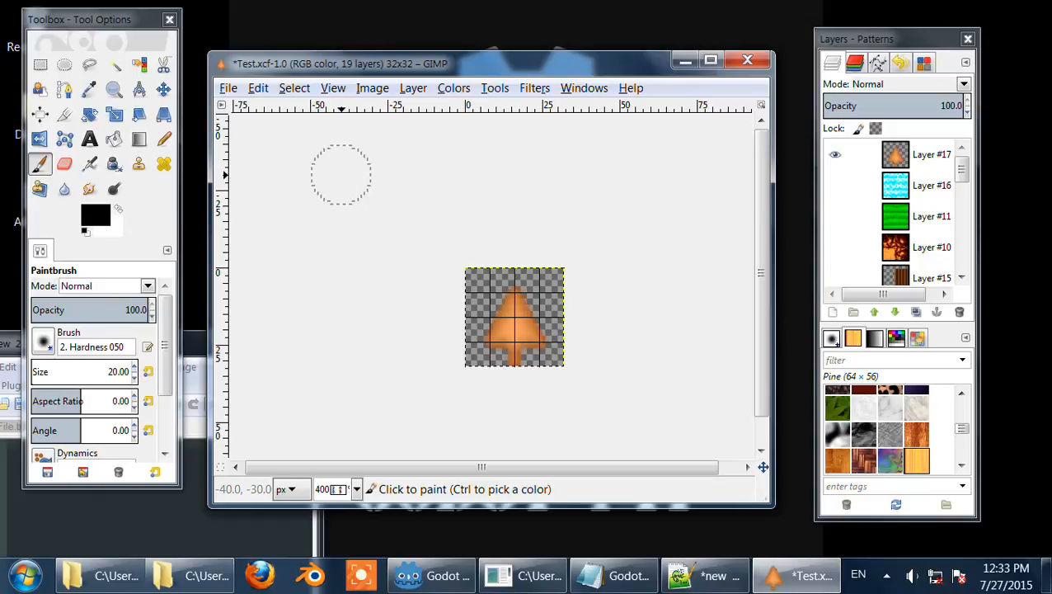
# Step: Duplicate the image, then close the duplicate window while discarding its changes
pyautogui.click(372, 88)
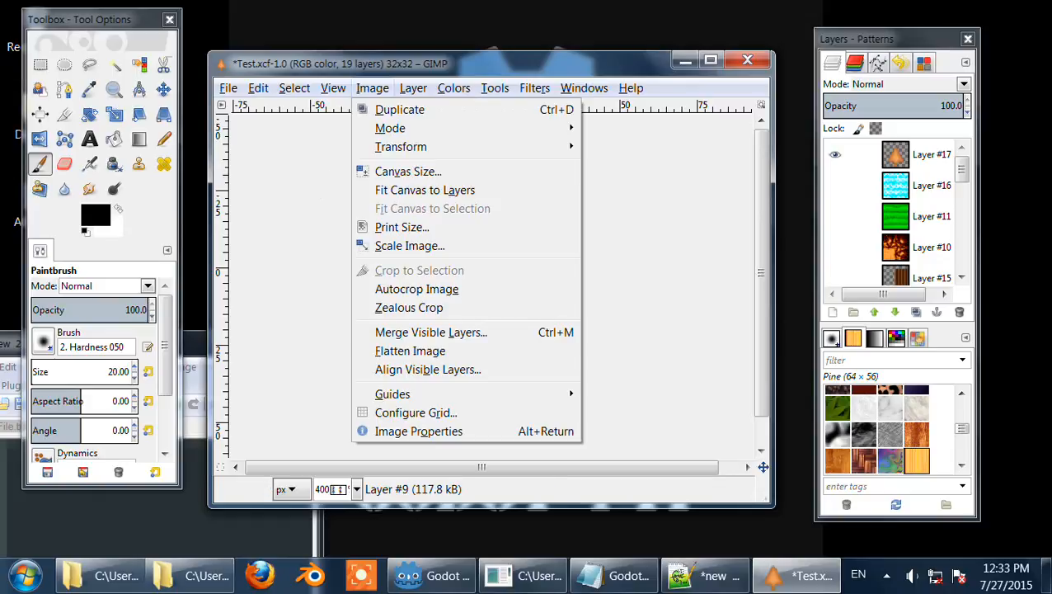
pyautogui.press('Left')
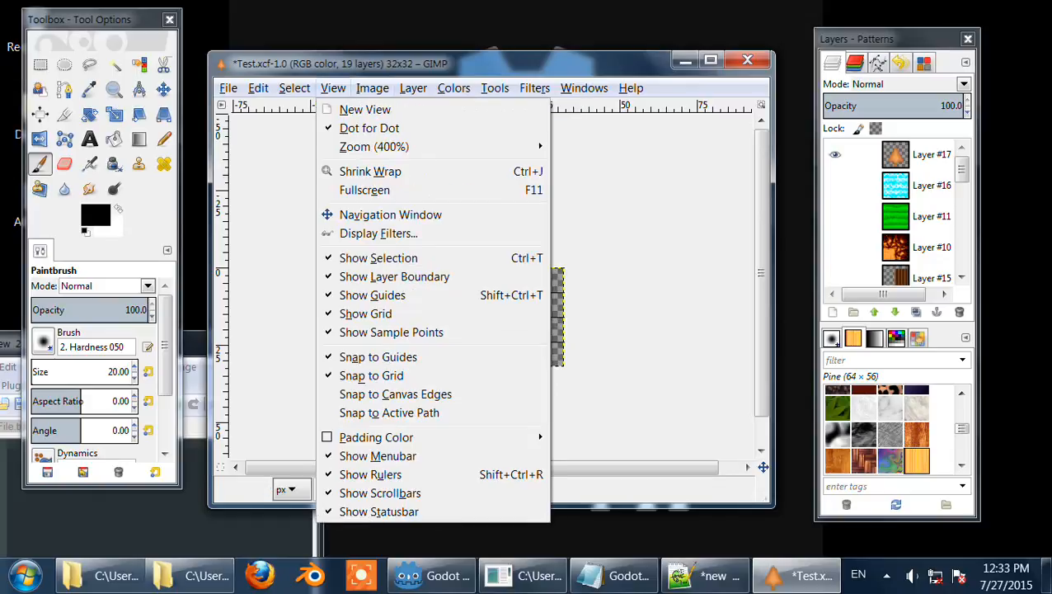
pyautogui.press('Right')
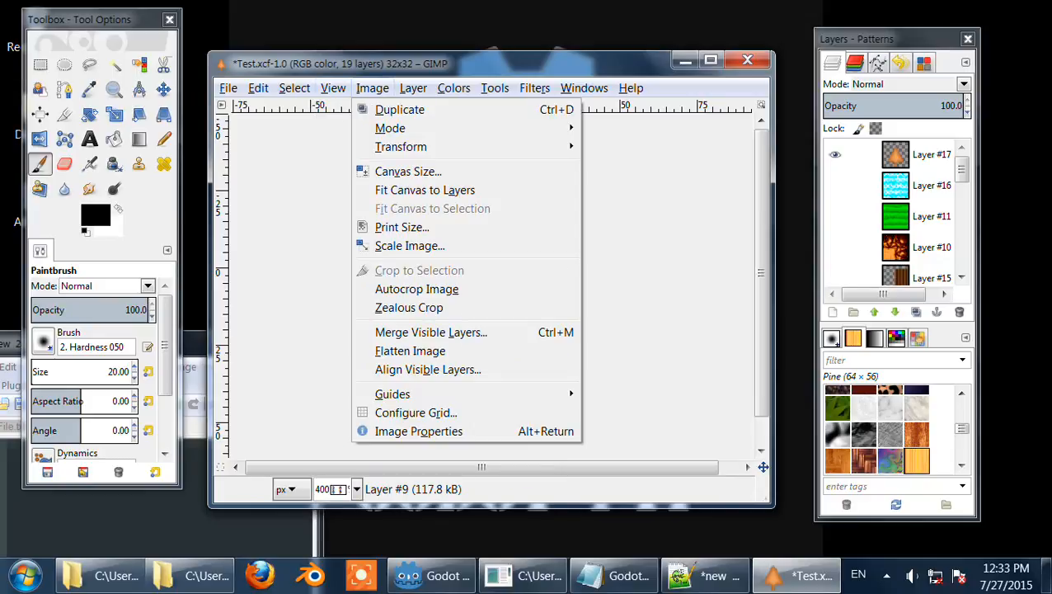
pyautogui.press('Down')
pyautogui.press('Return')
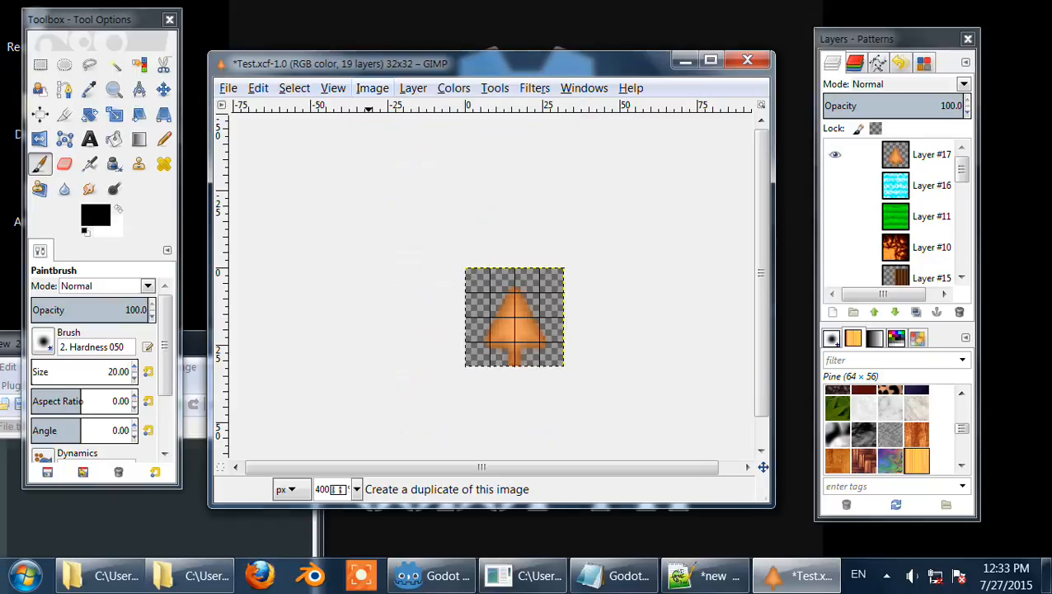
pyautogui.moveTo(362, 37); pyautogui.dragTo(479, 140)
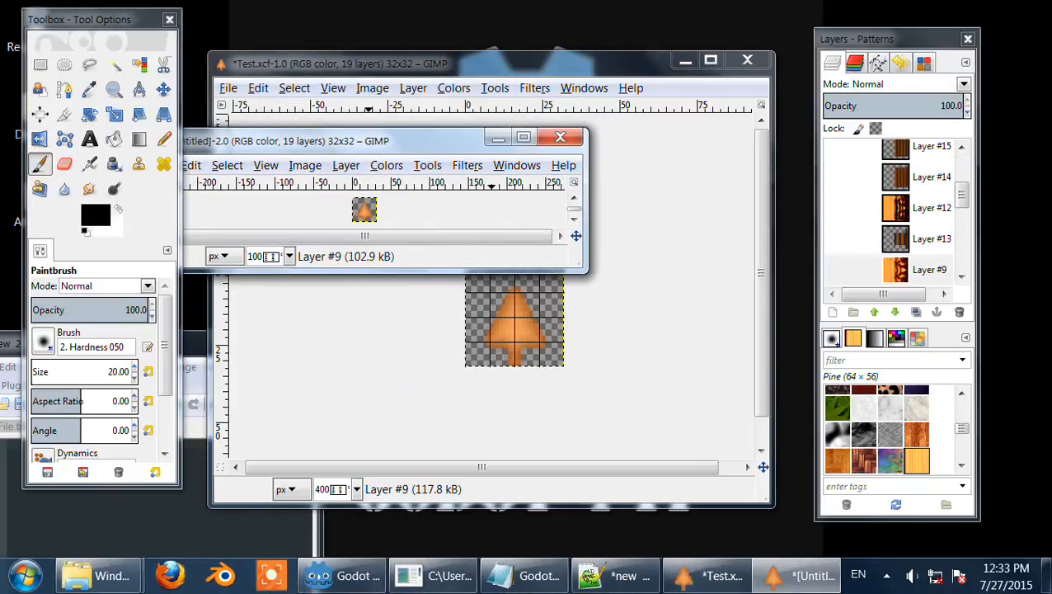
pyautogui.click(487, 64)
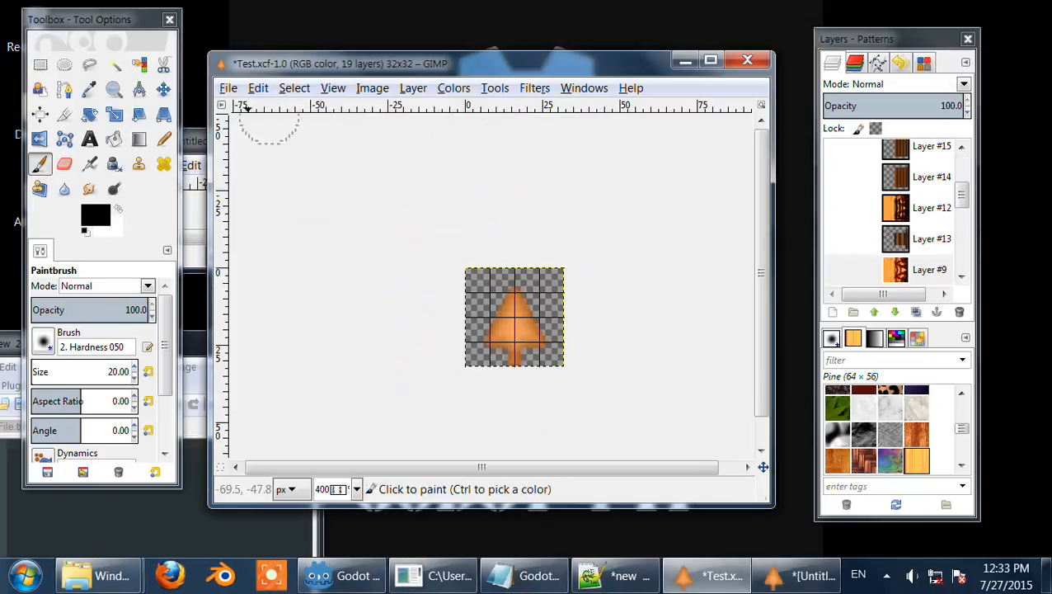
pyautogui.click(196, 142)
pyautogui.moveTo(196, 140); pyautogui.dragTo(303, 91)
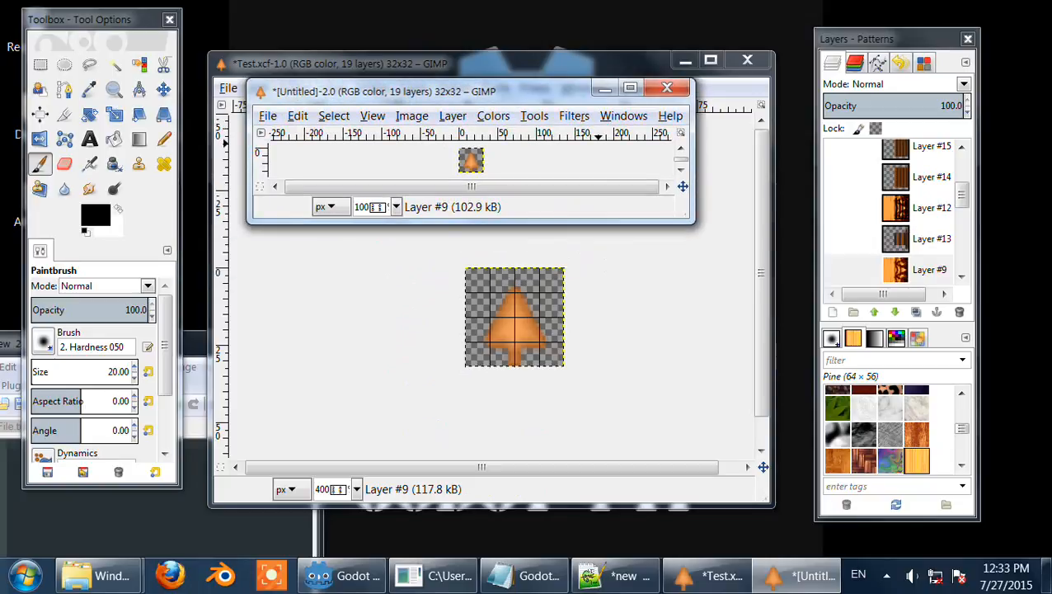
pyautogui.click(667, 88)
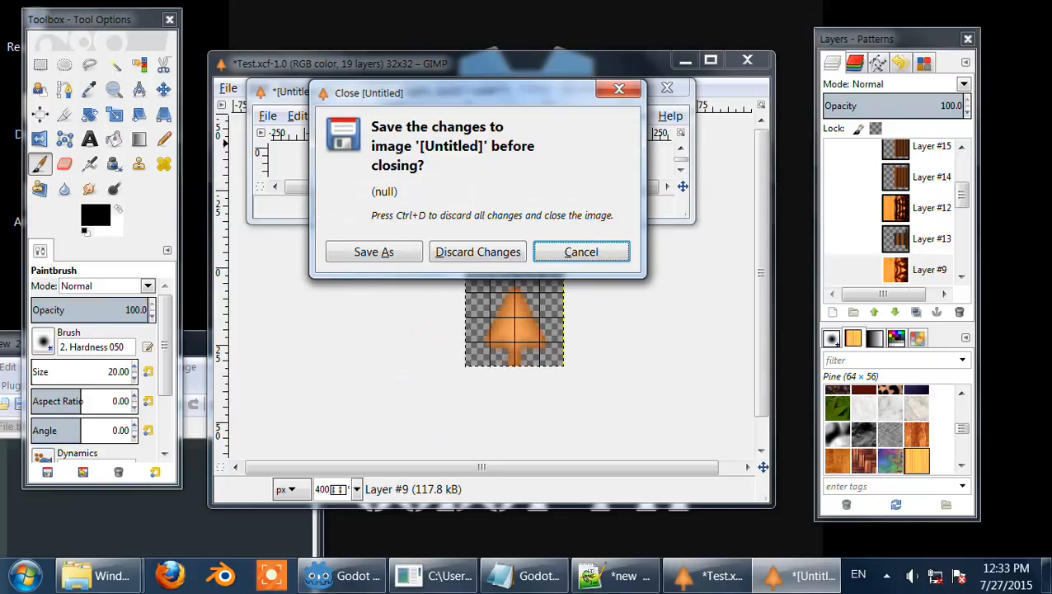
pyautogui.click(477, 251)
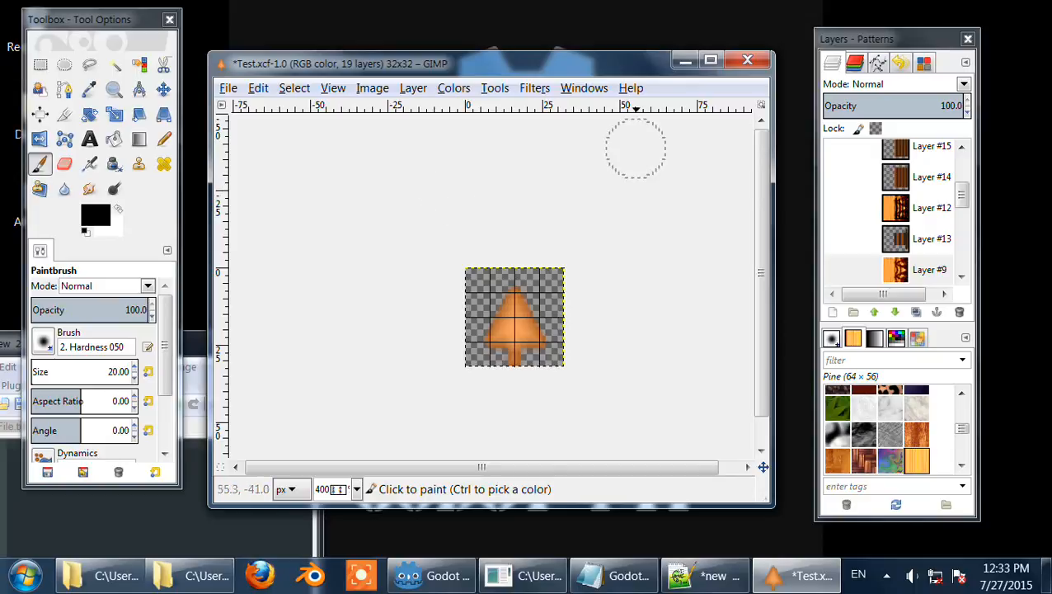
# Step: Close the Test.xcf image, saving its changes
pyautogui.click(747, 59)
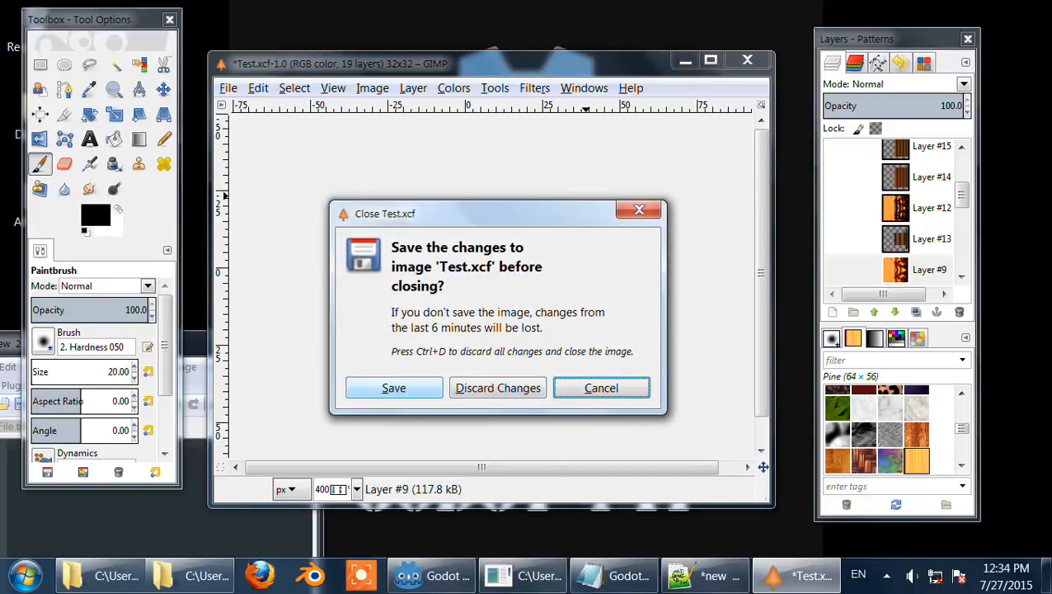
pyautogui.click(393, 388)
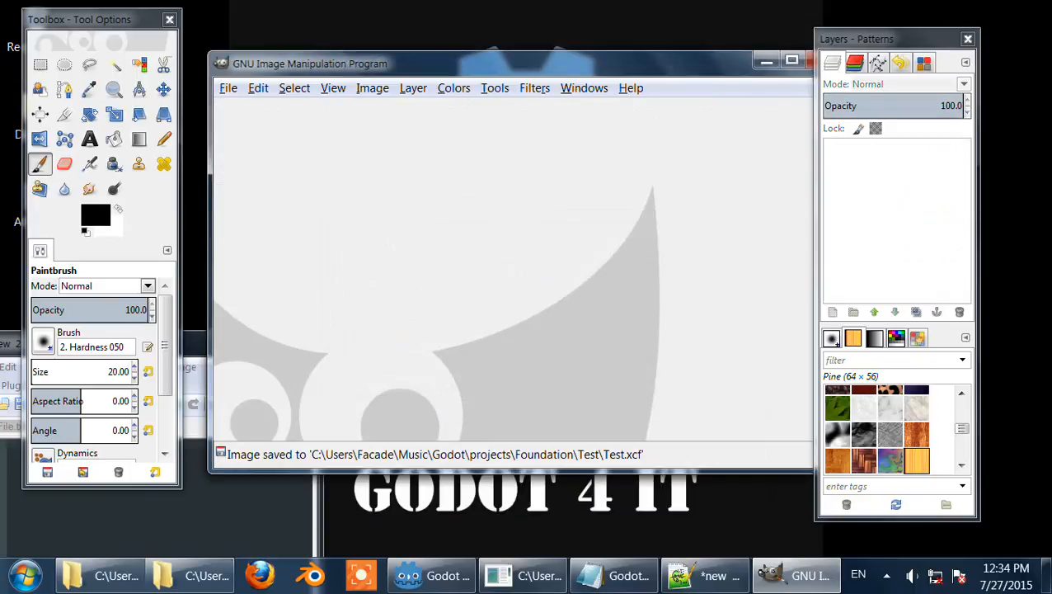
# Step: Reopen Test.xcf from the recently opened files
pyautogui.click(228, 87)
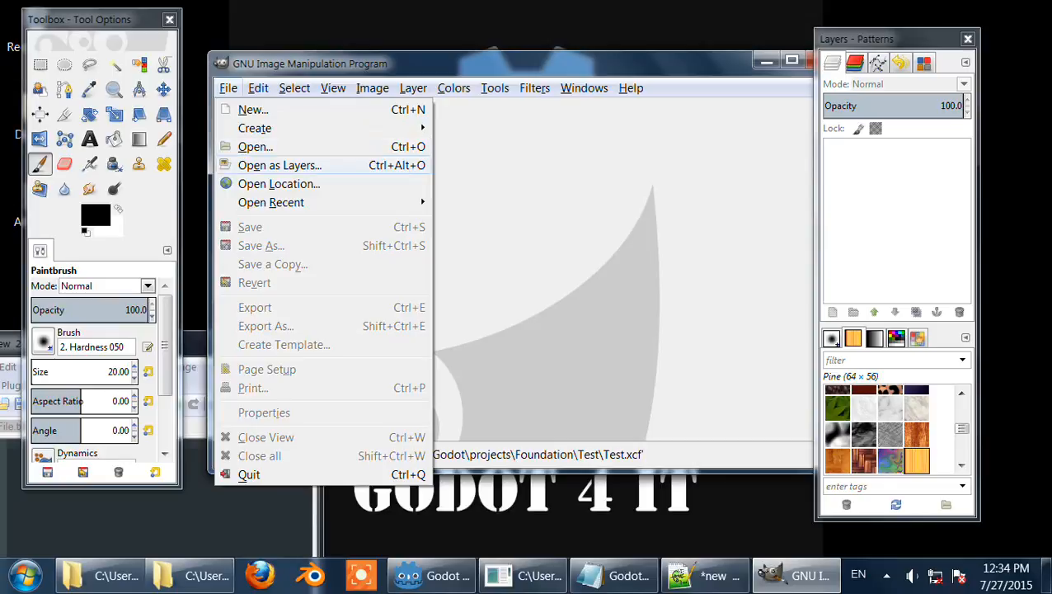
pyautogui.moveTo(330, 202)
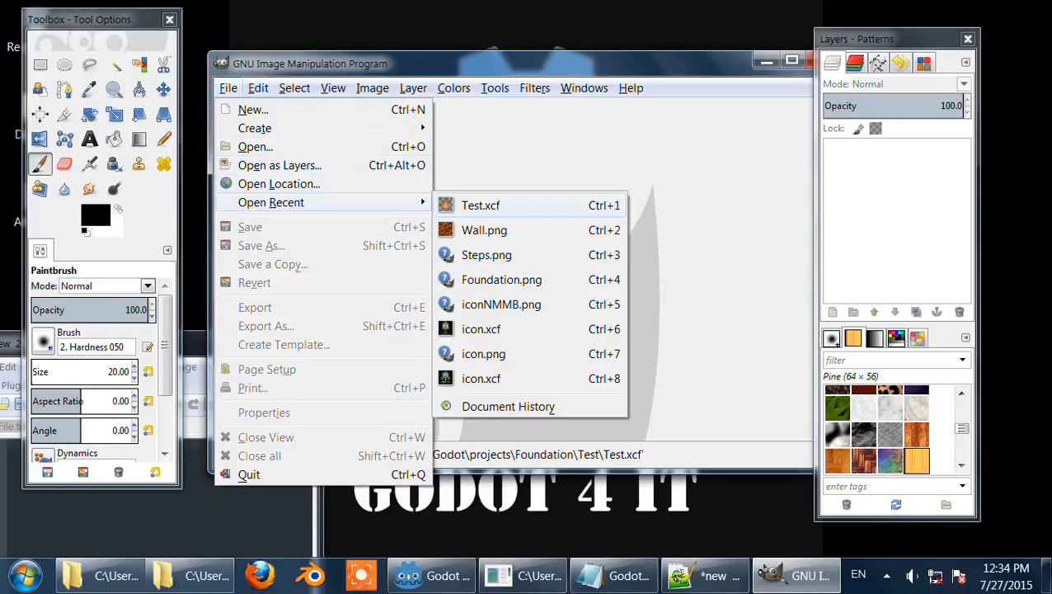
pyautogui.click(480, 206)
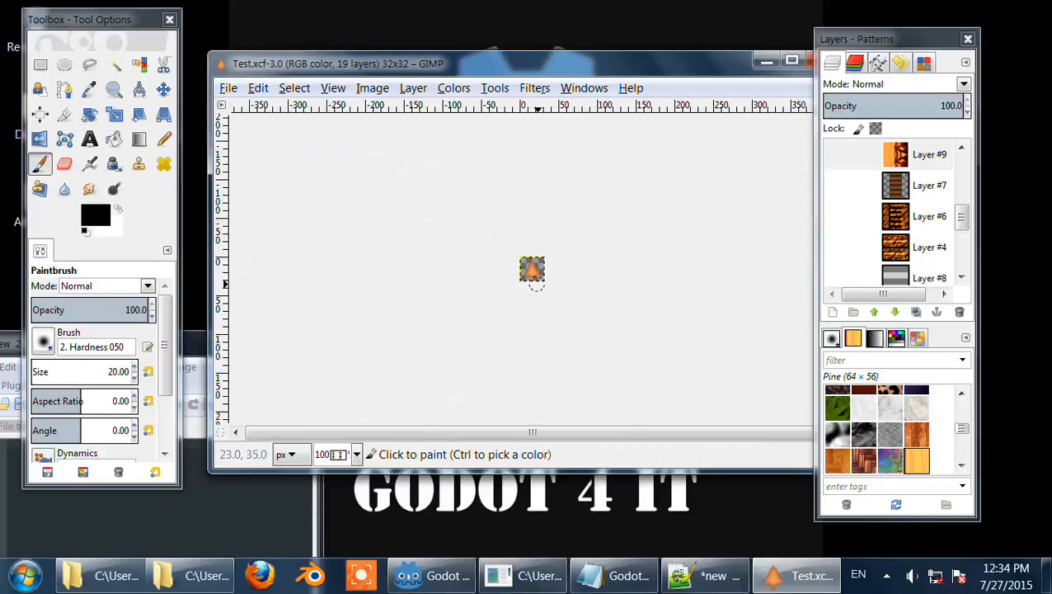
pyautogui.scroll(5, 532, 268)
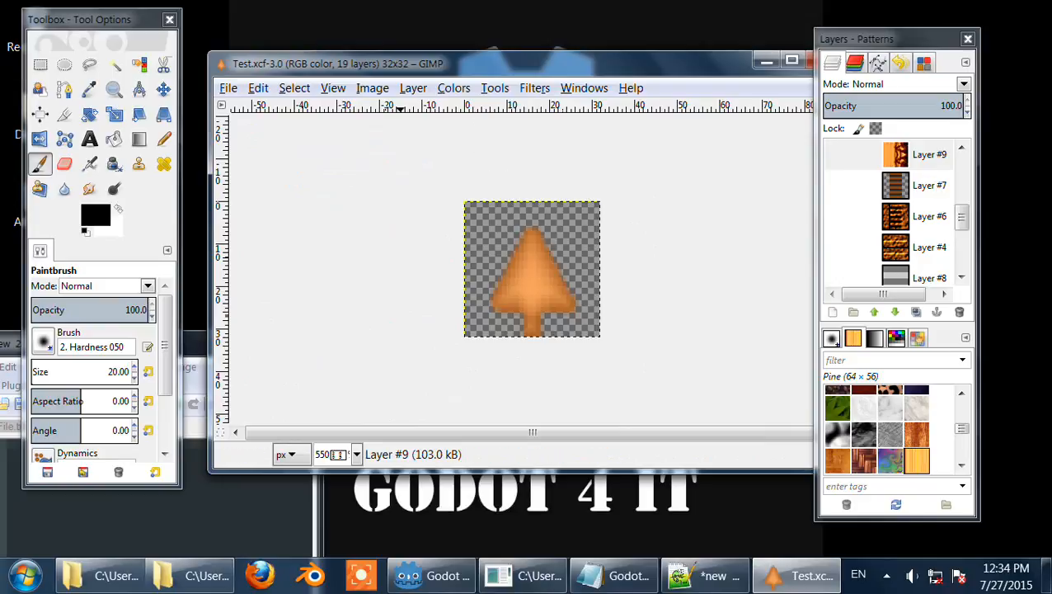
# Step: Make Layer #16 visible beneath the tree shape and select Layer #17
pyautogui.click(373, 88)
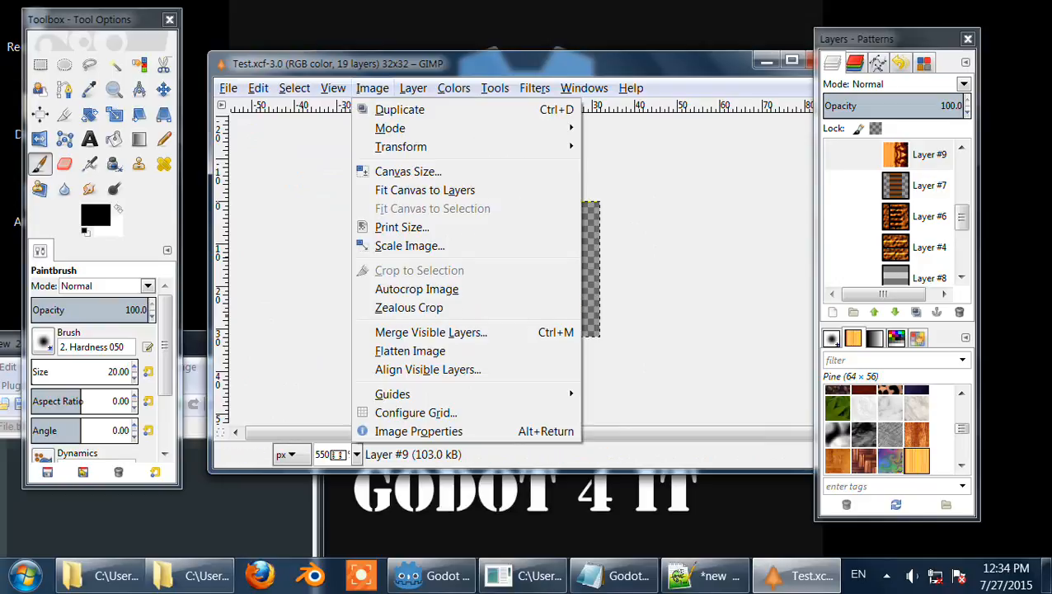
pyautogui.moveTo(413, 88)
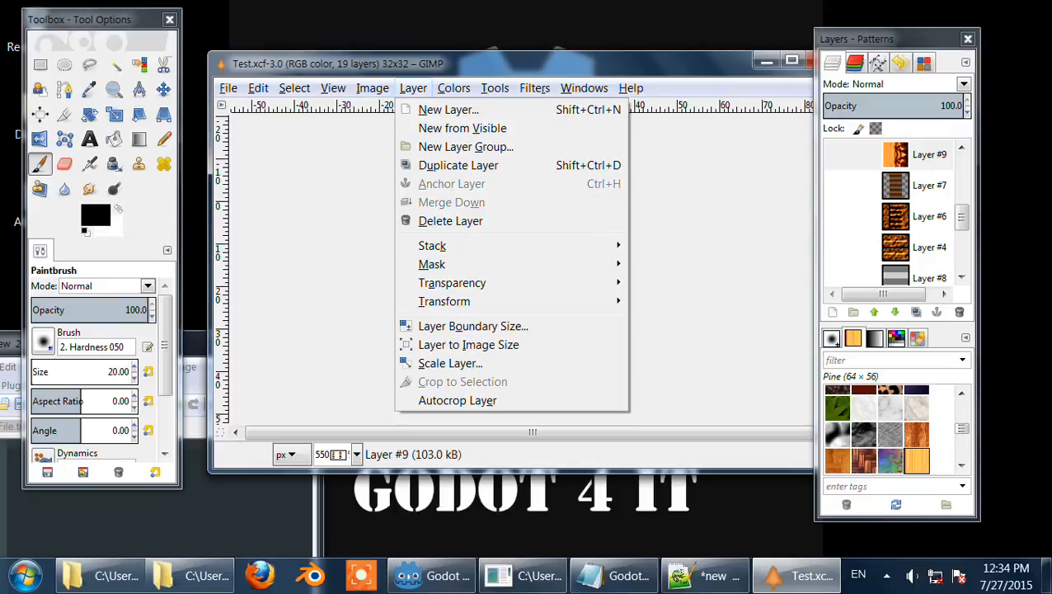
pyautogui.click(899, 155)
pyautogui.moveTo(962, 217); pyautogui.dragTo(963, 168)
pyautogui.click(897, 186)
pyautogui.click(835, 186)
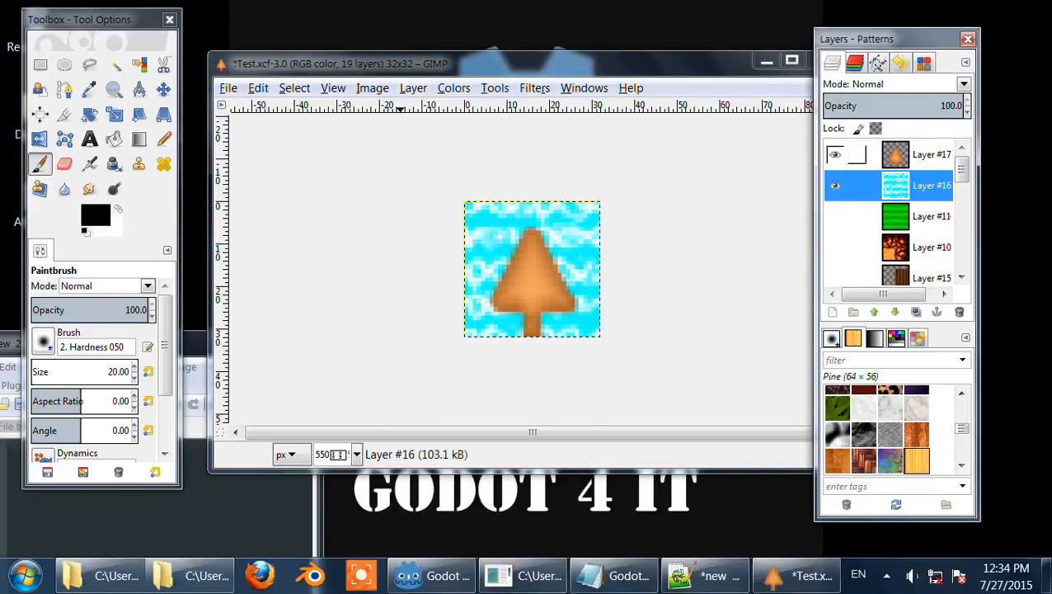
pyautogui.click(895, 154)
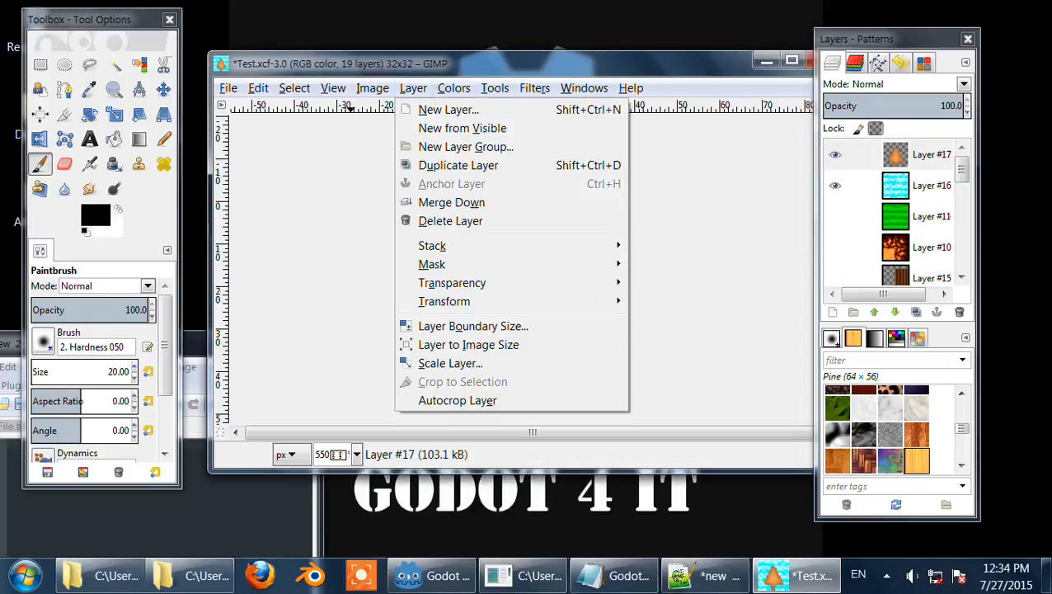
pyautogui.click(413, 87)
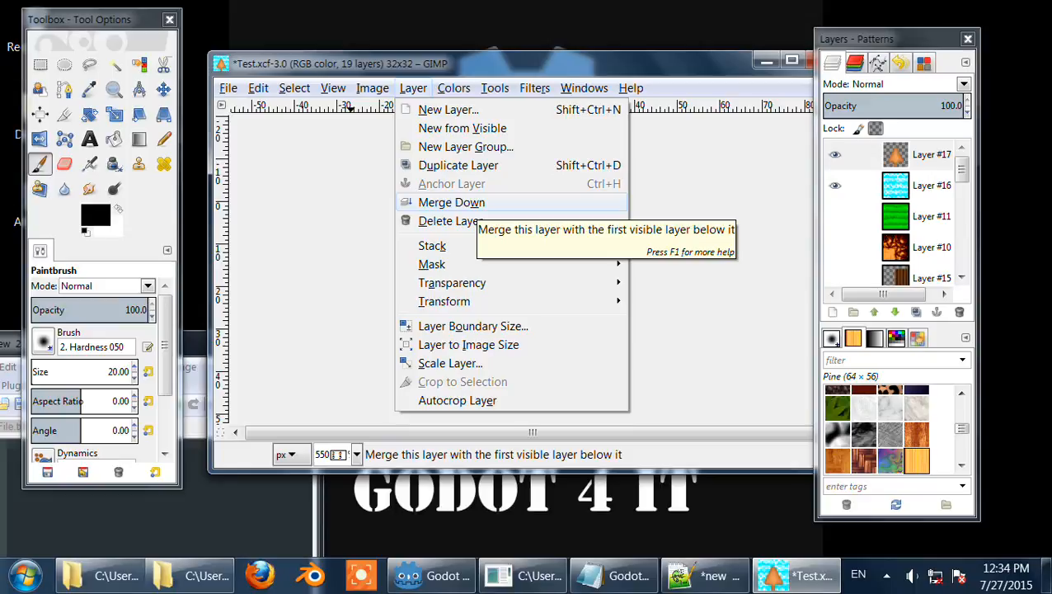
pyautogui.moveTo(373, 89)
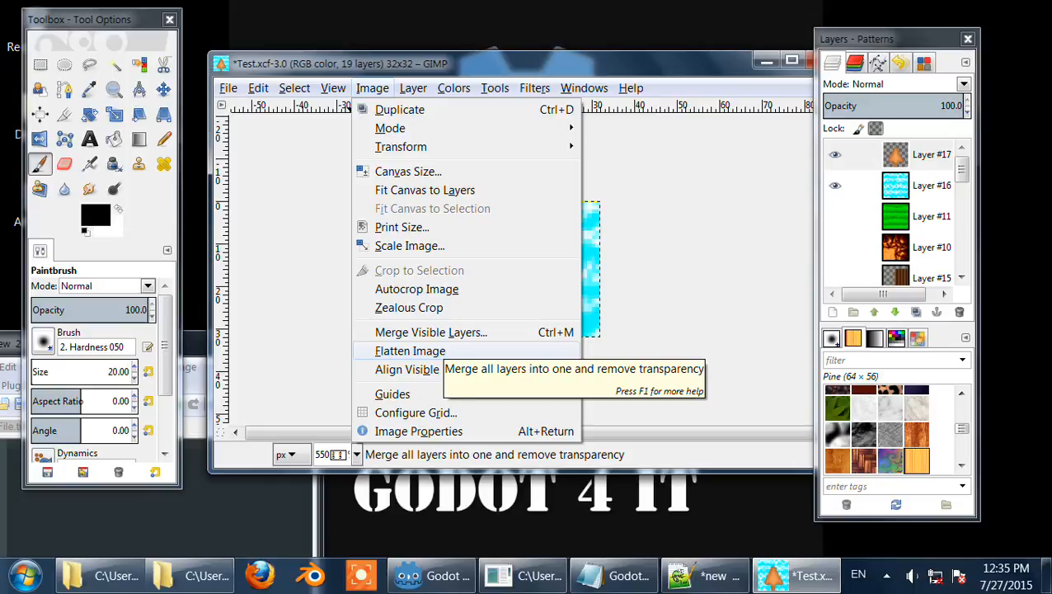
pyautogui.moveTo(413, 87)
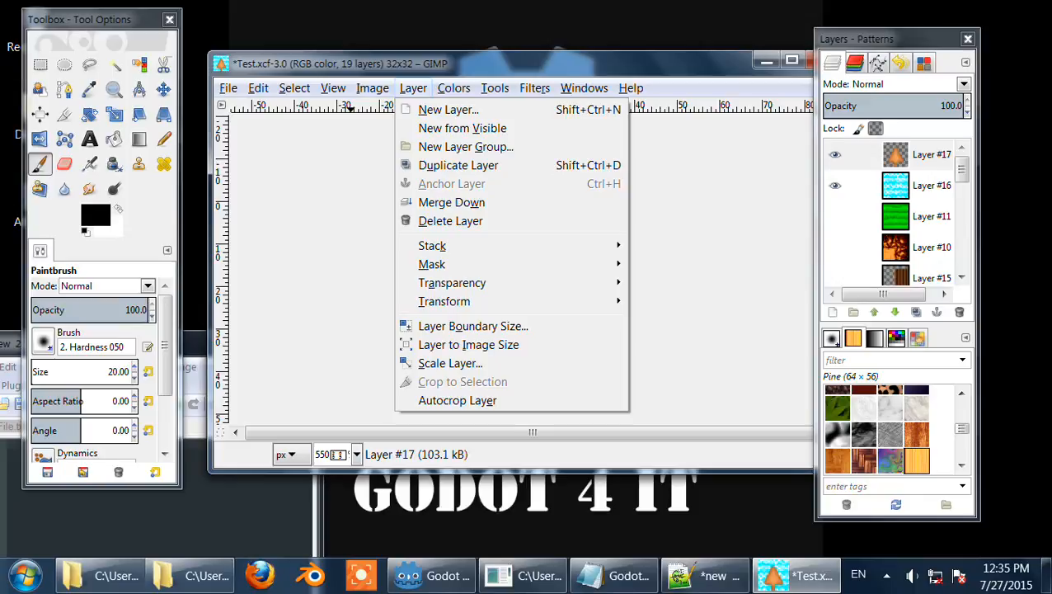
pyautogui.press('Escape')
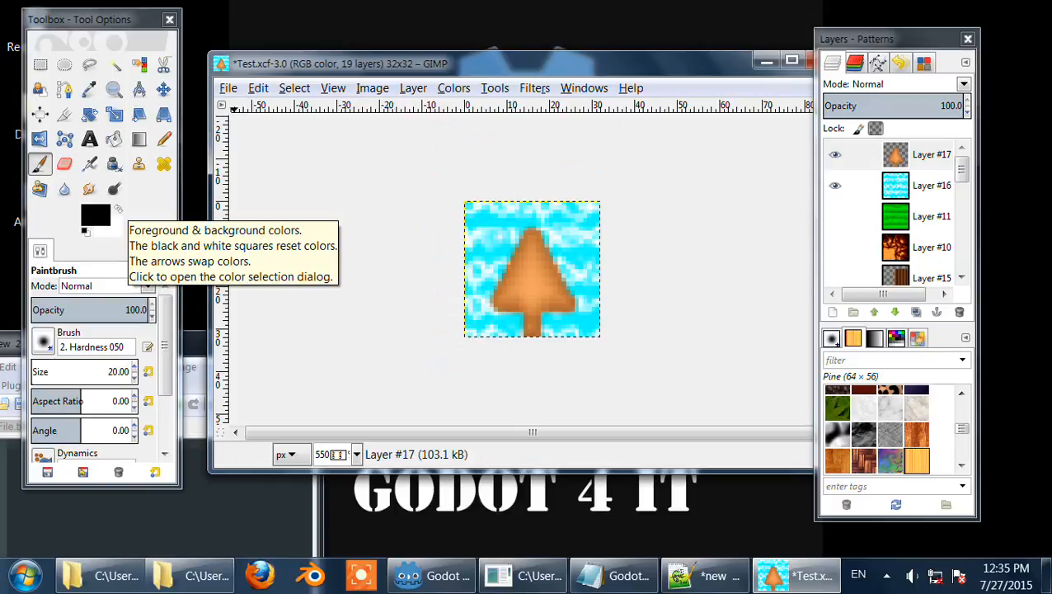
pyautogui.click(119, 210)
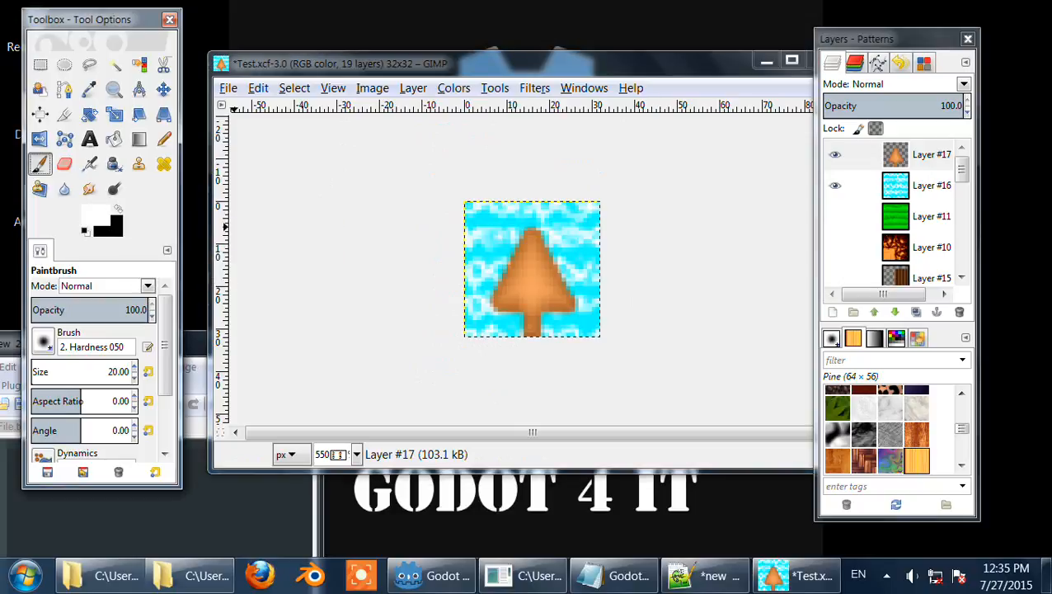
pyautogui.click(118, 209)
pyautogui.click(118, 209)
pyautogui.click(118, 210)
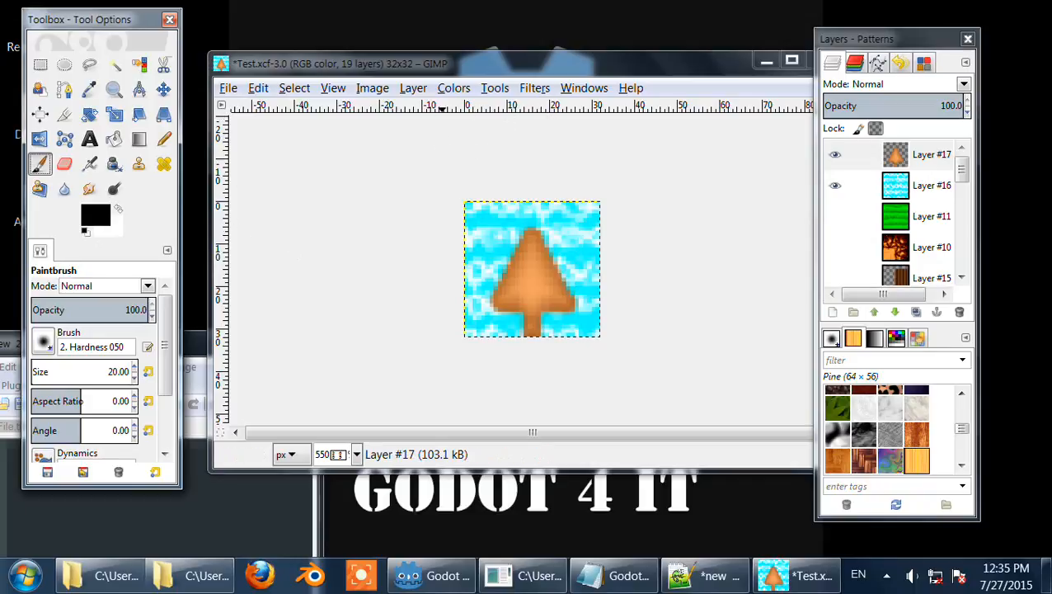
# Step: Open the About GIMP dialog to view the program information, then close it
pyautogui.click(452, 88)
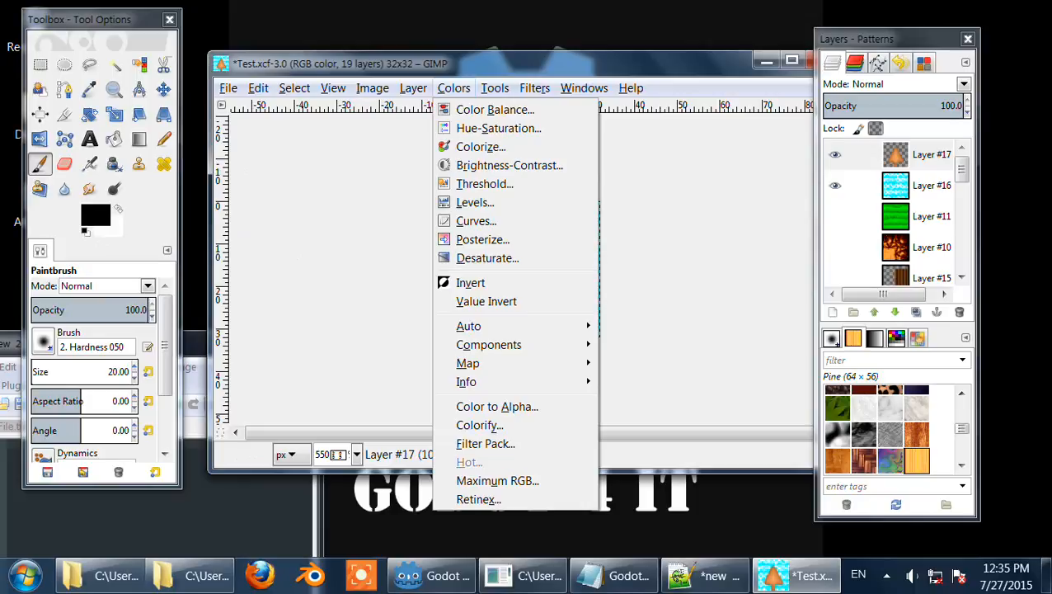
pyautogui.moveTo(495, 88)
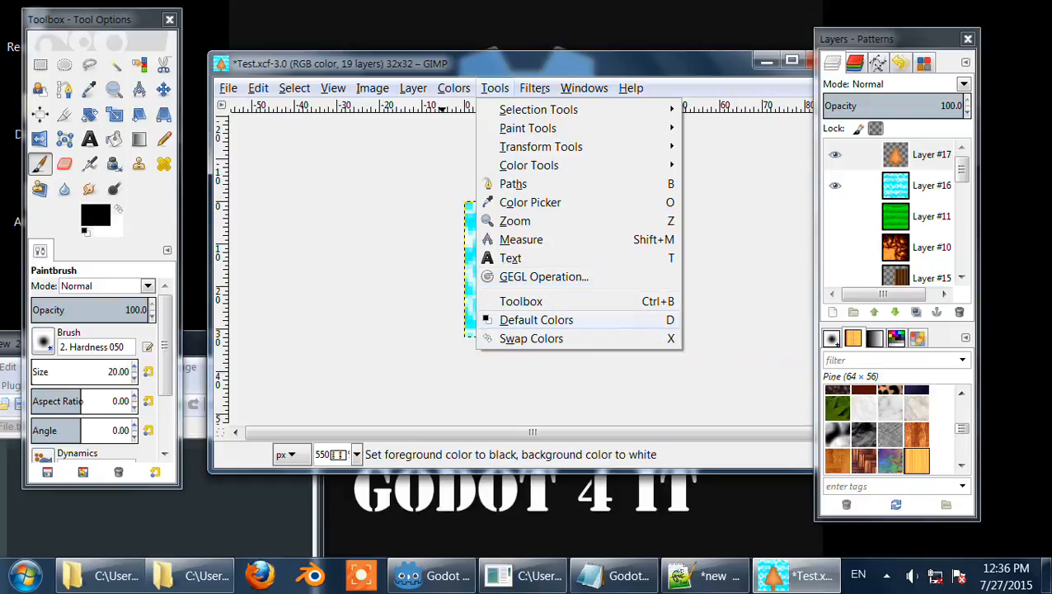
pyautogui.moveTo(534, 88)
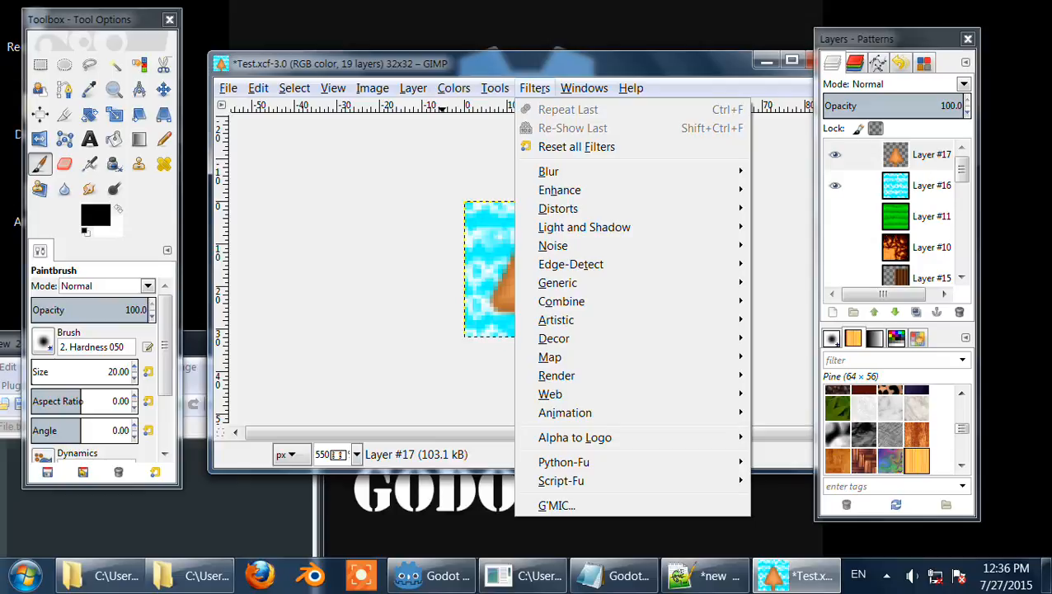
pyautogui.moveTo(583, 88)
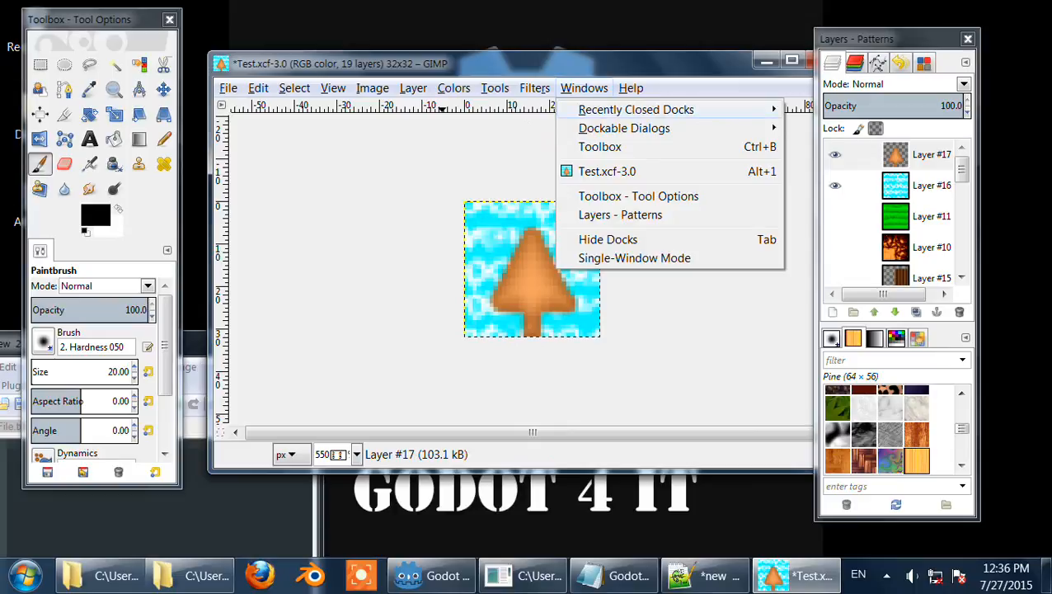
pyautogui.moveTo(636, 109)
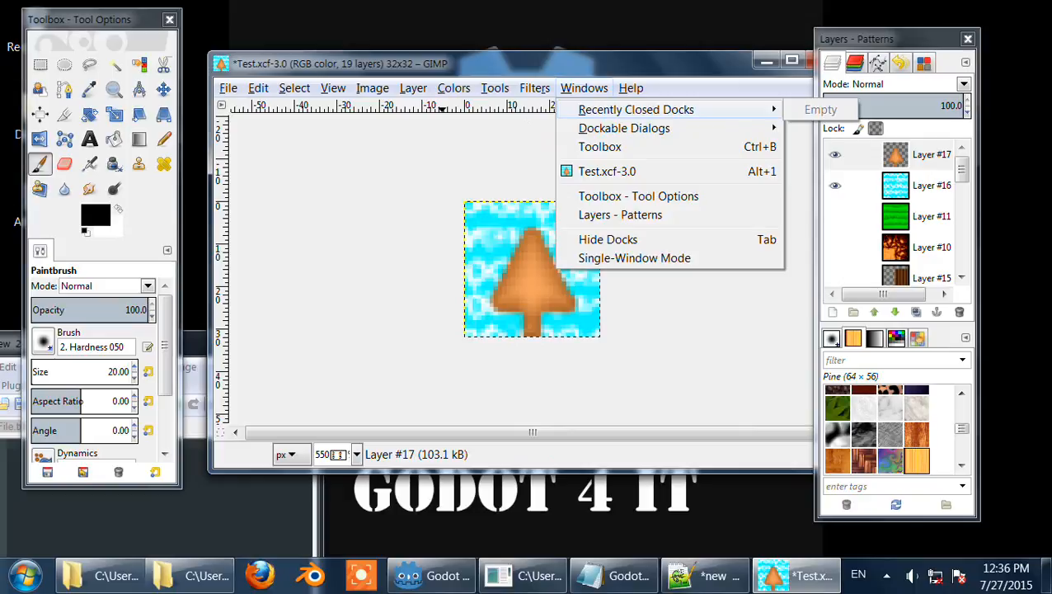
pyautogui.moveTo(624, 128)
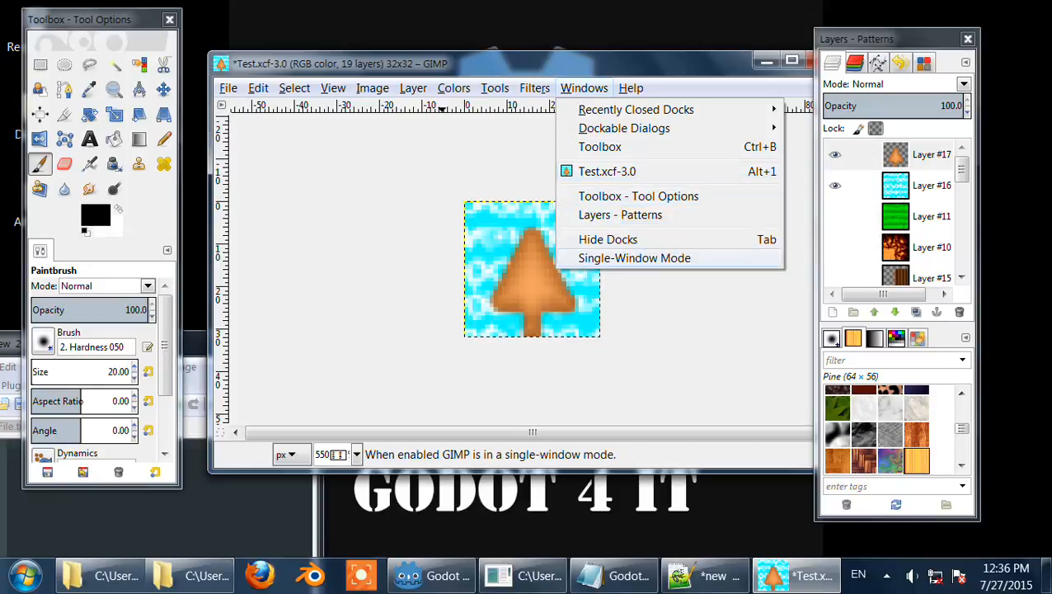
pyautogui.moveTo(631, 87)
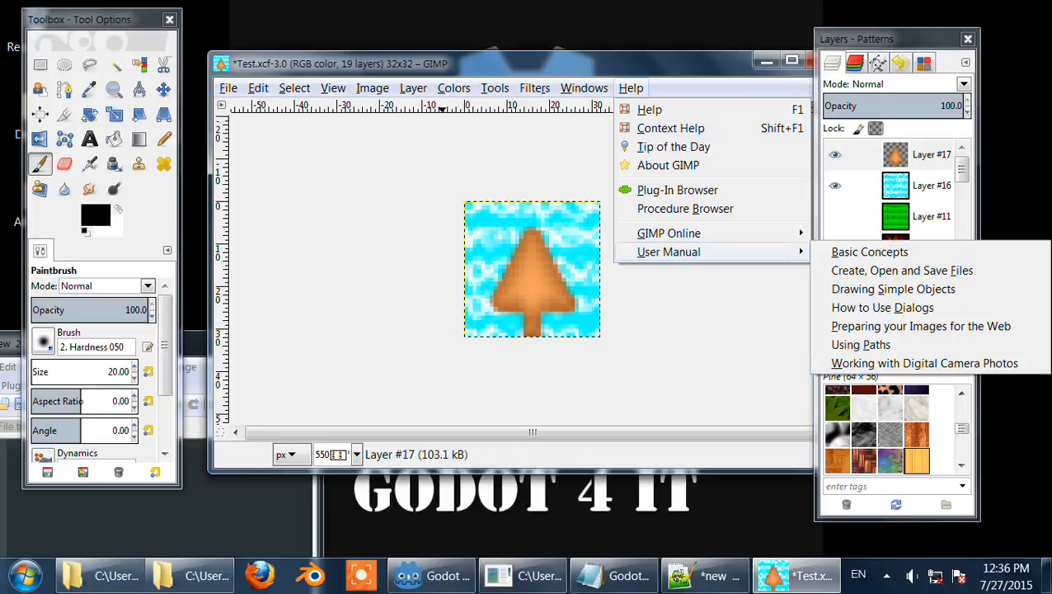
pyautogui.click(668, 165)
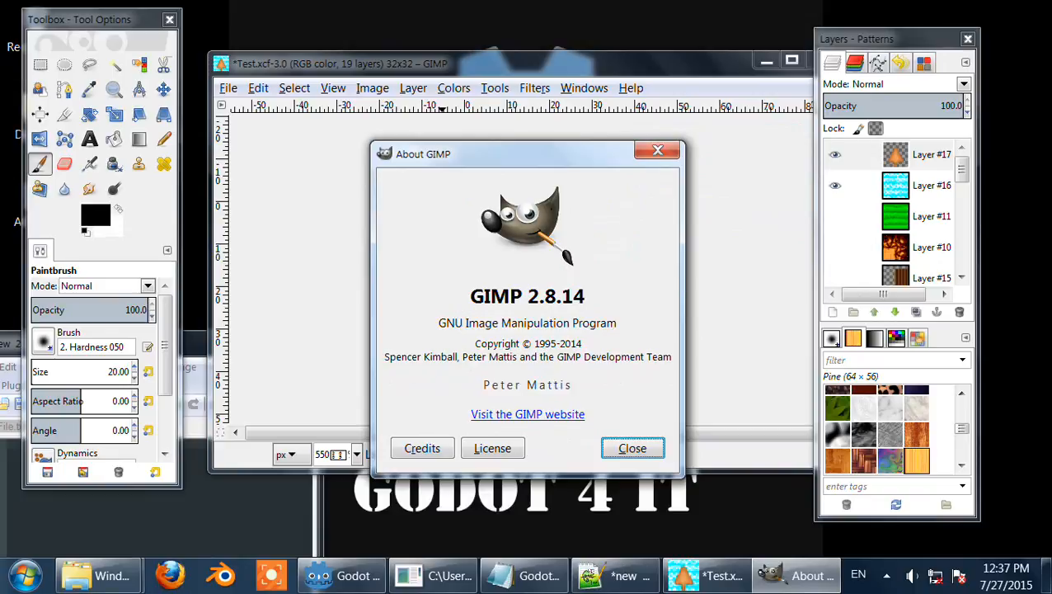
pyautogui.click(657, 150)
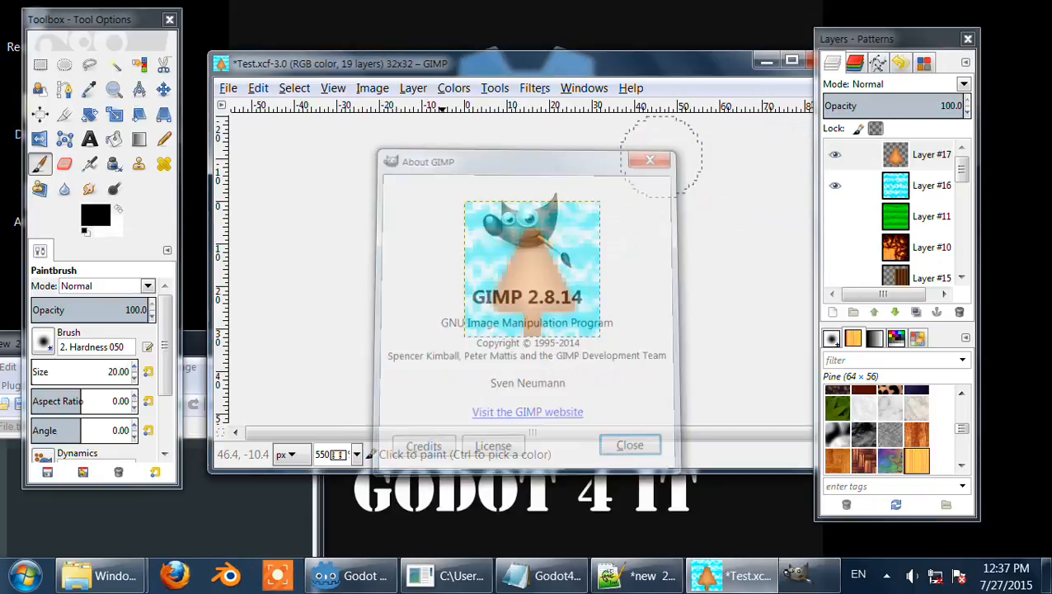
# Step: Preview the GIMPressionist filter with the grass preset on the tree layer, then close the dialog without applying it
pyautogui.click(584, 87)
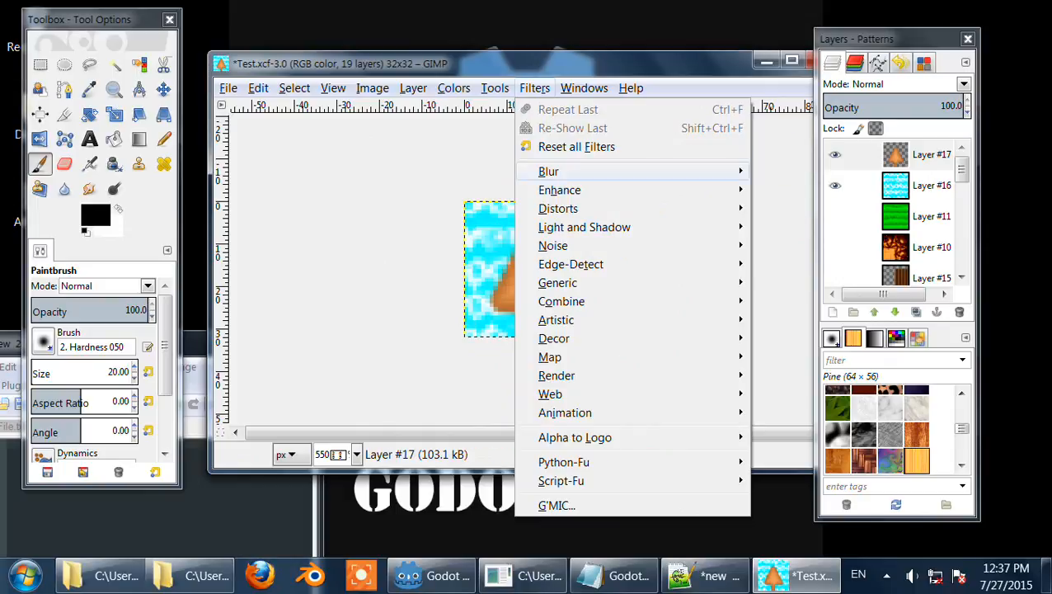
pyautogui.moveTo(548, 171)
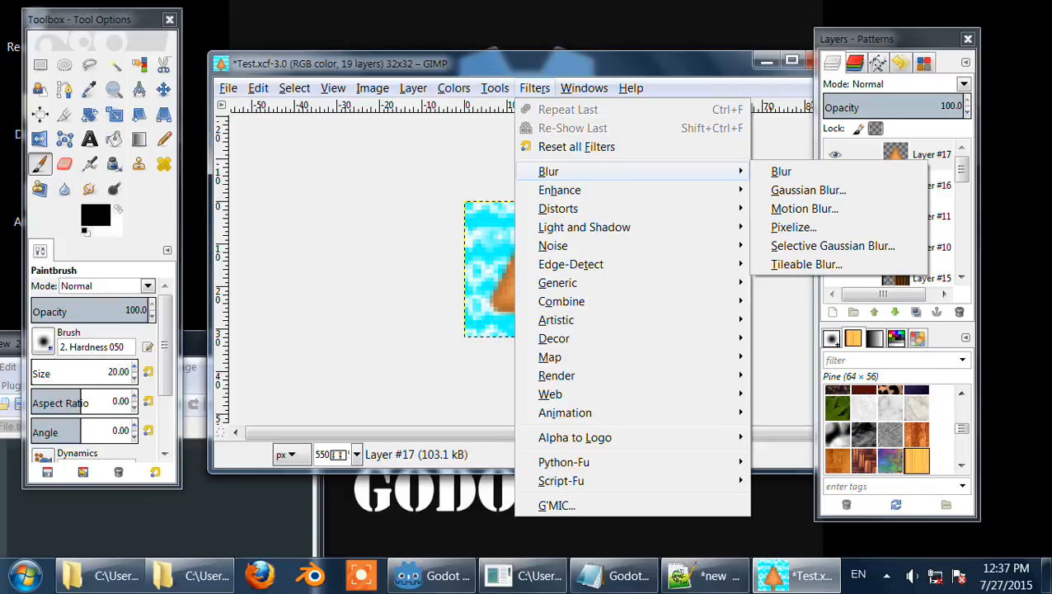
pyautogui.moveTo(577, 189)
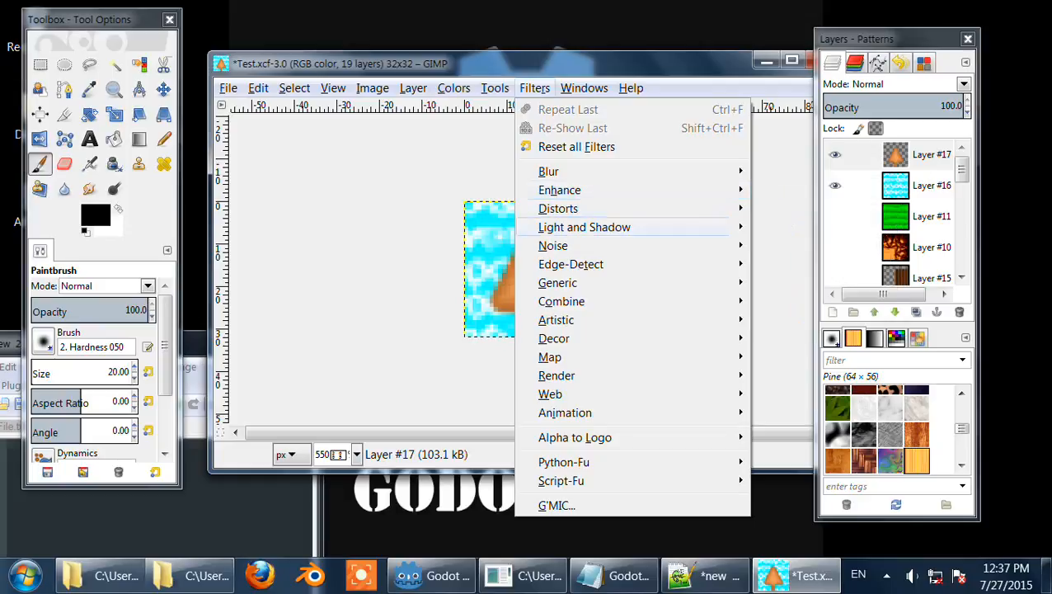
pyautogui.moveTo(558, 208)
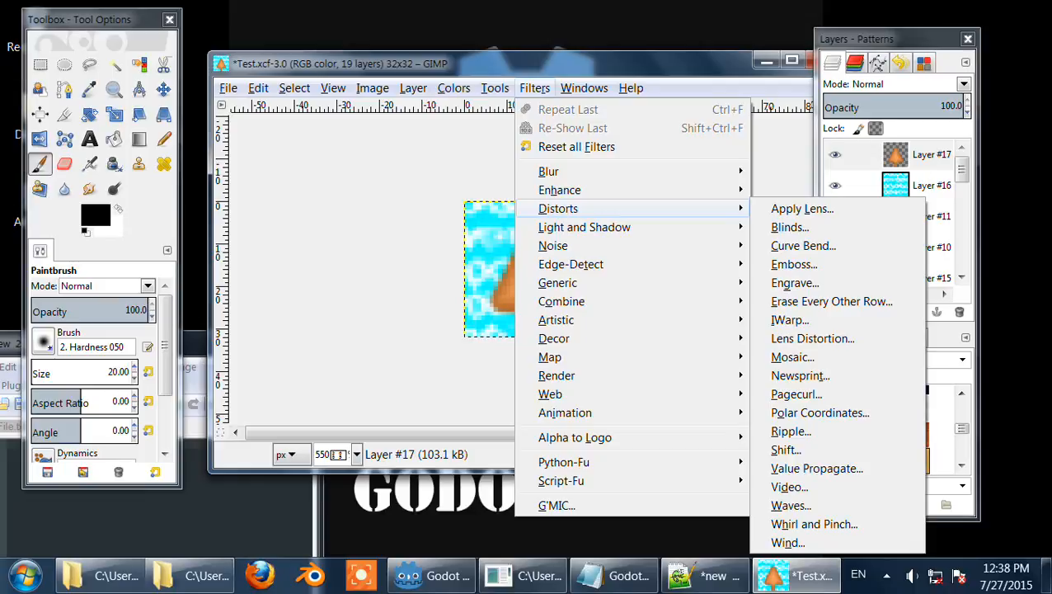
pyautogui.moveTo(584, 227)
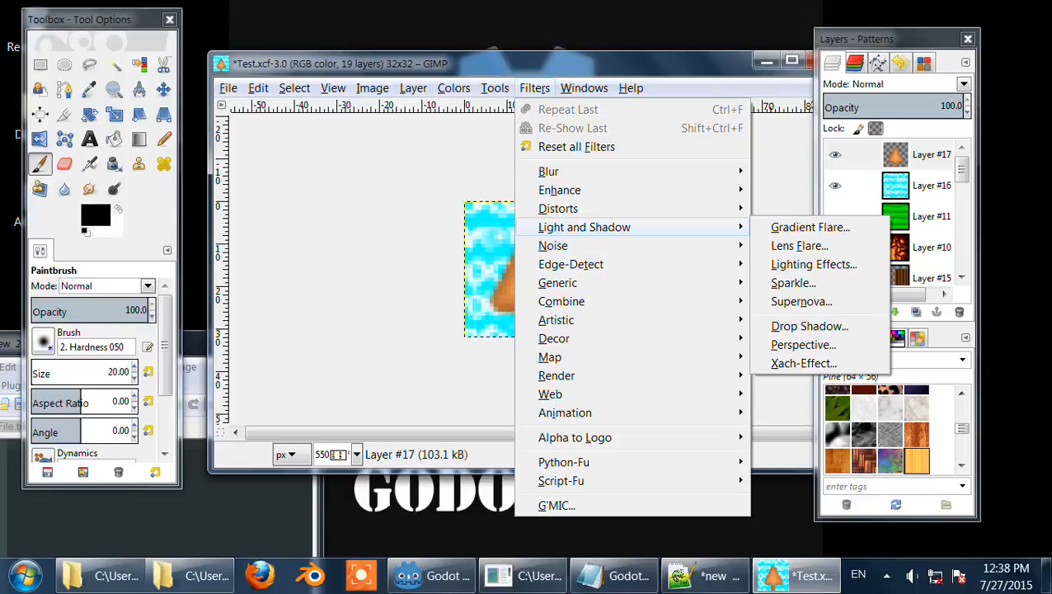
pyautogui.moveTo(553, 246)
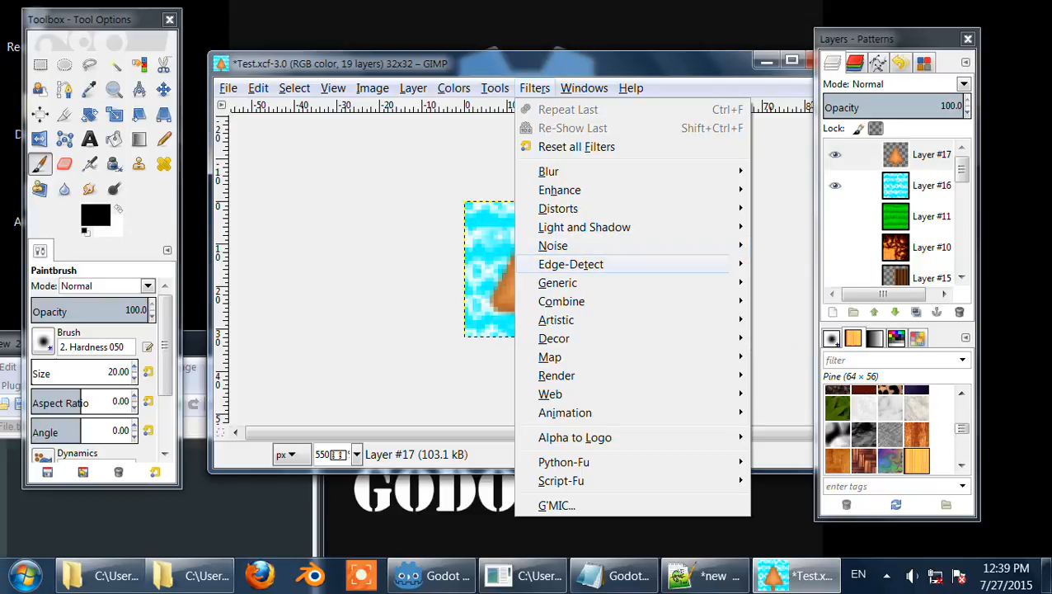
pyautogui.moveTo(570, 264)
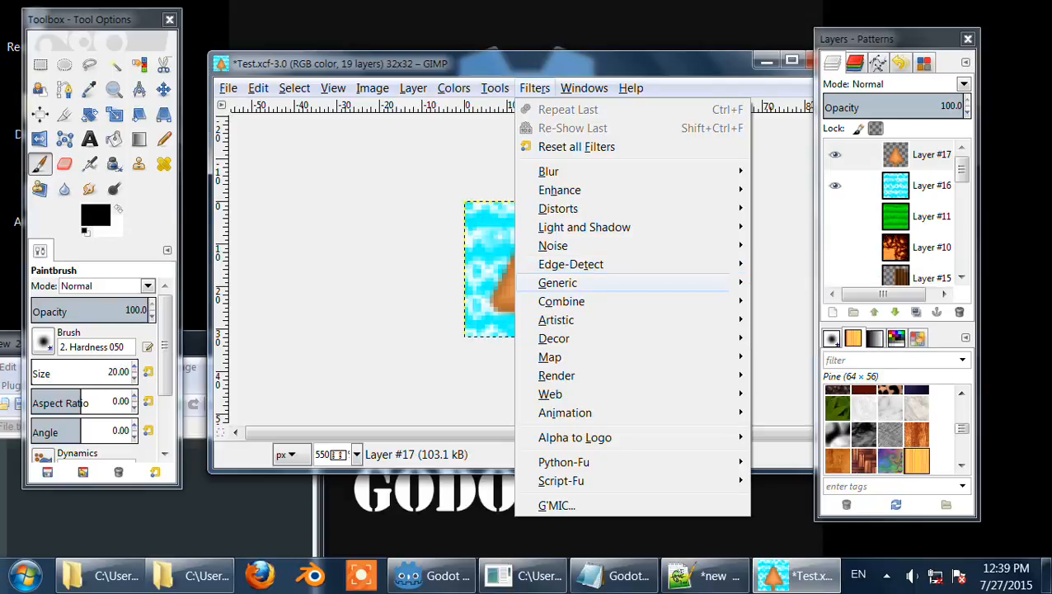
pyautogui.moveTo(557, 283)
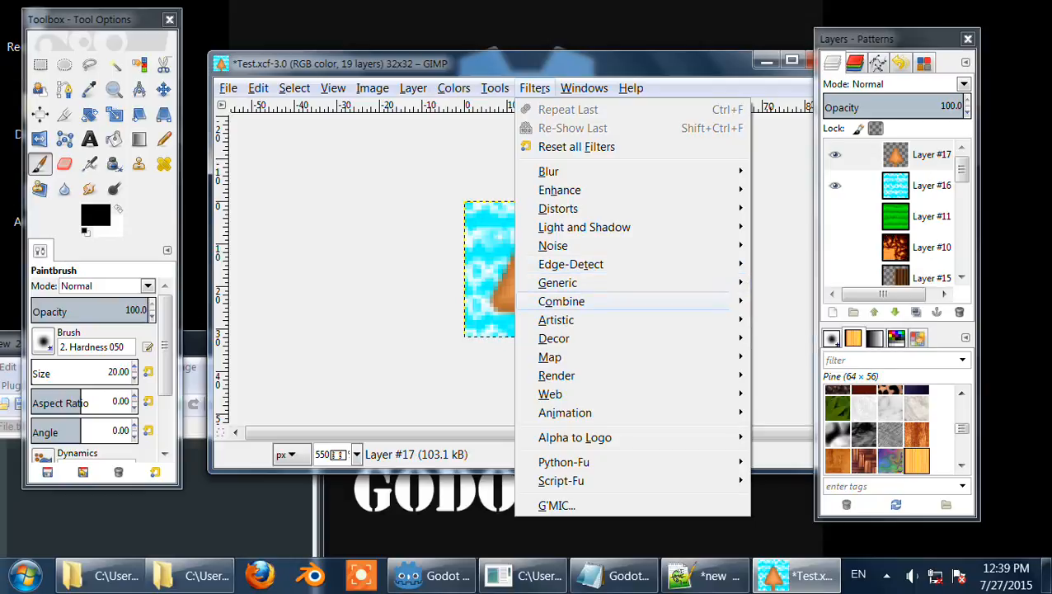
pyautogui.moveTo(560, 301)
pyautogui.moveTo(555, 320)
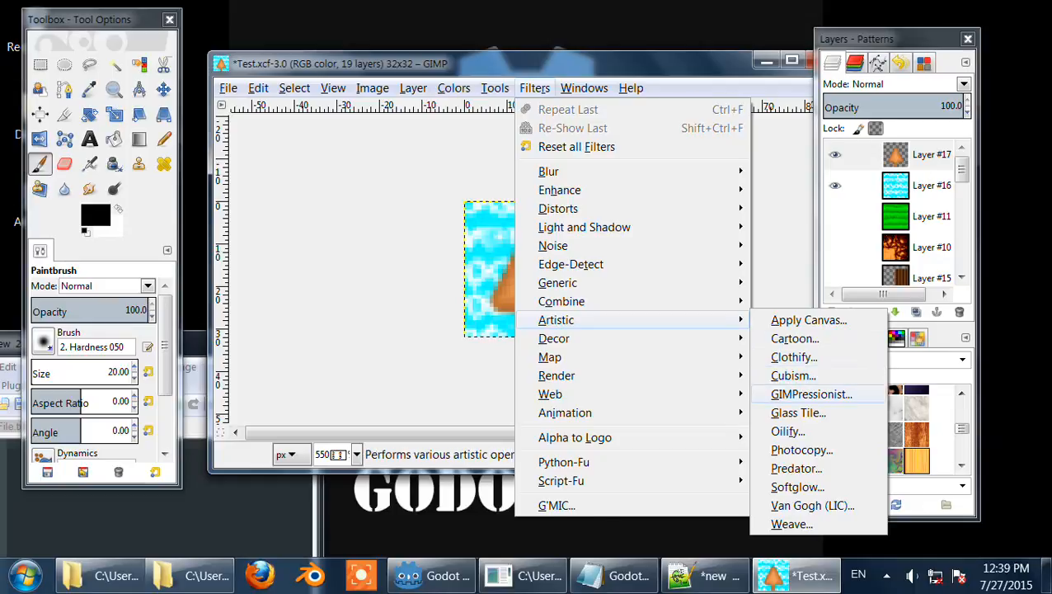
pyautogui.click(812, 394)
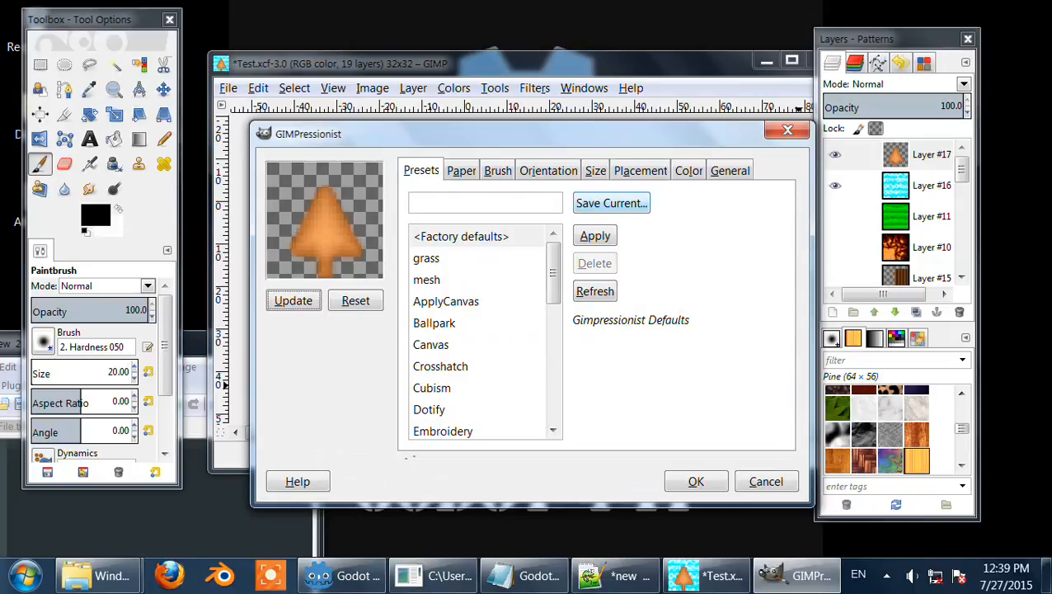
pyautogui.click(462, 258)
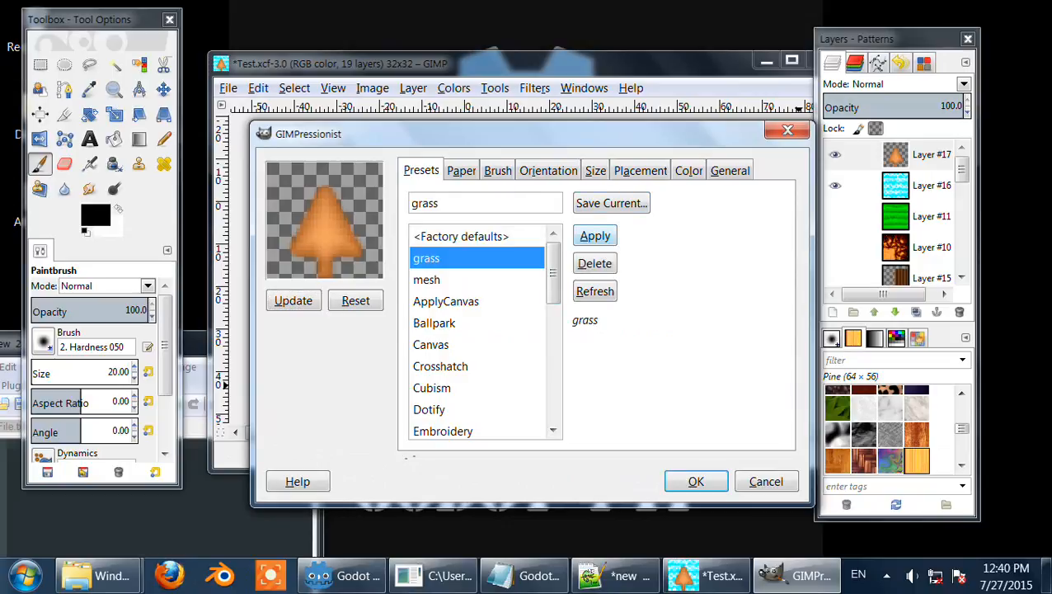
pyautogui.click(595, 236)
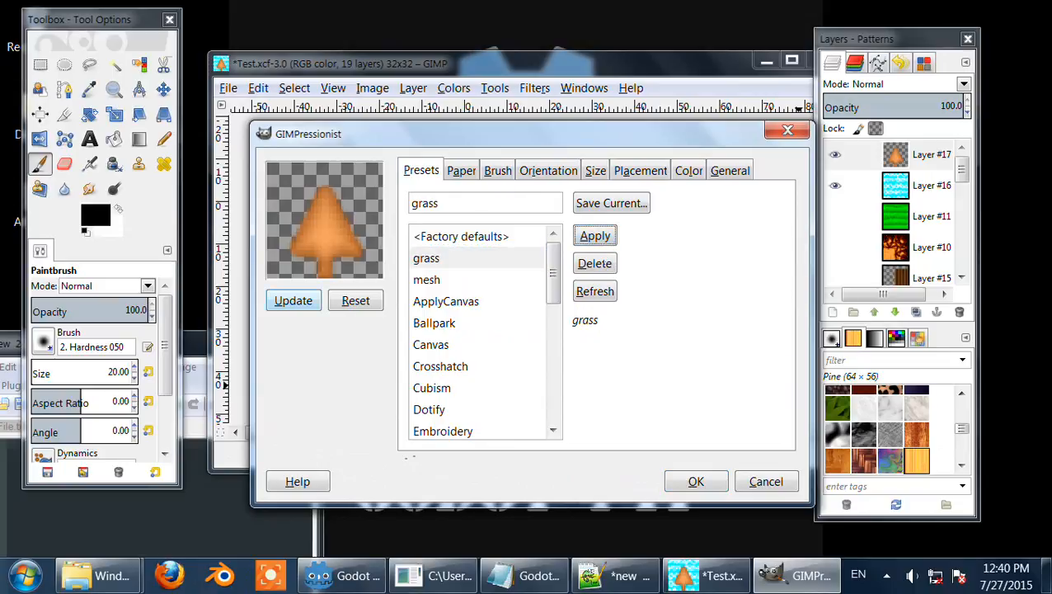
pyautogui.click(293, 300)
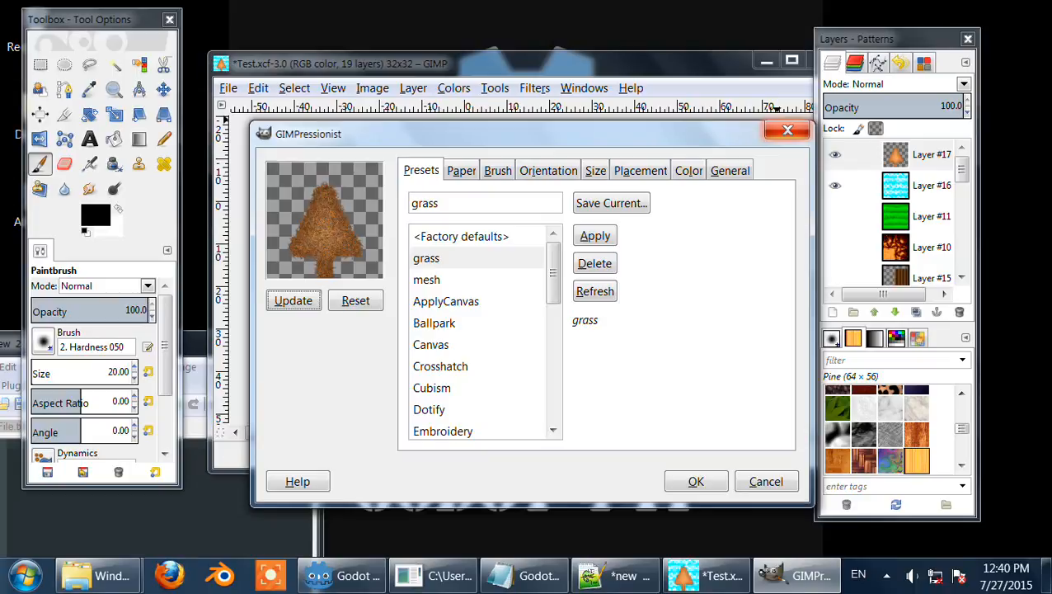
pyautogui.click(787, 130)
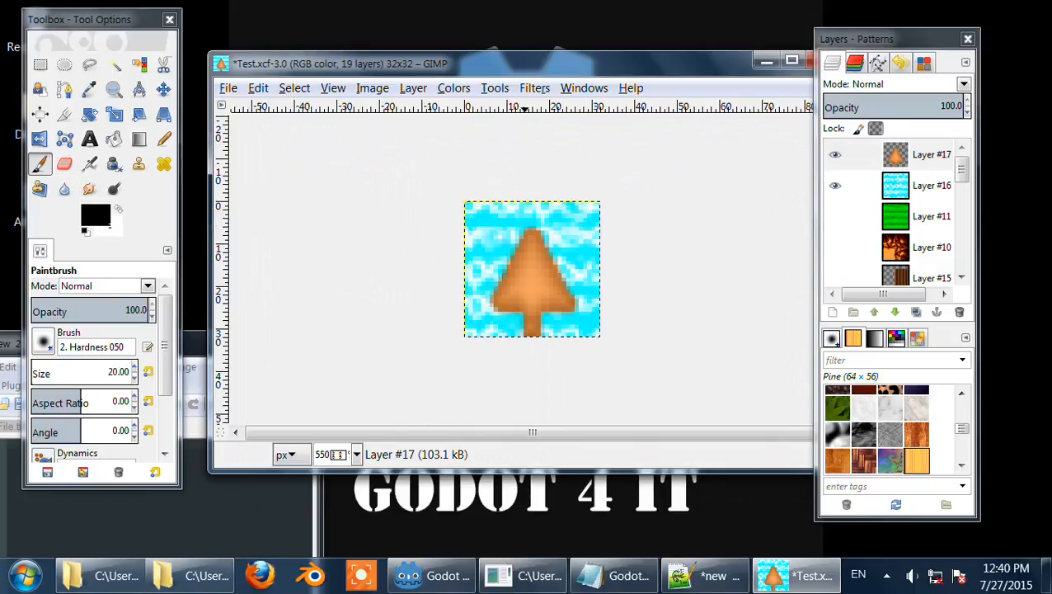
# Step: Browse the Filters submenus and the Image, Layer, View and Help menus without choosing any command
pyautogui.click(584, 87)
pyautogui.moveTo(534, 88)
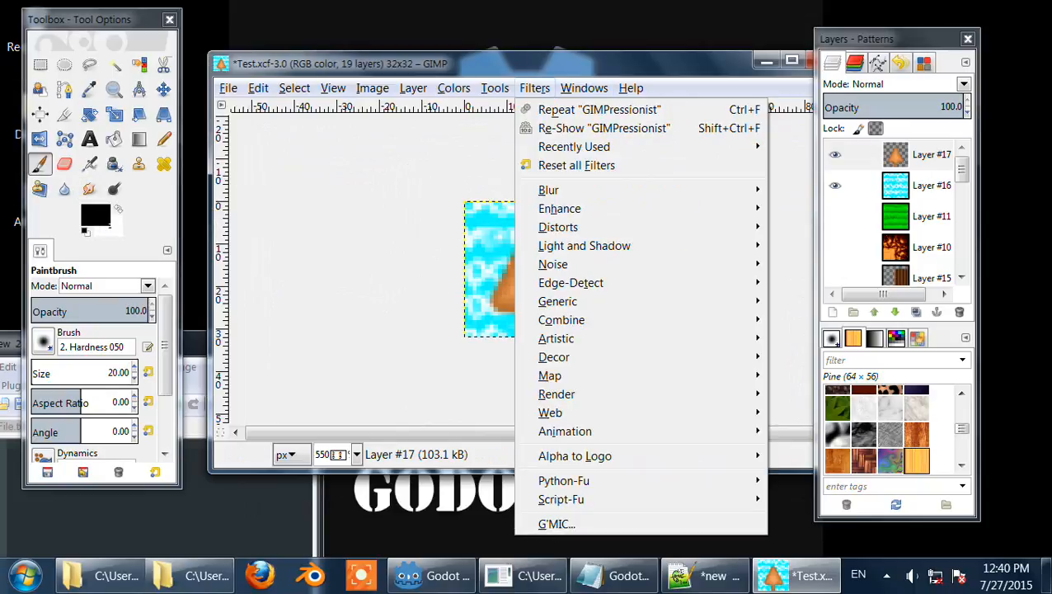
pyautogui.moveTo(569, 394)
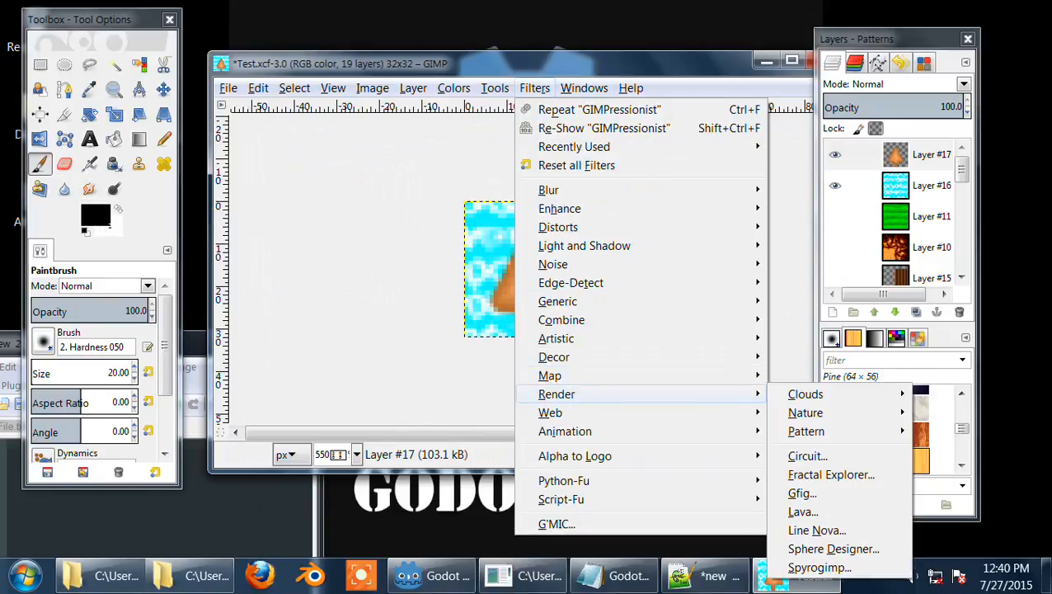
pyautogui.moveTo(569, 375)
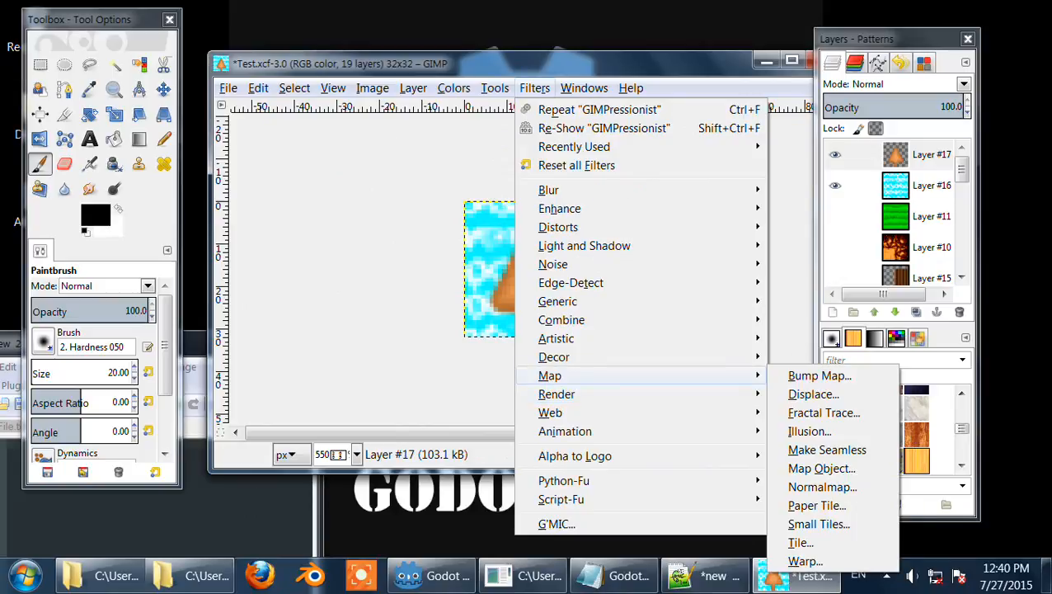
pyautogui.moveTo(569, 339)
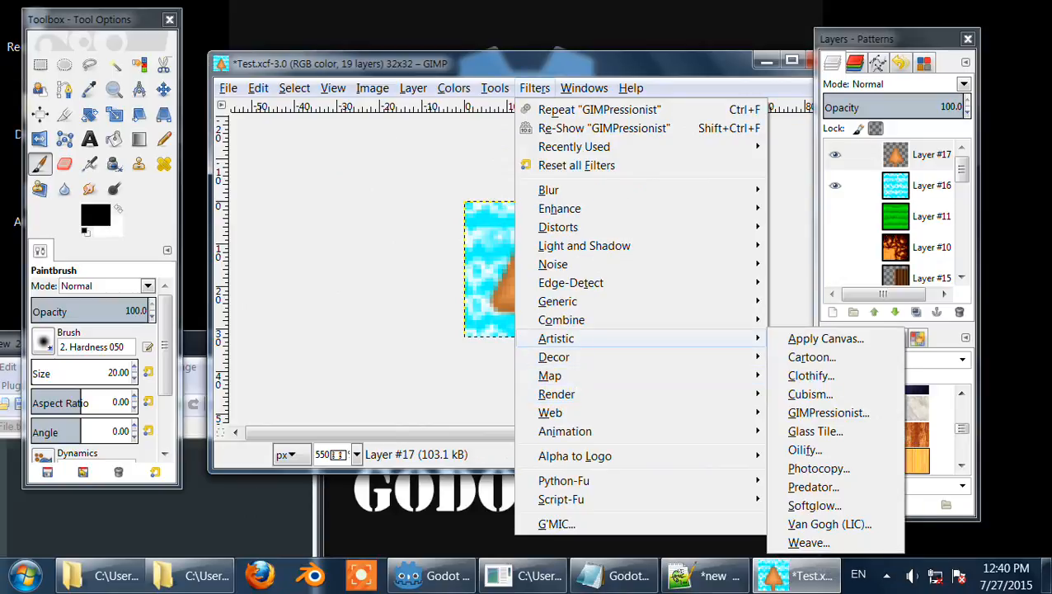
pyautogui.moveTo(569, 357)
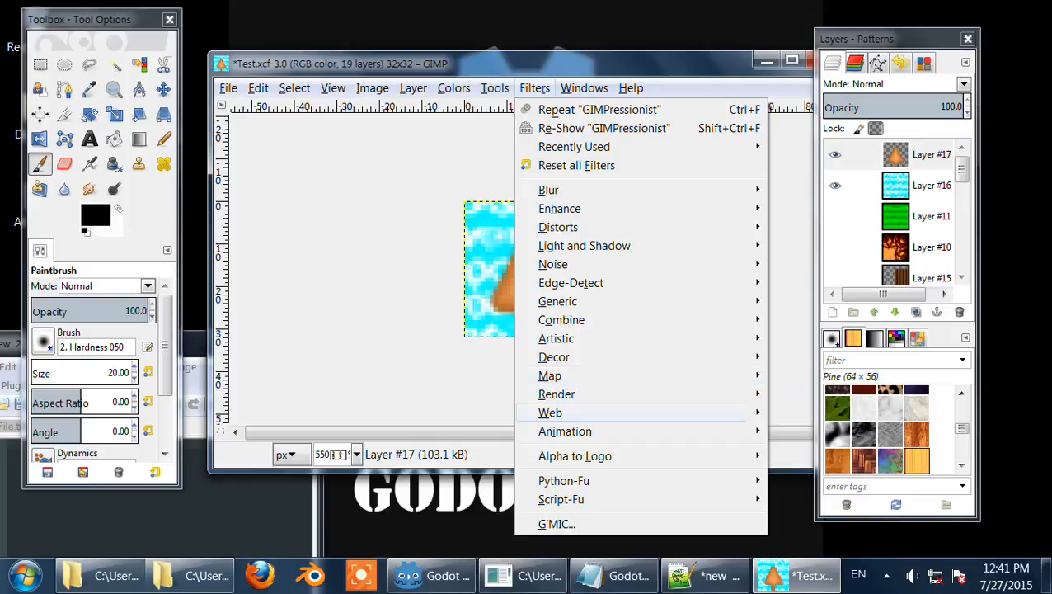
pyautogui.moveTo(577, 395)
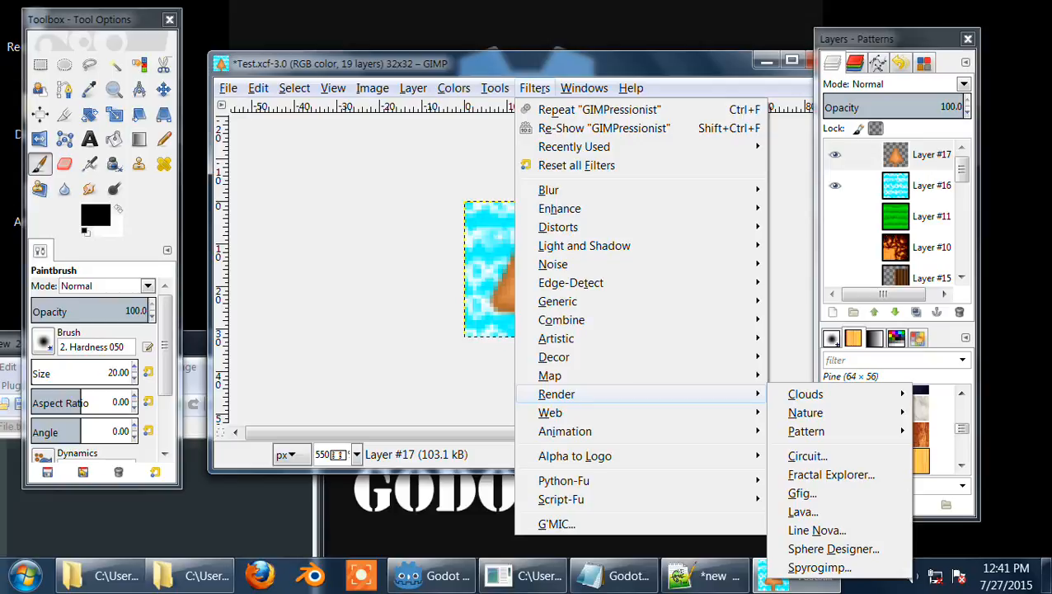
pyautogui.moveTo(577, 412)
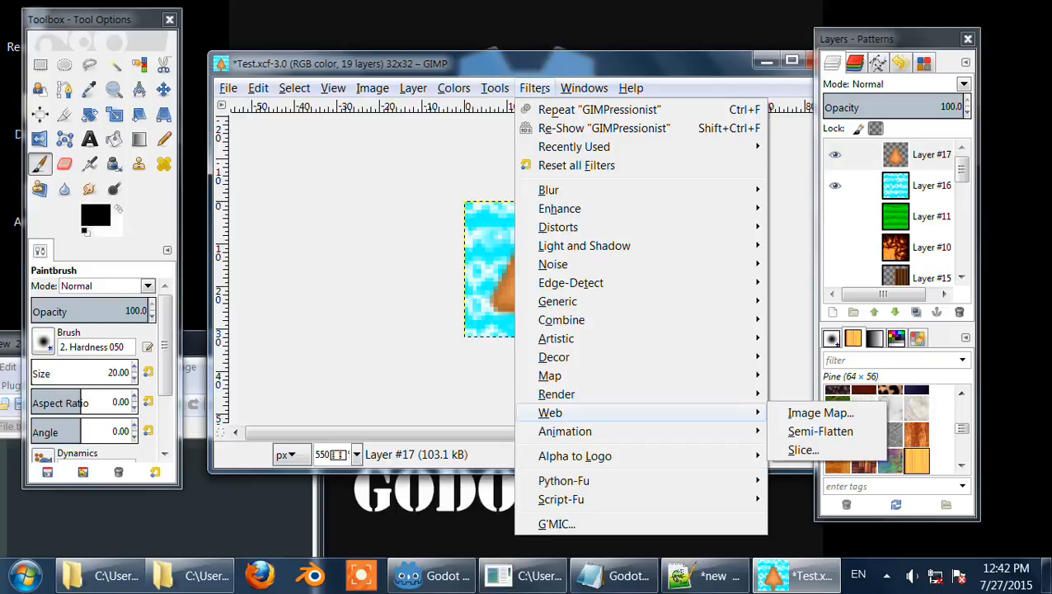
pyautogui.moveTo(577, 431)
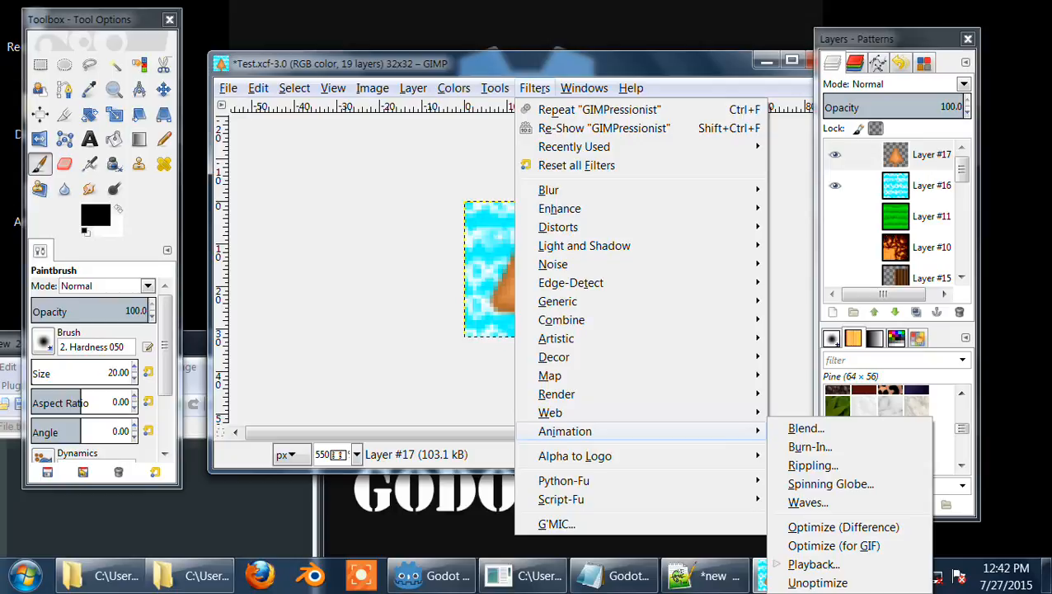
pyautogui.moveTo(577, 456)
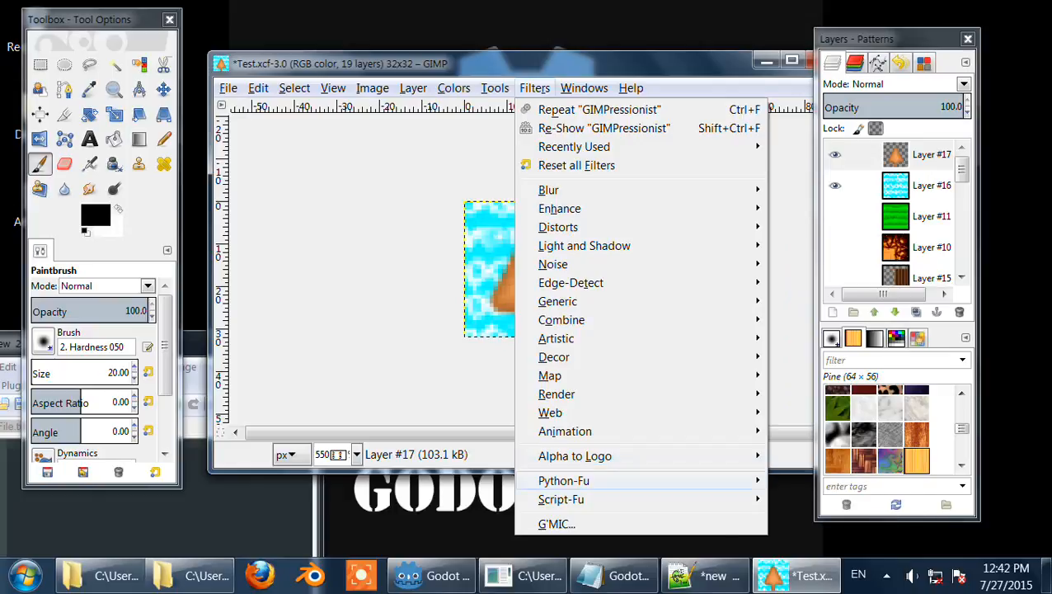
pyautogui.moveTo(561, 498)
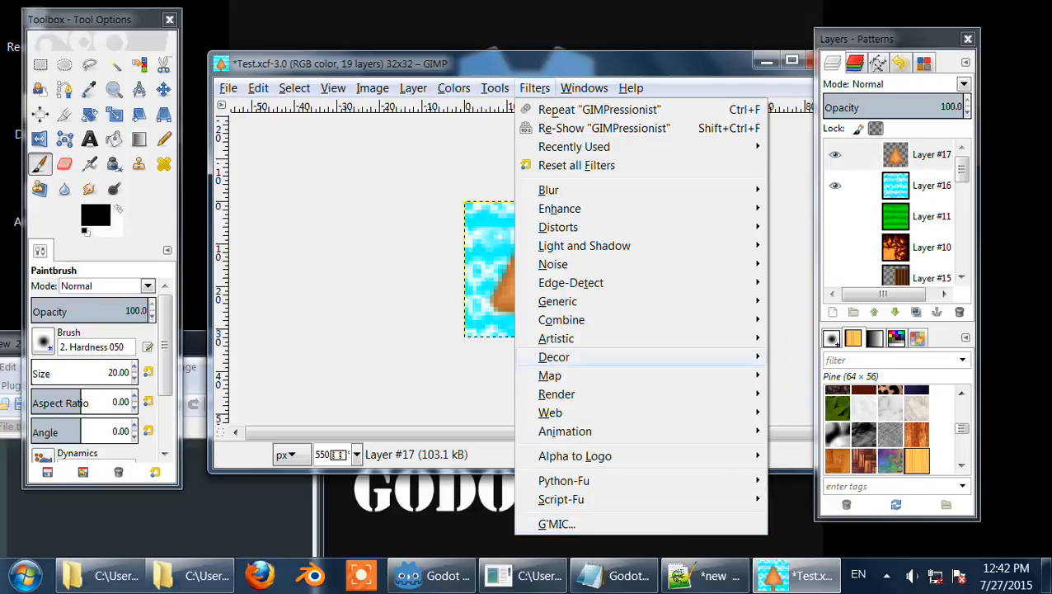
pyautogui.moveTo(577, 338)
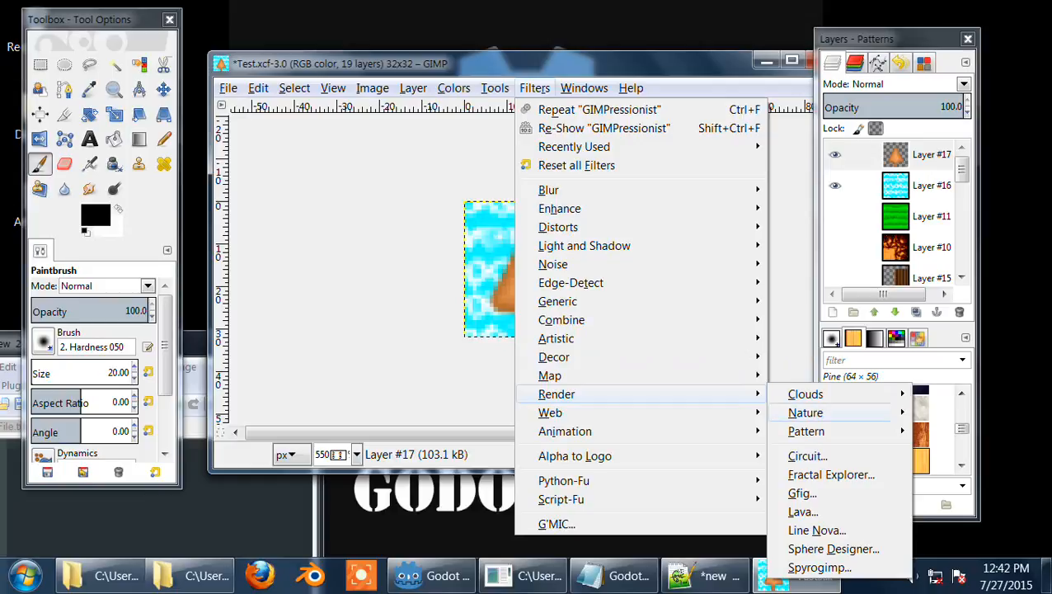
pyautogui.moveTo(805, 430)
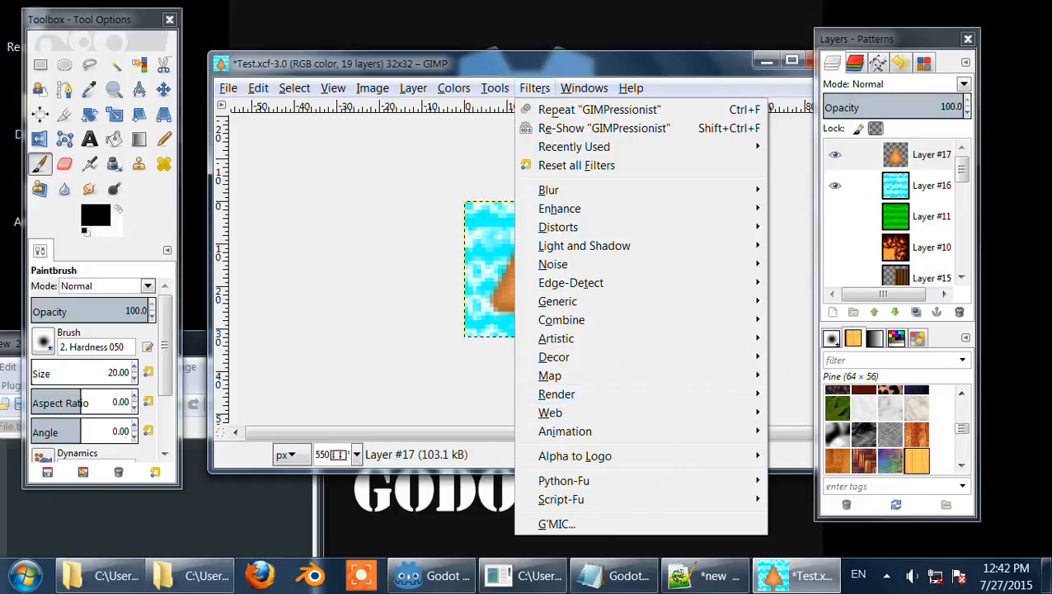
pyautogui.moveTo(371, 88)
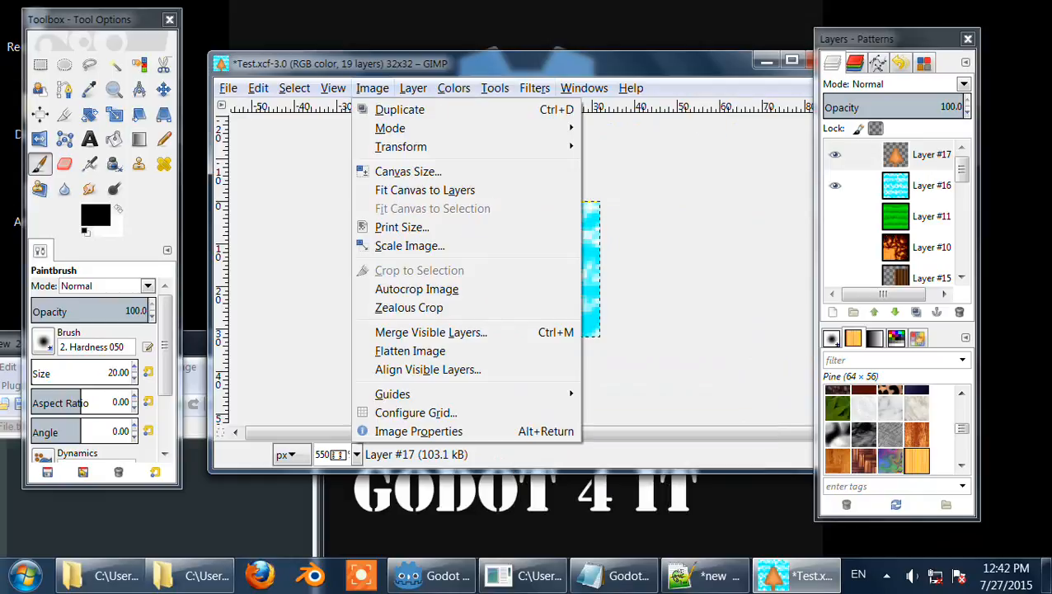
pyautogui.moveTo(413, 89)
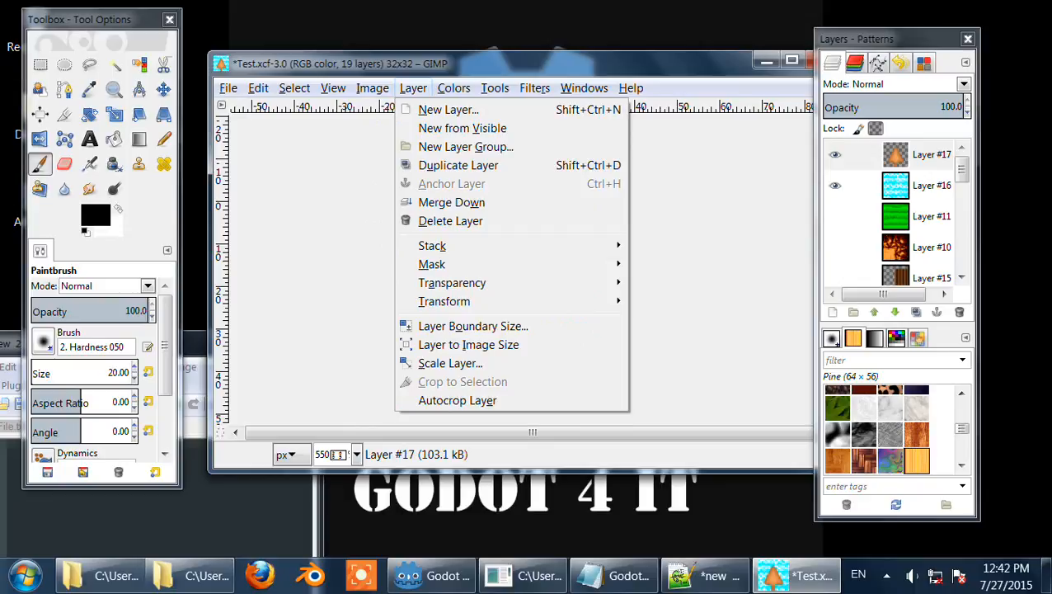
pyautogui.moveTo(333, 88)
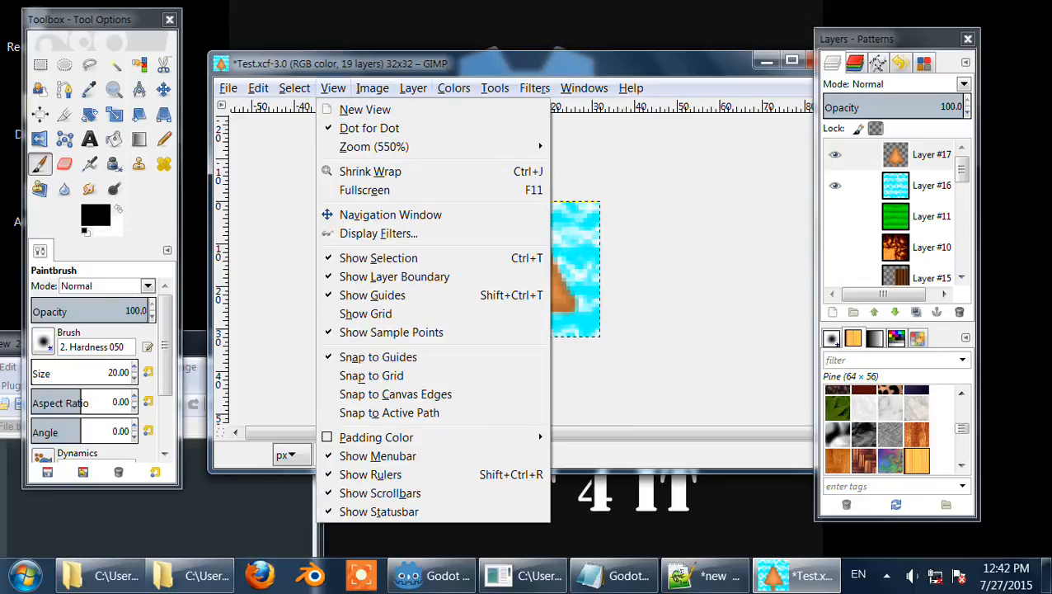
pyautogui.moveTo(534, 88)
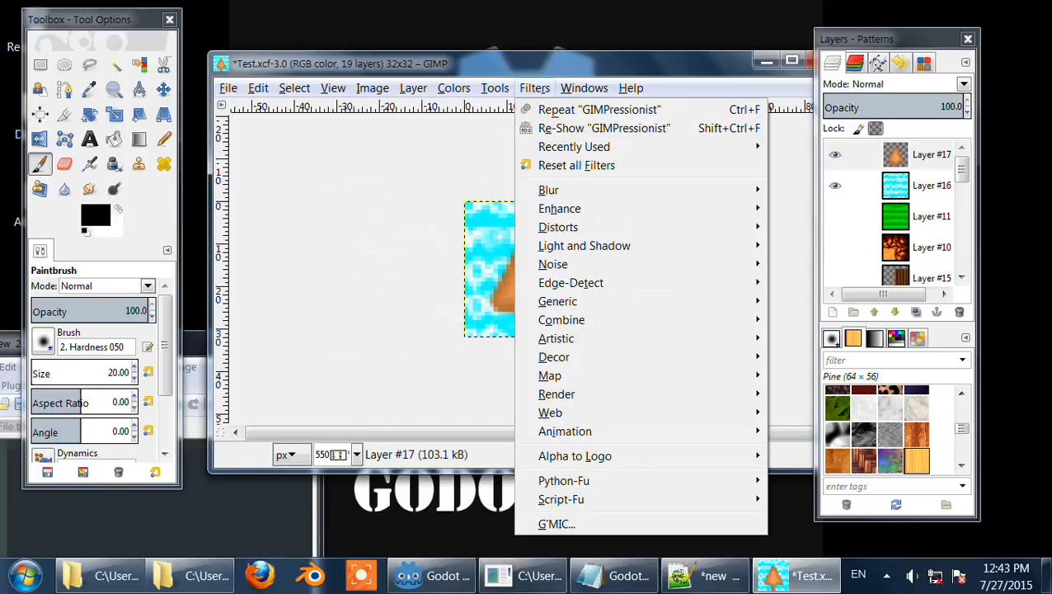
pyautogui.moveTo(577, 375)
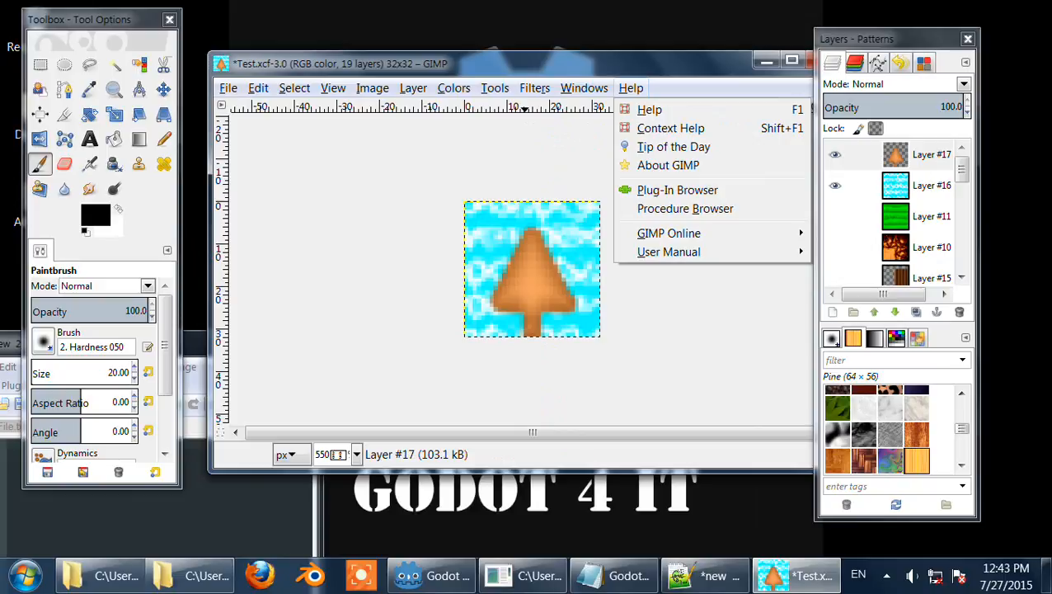
pyautogui.click(631, 88)
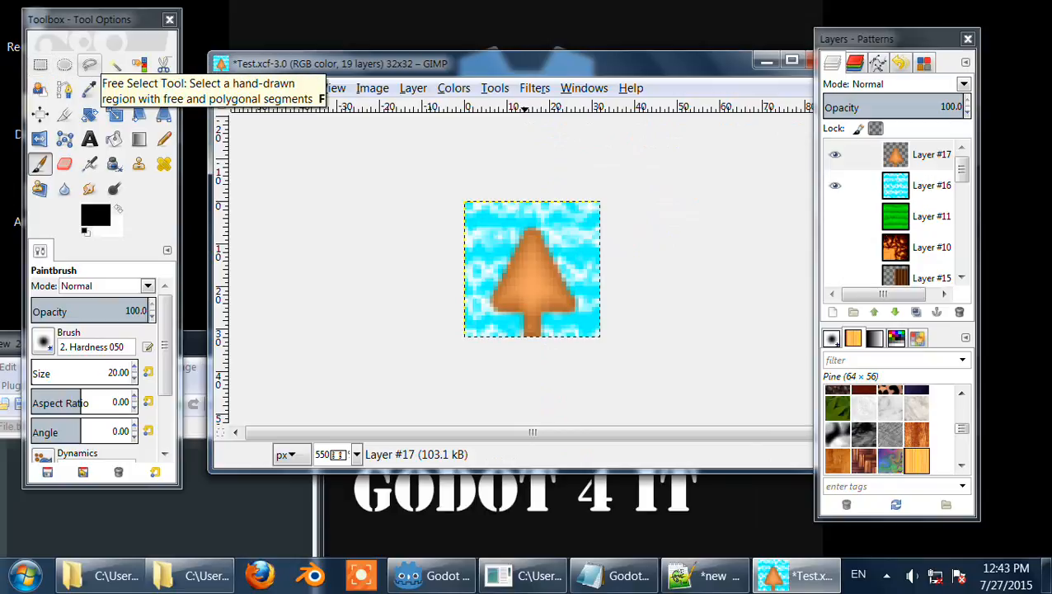
# Step: Draw a free-hand polygon selection around the right half of the tree with the Free Select tool
pyautogui.click(89, 64)
pyautogui.click(503, 235)
pyautogui.click(580, 304)
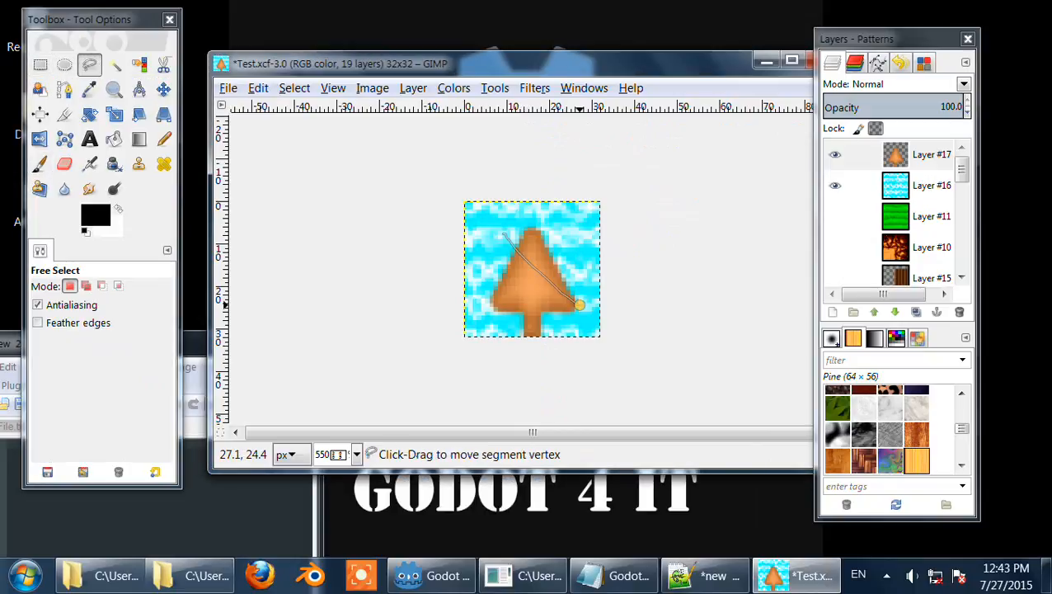
pyautogui.click(571, 233)
pyautogui.click(542, 226)
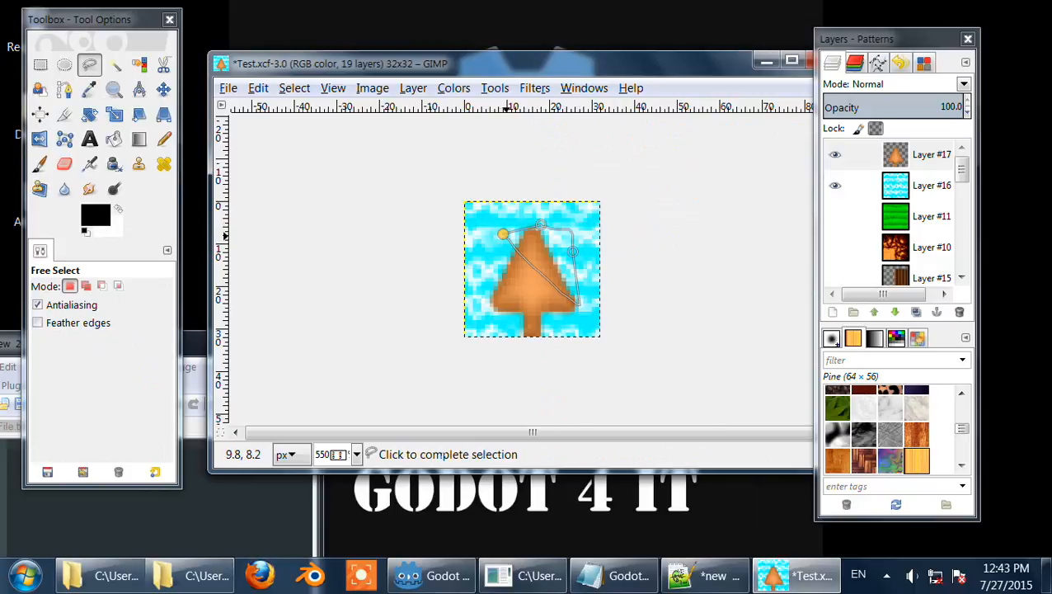
pyautogui.click(503, 234)
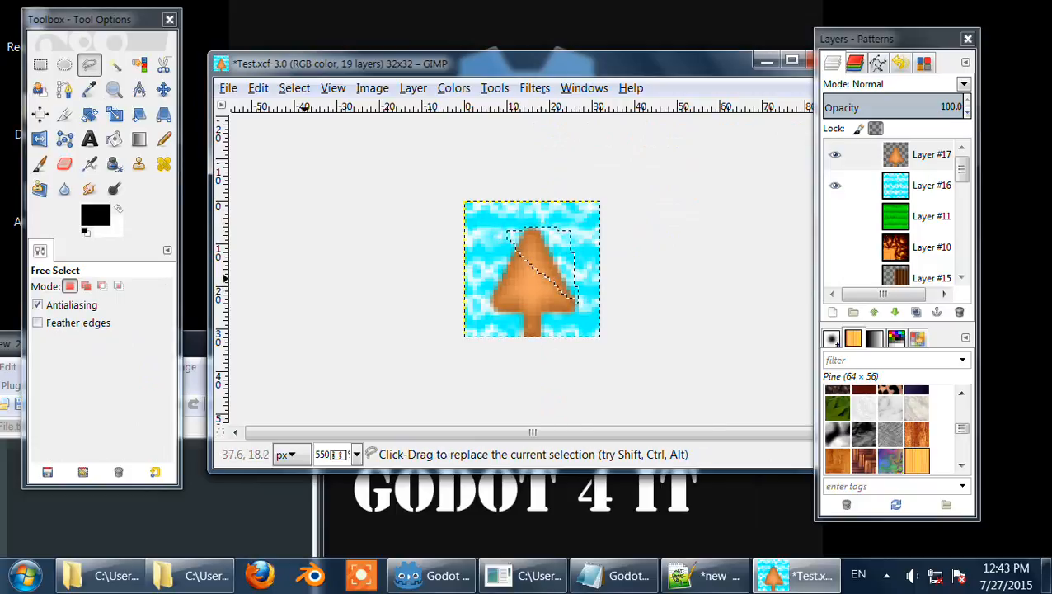
# Step: Select the tree shape with Fuzzy Select and then Select by Color, sampling several points on the tree
pyautogui.click(115, 65)
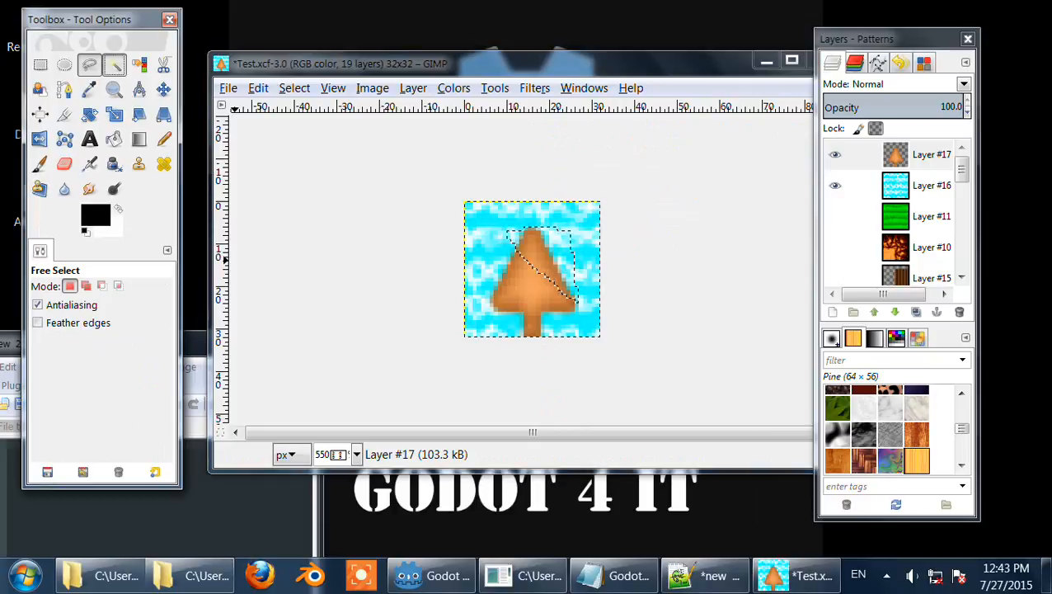
pyautogui.click(523, 295)
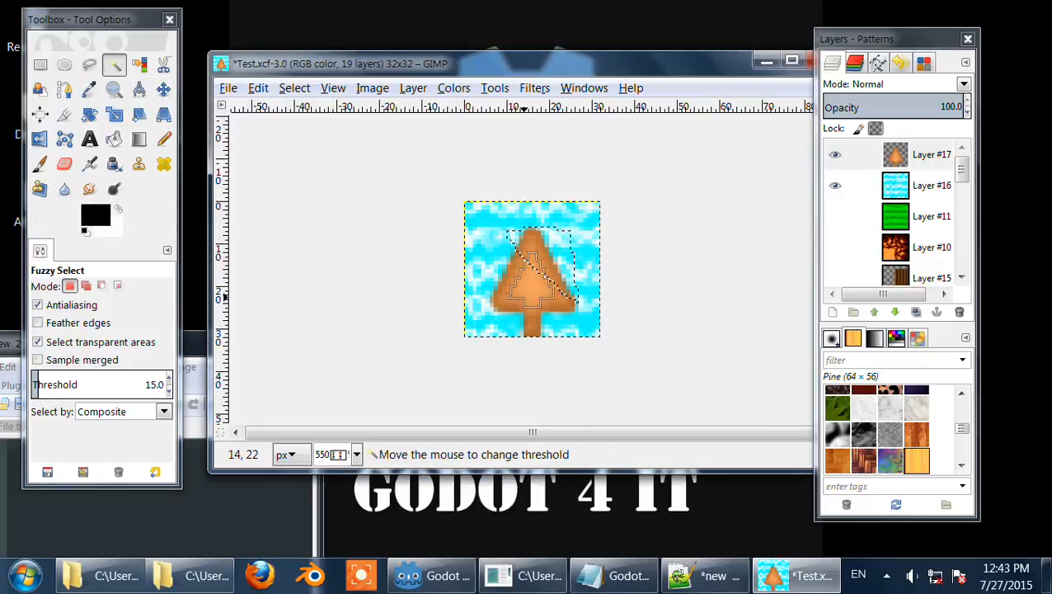
pyautogui.click(139, 64)
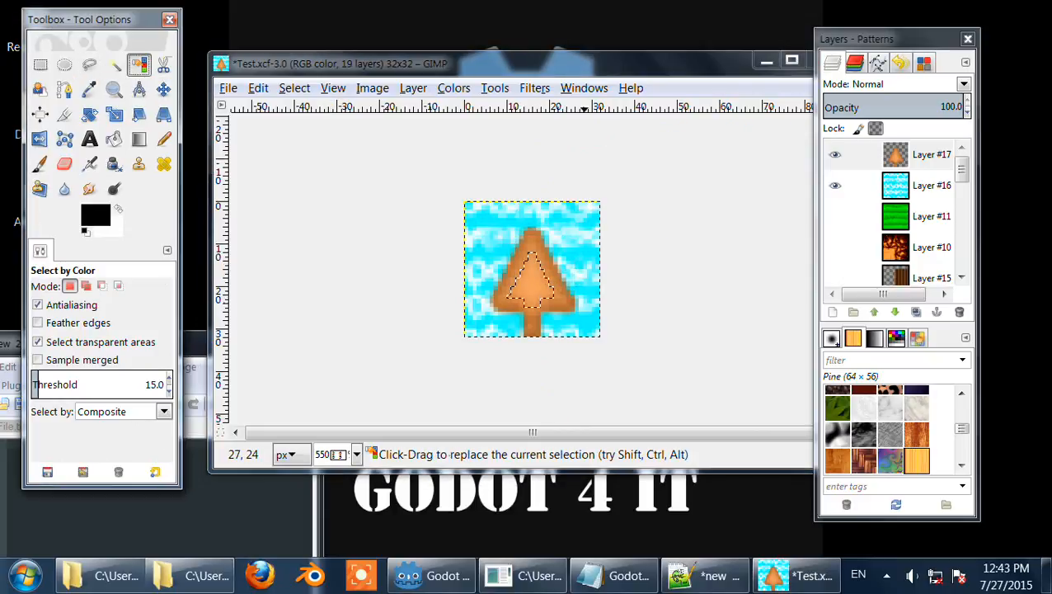
pyautogui.click(573, 278)
pyautogui.click(539, 275)
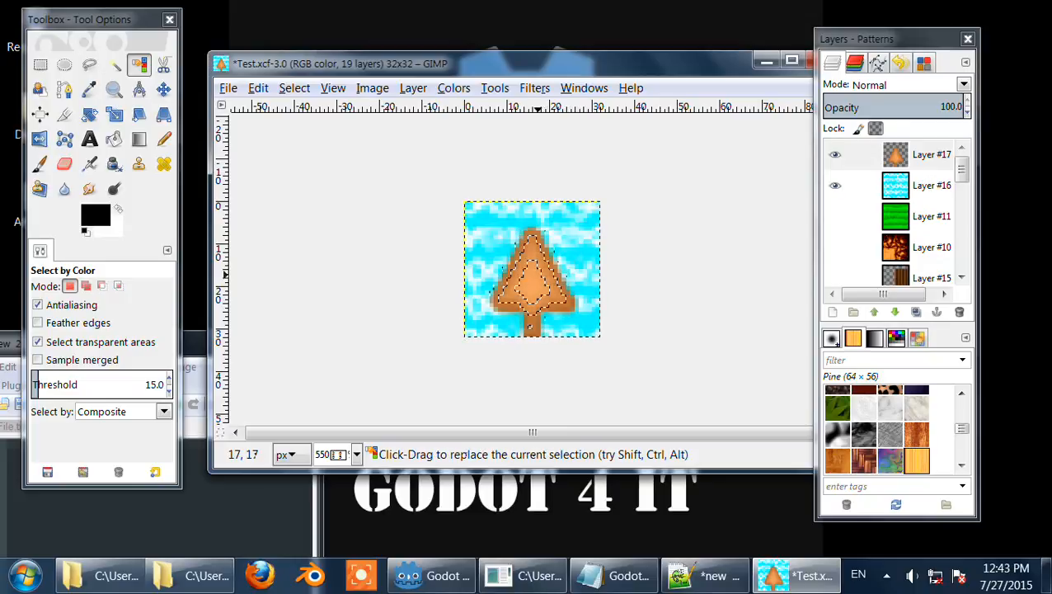
pyautogui.click(530, 288)
pyautogui.click(501, 300)
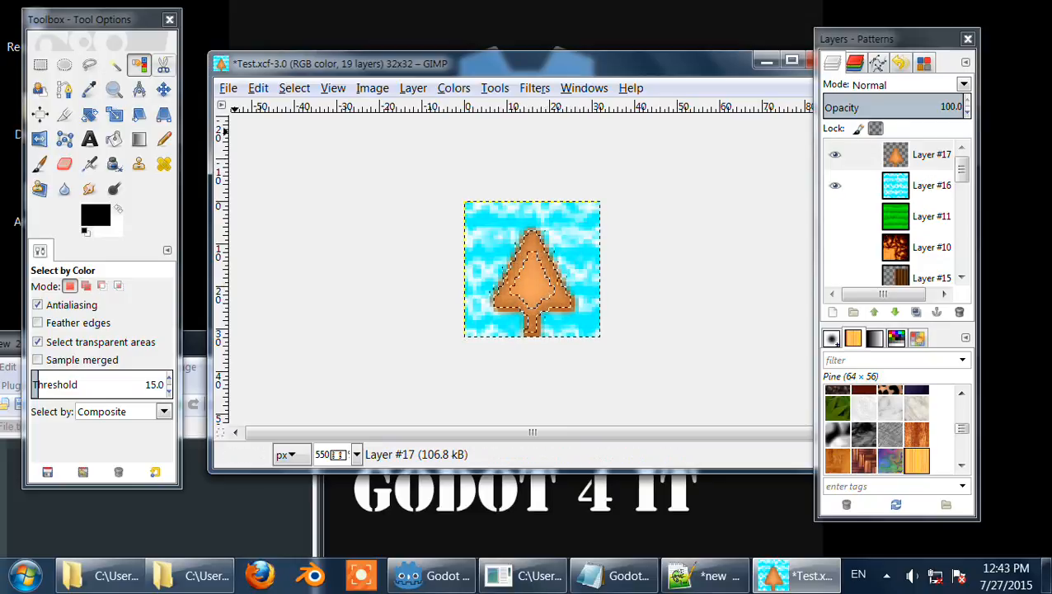
# Step: Place Scissors select points around the tree's right side and top
pyautogui.click(163, 64)
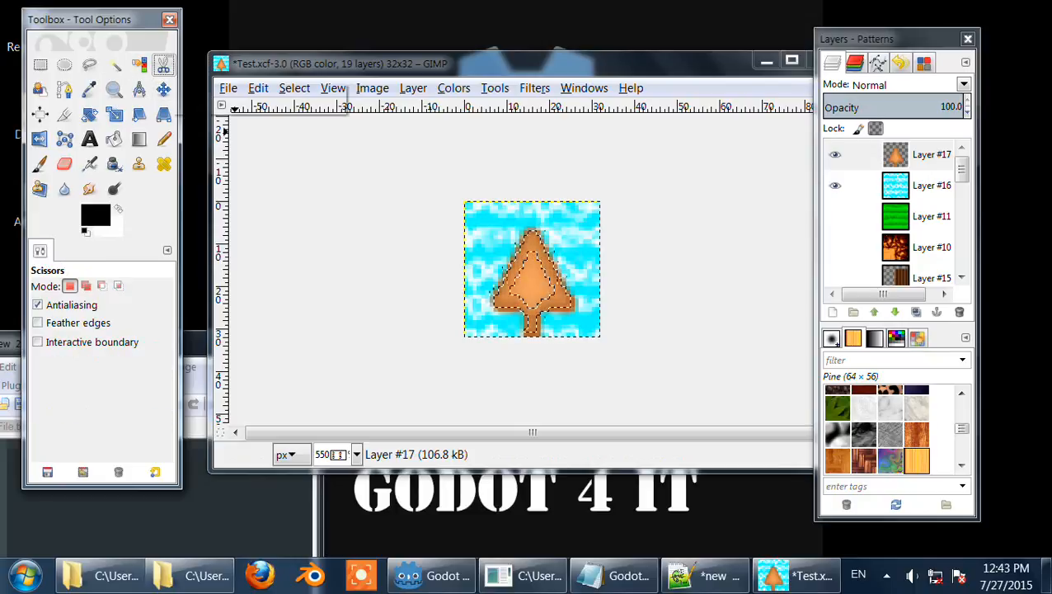
pyautogui.click(532, 268)
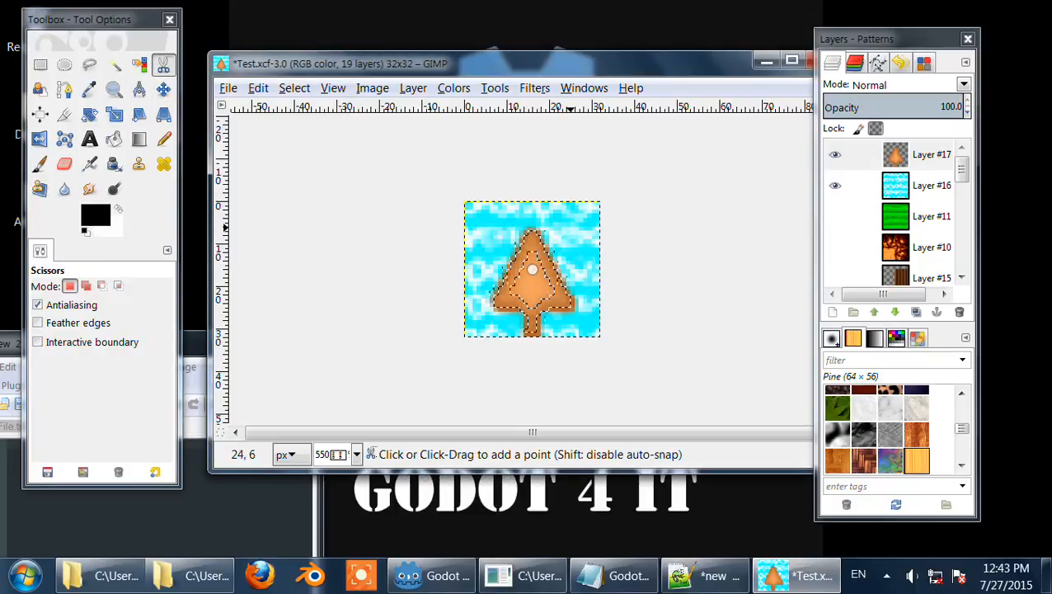
pyautogui.click(574, 311)
pyautogui.click(474, 318)
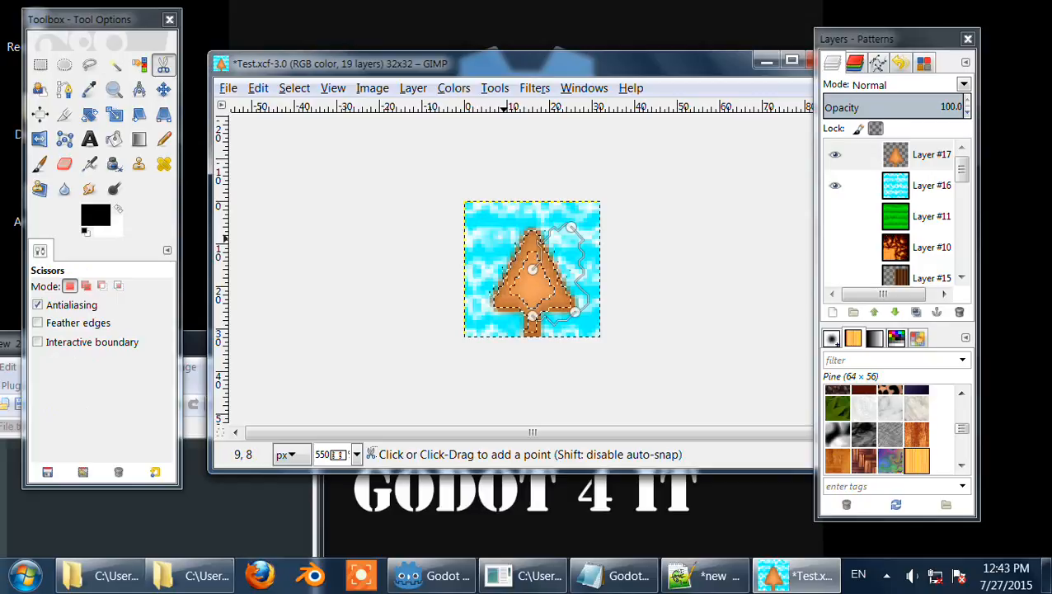
pyautogui.click(503, 239)
pyautogui.click(534, 267)
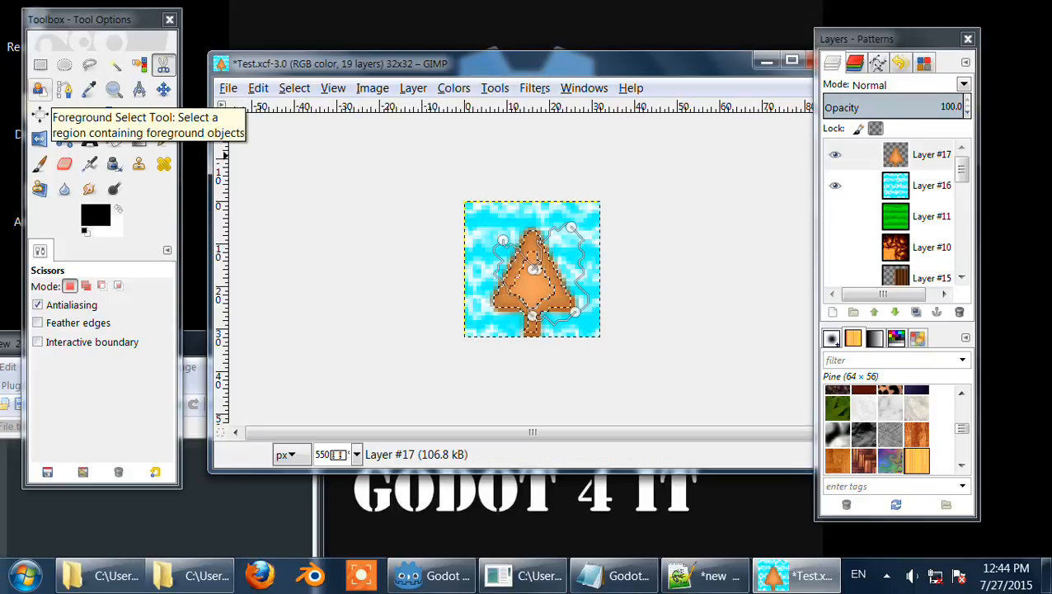
# Step: Roughly outline the tree with the Foreground Select tool
pyautogui.click(40, 89)
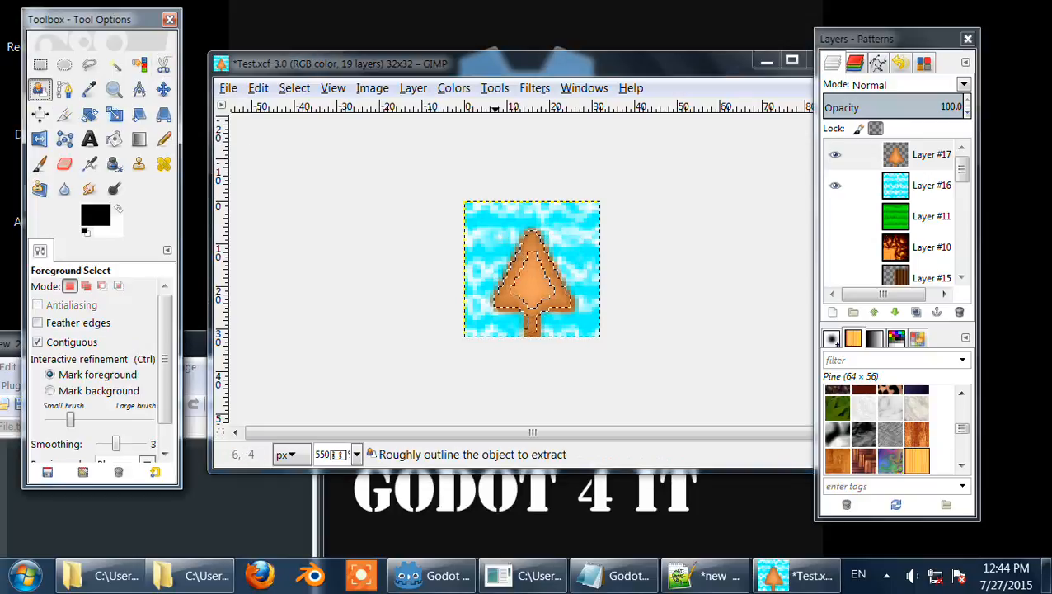
pyautogui.click(526, 268)
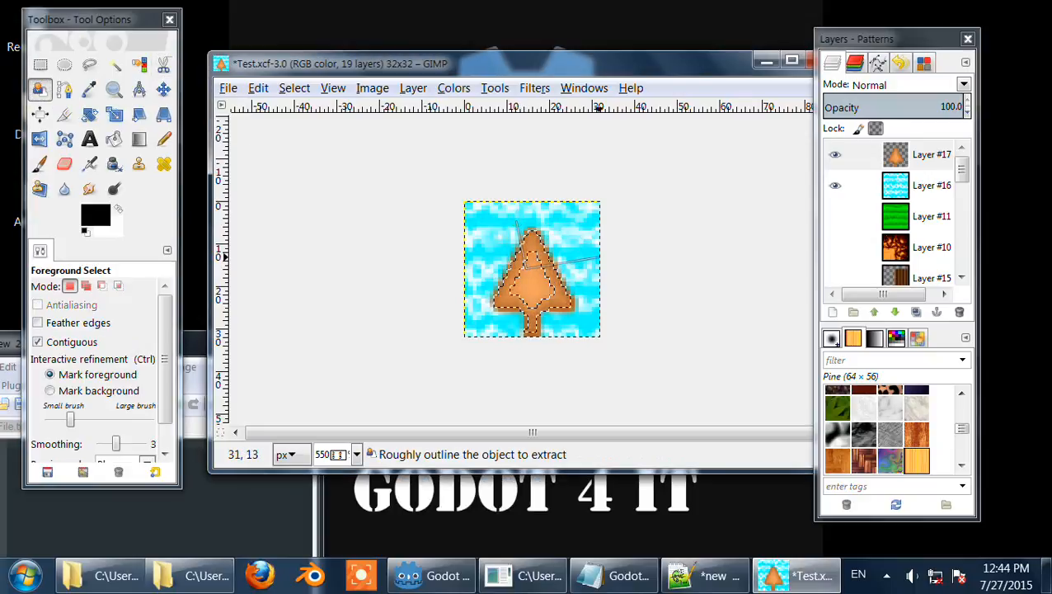
pyautogui.click(578, 248)
pyautogui.click(516, 222)
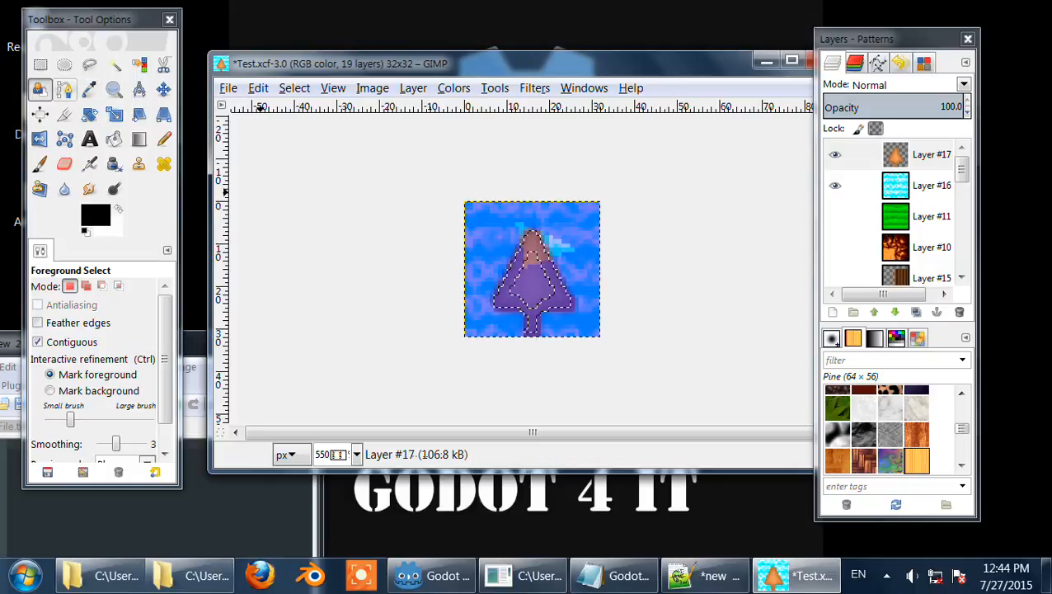
# Step: Create a curved path over the tree with the Paths tool, placing three anchors and pulling out curve handles
pyautogui.click(65, 90)
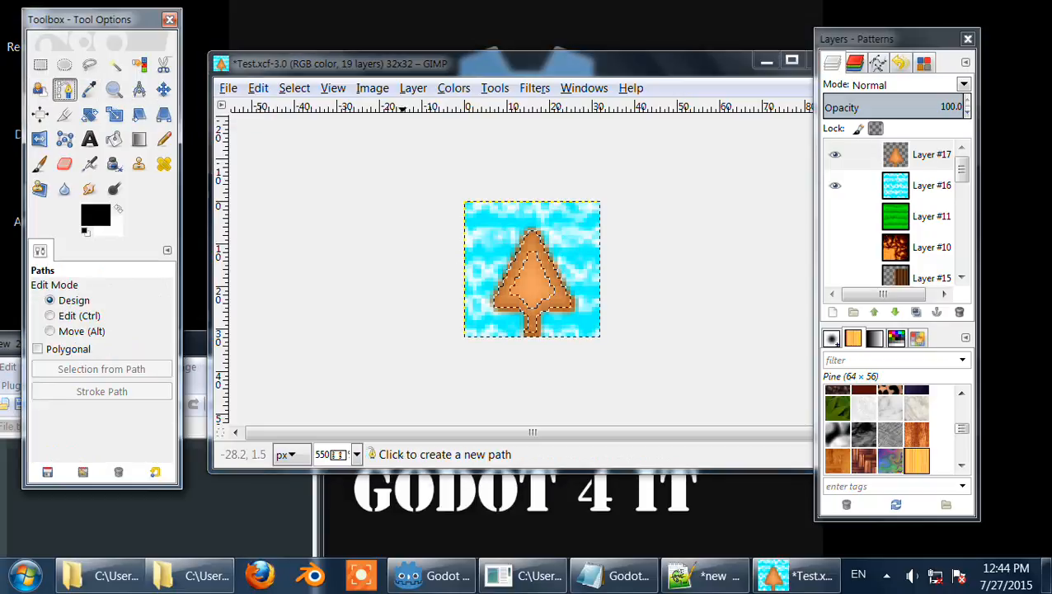
pyautogui.click(504, 242)
pyautogui.click(541, 297)
pyautogui.click(583, 242)
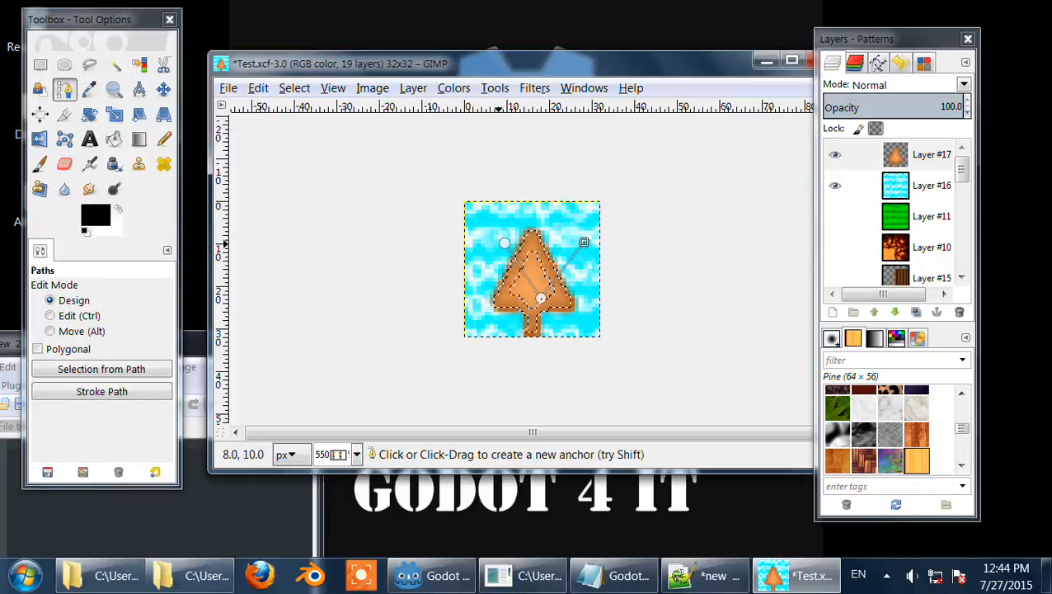
pyautogui.keyDown('ctrl'); pyautogui.click(504, 242); pyautogui.keyUp('ctrl')
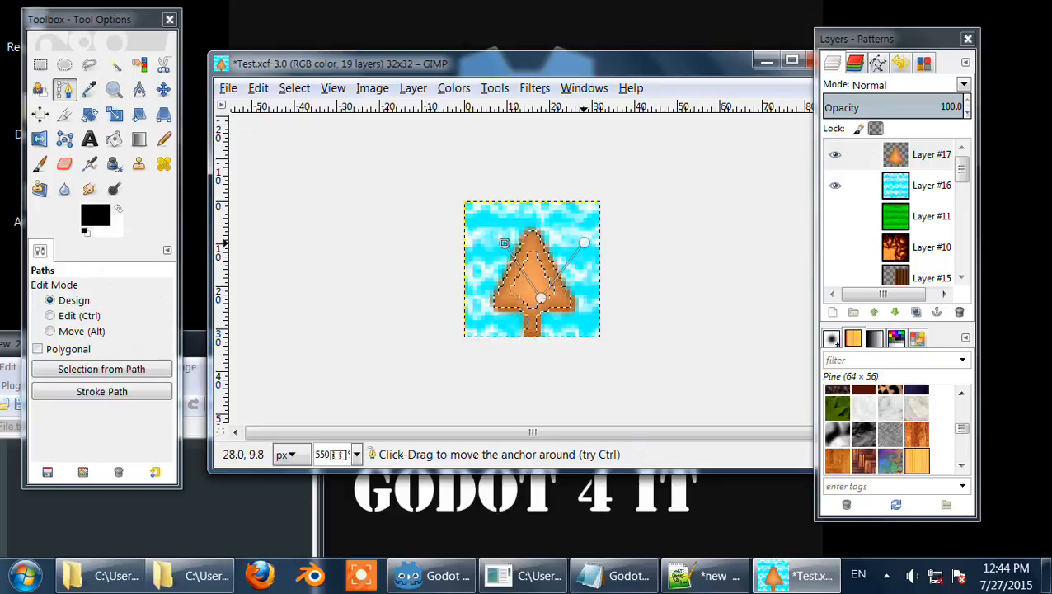
pyautogui.click(509, 233)
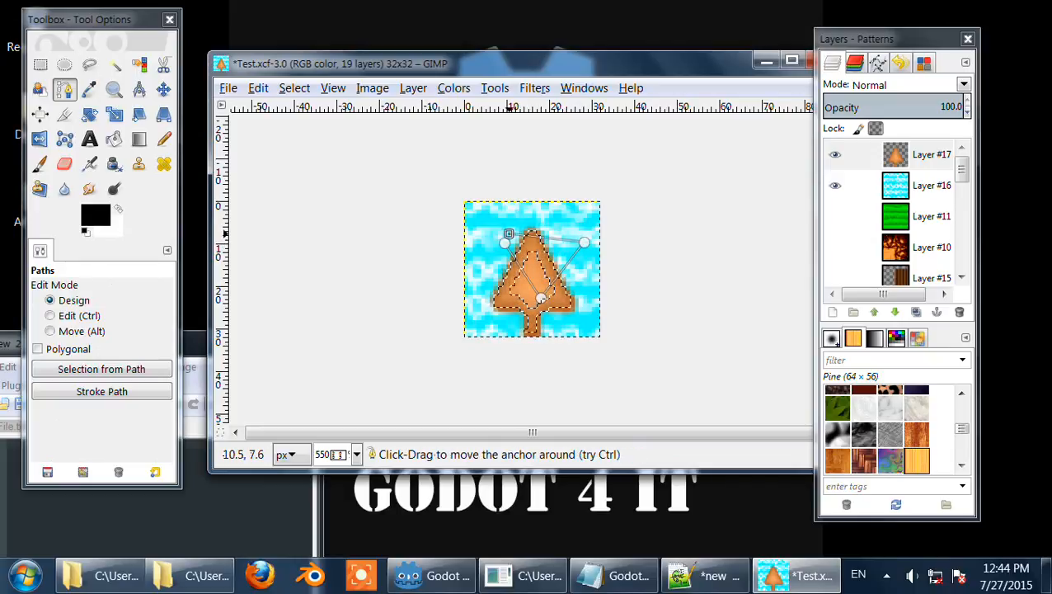
pyautogui.moveTo(534, 234); pyautogui.dragTo(541, 216)
pyautogui.moveTo(529, 269); pyautogui.dragTo(495, 297)
pyautogui.moveTo(572, 273); pyautogui.dragTo(590, 291)
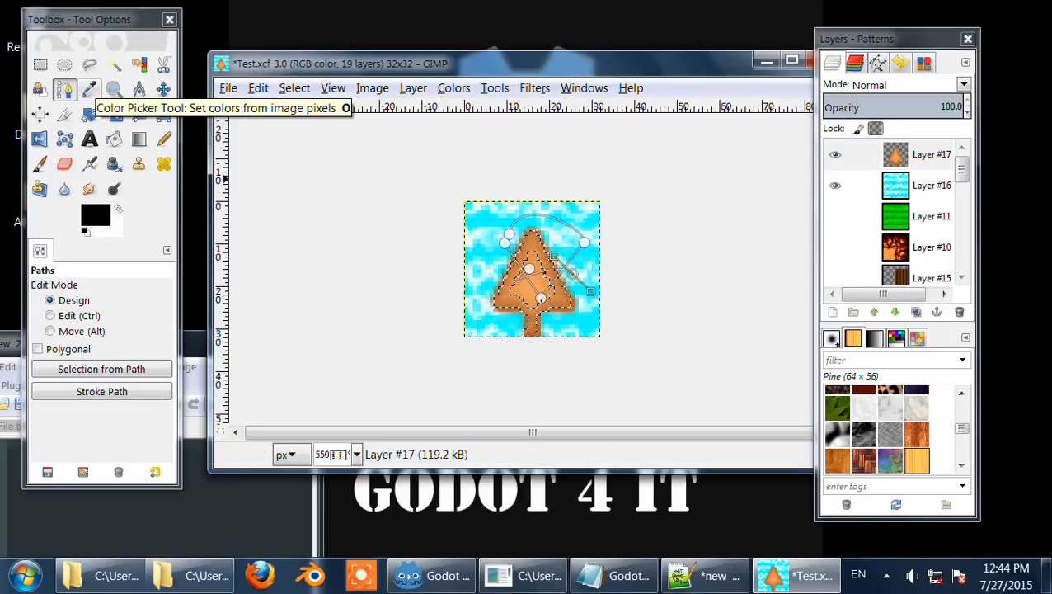
# Step: Pick the tree's orange colour as the foreground colour with the Color Picker
pyautogui.click(90, 89)
pyautogui.click(536, 282)
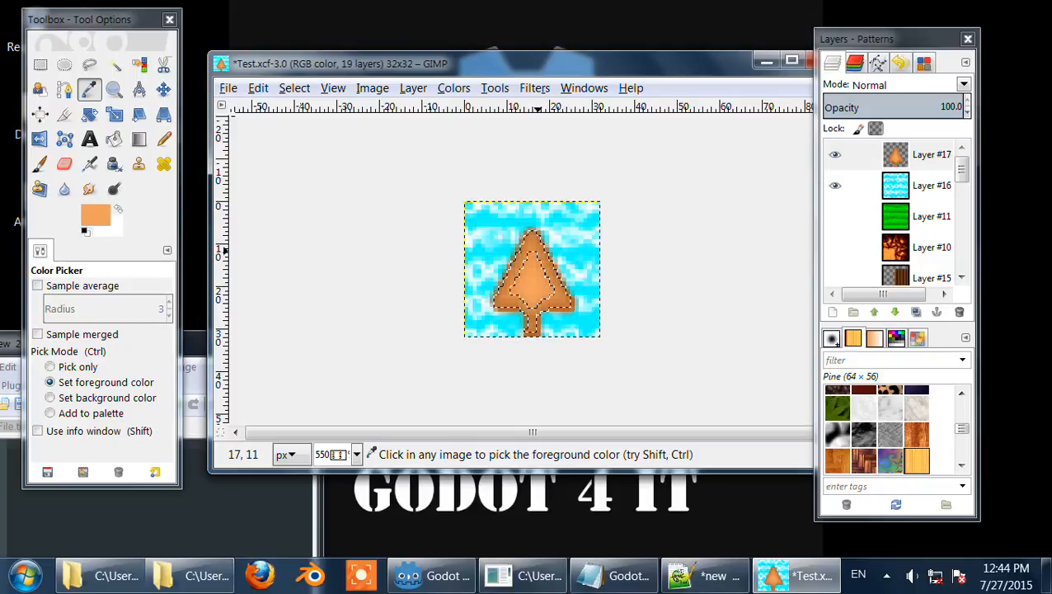
pyautogui.click(537, 285)
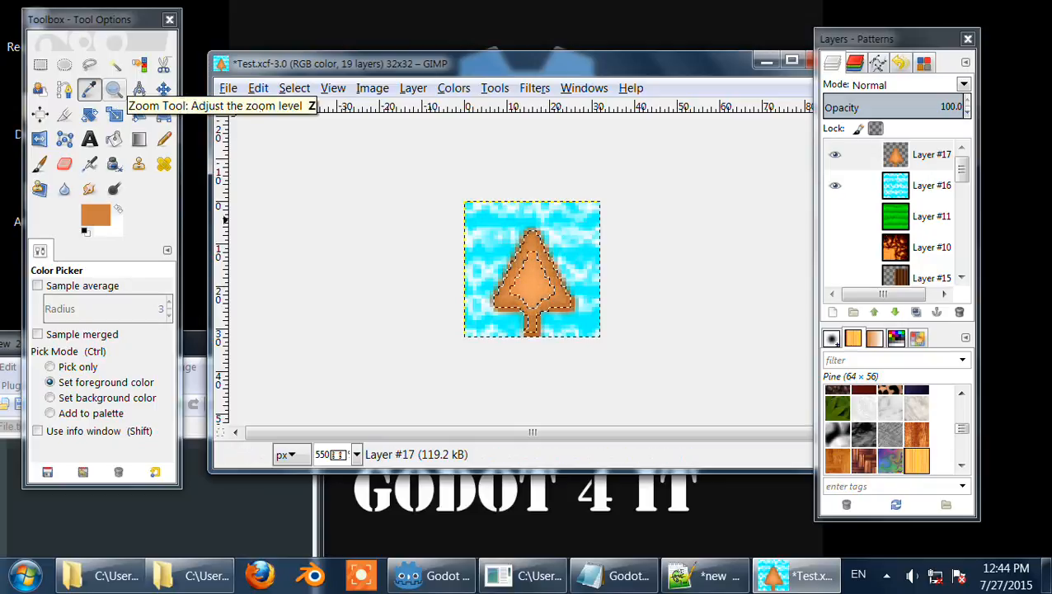
pyautogui.click(115, 89)
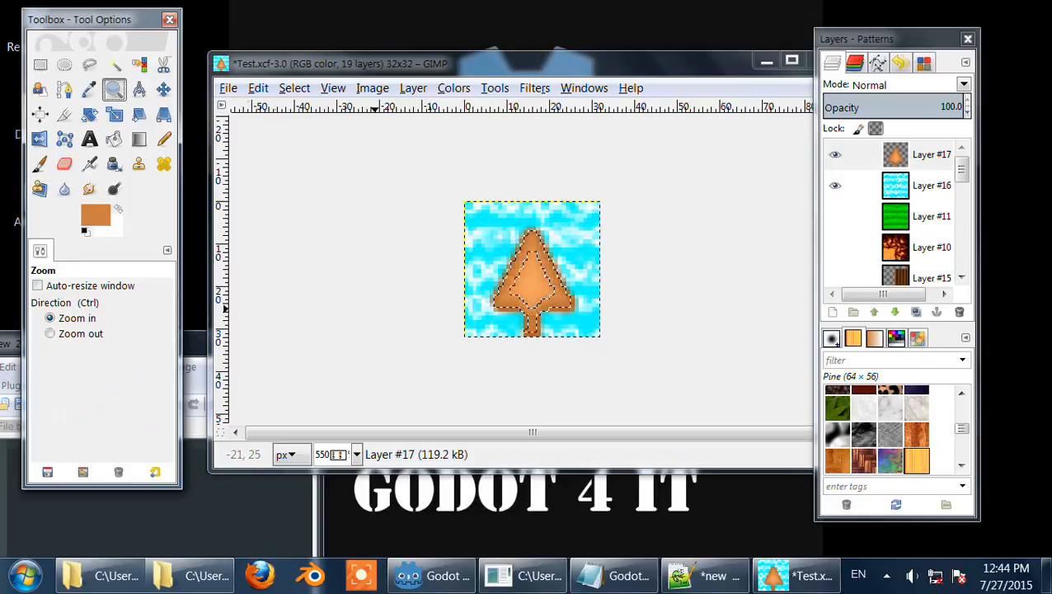
pyautogui.scroll(5, 374, 307)
pyautogui.scroll(-5, 373, 307)
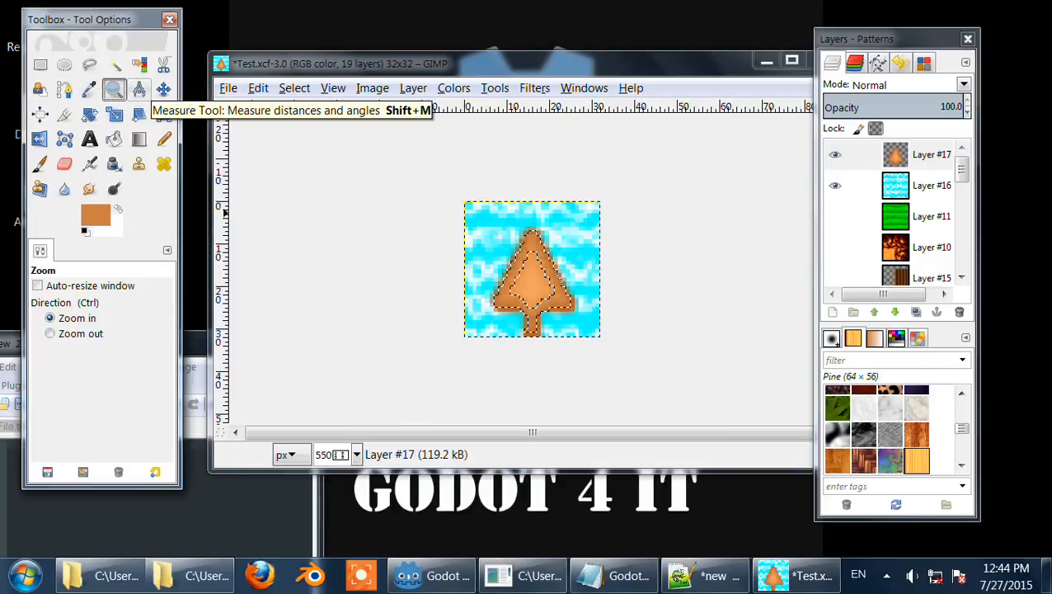
# Step: Try moving the tree layer down and left with the Move tool, then undo the move
pyautogui.click(164, 89)
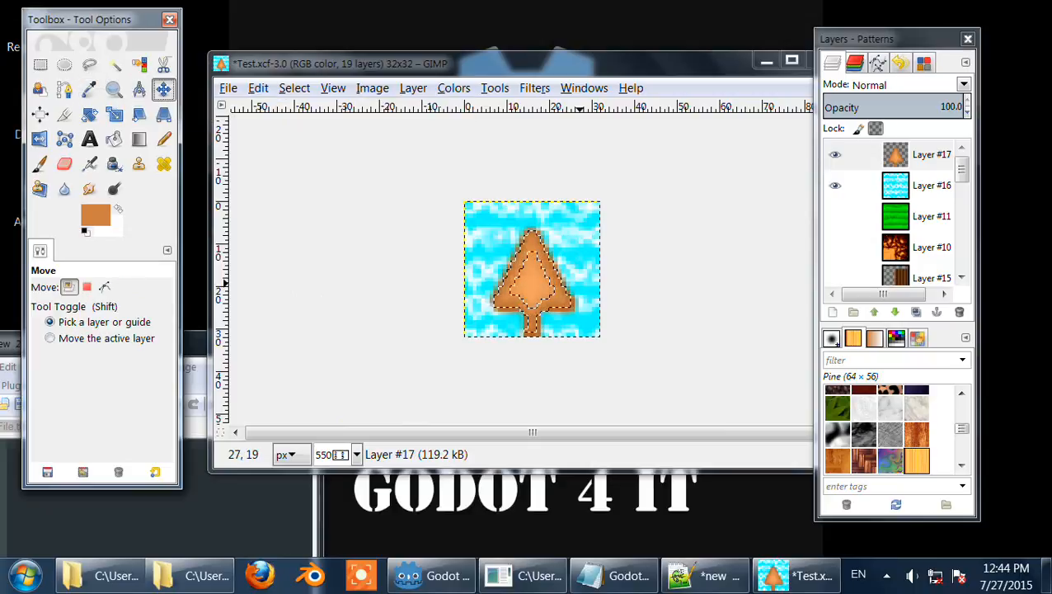
pyautogui.moveTo(537, 283); pyautogui.dragTo(519, 286)
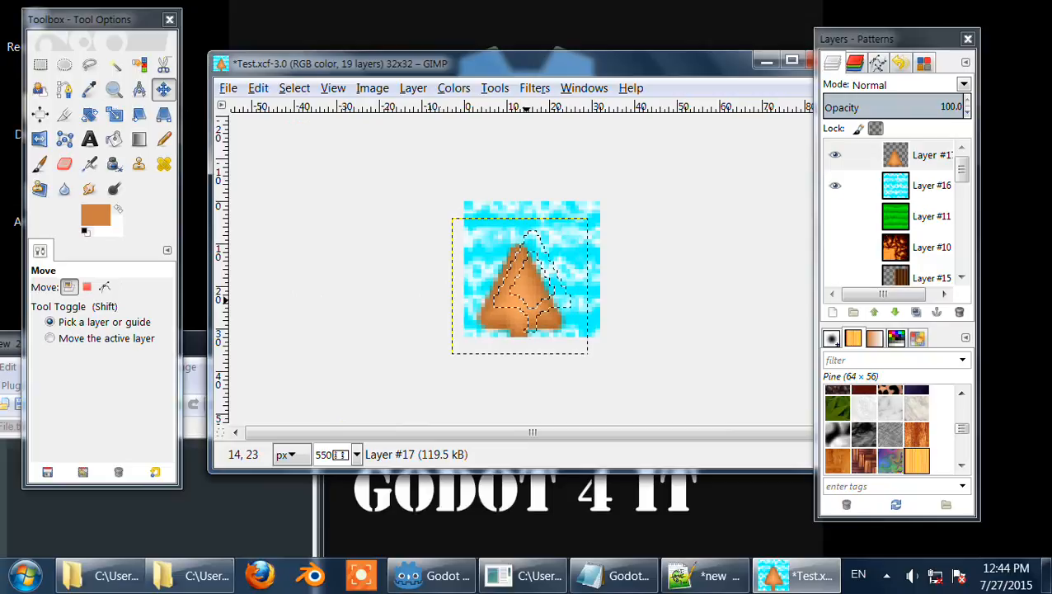
pyautogui.hotkey('ctrl', 'z')
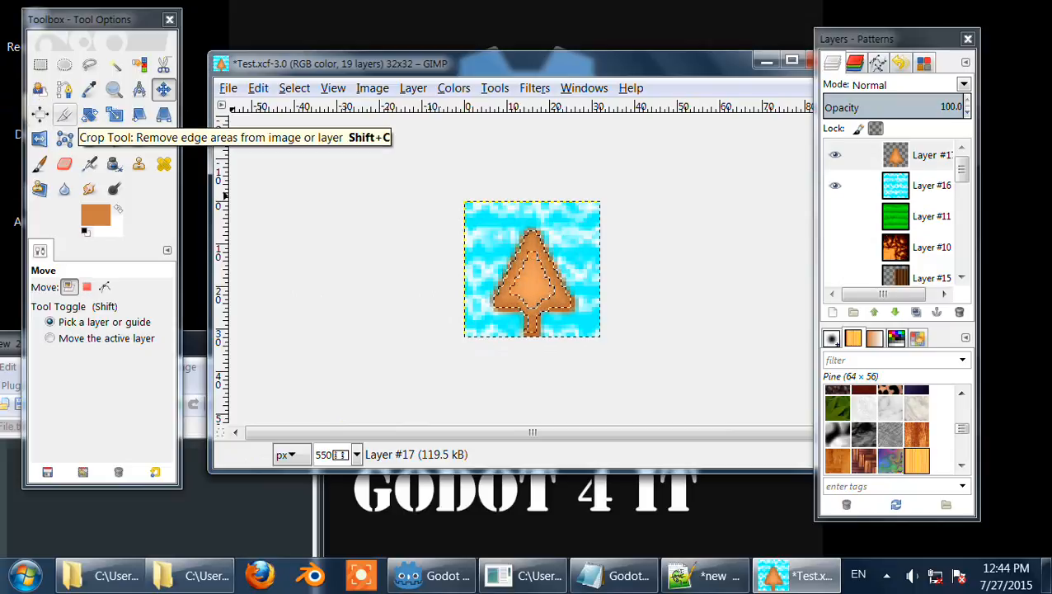
# Step: Draw a crop rectangle over the lower part of the image without applying it, and remove the selection
pyautogui.click(64, 115)
pyautogui.moveTo(473, 197); pyautogui.dragTo(750, 253)
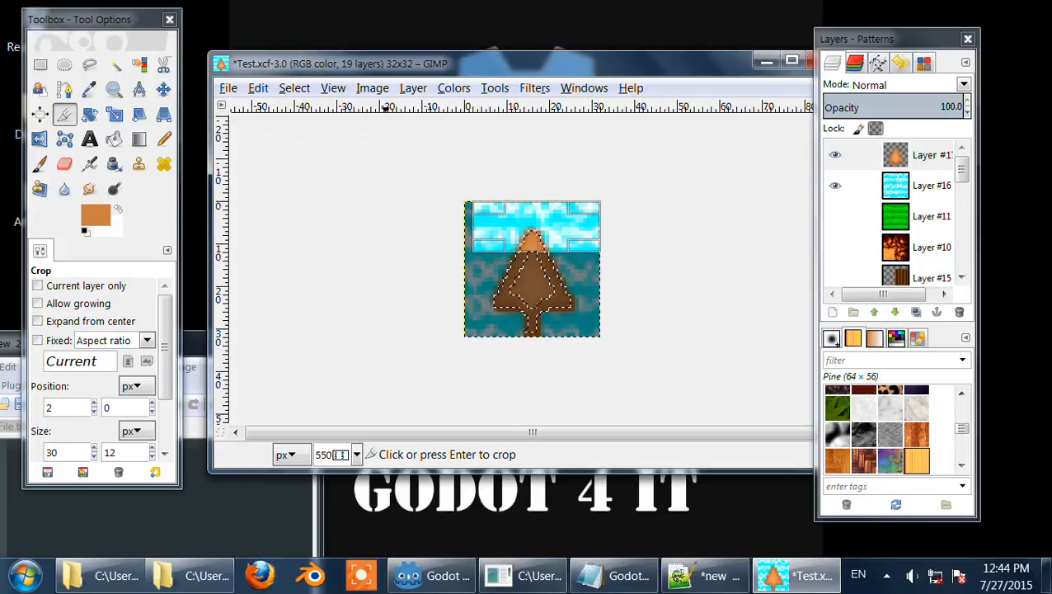
pyautogui.click(294, 88)
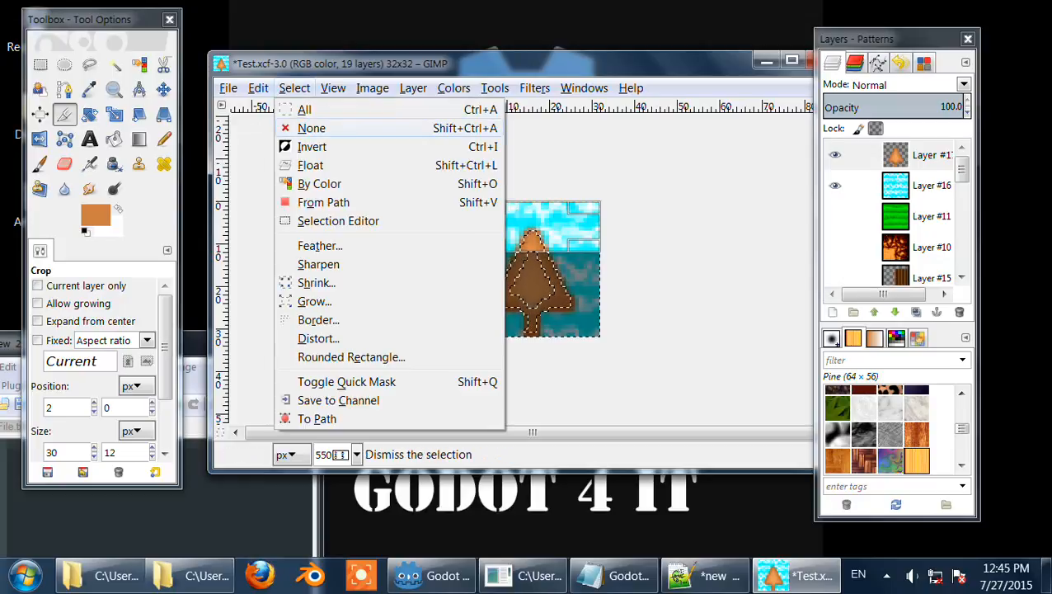
pyautogui.click(305, 127)
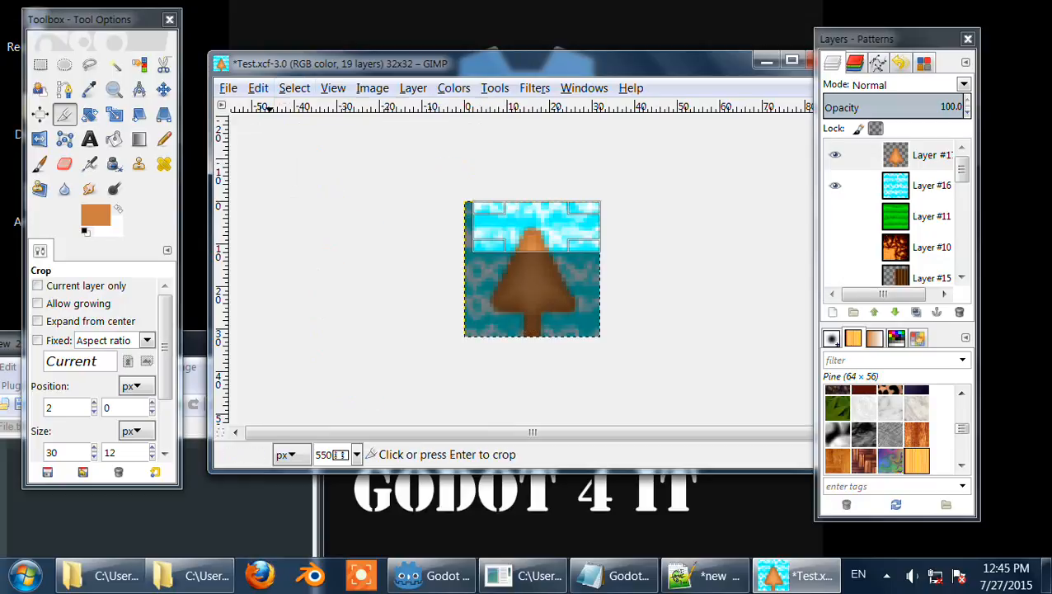
pyautogui.click(295, 89)
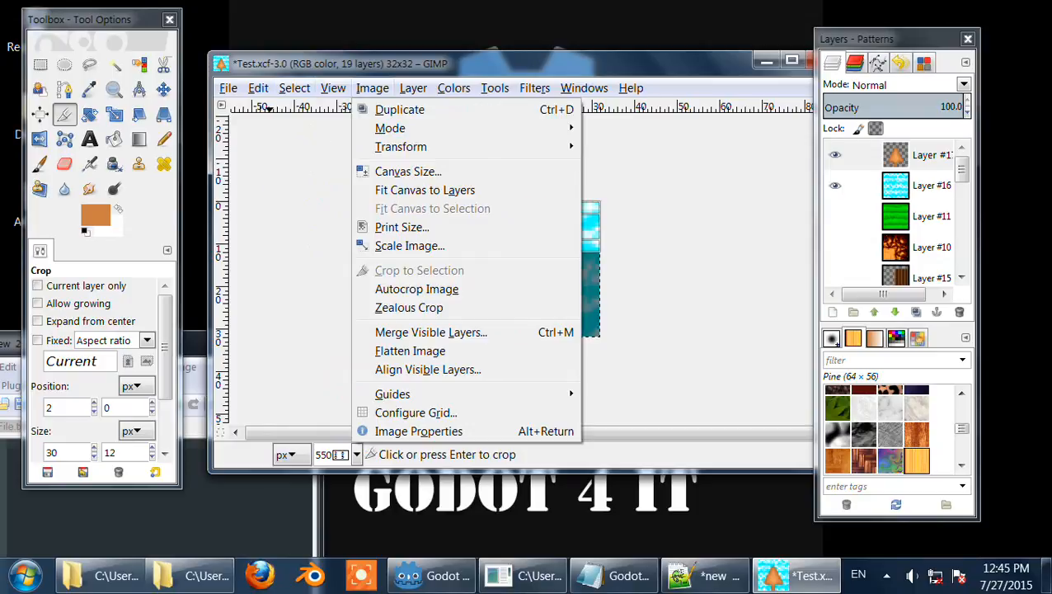
pyautogui.click(372, 89)
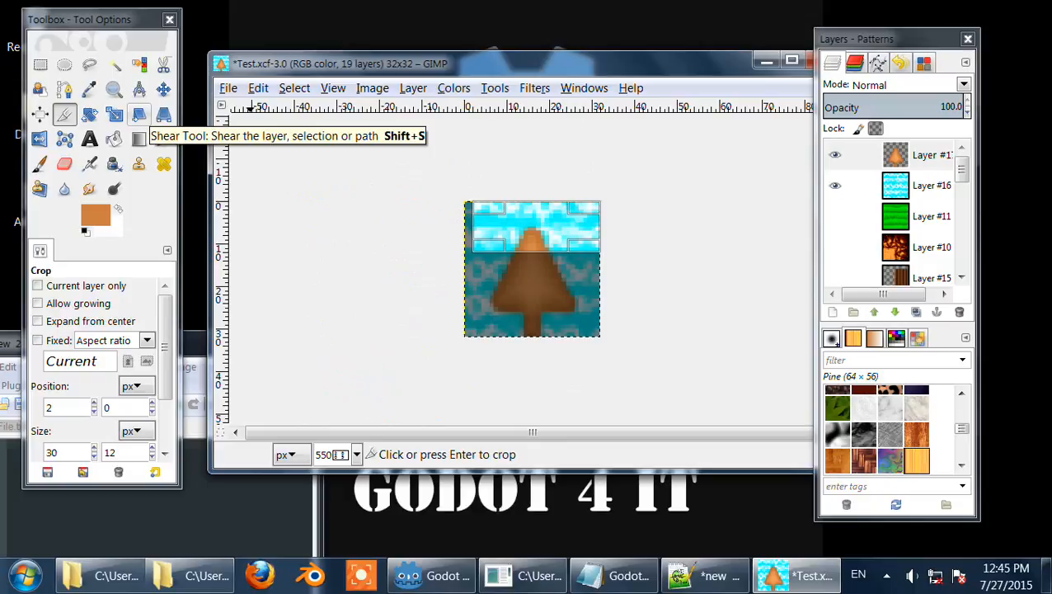
# Step: Try a perspective transform on the tree layer, pulling its top corners inward and upward, then cancel it
pyautogui.click(163, 114)
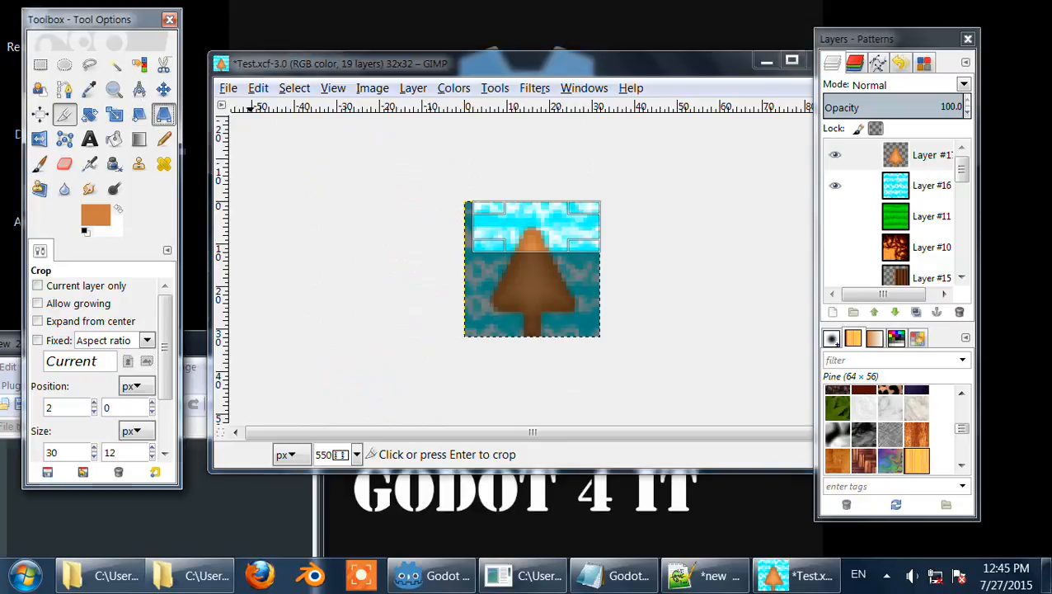
pyautogui.click(518, 290)
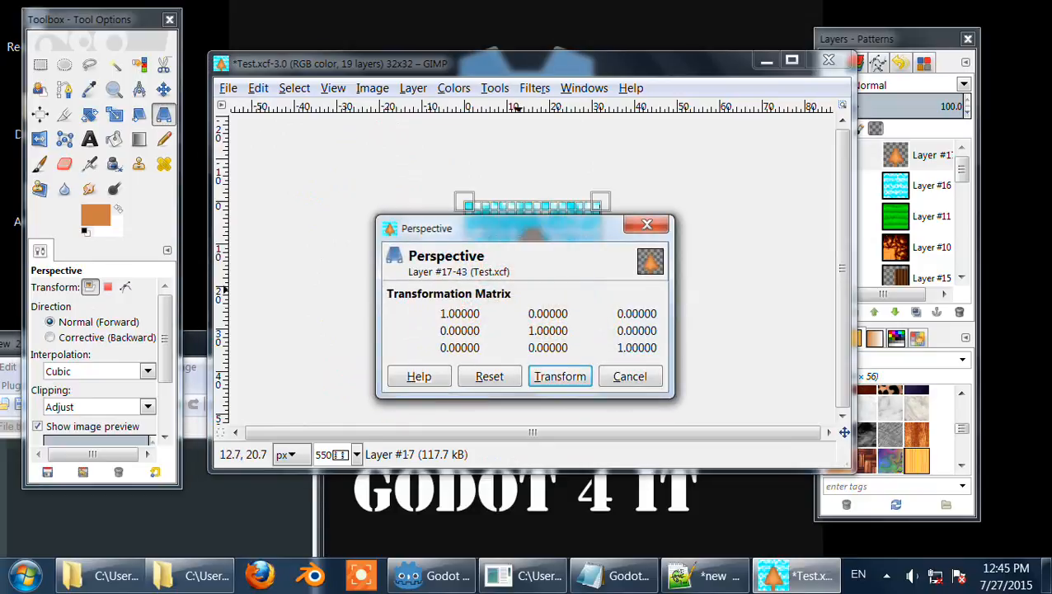
pyautogui.moveTo(520, 207); pyautogui.dragTo(202, 159)
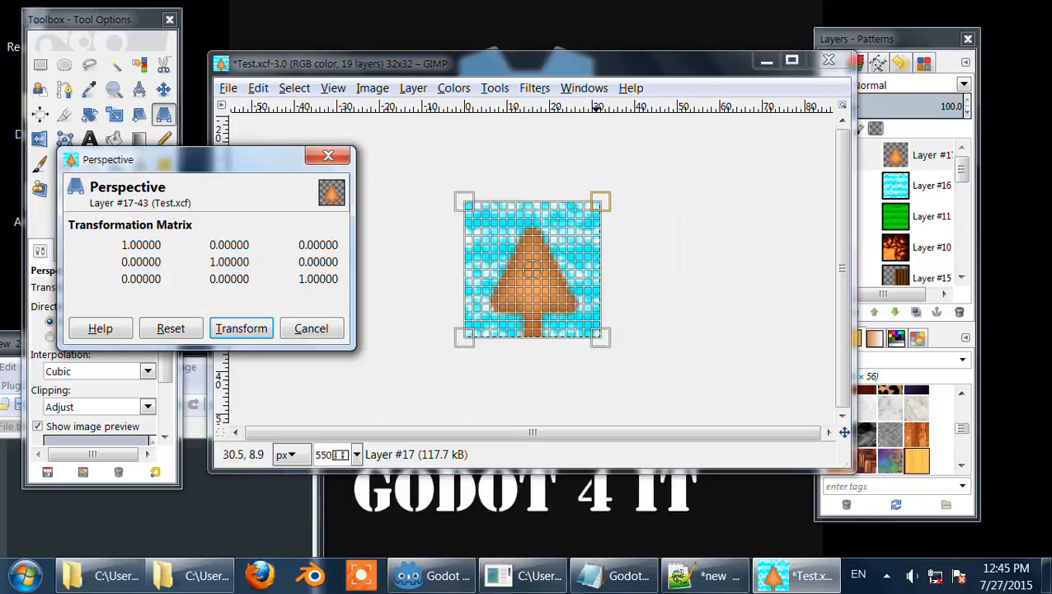
pyautogui.moveTo(604, 197); pyautogui.dragTo(583, 199)
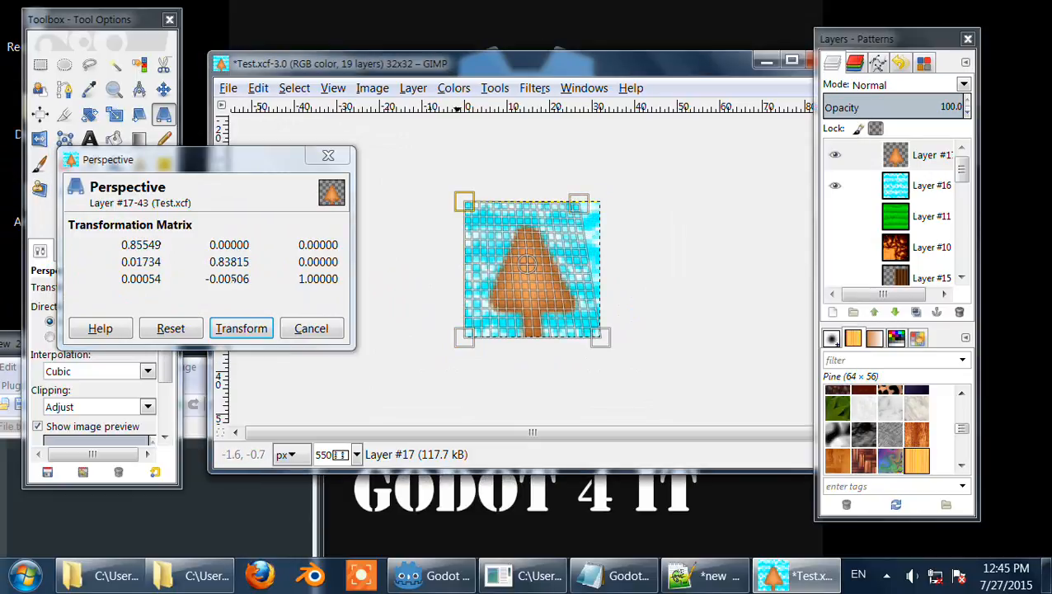
pyautogui.moveTo(459, 198); pyautogui.dragTo(483, 197)
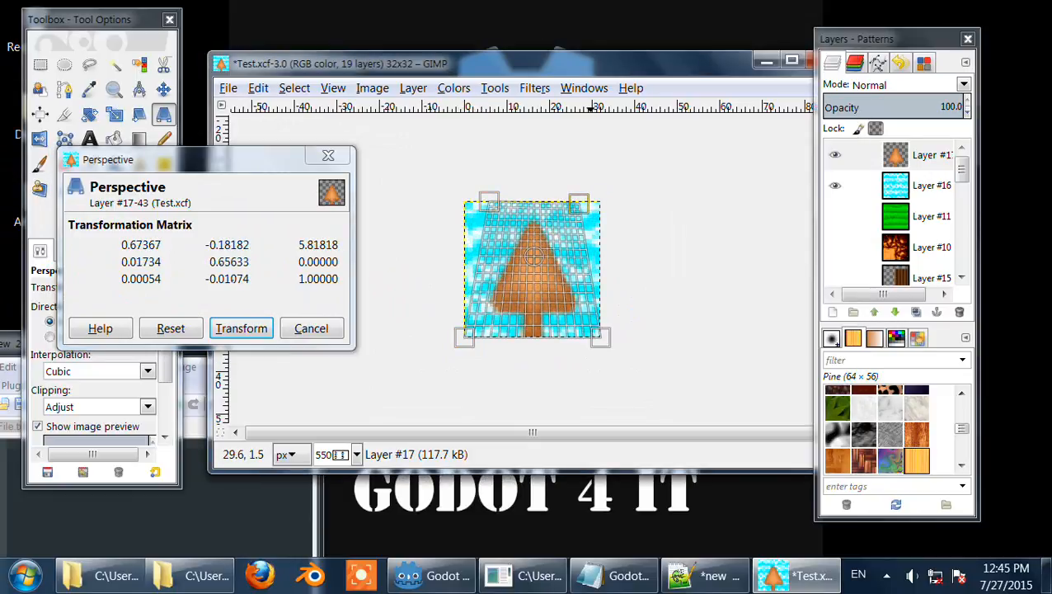
pyautogui.moveTo(588, 206); pyautogui.dragTo(537, 163)
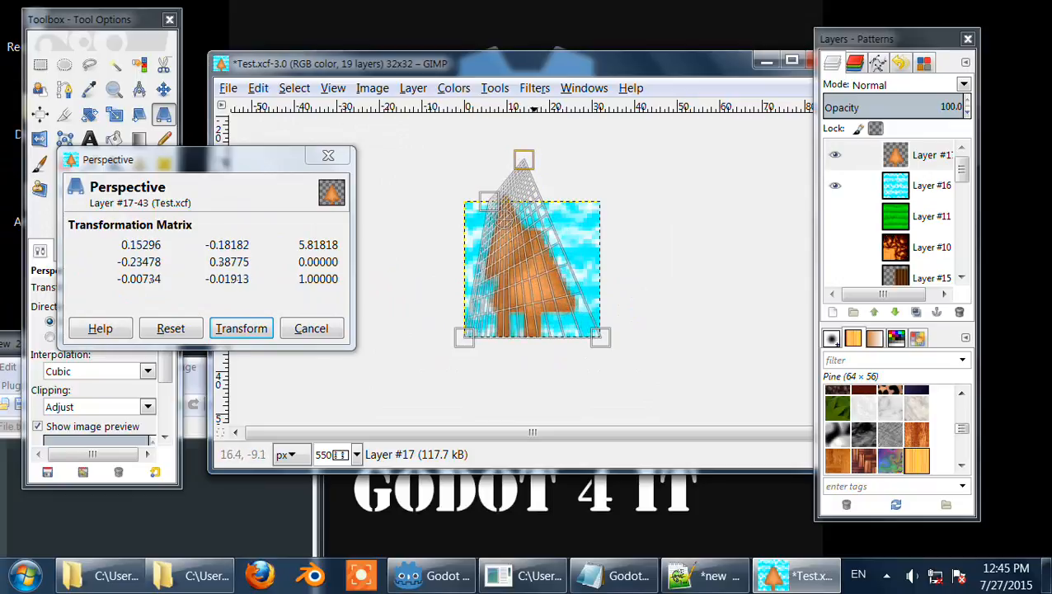
pyautogui.click(328, 156)
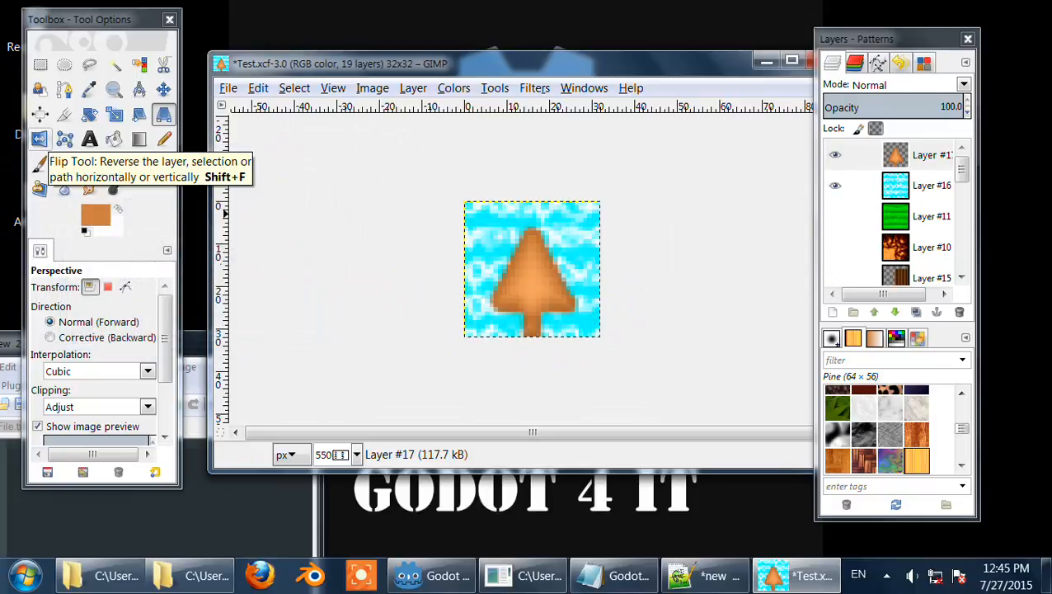
# Step: Flip the tree layer horizontally over and over with the Flip tool
pyautogui.click(39, 138)
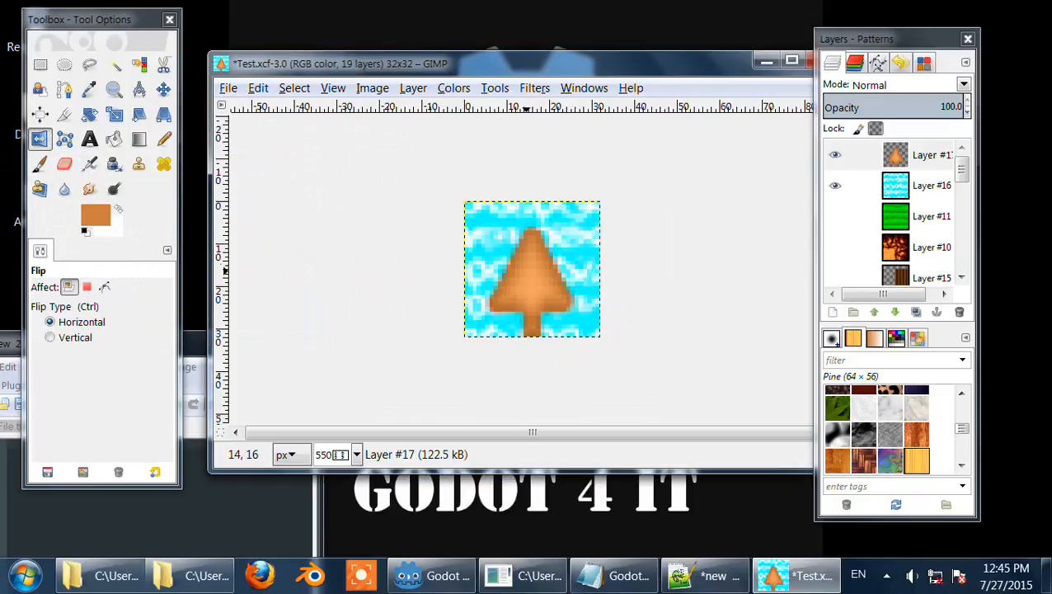
pyautogui.click(526, 271)
pyautogui.click(526, 270)
pyautogui.click(533, 248)
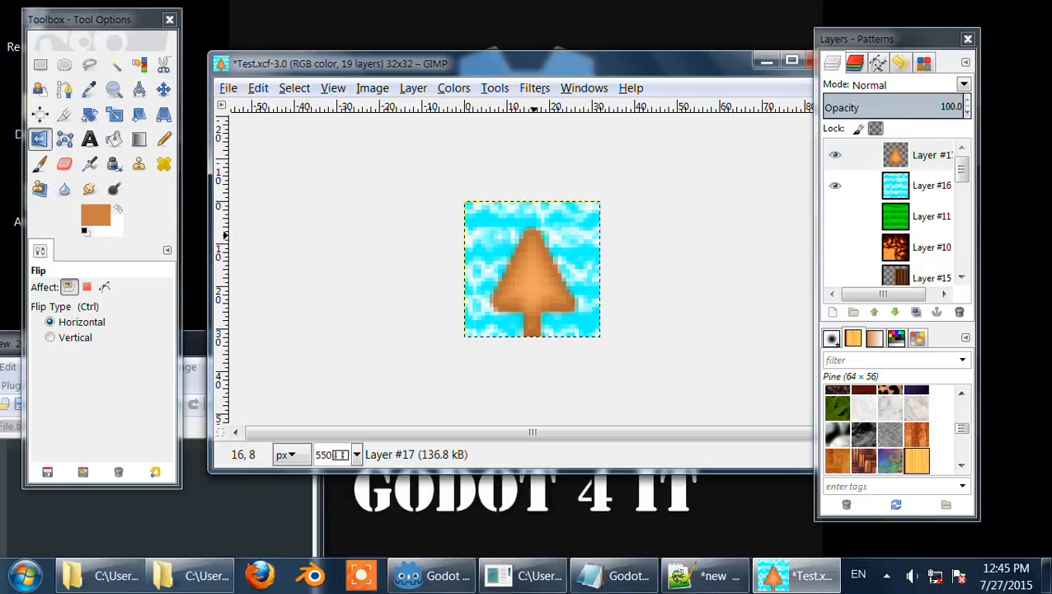
pyautogui.click(533, 237)
pyautogui.click(533, 237)
pyautogui.click(533, 237)
pyautogui.click(533, 236)
pyautogui.click(532, 237)
pyautogui.click(533, 237)
pyautogui.click(532, 237)
pyautogui.click(532, 237)
pyautogui.click(533, 237)
pyautogui.click(533, 237)
pyautogui.click(532, 237)
pyautogui.click(533, 236)
pyautogui.click(532, 237)
pyautogui.click(532, 236)
pyautogui.click(532, 237)
pyautogui.click(532, 237)
pyautogui.click(532, 236)
pyautogui.click(533, 237)
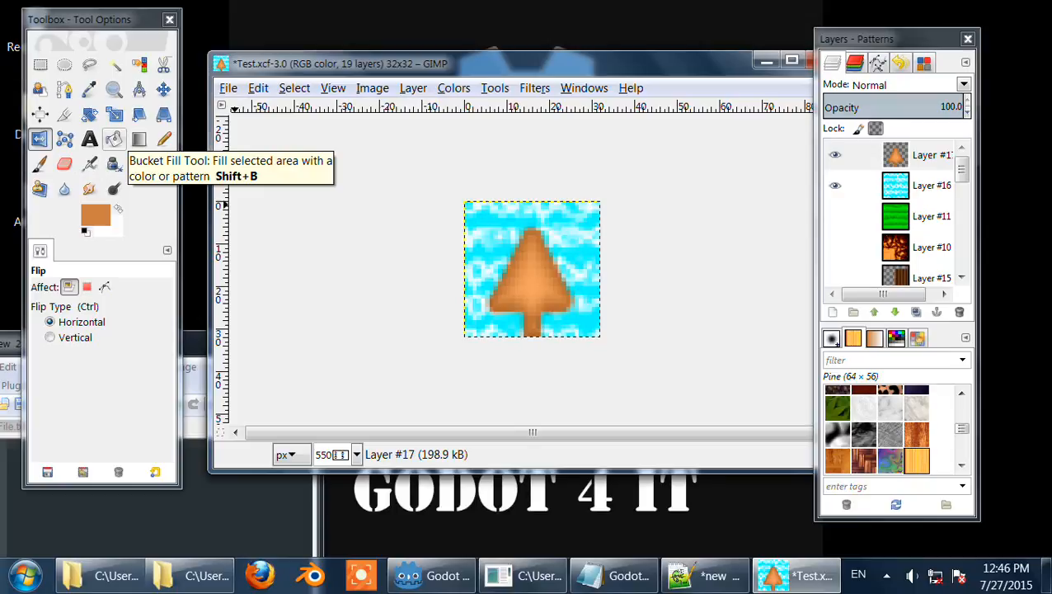
# Step: Set the Bucket Fill tool to pattern fill using the Tree Bark pattern
pyautogui.click(114, 140)
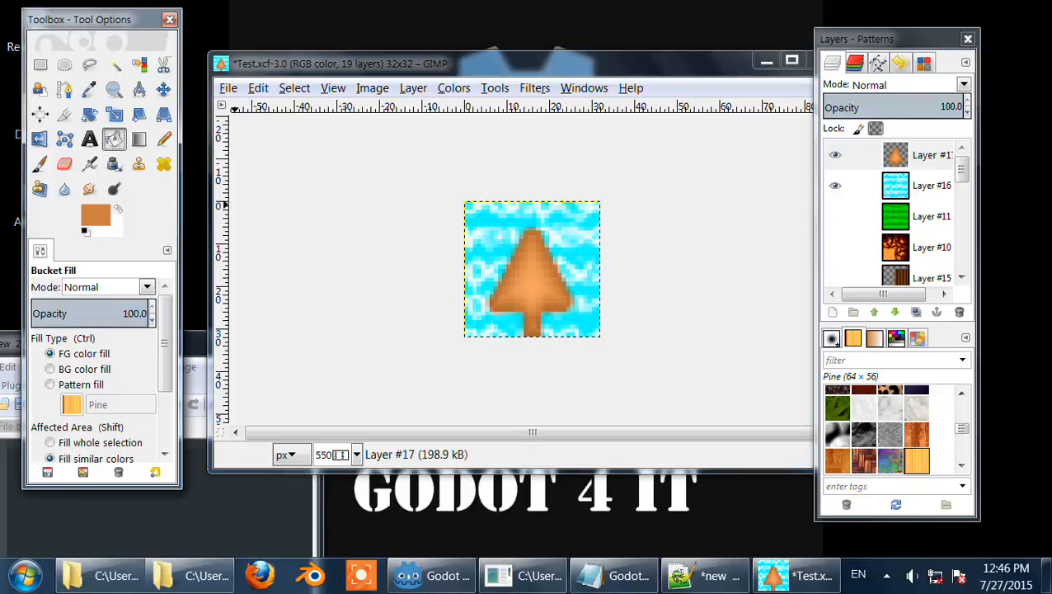
pyautogui.scroll(-2, 164, 380)
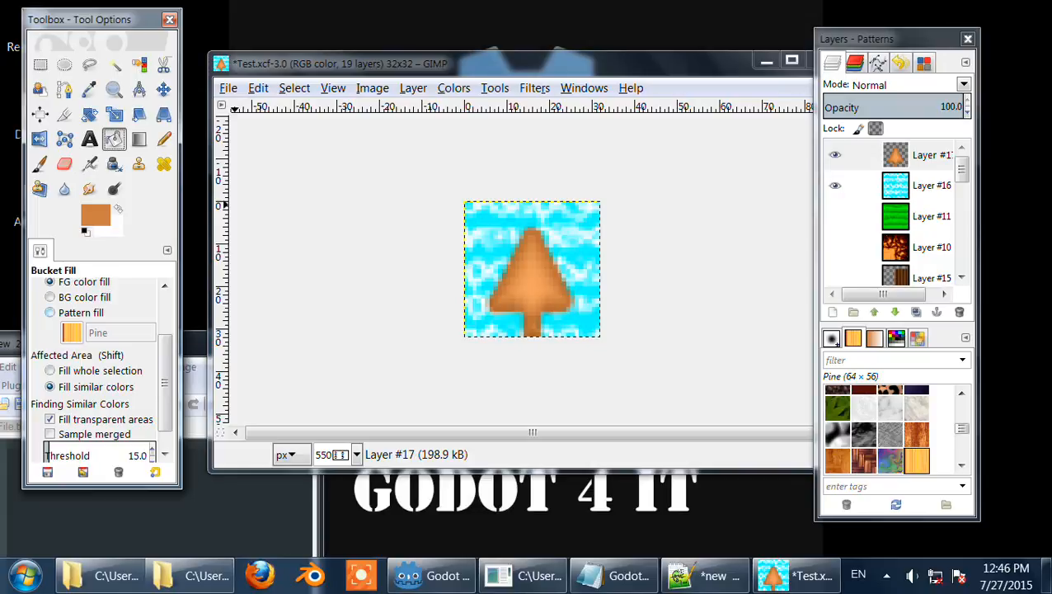
pyautogui.click(74, 312)
pyautogui.click(72, 332)
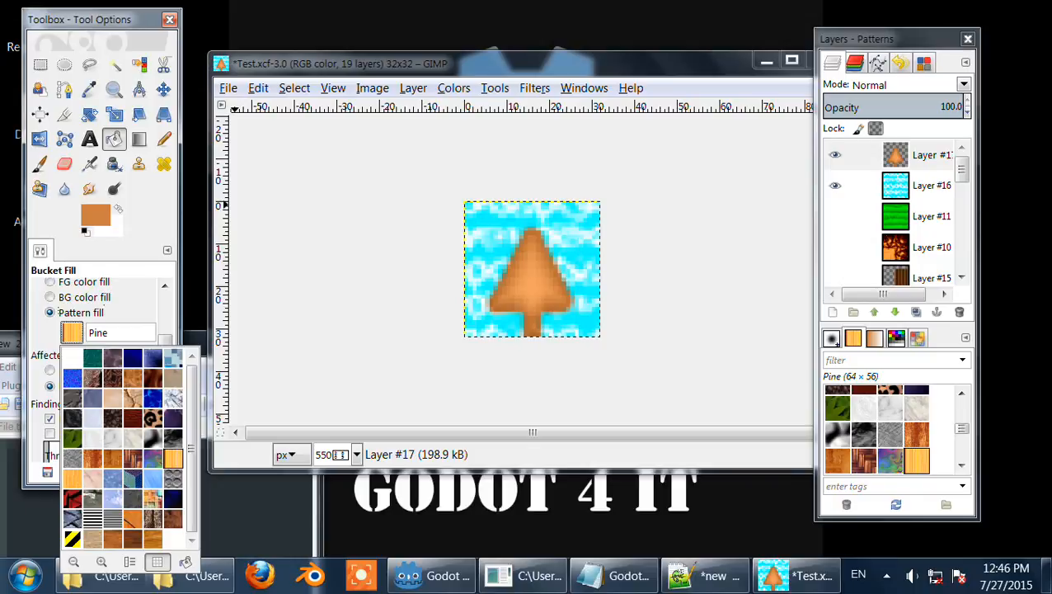
pyautogui.click(152, 518)
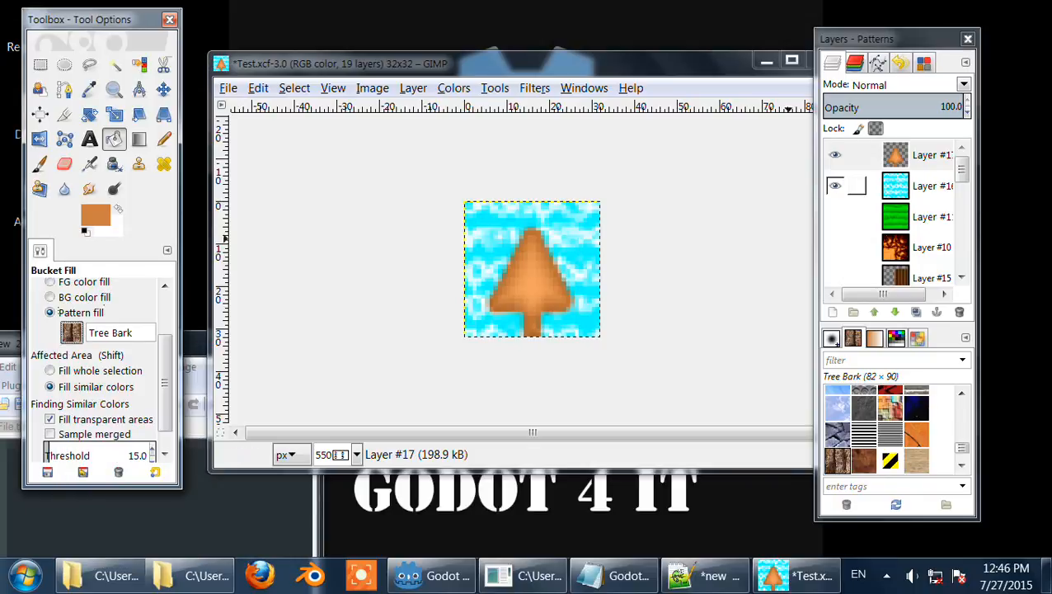
# Step: Bucket-fill a duplicate of the tree layer with the Tree Bark pattern, then delete that duplicate layer
pyautogui.click(913, 156)
pyautogui.click(915, 312)
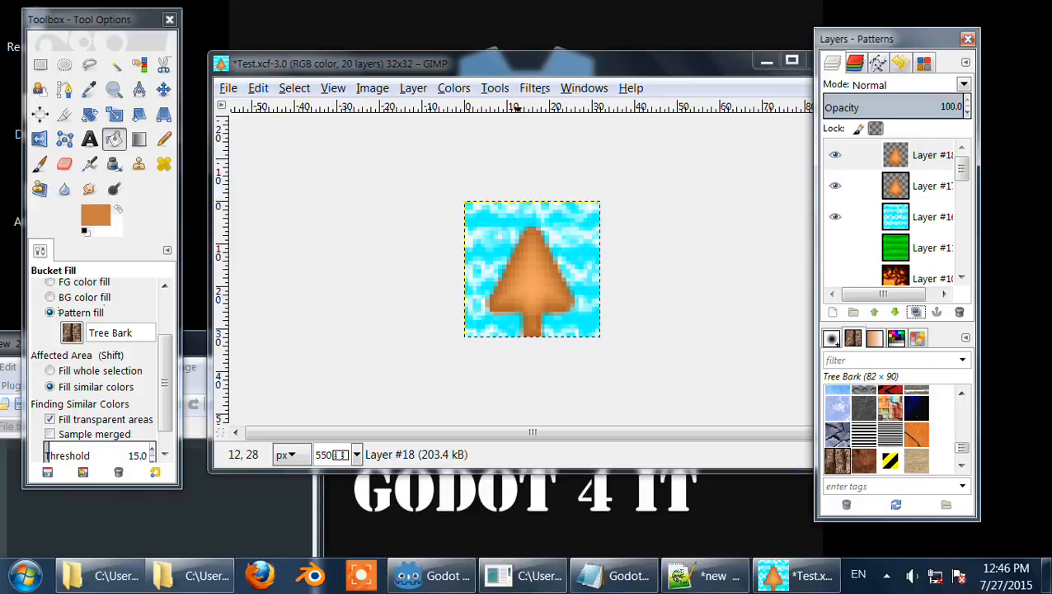
pyautogui.click(516, 309)
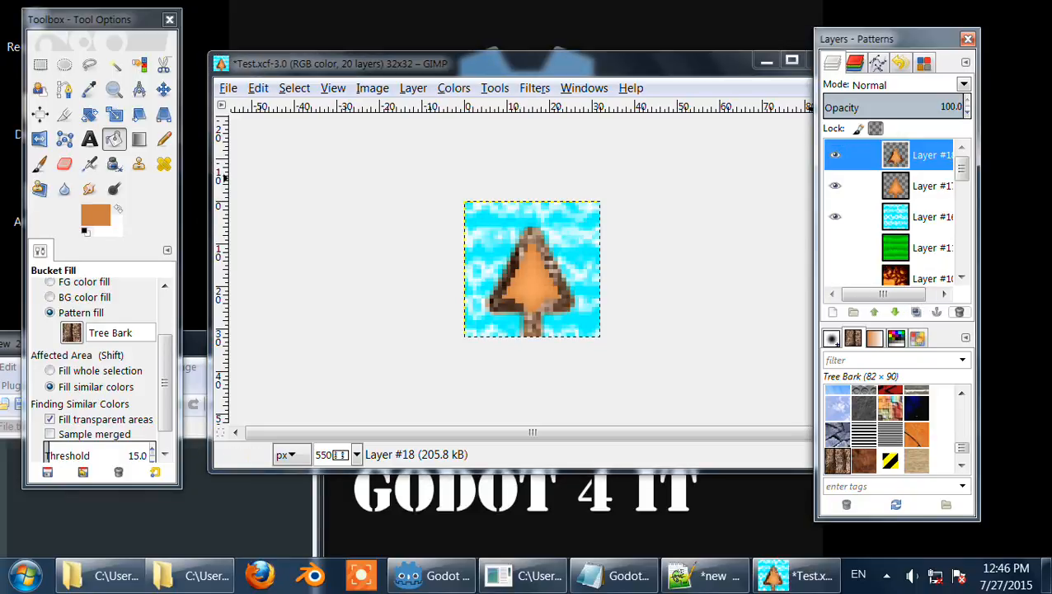
pyautogui.click(959, 312)
# Step: Add a new transparent 32 × 32 px layer
pyautogui.click(413, 87)
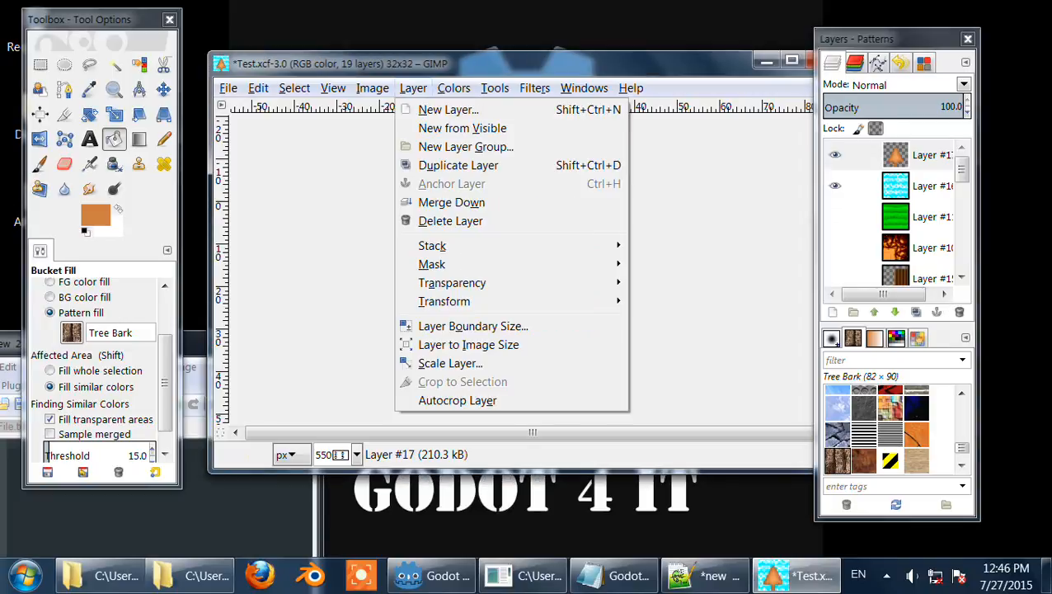
pyautogui.click(425, 105)
pyautogui.click(538, 418)
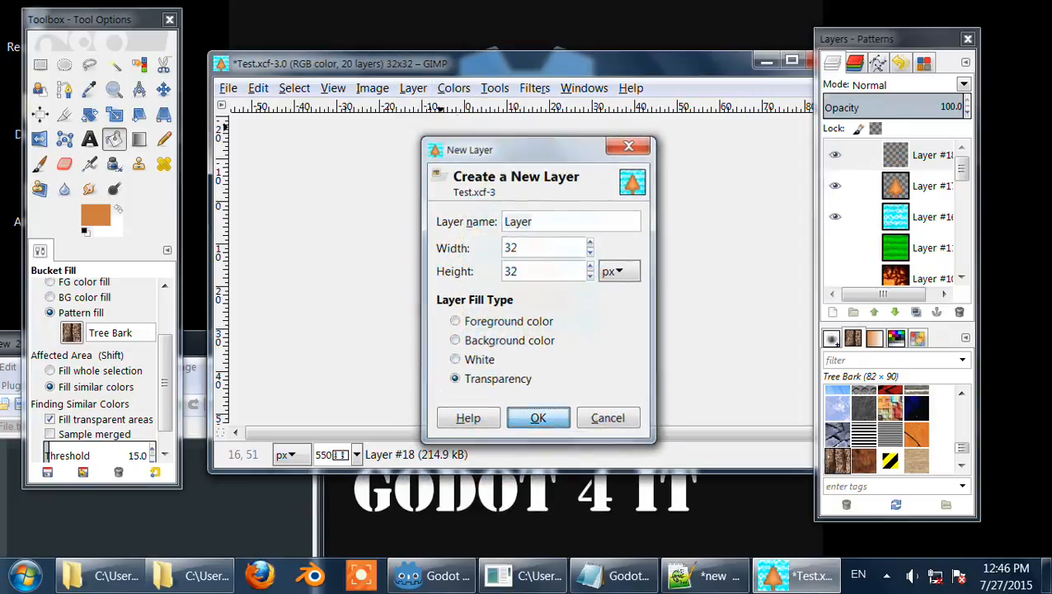
# Step: Bucket-fill the new layer with the Tree Bark pattern and duplicate that layer
pyautogui.click(530, 245)
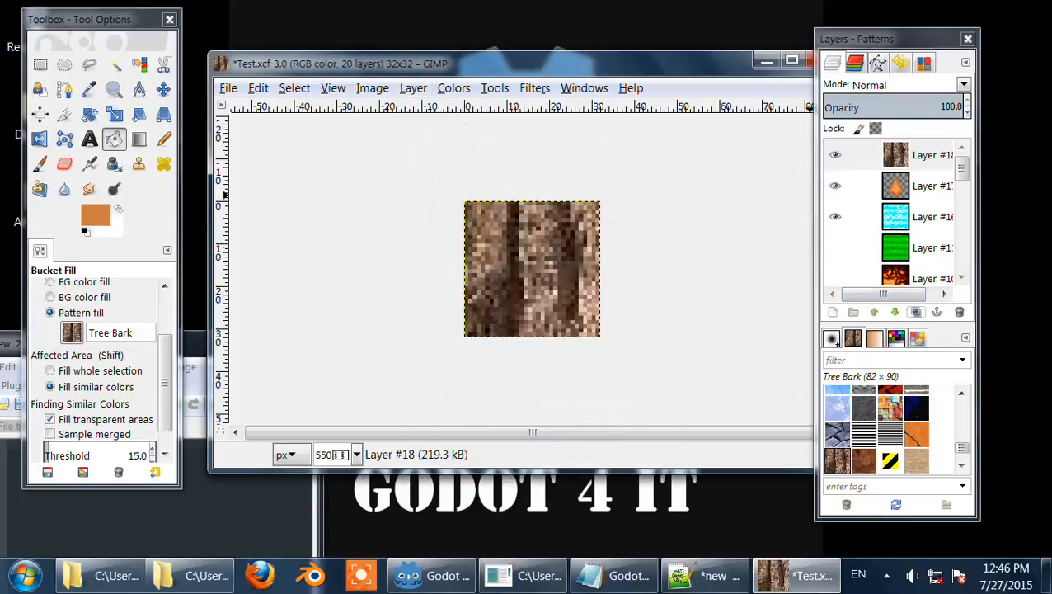
pyautogui.click(916, 312)
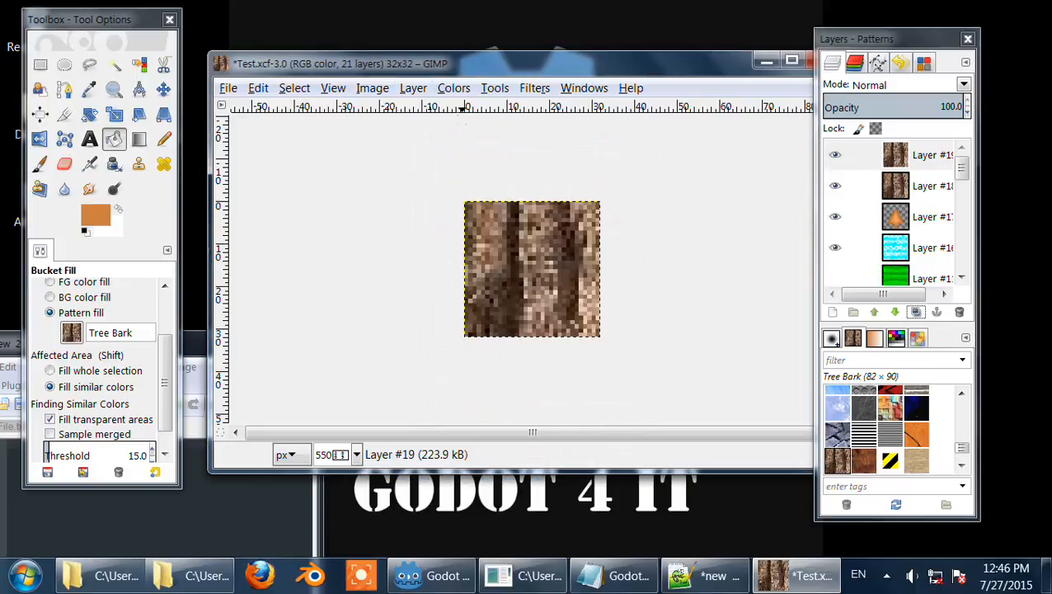
# Step: Rotate the duplicated bark layer 90° clockwise
pyautogui.click(413, 88)
pyautogui.moveTo(495, 301)
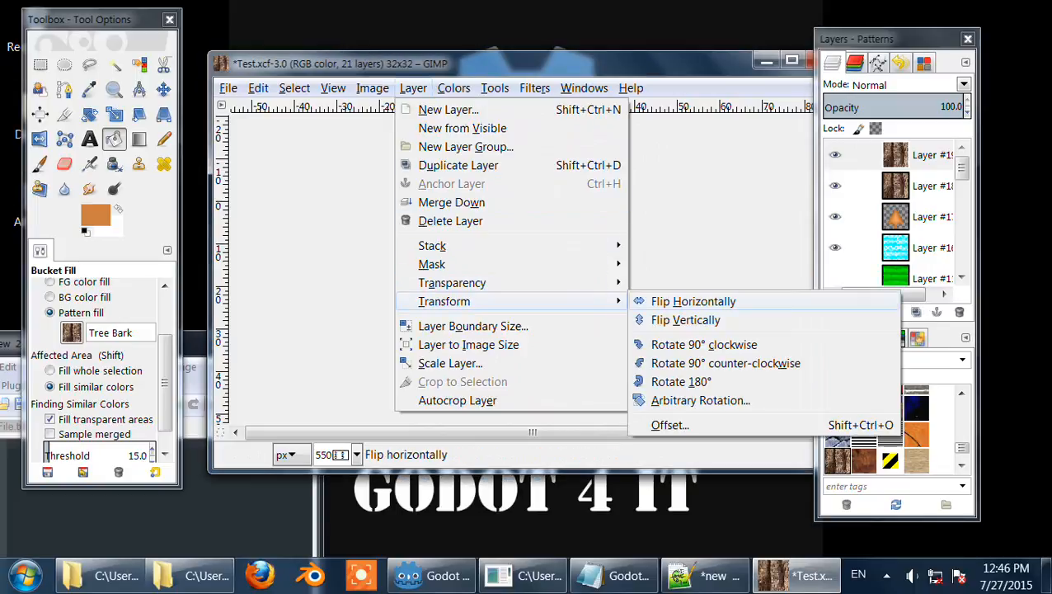
pyautogui.click(703, 344)
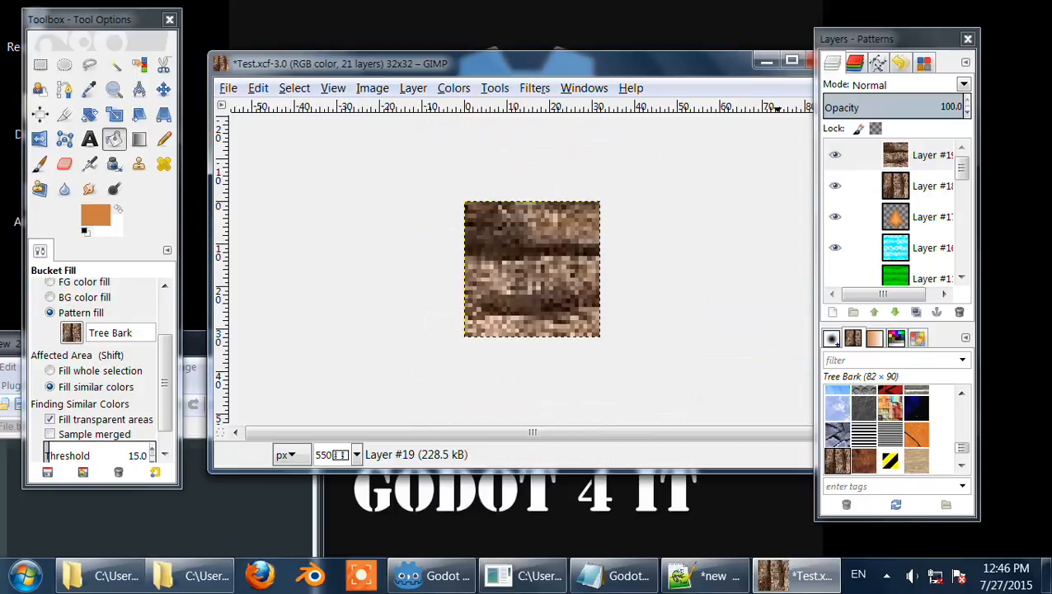
# Step: Try several blend modes on the rotated bark layer and set its mode to Grain merge
pyautogui.scroll(-1, 895, 86)
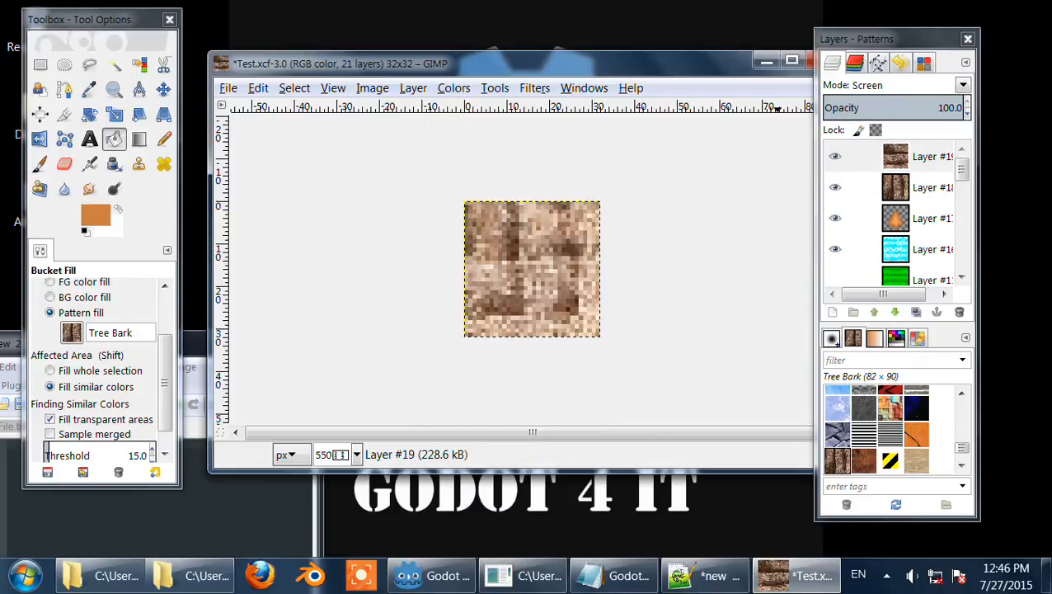
pyautogui.scroll(-4, 895, 86)
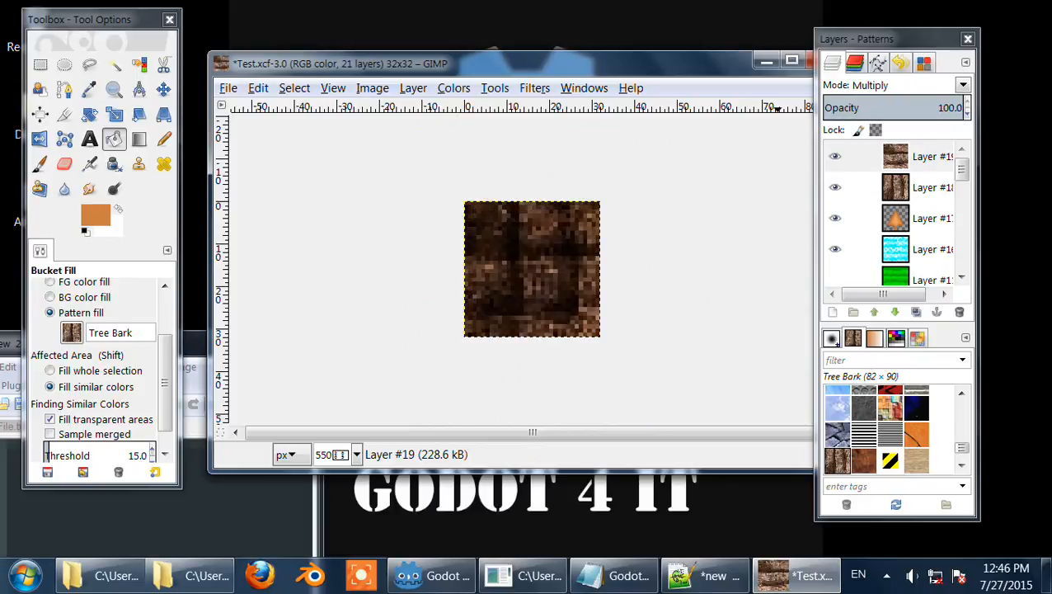
pyautogui.scroll(-4, 895, 85)
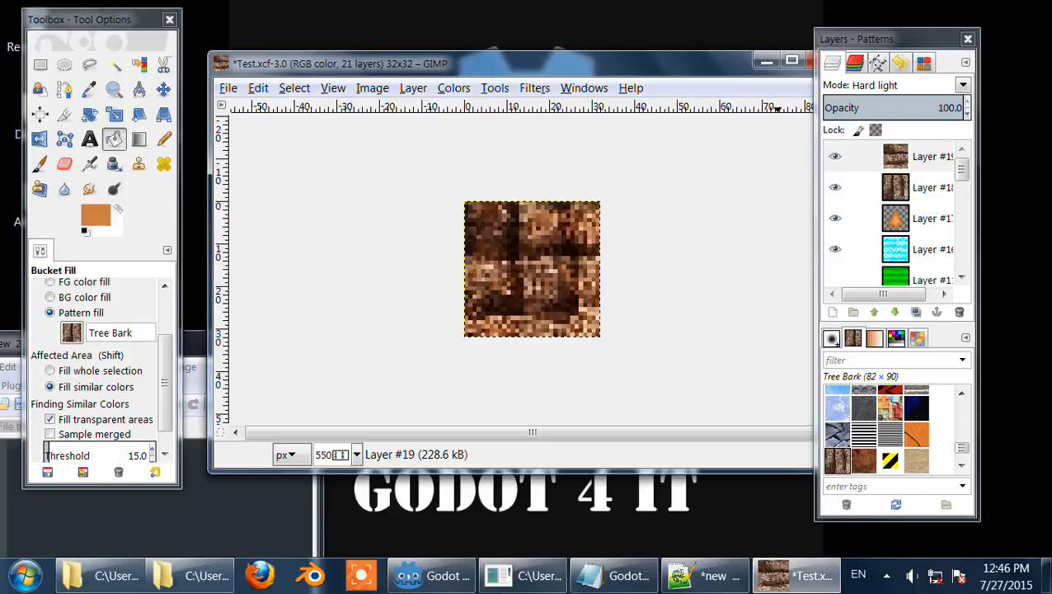
pyautogui.scroll(-5, 896, 86)
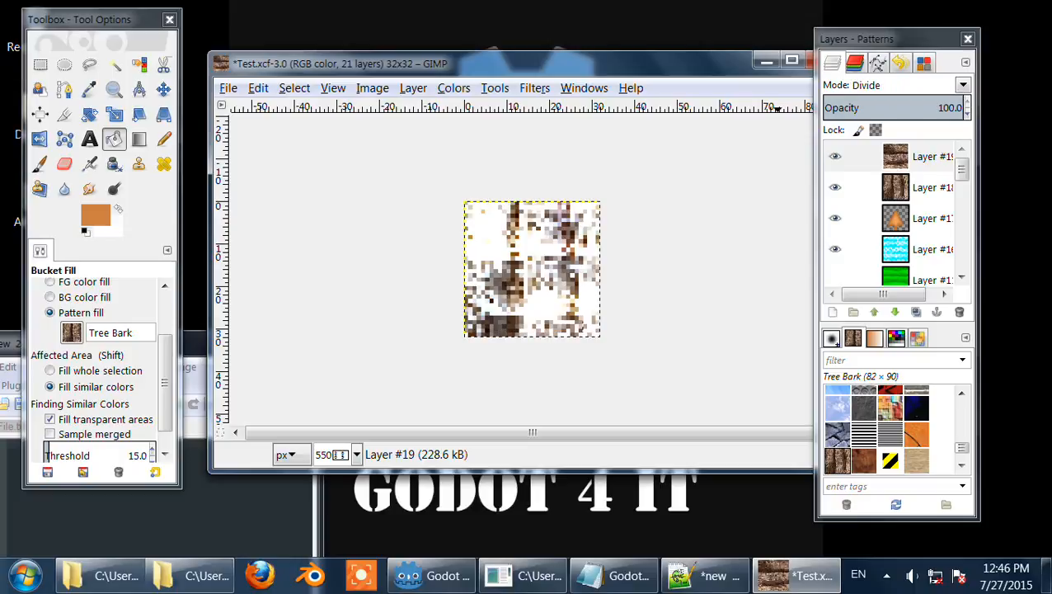
pyautogui.scroll(-2, 895, 86)
pyautogui.scroll(-2, 895, 86)
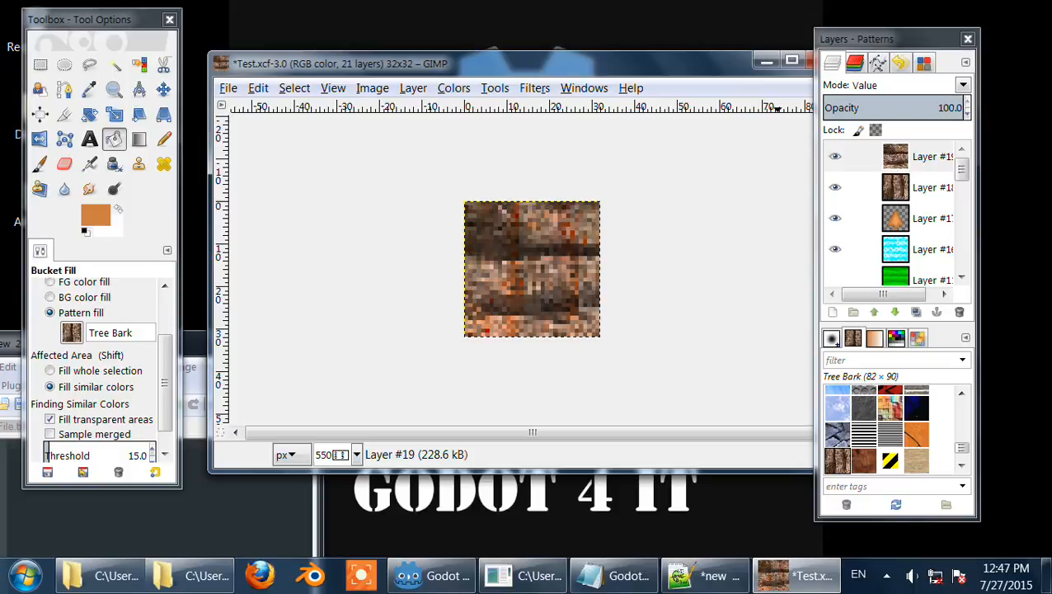
pyautogui.click(895, 85)
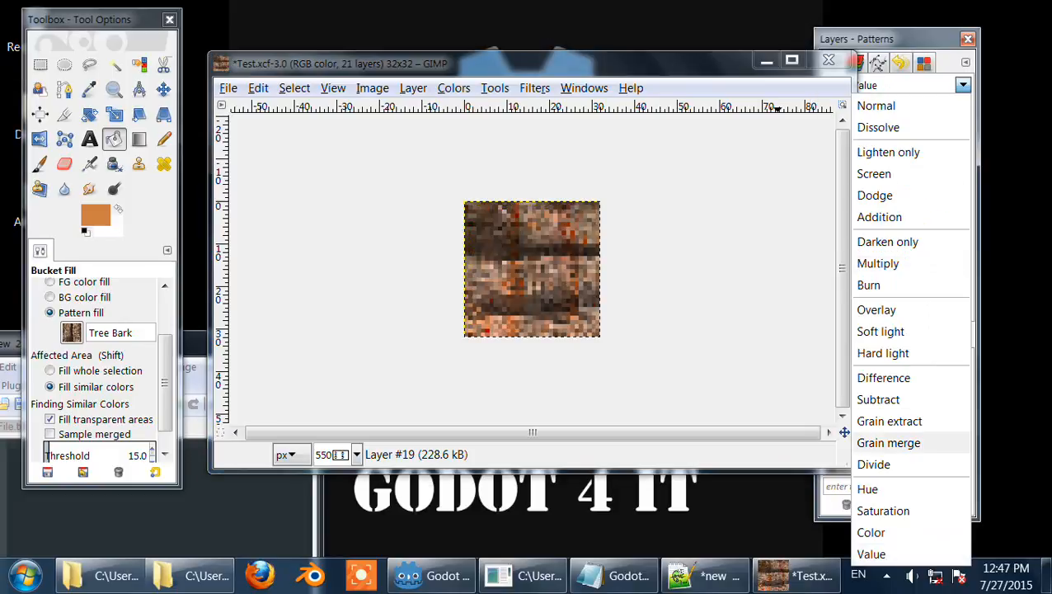
pyautogui.click(899, 442)
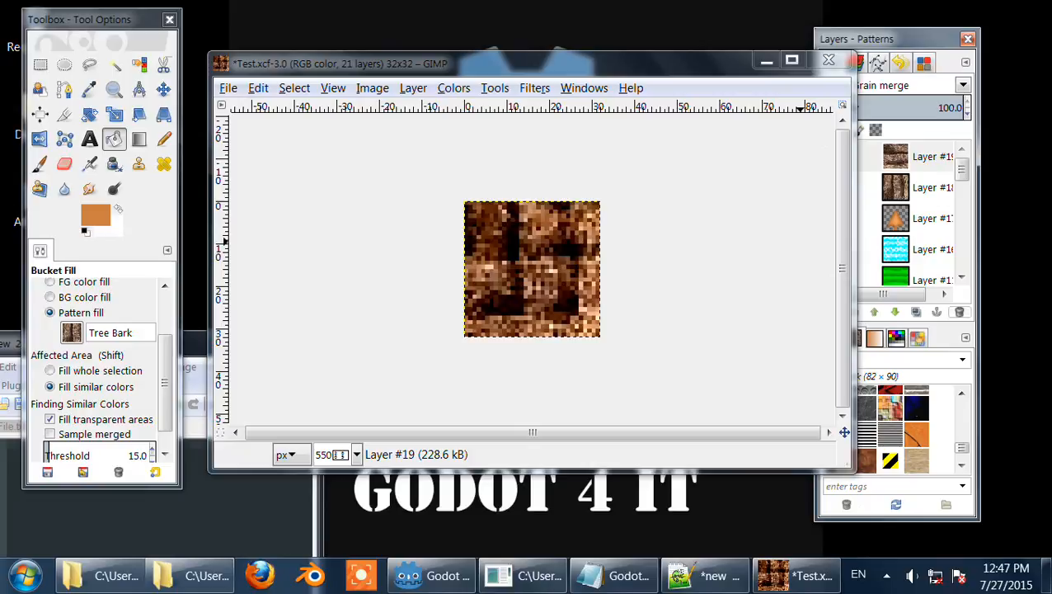
# Step: Delete both Tree Bark layers
pyautogui.click(959, 311)
pyautogui.click(959, 312)
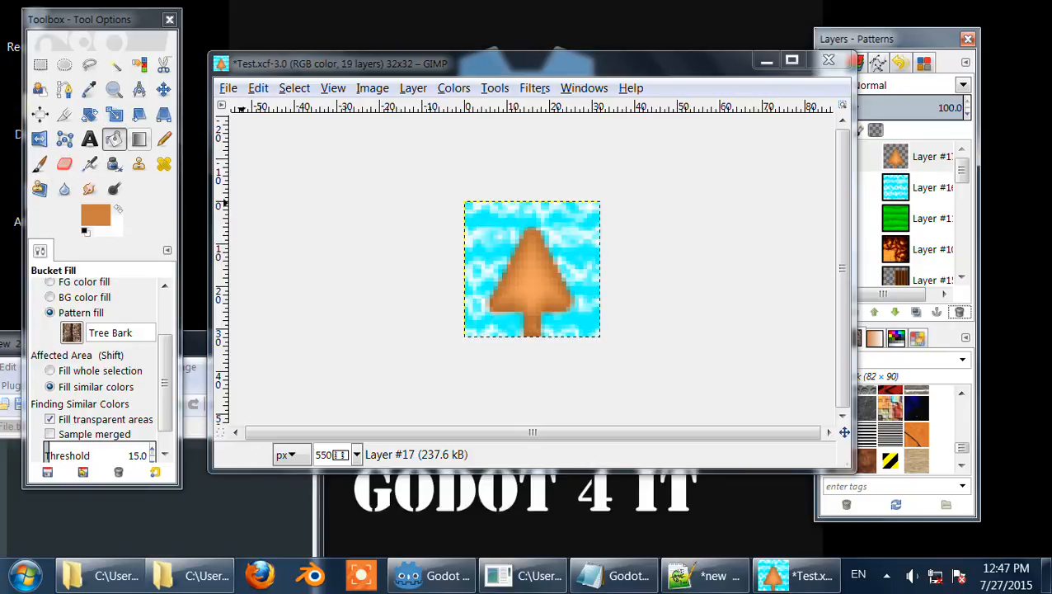
# Step: Select the Blend tool and set its gradient shape to Shaped (spherical)
pyautogui.click(139, 139)
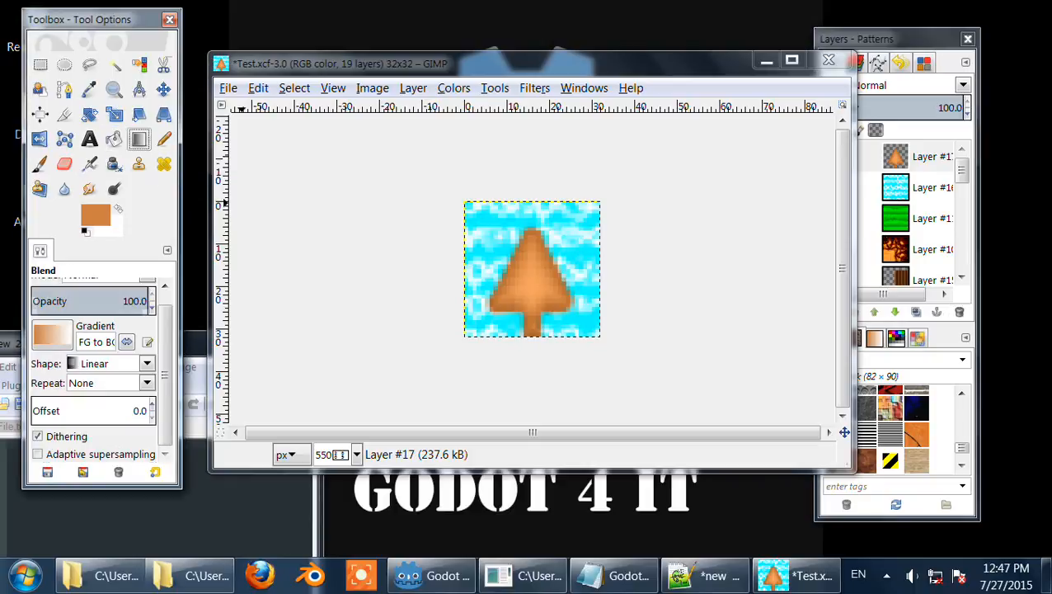
pyautogui.click(107, 364)
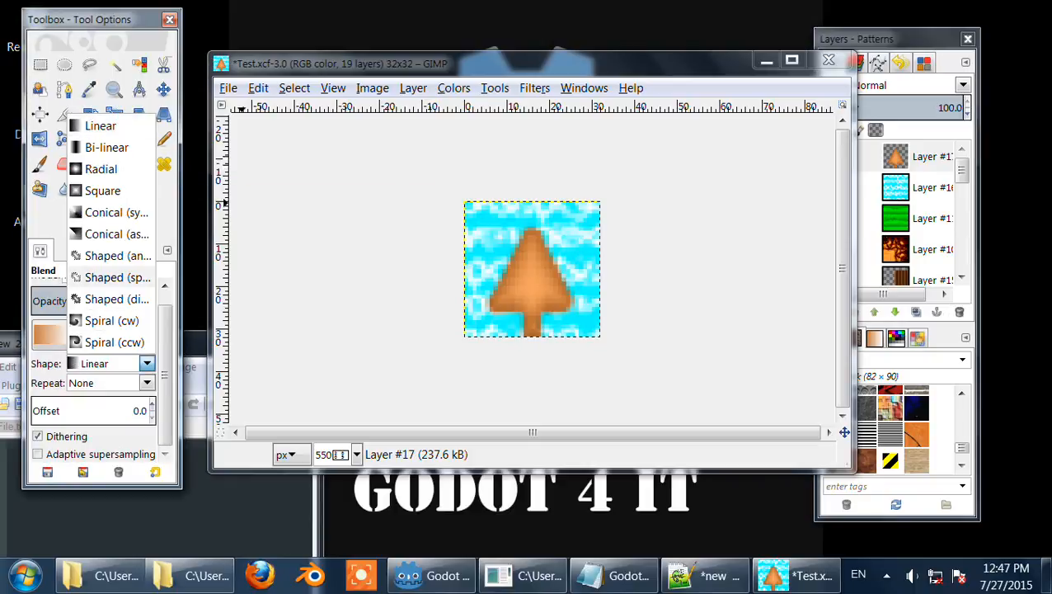
pyautogui.click(116, 277)
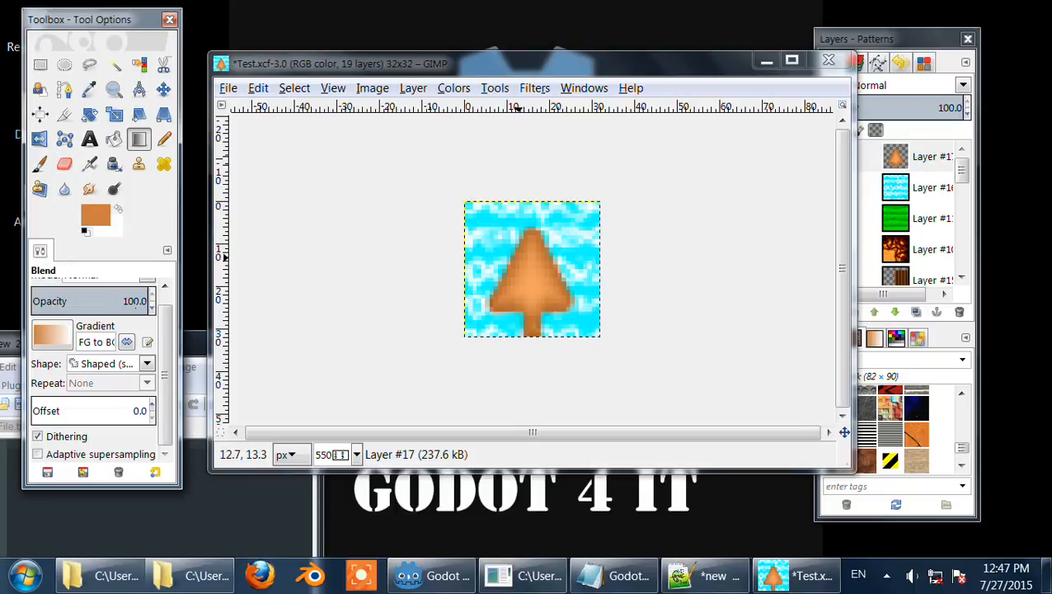
pyautogui.click(518, 258)
# Step: Set a light orange foreground colour sampled from the tree and return to the Blend tool
pyautogui.click(165, 138)
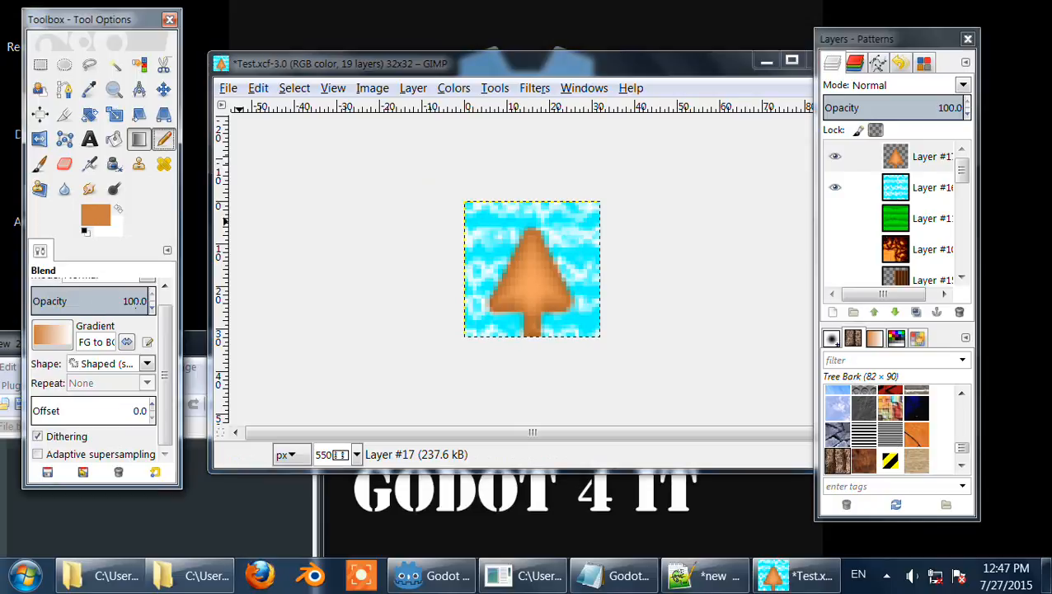
pyautogui.keyDown('ctrl'); pyautogui.click(513, 267); pyautogui.keyUp('ctrl')
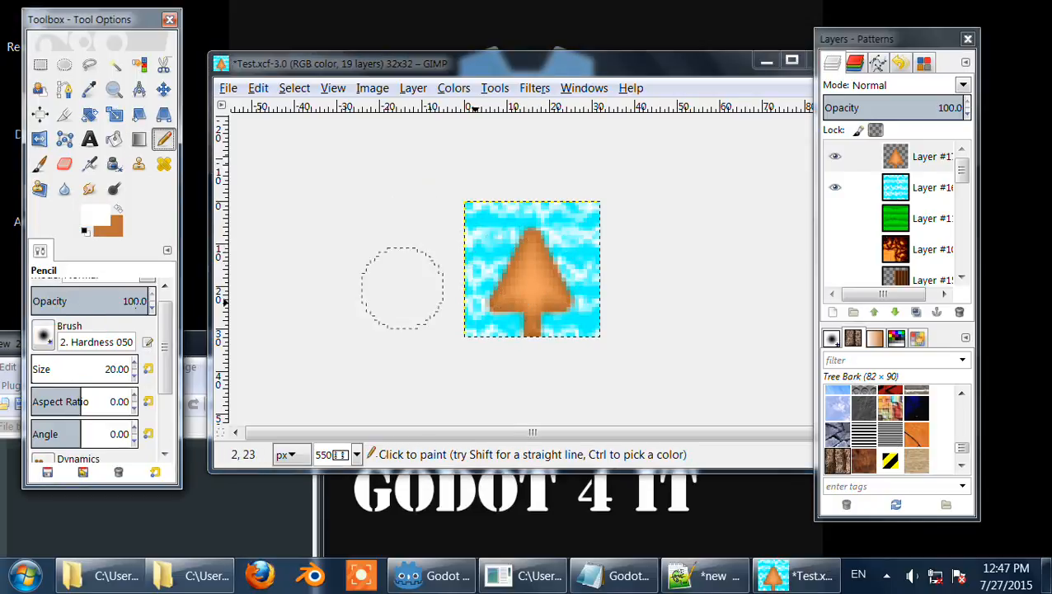
pyautogui.keyDown('ctrl'); pyautogui.click(513, 279); pyautogui.keyUp('ctrl')
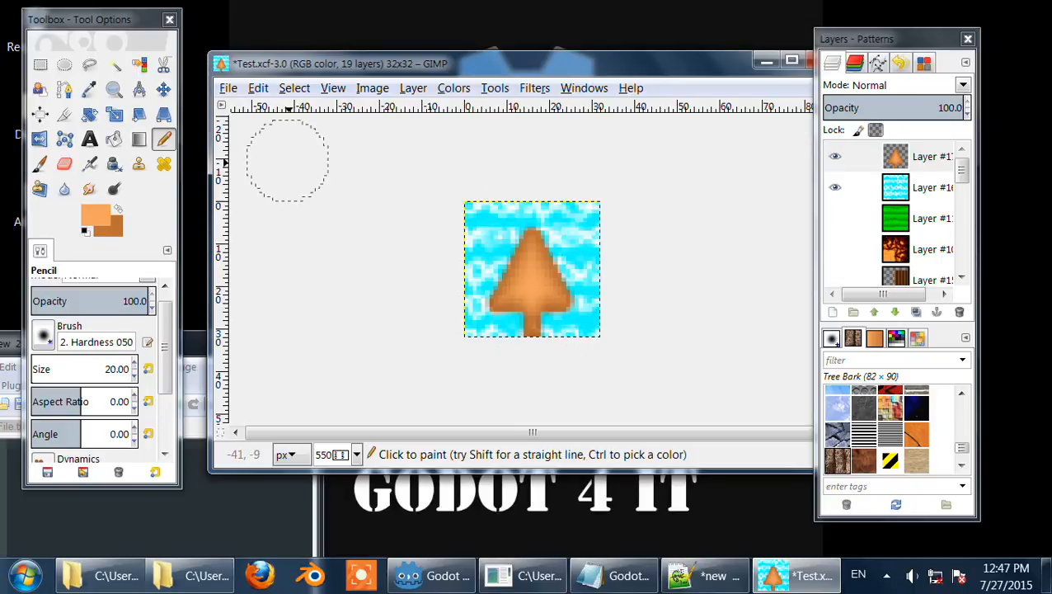
pyautogui.click(139, 138)
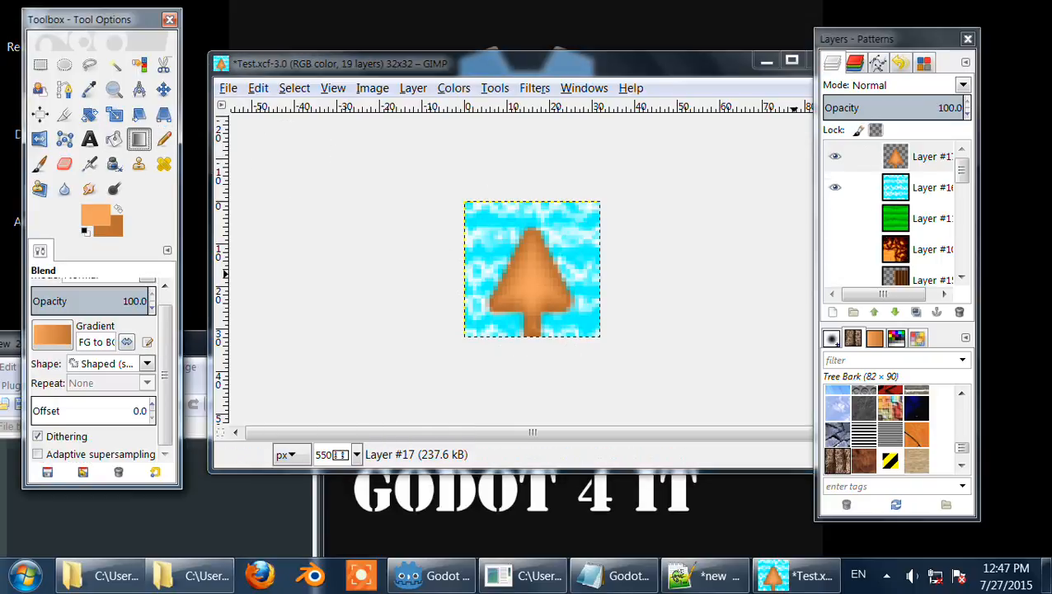
# Step: Try a shaped gradient fill across the whole tree layer and undo it
pyautogui.click(875, 130)
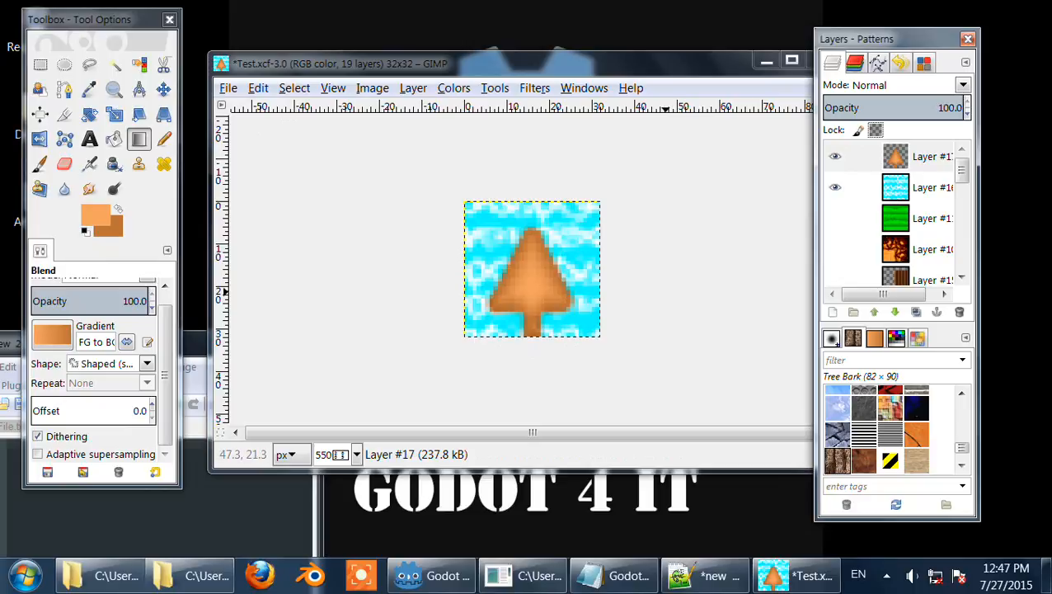
pyautogui.moveTo(430, 193); pyautogui.dragTo(651, 409)
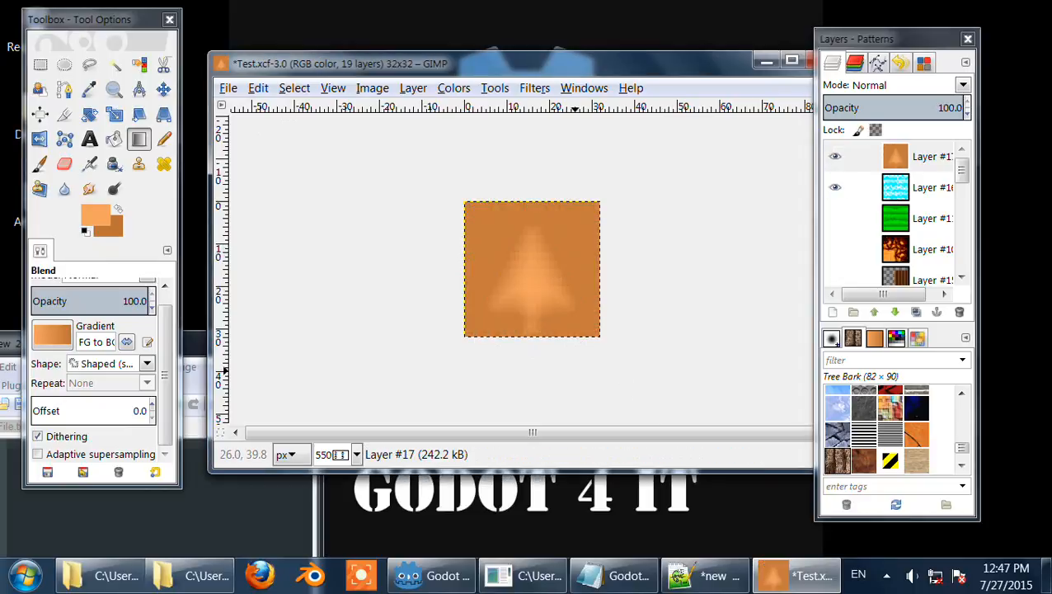
pyautogui.hotkey('ctrl', 'z')
# Step: Lock the tree layer's alpha, try several shaped gradient fills on the tree with reversed gradients, and undo all three fills
pyautogui.click(875, 130)
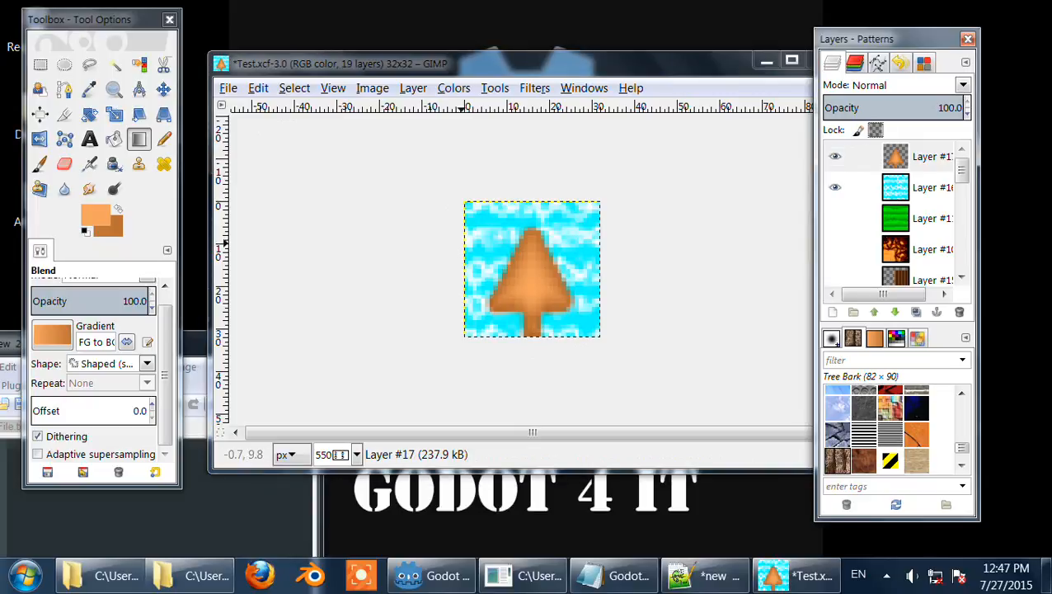
pyautogui.moveTo(340, 230); pyautogui.dragTo(388, 263)
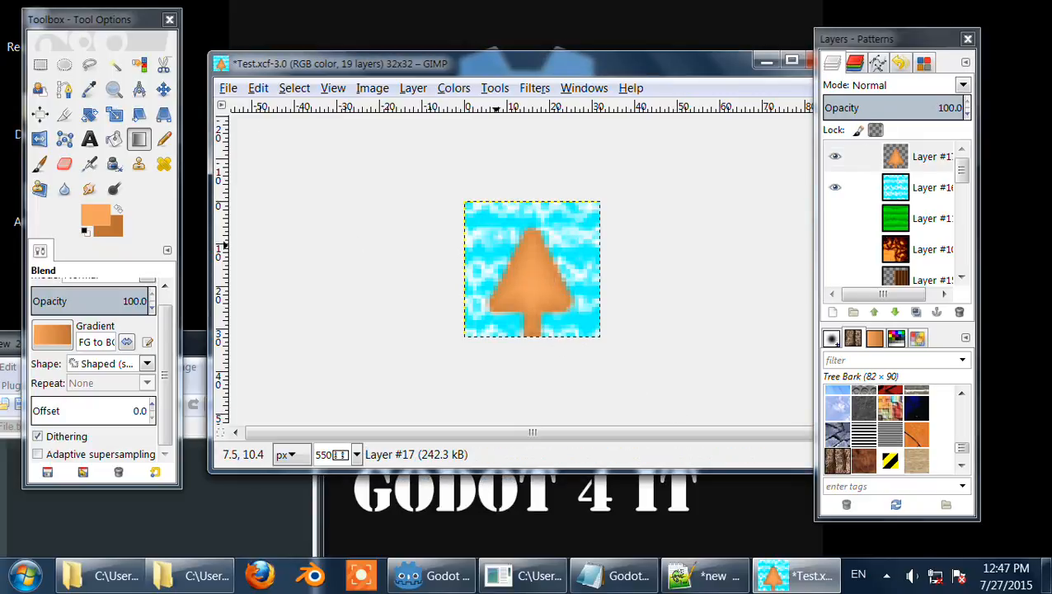
pyautogui.click(147, 363)
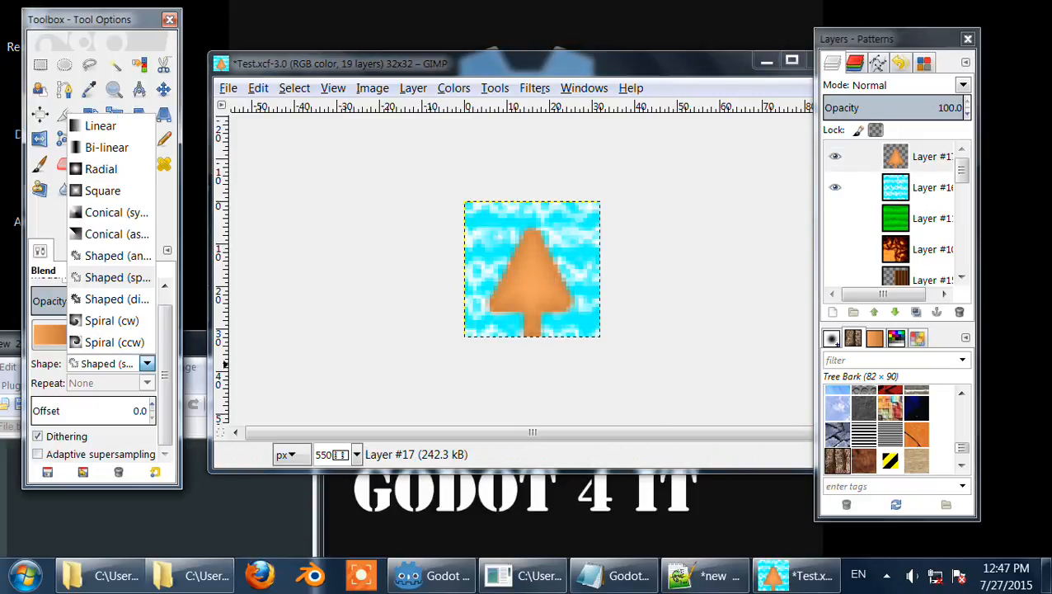
pyautogui.click(122, 276)
pyautogui.click(127, 341)
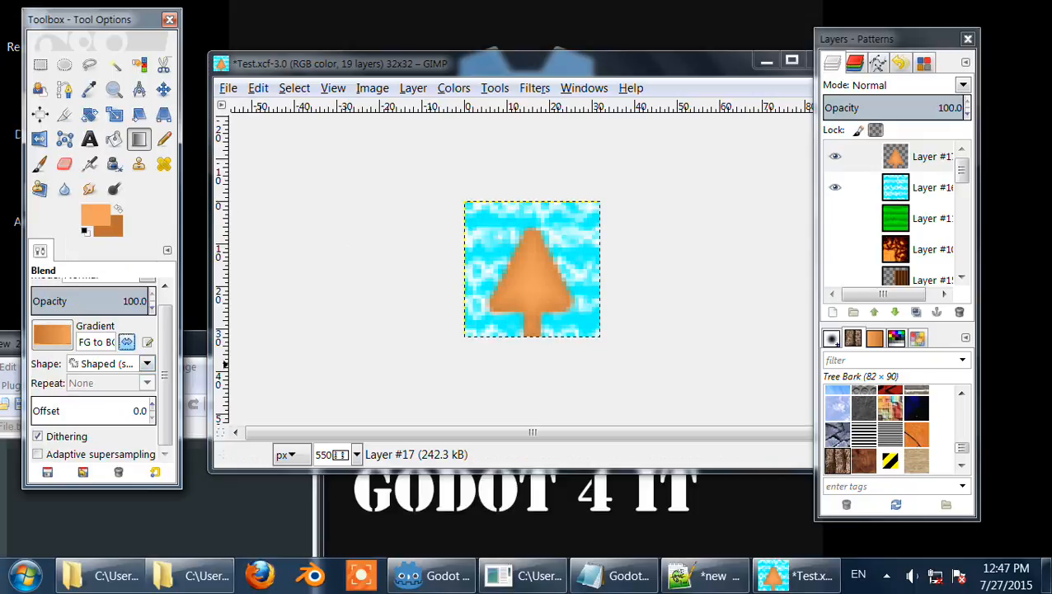
pyautogui.moveTo(515, 322); pyautogui.dragTo(557, 347)
pyautogui.click(127, 341)
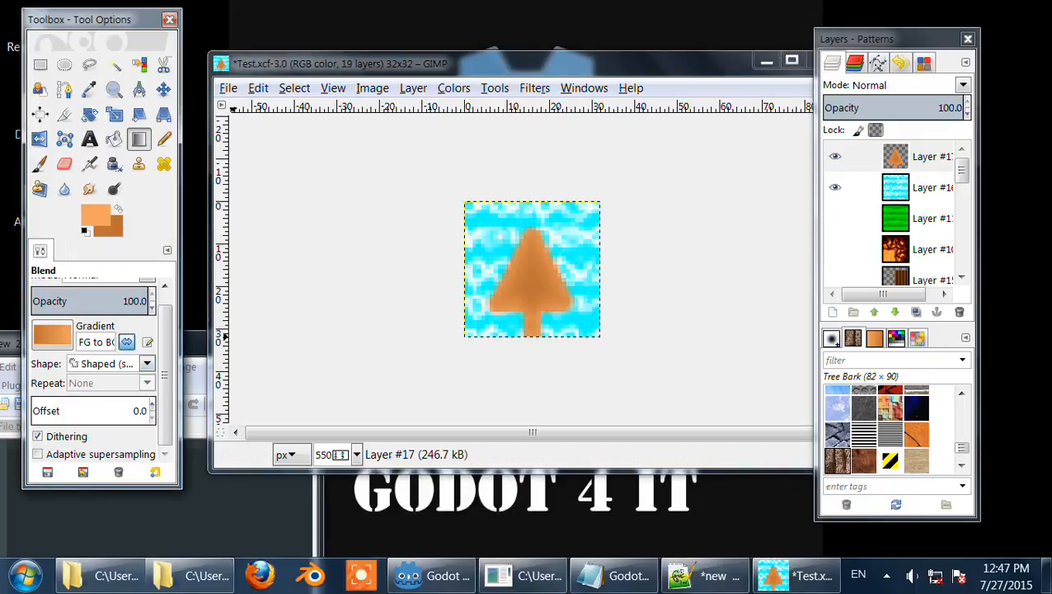
pyautogui.moveTo(464, 272); pyautogui.dragTo(587, 353)
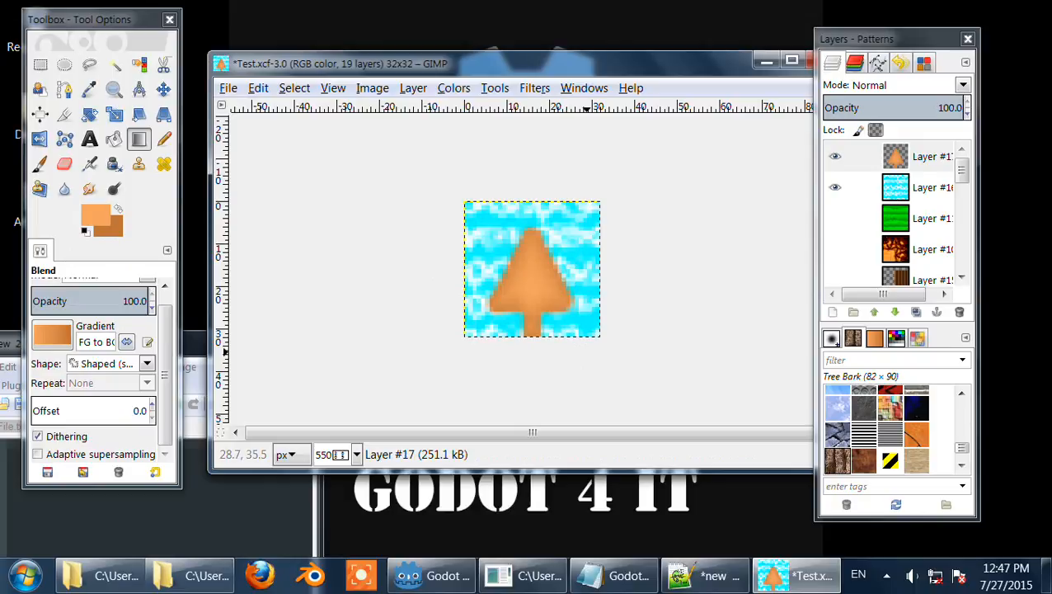
pyautogui.hotkey('ctrl', 'z')
pyautogui.hotkey('ctrl', 'z')
pyautogui.hotkey('ctrl', 'z')
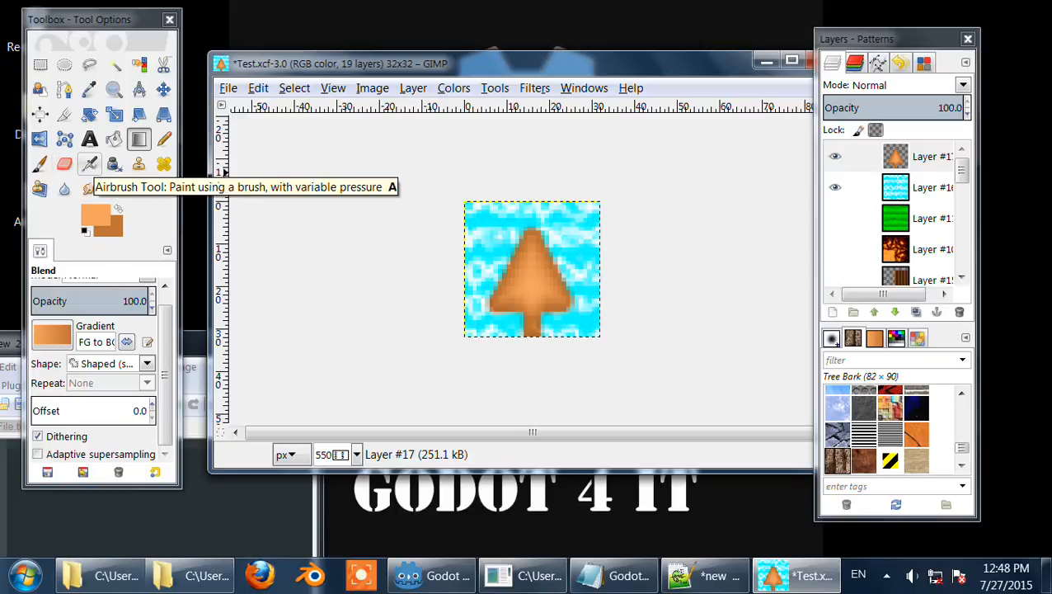
# Step: Try erasing part of the tree with the Eraser set to Hard edge, then undo the stroke
pyautogui.click(65, 164)
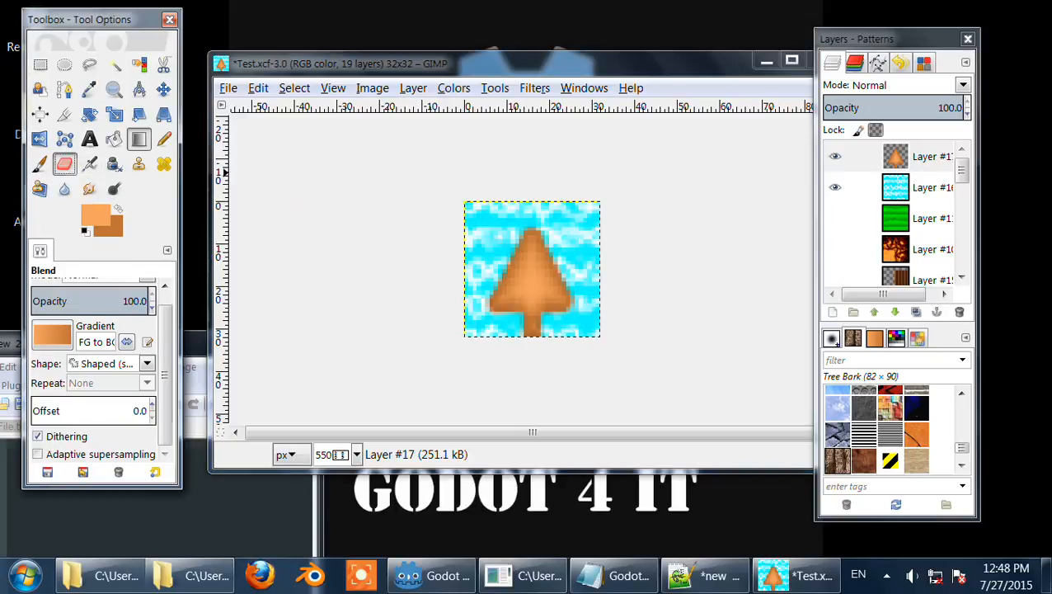
pyautogui.moveTo(165, 345); pyautogui.dragTo(165, 404)
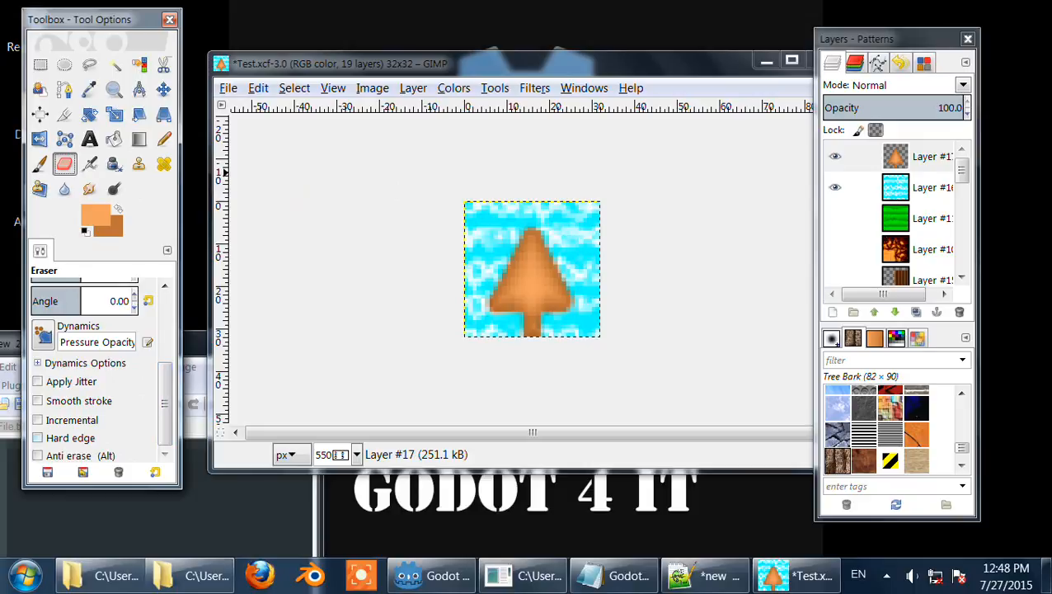
pyautogui.click(66, 438)
pyautogui.moveTo(486, 311); pyautogui.dragTo(475, 309)
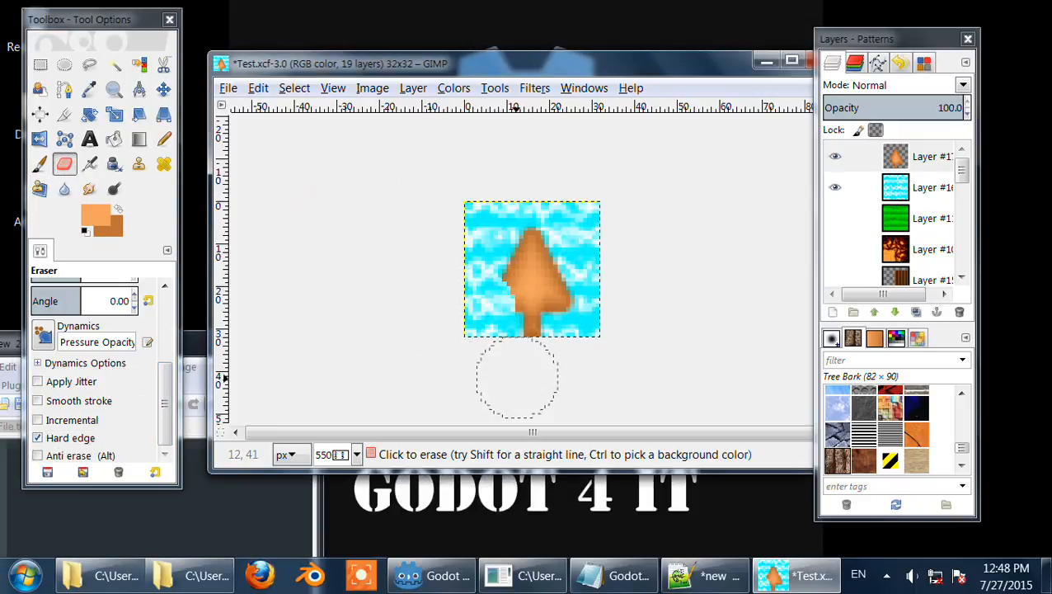
pyautogui.hotkey('ctrl', 'z')
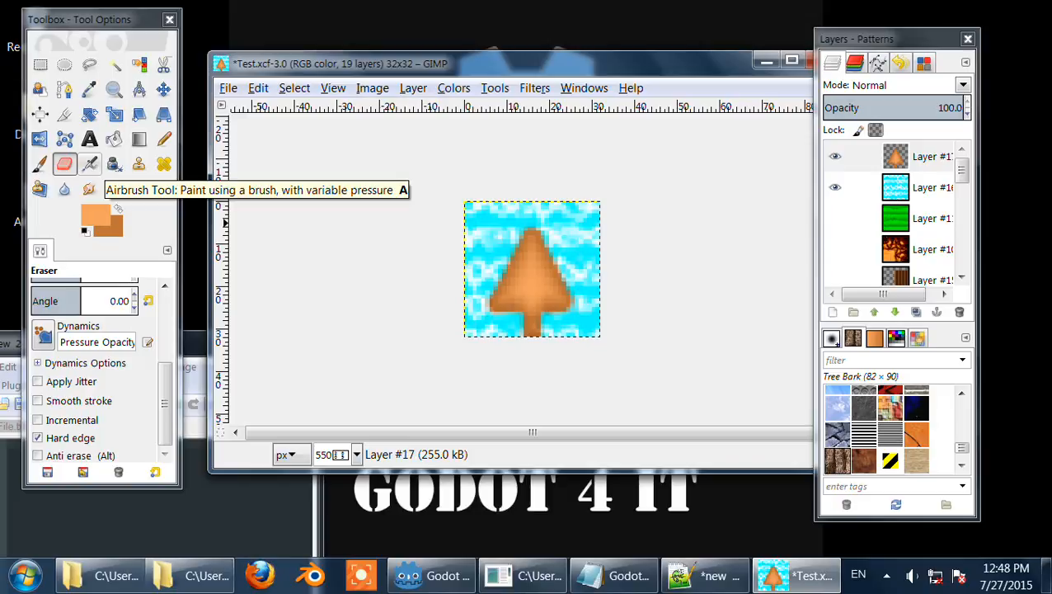
# Step: Select the Airbrush tool
pyautogui.click(89, 164)
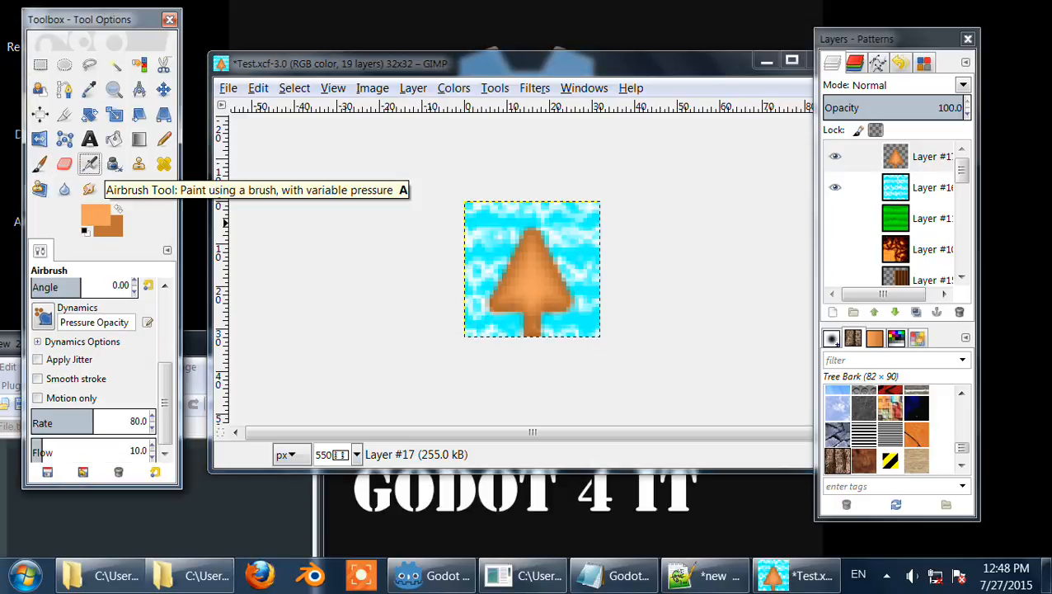
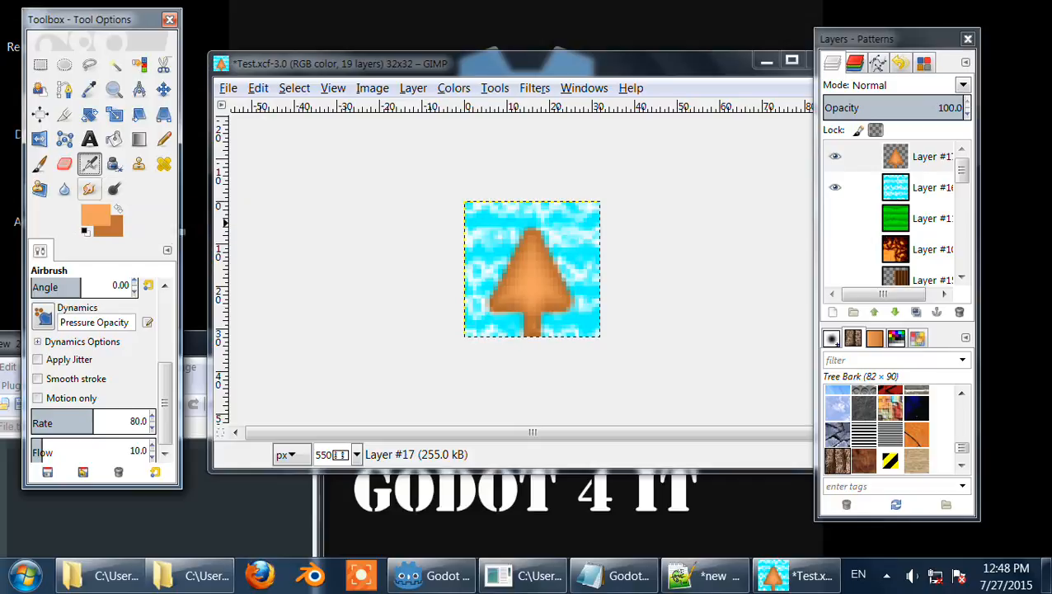
# Step: Try smudging the tree with the Smudge tool, toggling the layer's alpha lock, then undo the smudge strokes
pyautogui.click(89, 188)
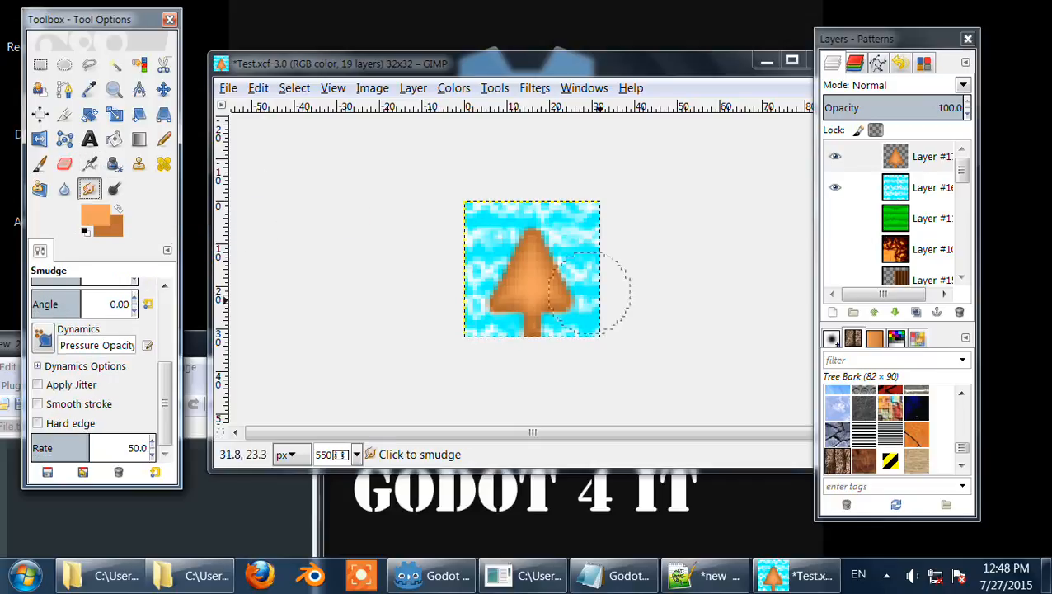
pyautogui.moveTo(544, 289); pyautogui.dragTo(689, 195)
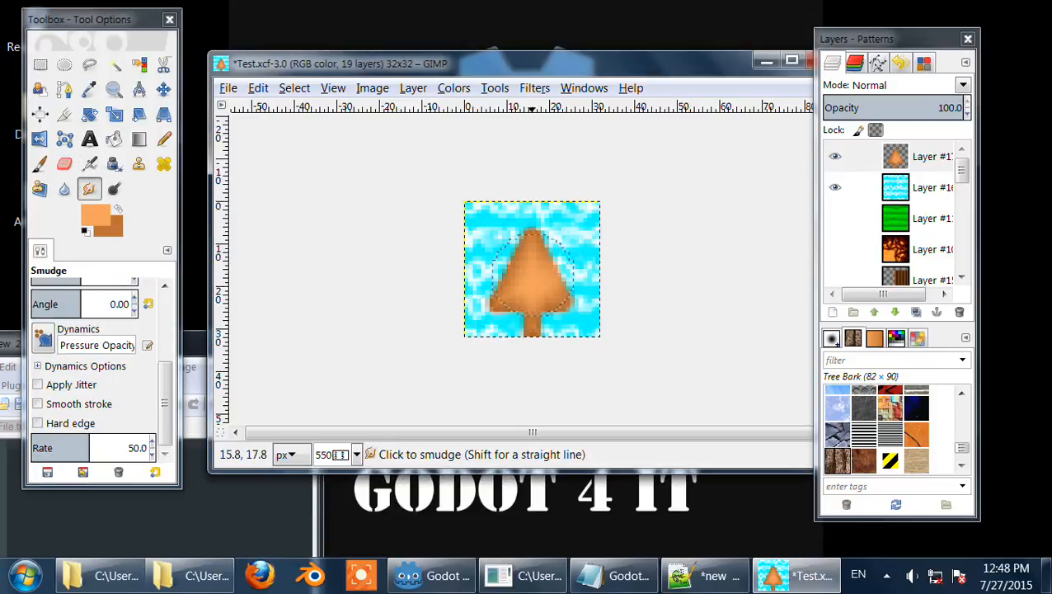
pyautogui.moveTo(531, 276); pyautogui.dragTo(669, 176)
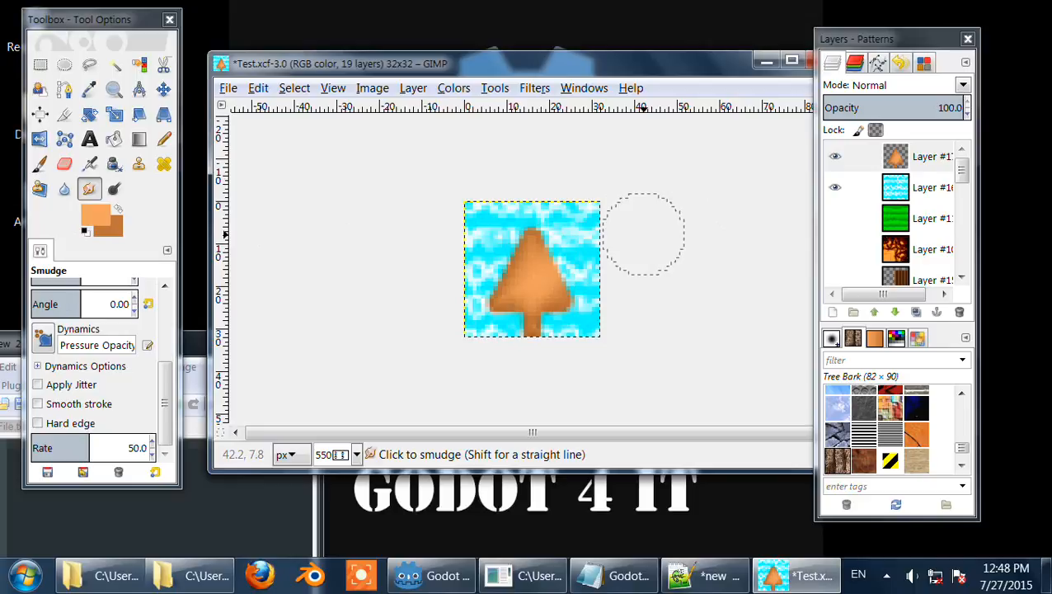
pyautogui.click(875, 129)
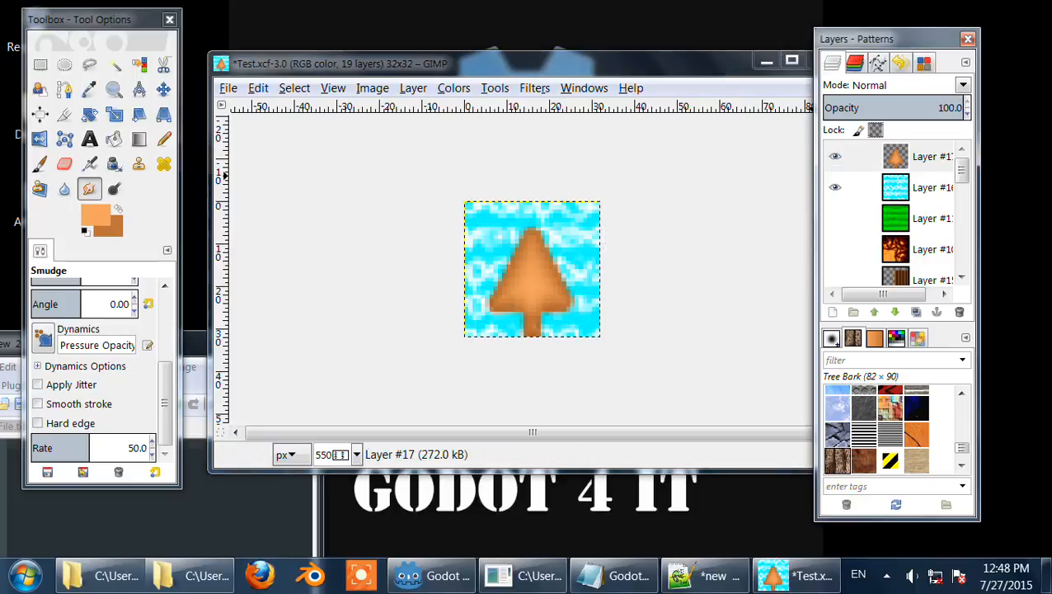
pyautogui.moveTo(538, 275); pyautogui.dragTo(659, 221)
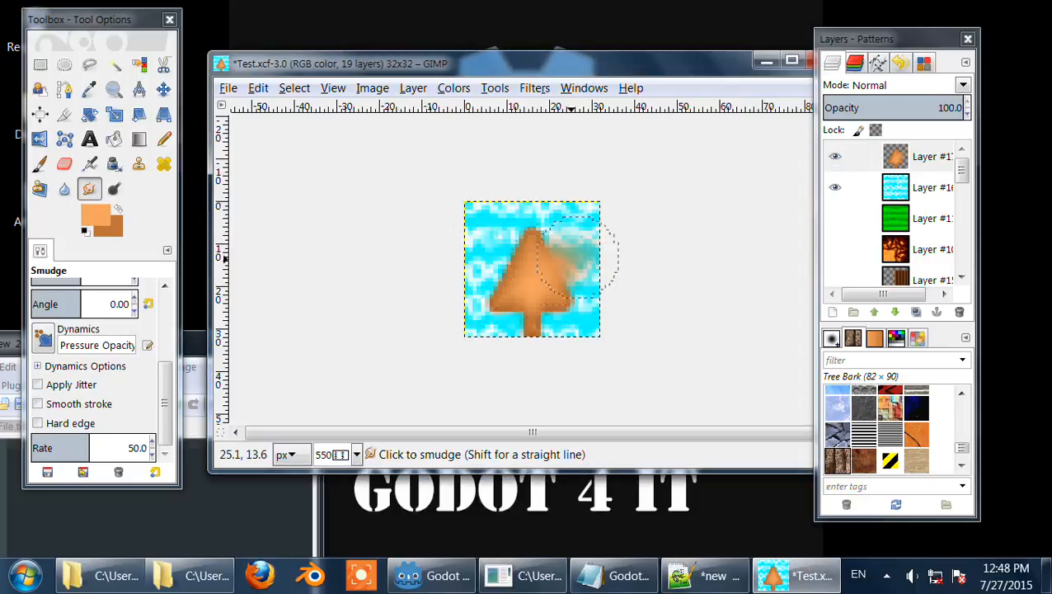
pyautogui.moveTo(529, 267); pyautogui.dragTo(371, 218)
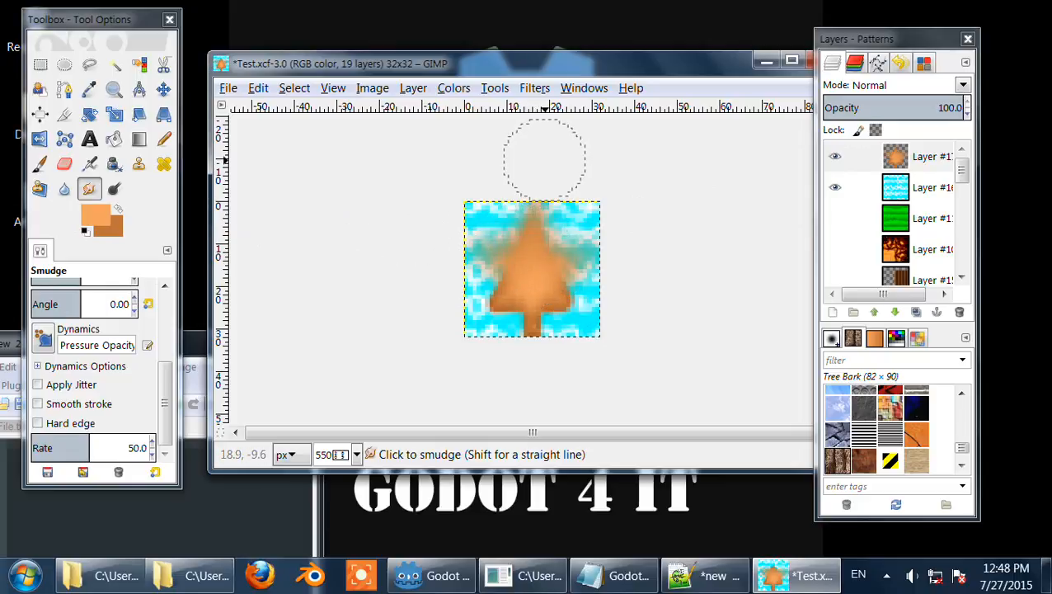
pyautogui.hotkey('ctrl', 'z')
pyautogui.hotkey('ctrl', 'z')
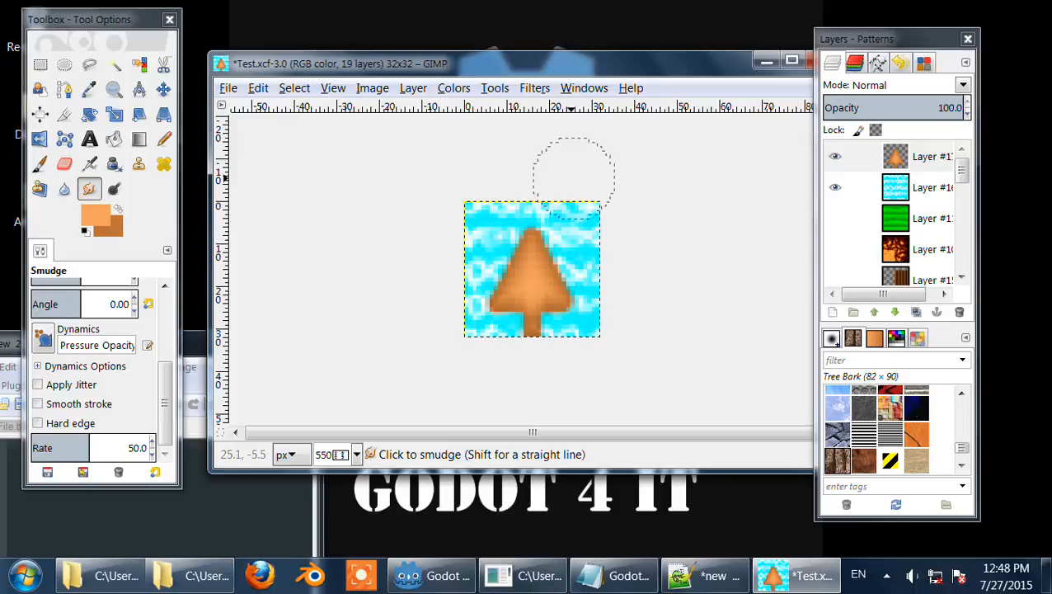
# Step: Add a new transparent layer named Layer above the tree layer
pyautogui.click(413, 88)
pyautogui.click(448, 109)
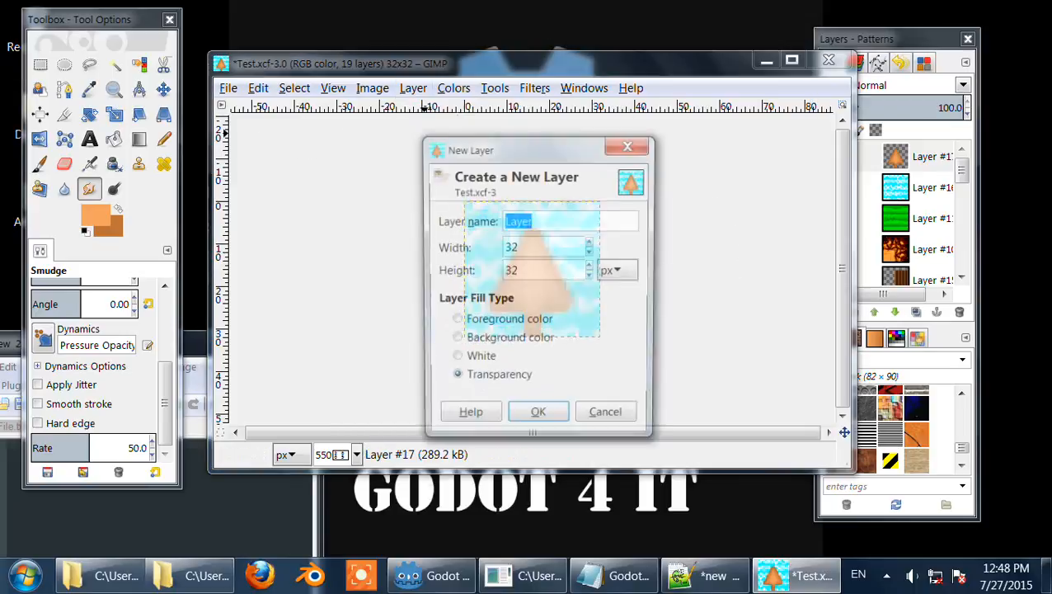
pyautogui.click(538, 413)
# Step: Set the foreground colour to blue 0000ff and paint a blob in the new layer's upper-left corner with the Paintbrush
pyautogui.click(95, 215)
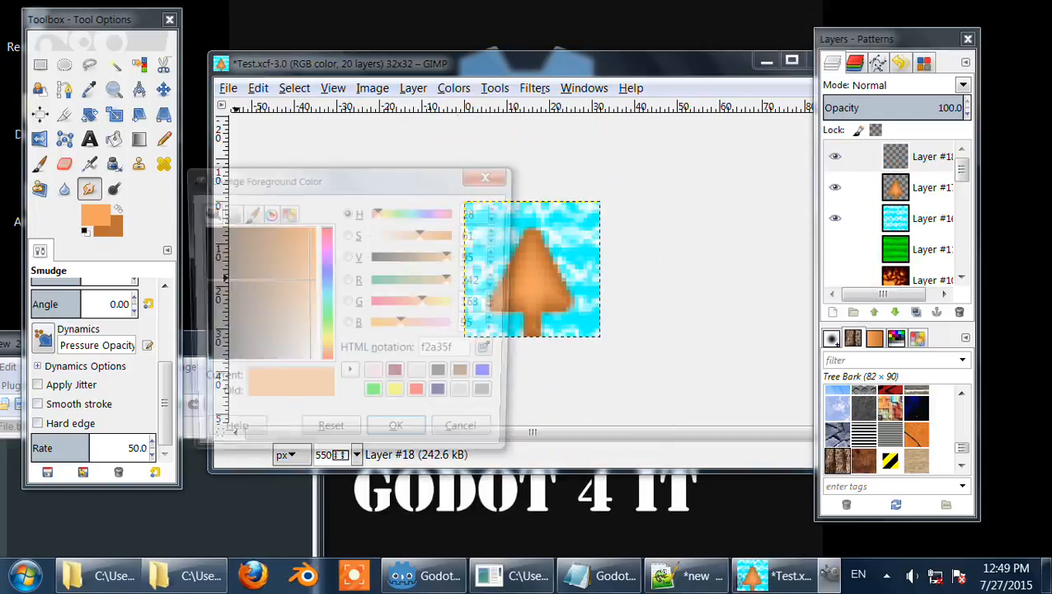
pyautogui.click(459, 352)
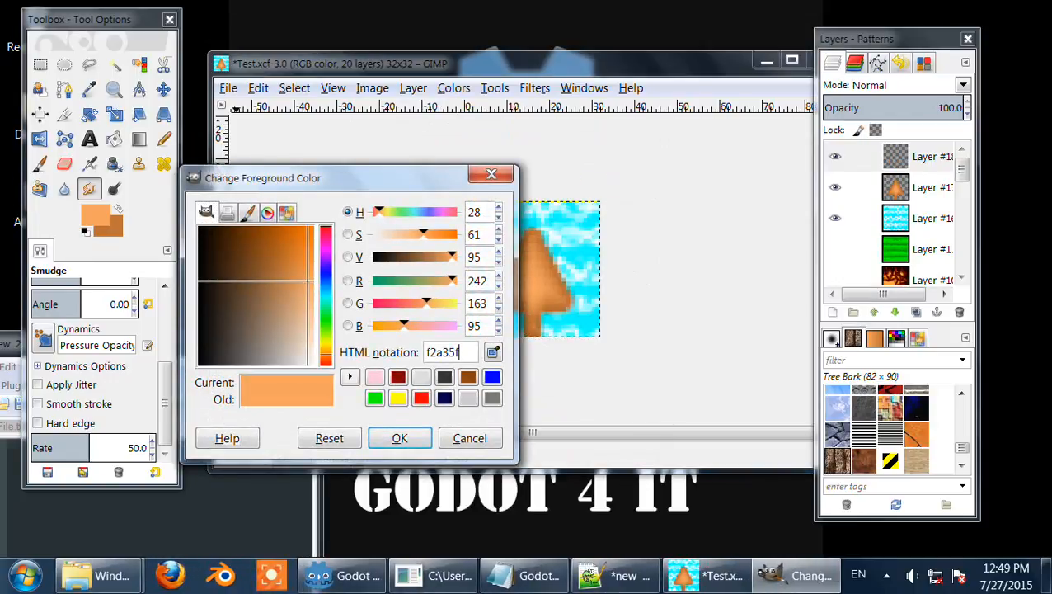
pyautogui.hotkey('ctrl', 'a')
pyautogui.write('012')
pyautogui.press('Return')
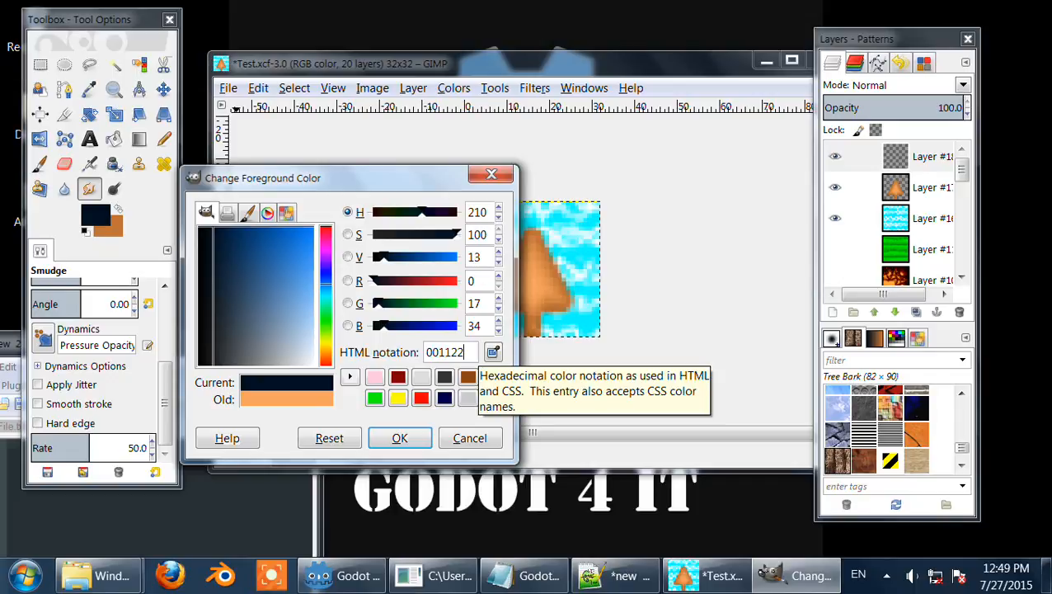
pyautogui.press('BackSpace')
pyautogui.press('BackSpace')
pyautogui.write('ff')
pyautogui.moveTo(378, 304); pyautogui.dragTo(370, 304)
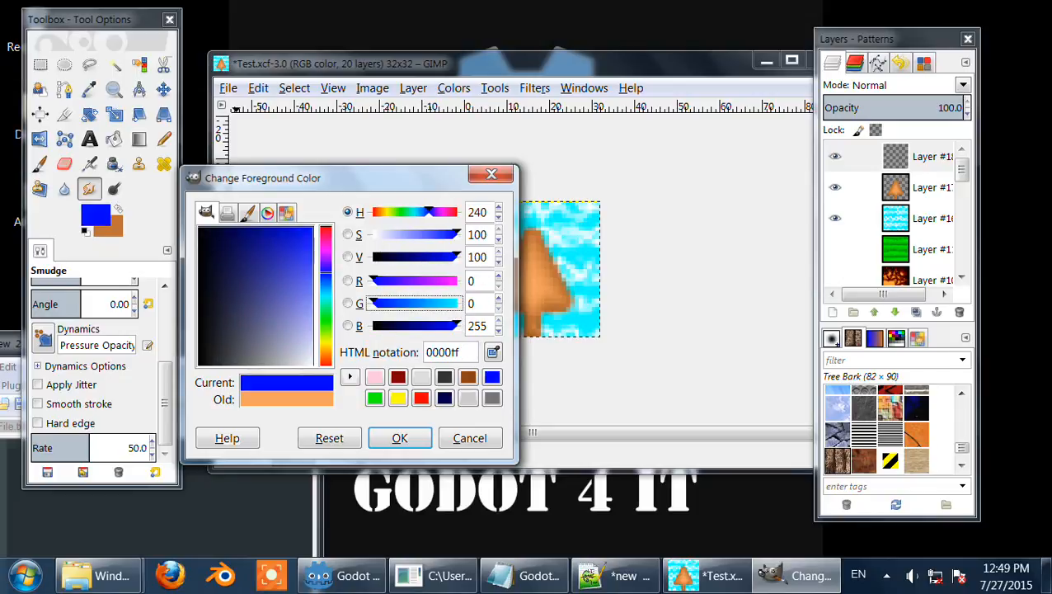
pyautogui.click(371, 281)
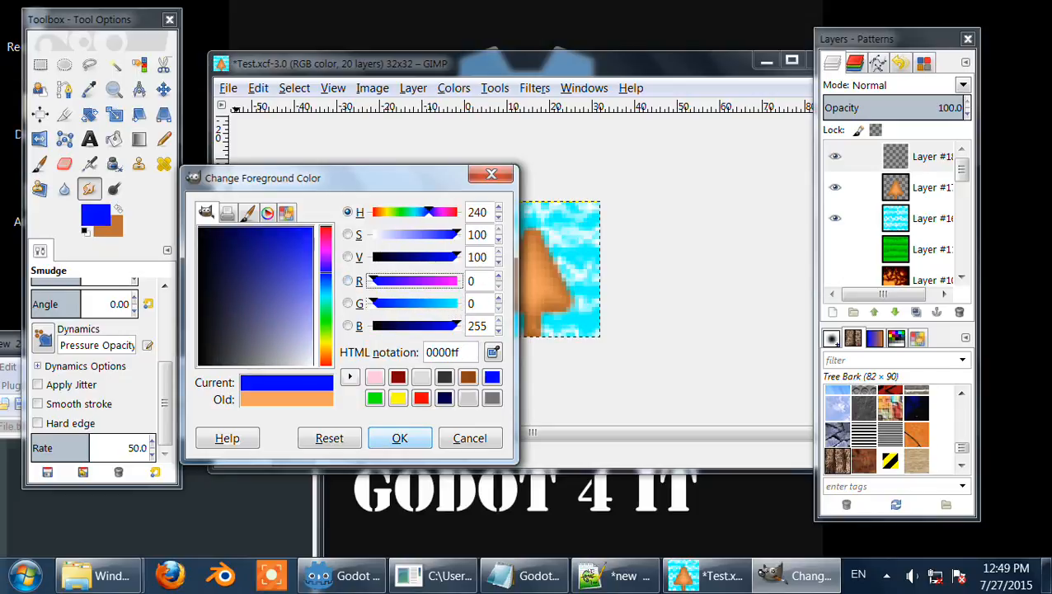
pyautogui.click(399, 438)
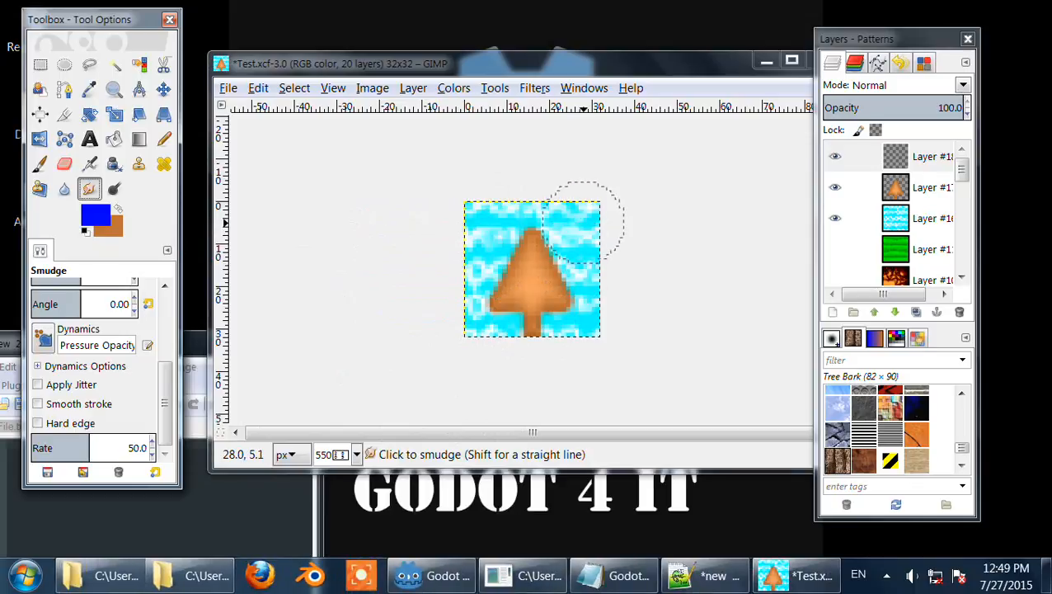
pyautogui.click(40, 163)
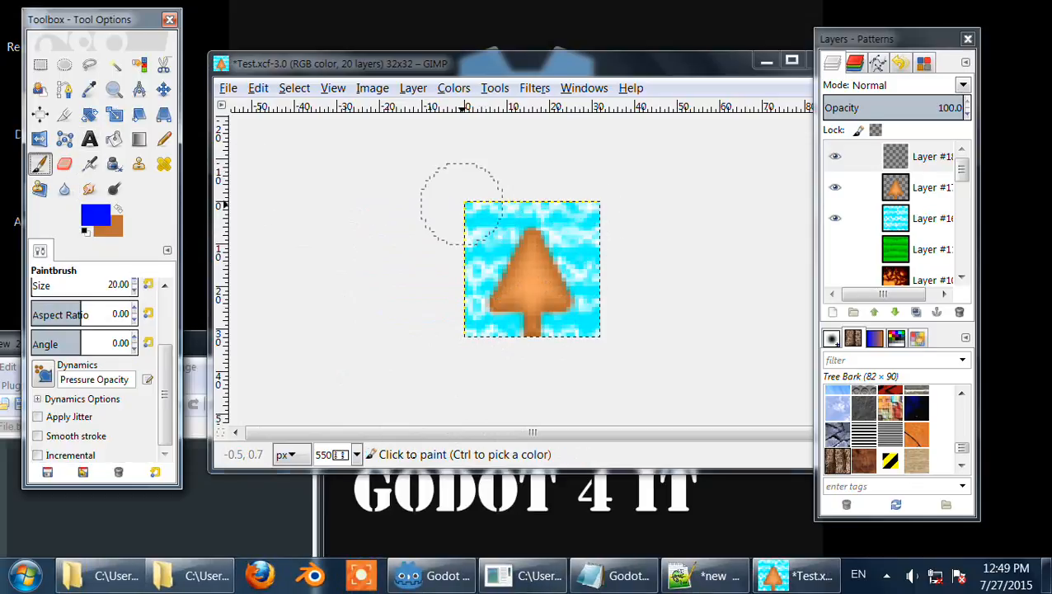
pyautogui.moveTo(466, 206); pyautogui.dragTo(460, 241)
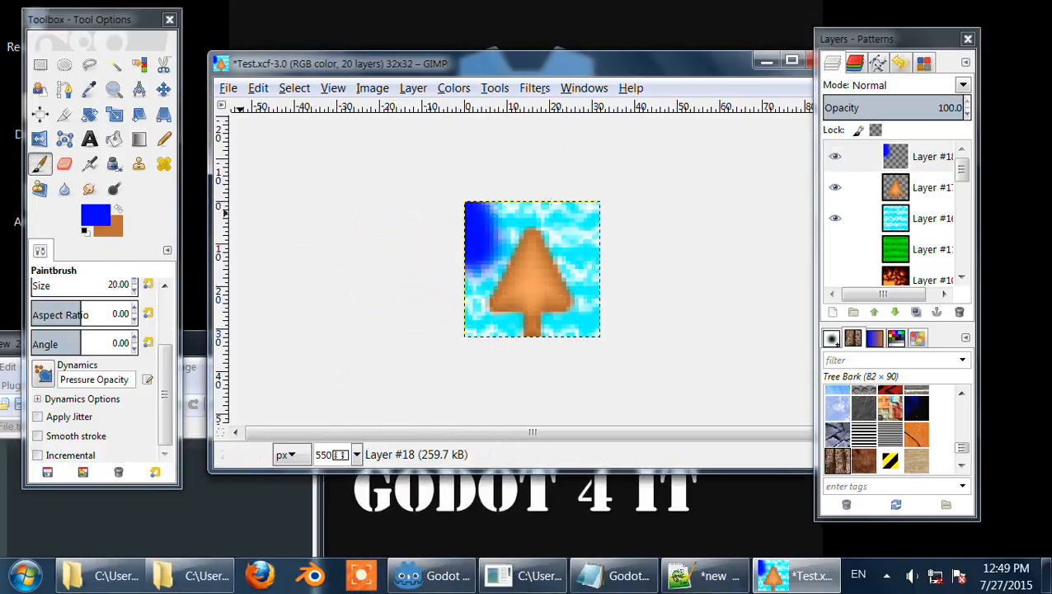
# Step: Switch the foreground to red and paint a red blob at the top centre of the new layer
pyautogui.click(95, 215)
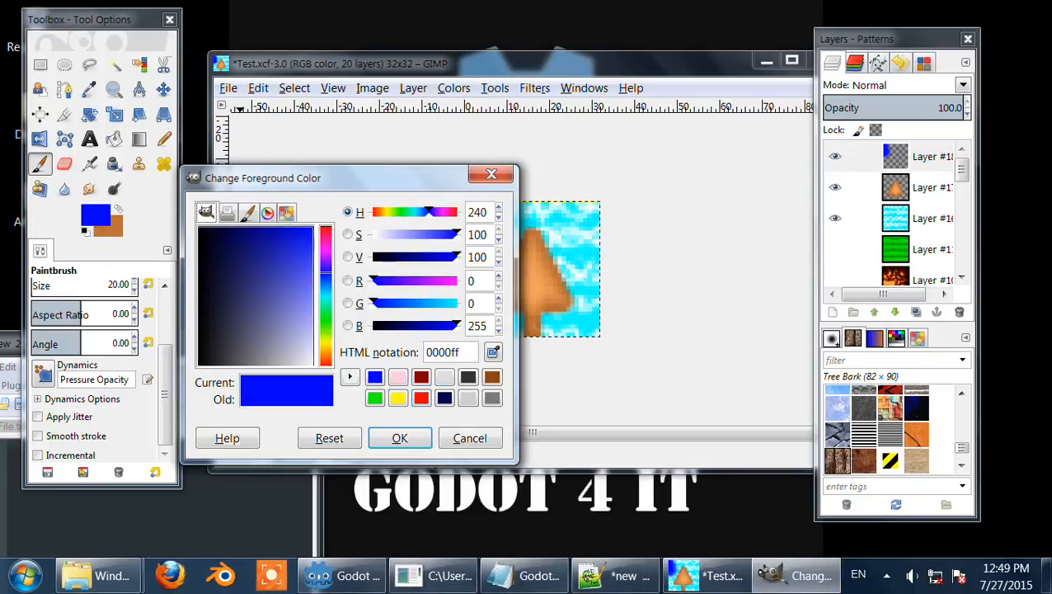
pyautogui.click(420, 398)
pyautogui.click(400, 438)
pyautogui.moveTo(513, 221); pyautogui.dragTo(517, 245)
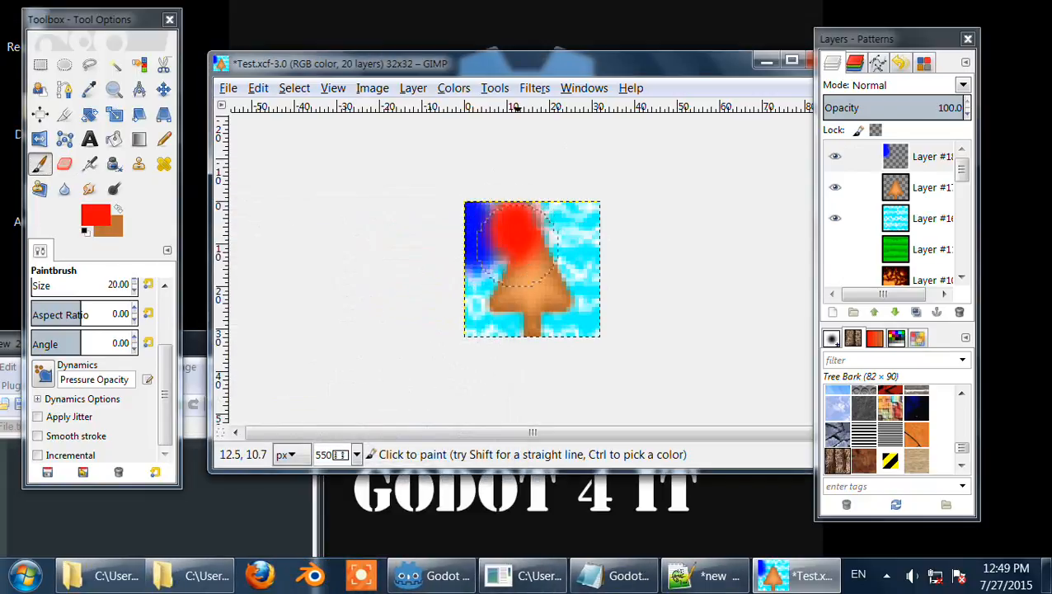
# Step: Set the foreground to yellow ffff00 and paint a yellow blob in the upper-right area
pyautogui.click(95, 215)
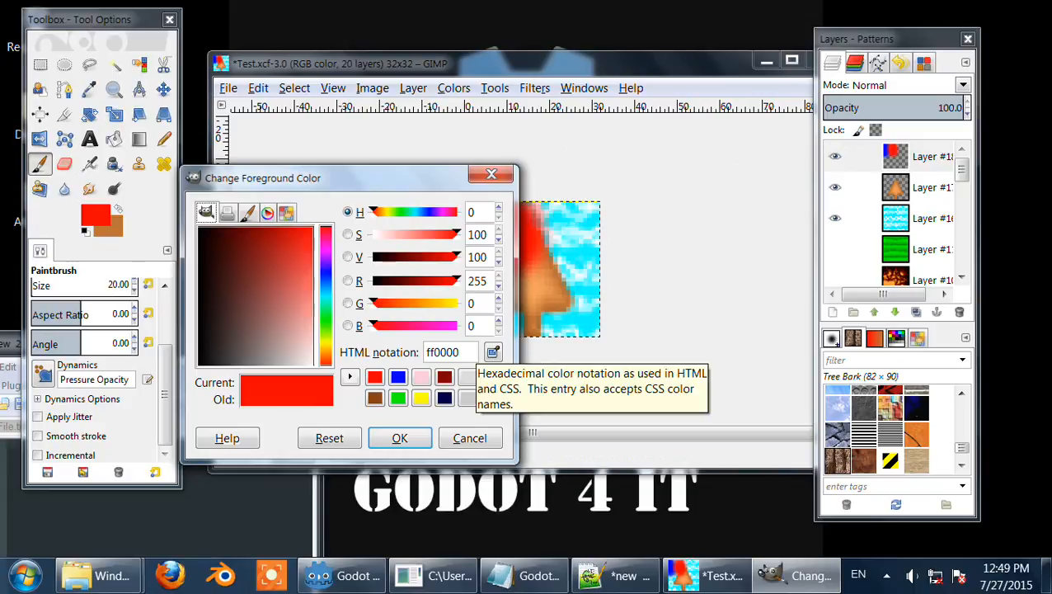
pyautogui.click(454, 302)
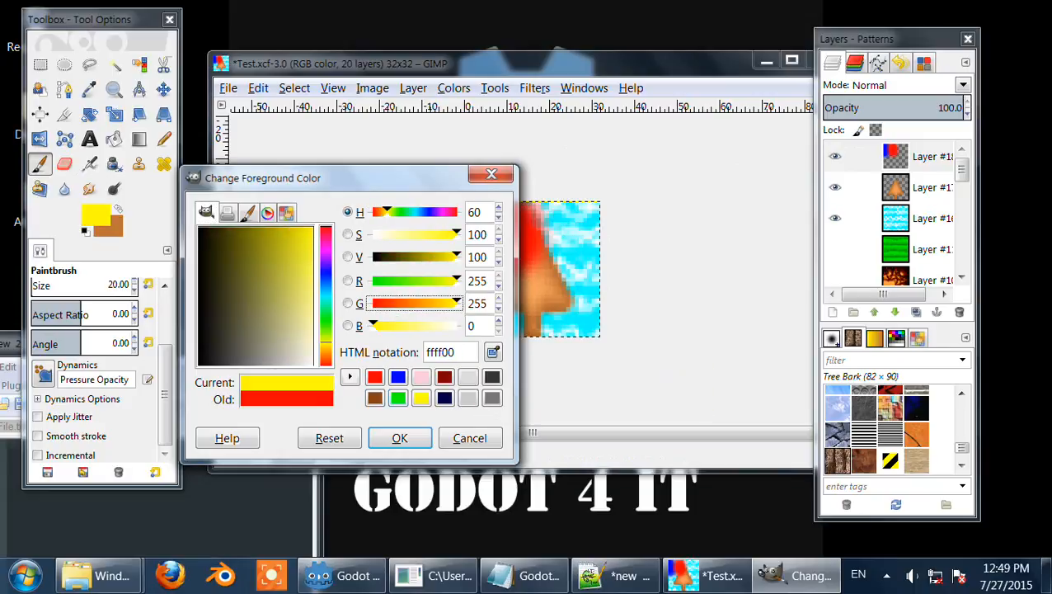
pyautogui.click(399, 438)
pyautogui.moveTo(570, 235); pyautogui.dragTo(565, 258)
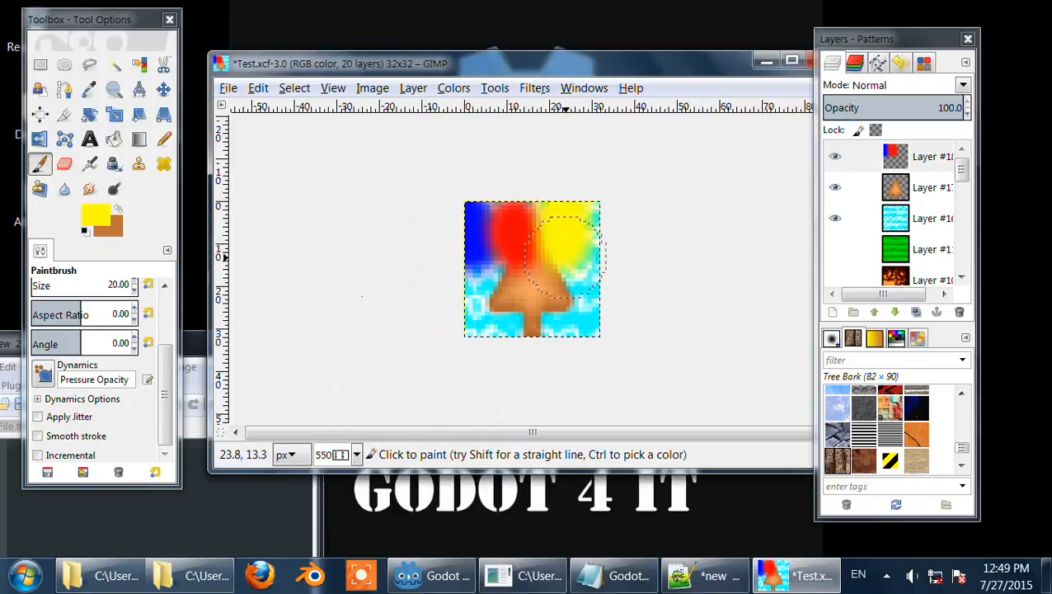
# Step: Set the foreground to green 00ff00 and paint a green blob in the lower-left area
pyautogui.click(95, 214)
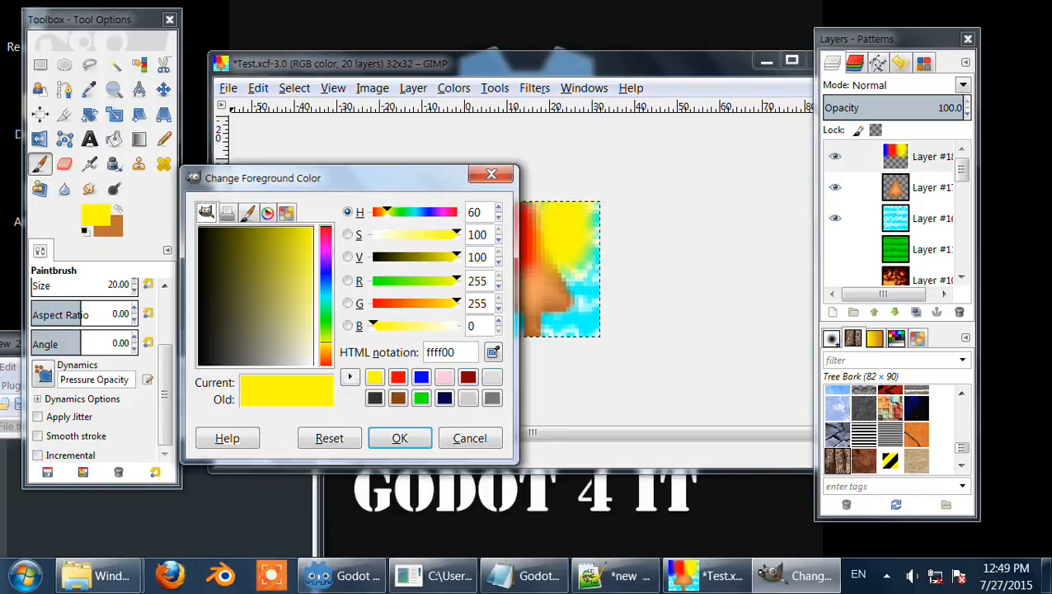
pyautogui.moveTo(456, 281); pyautogui.dragTo(373, 281)
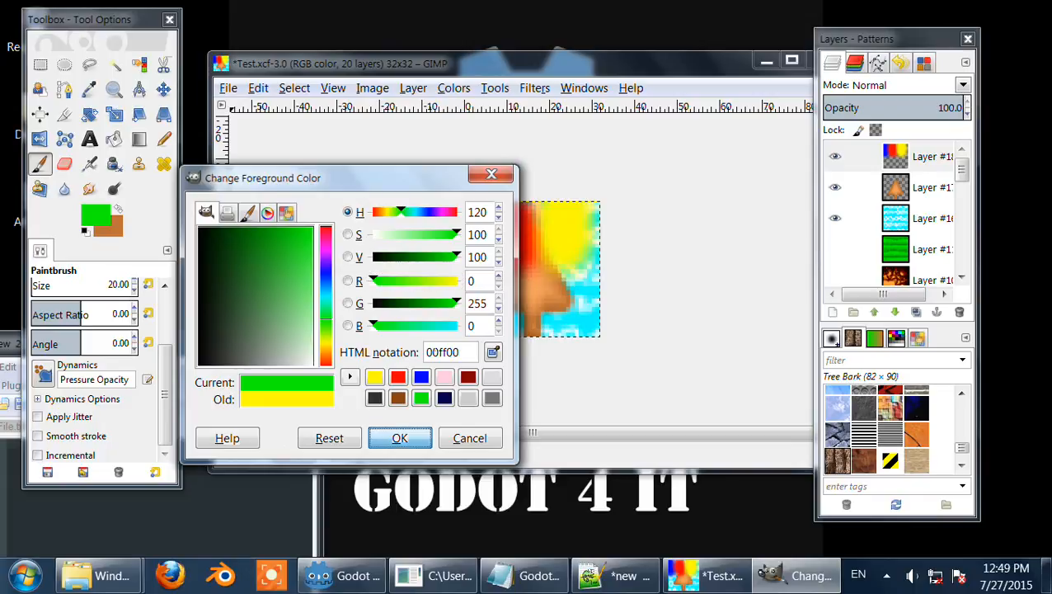
pyautogui.click(399, 438)
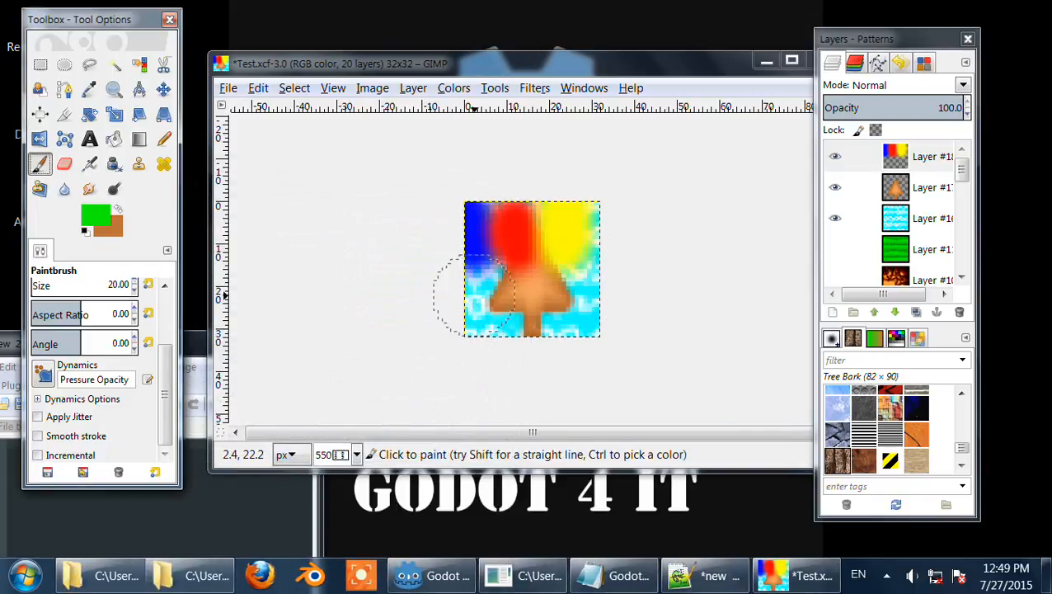
pyautogui.moveTo(470, 290); pyautogui.dragTo(474, 306)
# Step: Set the foreground to black 000000 and paint a black stroke down the bottom centre
pyautogui.click(96, 215)
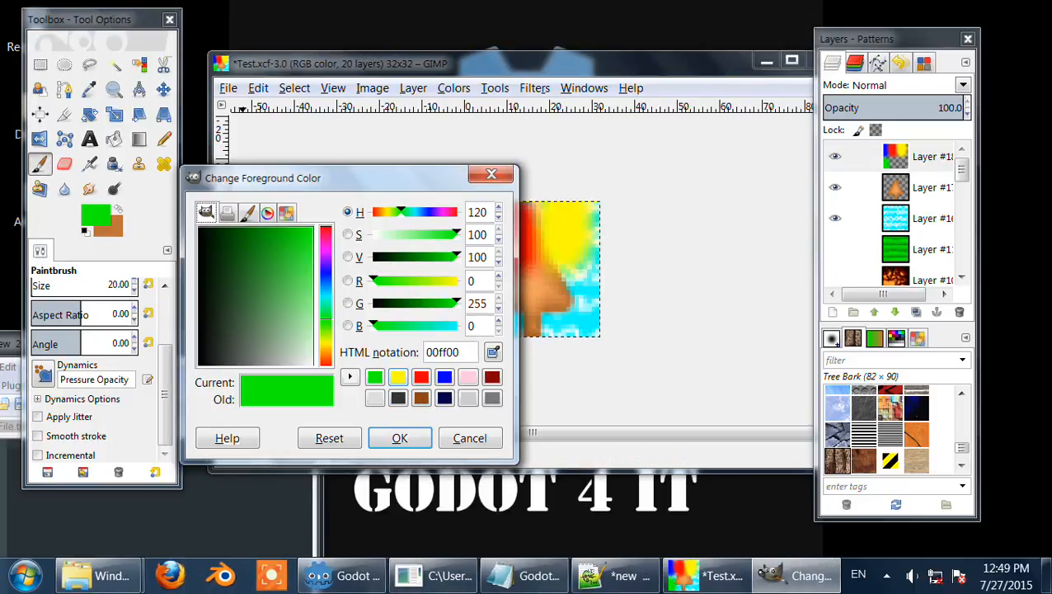
pyautogui.moveTo(247, 248); pyautogui.dragTo(198, 364)
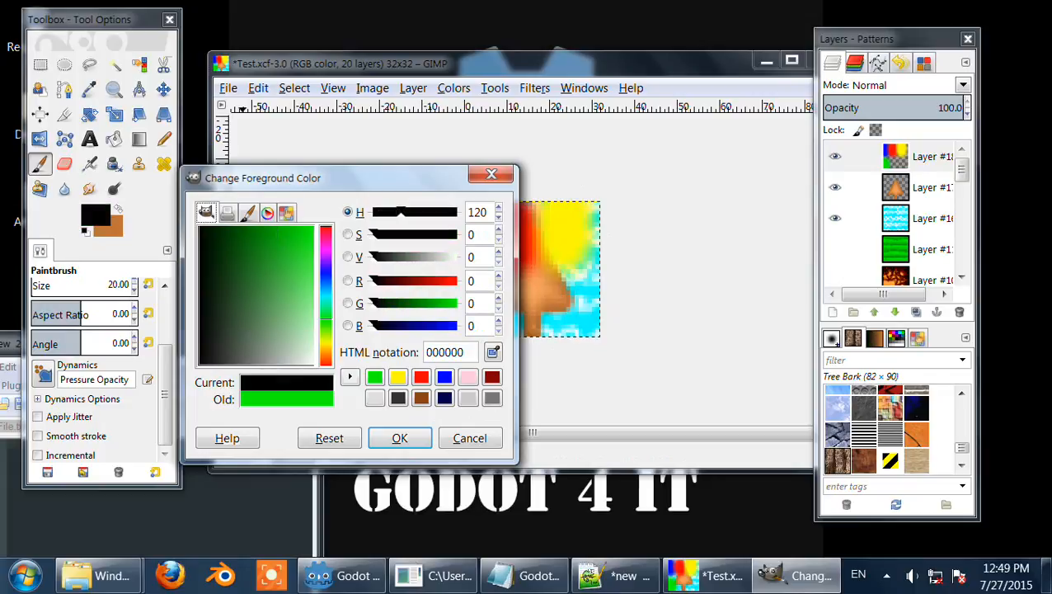
pyautogui.click(399, 438)
pyautogui.moveTo(528, 297); pyautogui.dragTo(521, 350)
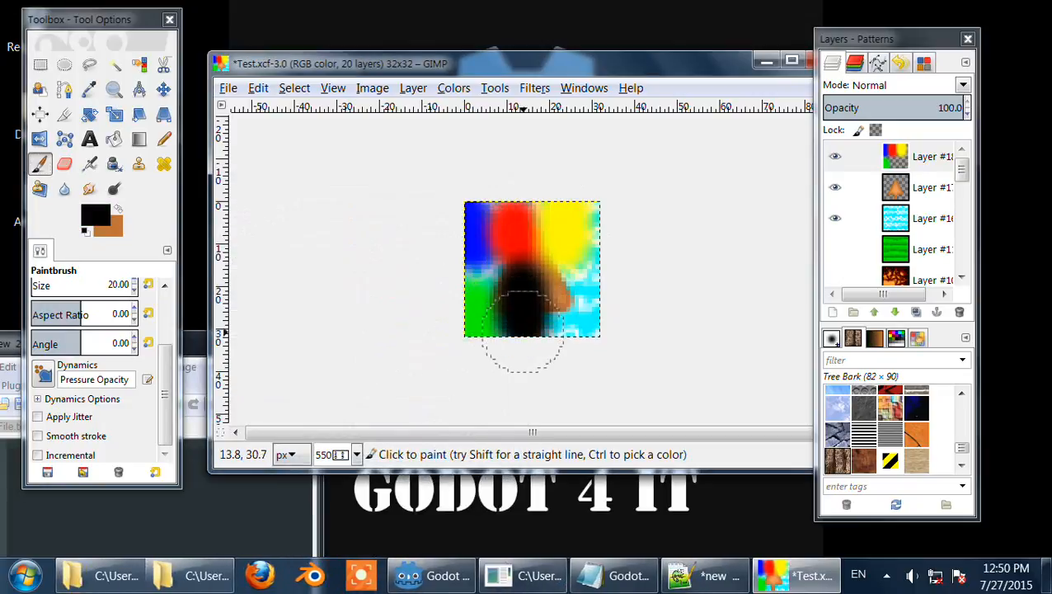
# Step: Set the foreground to white and paint a white blob in the lower-right corner
pyautogui.click(96, 215)
pyautogui.moveTo(284, 347); pyautogui.dragTo(313, 366)
pyautogui.click(399, 438)
pyautogui.moveTo(554, 313)
pyautogui.mouseDown()
pyautogui.moveTo(578, 311)
pyautogui.moveTo(576, 347)
pyautogui.mouseUp()
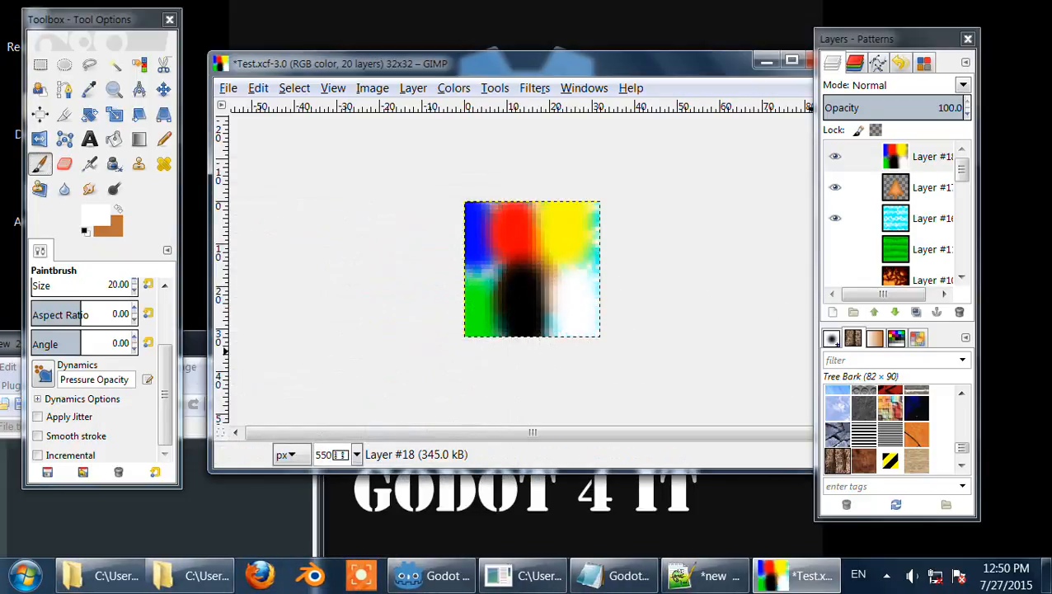
# Step: Duplicate the painted layer and rotate the copy 90° counter-clockwise
pyautogui.click(915, 312)
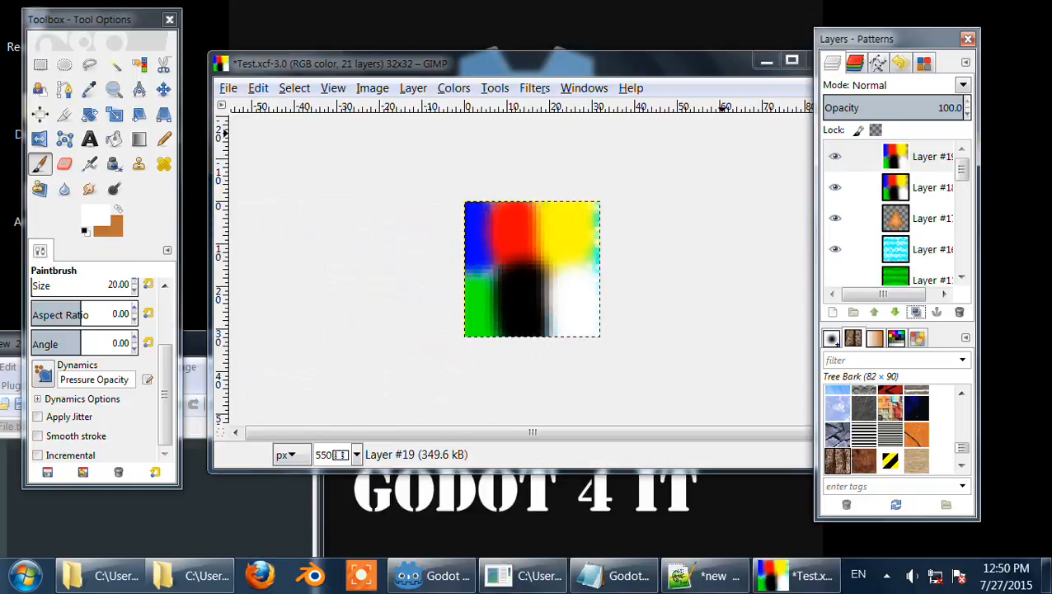
pyautogui.click(413, 87)
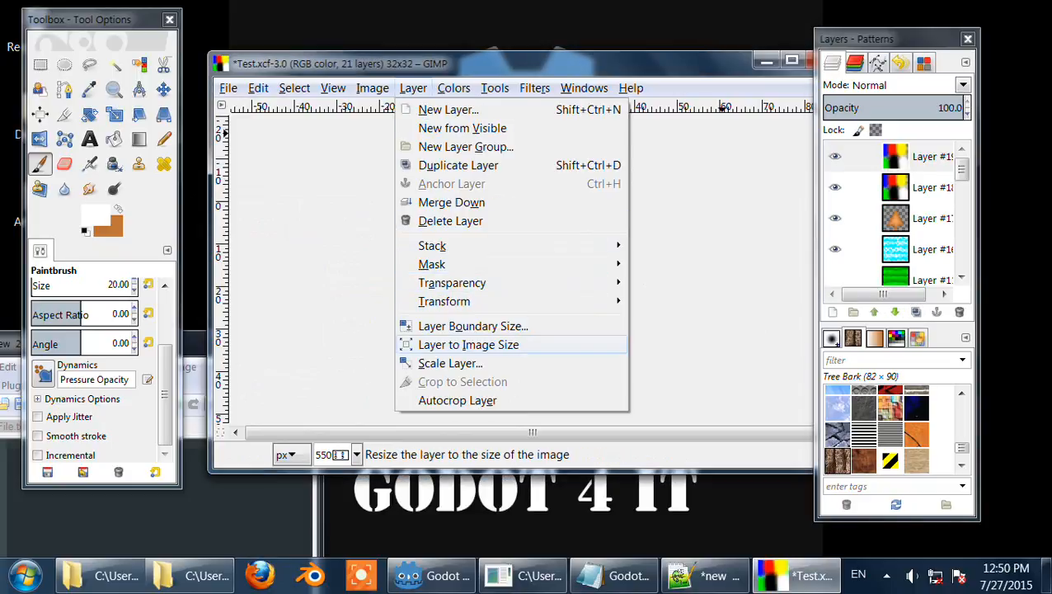
pyautogui.moveTo(443, 301)
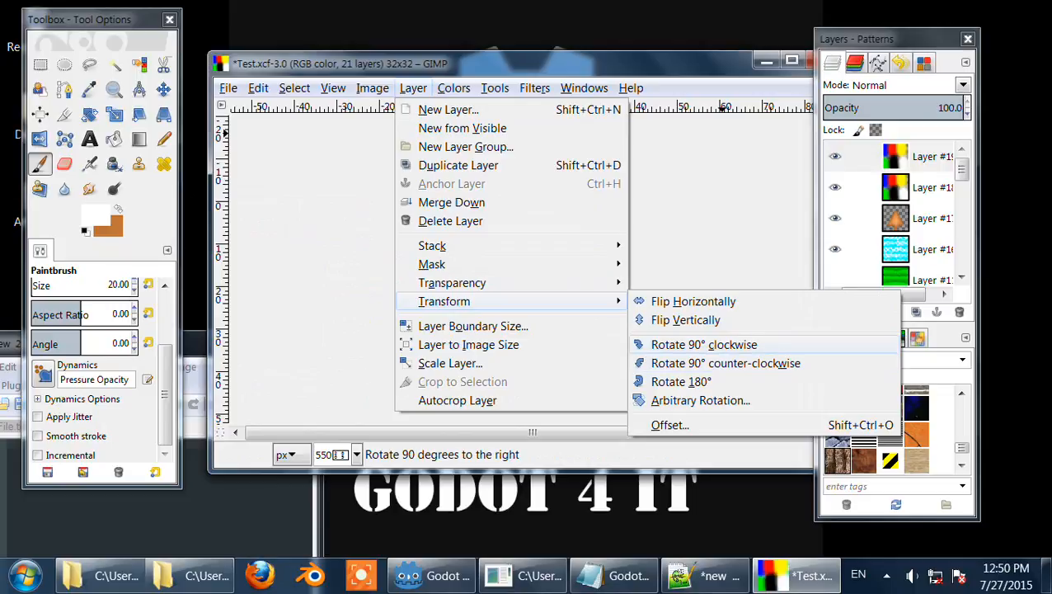
pyautogui.click(726, 363)
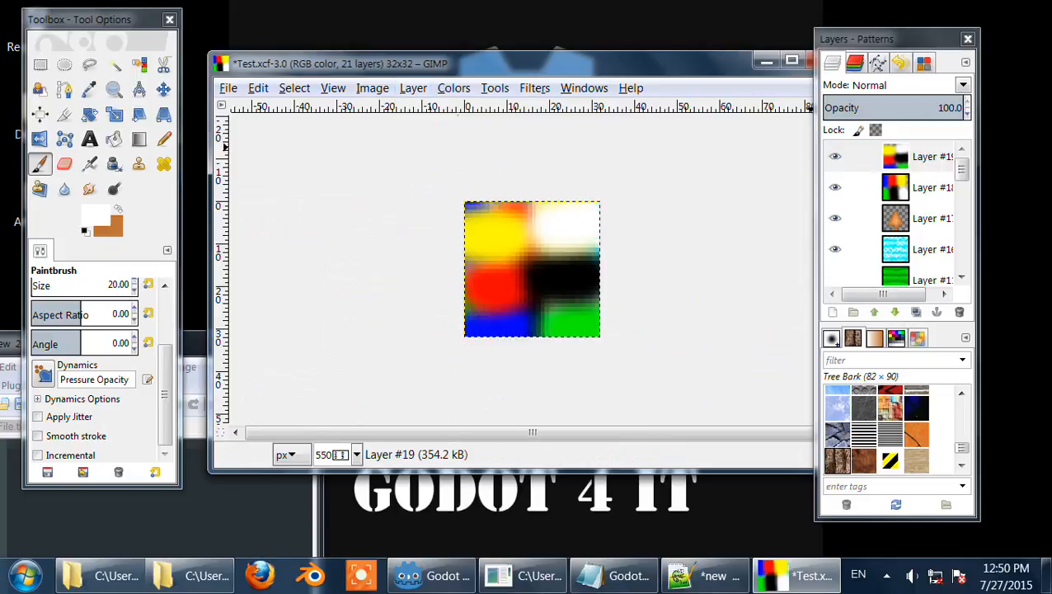
# Step: Set the duplicate layer's blend mode to Hard light, trying Screen and Multiply along the way
pyautogui.scroll(-3, 890, 85)
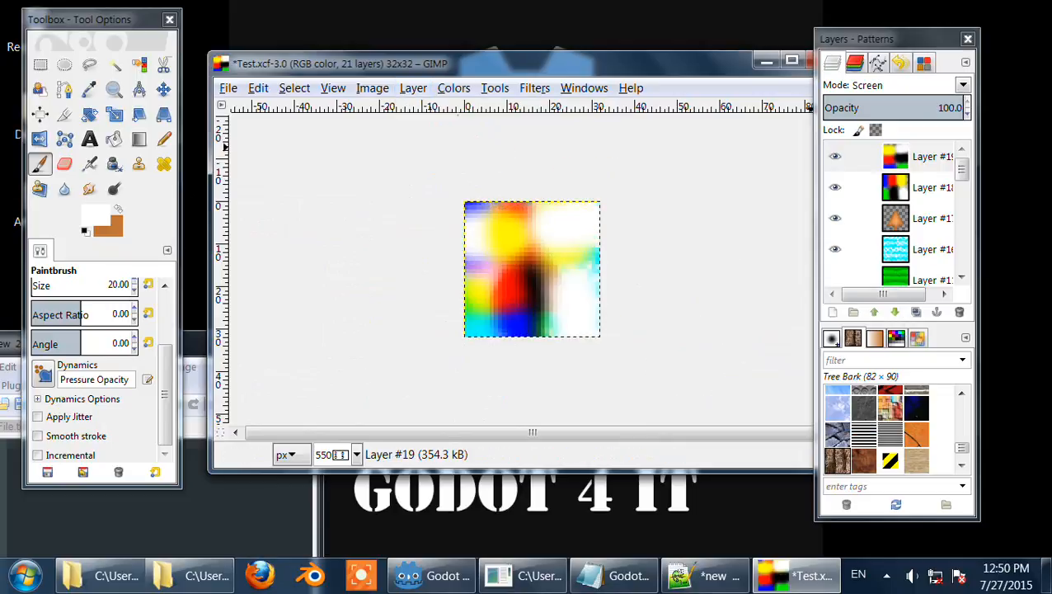
pyautogui.scroll(-1, 890, 85)
pyautogui.scroll(1, 891, 85)
pyautogui.scroll(-4, 891, 85)
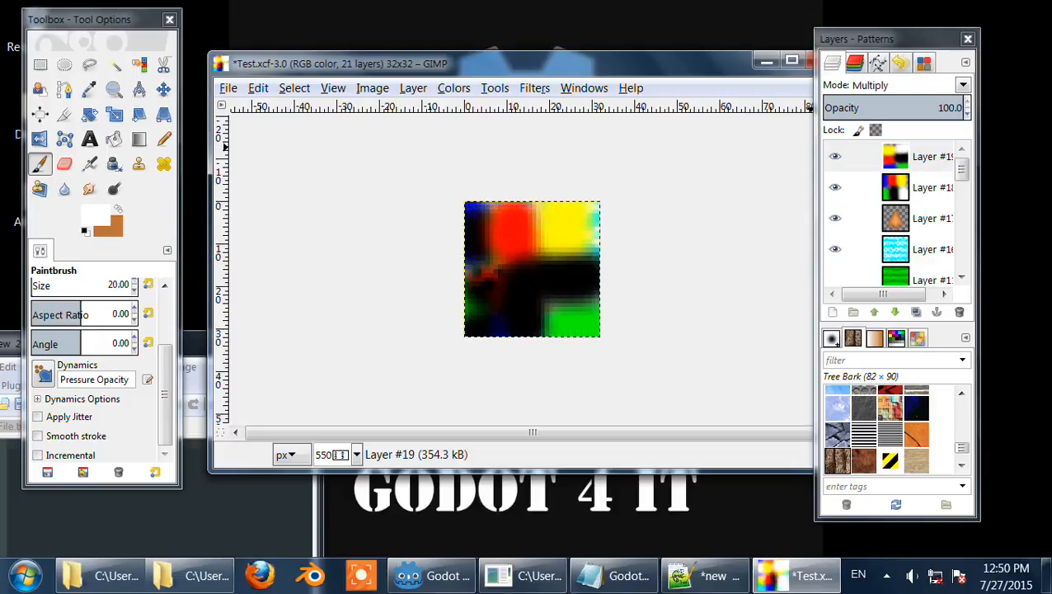
pyautogui.scroll(-4, 891, 85)
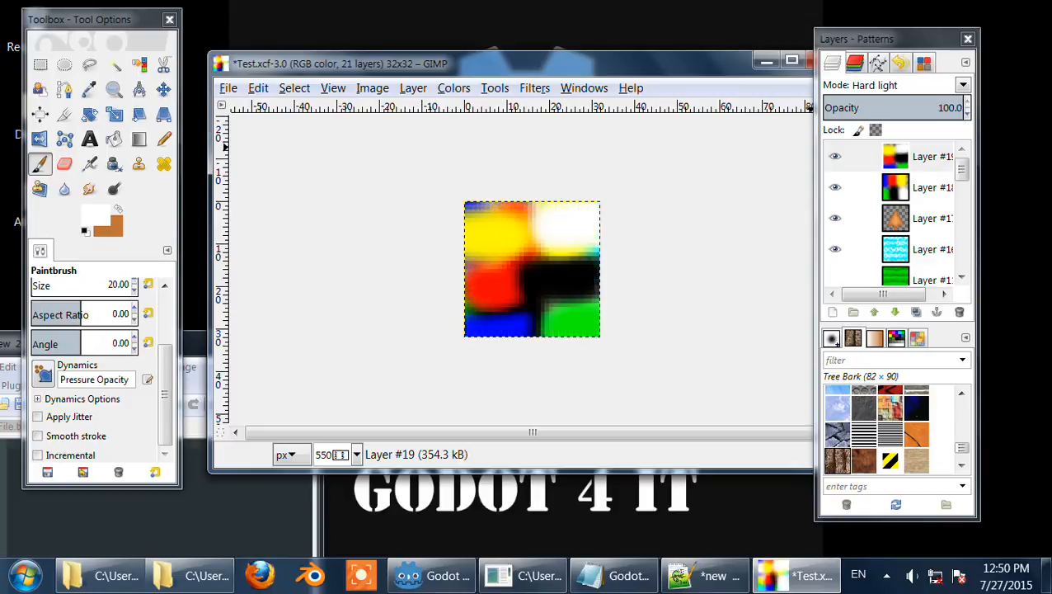
# Step: Delete the duplicated Hard light layer
pyautogui.click(958, 312)
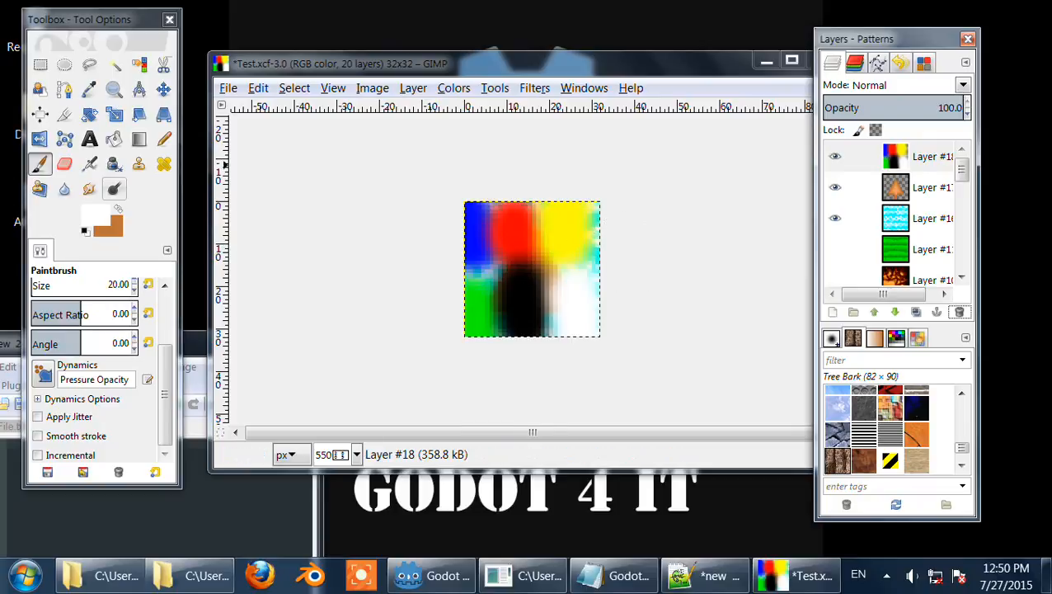
# Step: Set the foreground to a dark red a10000 and fill the whole layer with it
pyautogui.click(96, 214)
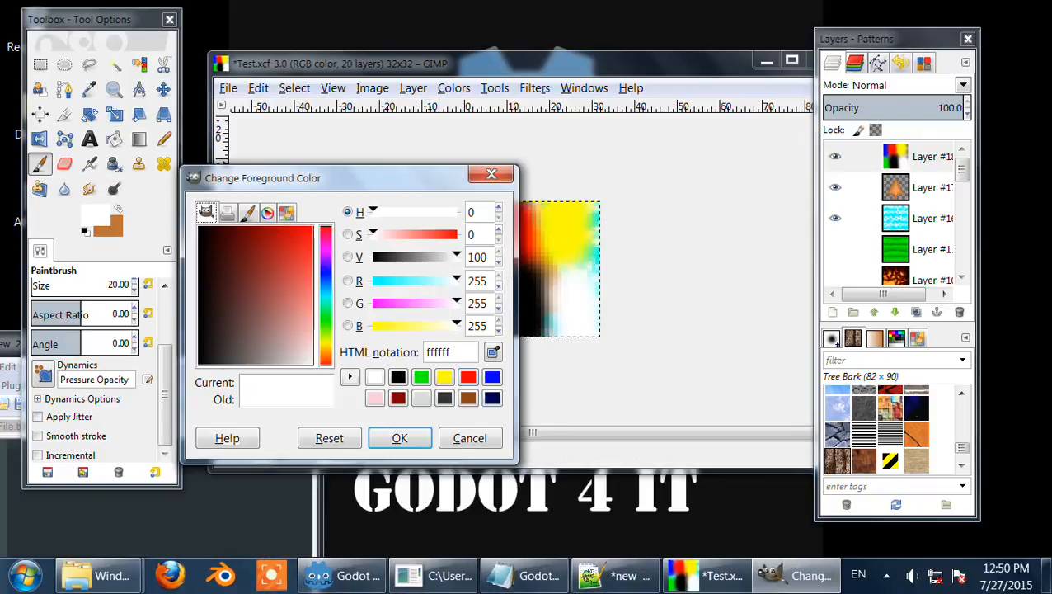
pyautogui.click(468, 377)
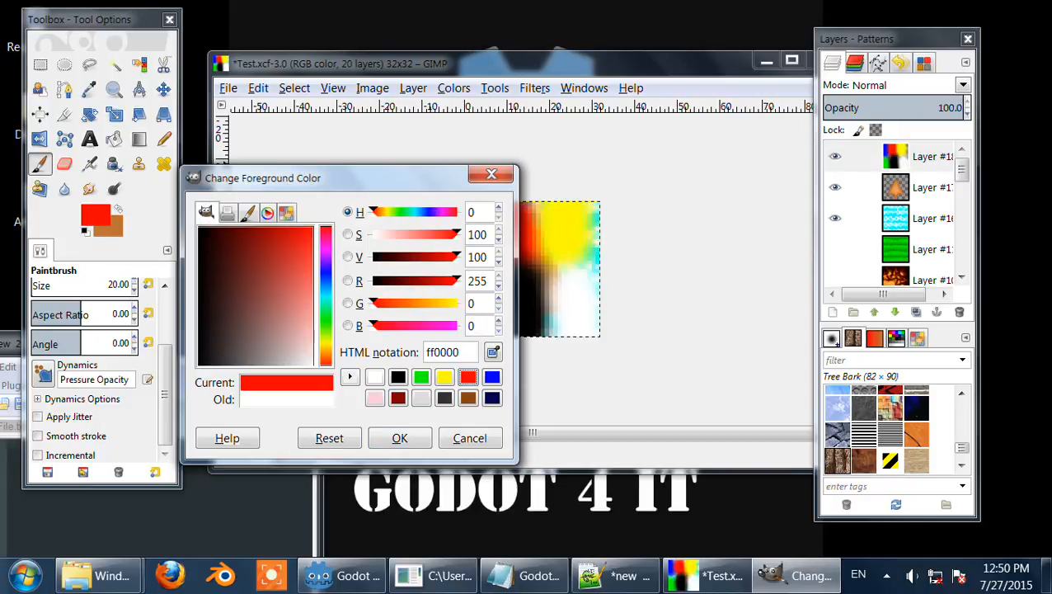
pyautogui.moveTo(449, 257); pyautogui.dragTo(426, 257)
pyautogui.click(400, 438)
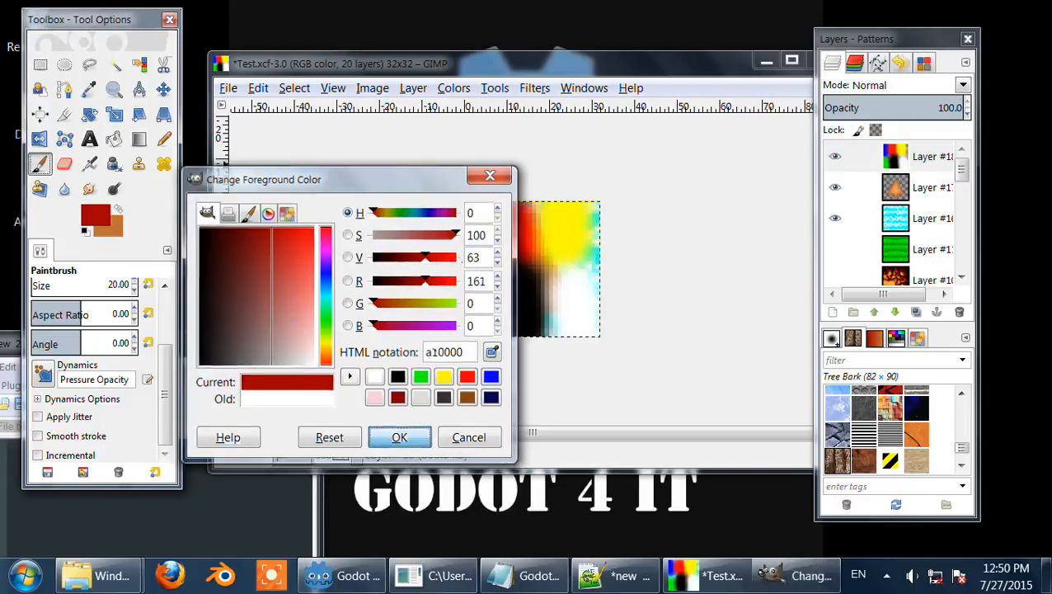
pyautogui.moveTo(433, 211)
pyautogui.mouseDown()
pyautogui.moveTo(693, 214)
pyautogui.moveTo(384, 253)
pyautogui.moveTo(476, 251)
pyautogui.moveTo(402, 279)
pyautogui.moveTo(634, 293)
pyautogui.moveTo(470, 308)
pyautogui.moveTo(602, 329)
pyautogui.moveTo(460, 329)
pyautogui.mouseUp()
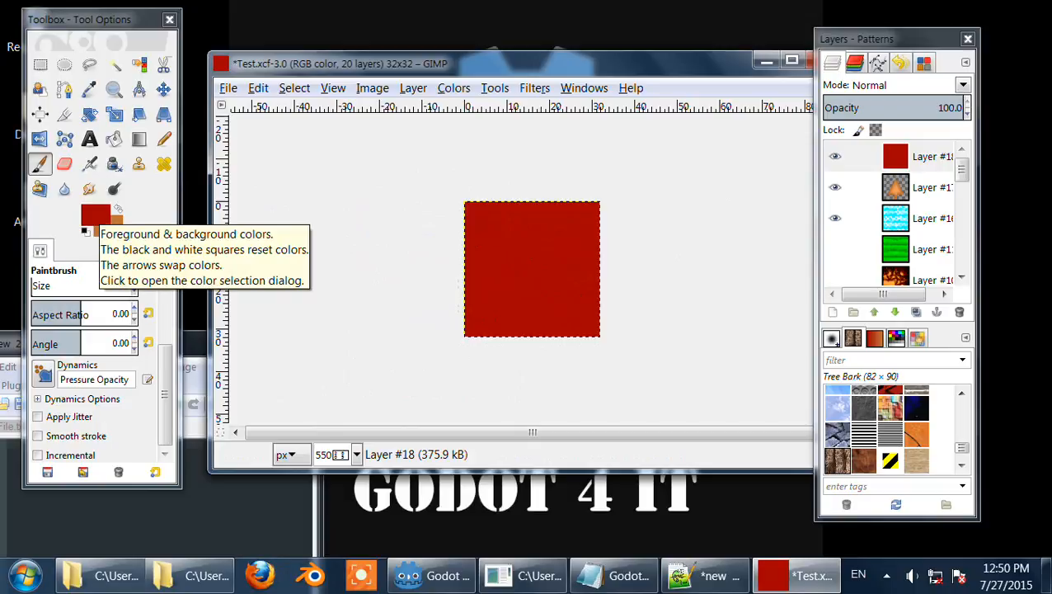
# Step: Set the foreground to dark grey 333333 and fill the whole layer with it, trying green first
pyautogui.click(92, 216)
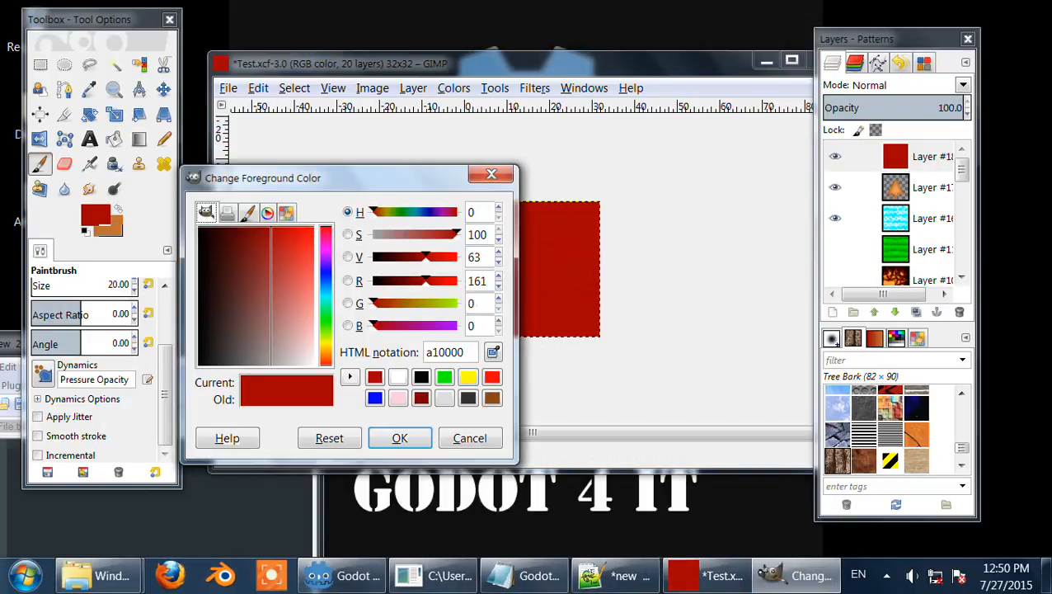
pyautogui.click(444, 376)
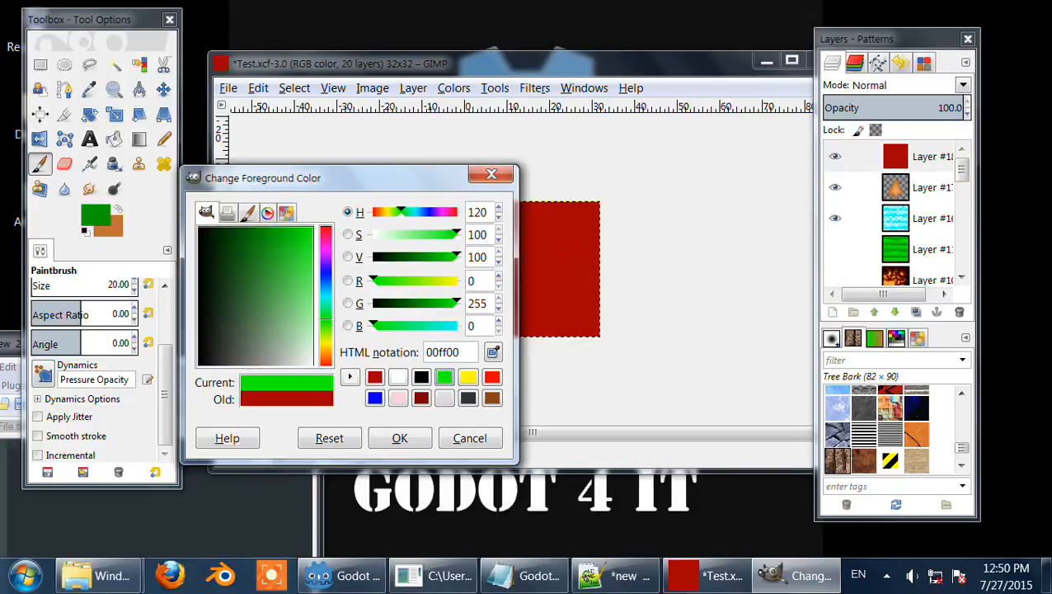
pyautogui.moveTo(416, 303); pyautogui.dragTo(434, 304)
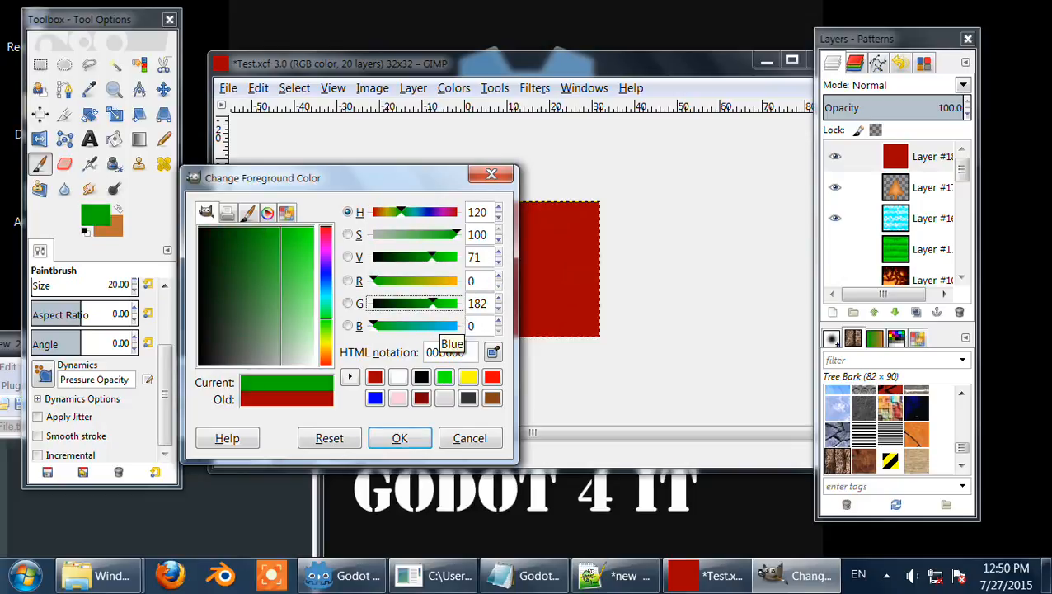
pyautogui.click(468, 398)
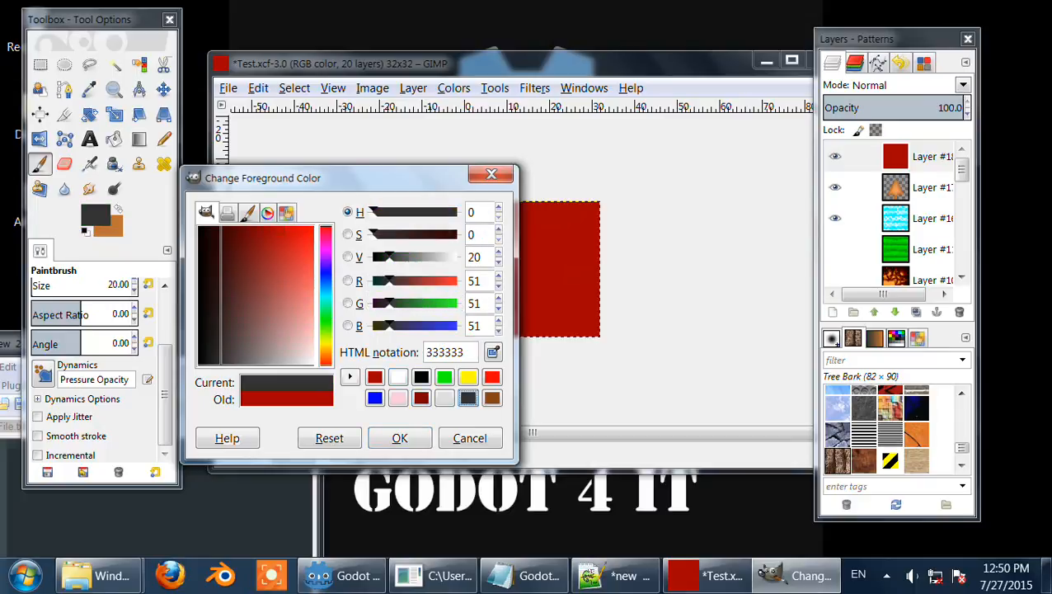
pyautogui.click(399, 437)
pyautogui.moveTo(446, 206); pyautogui.dragTo(662, 206)
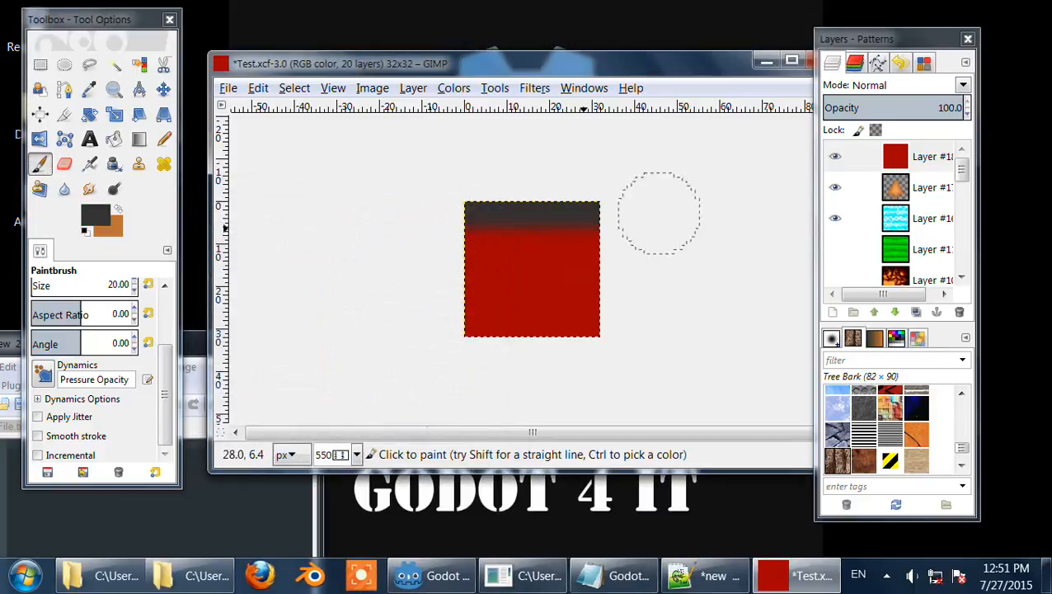
pyautogui.moveTo(634, 282); pyautogui.dragTo(552, 329)
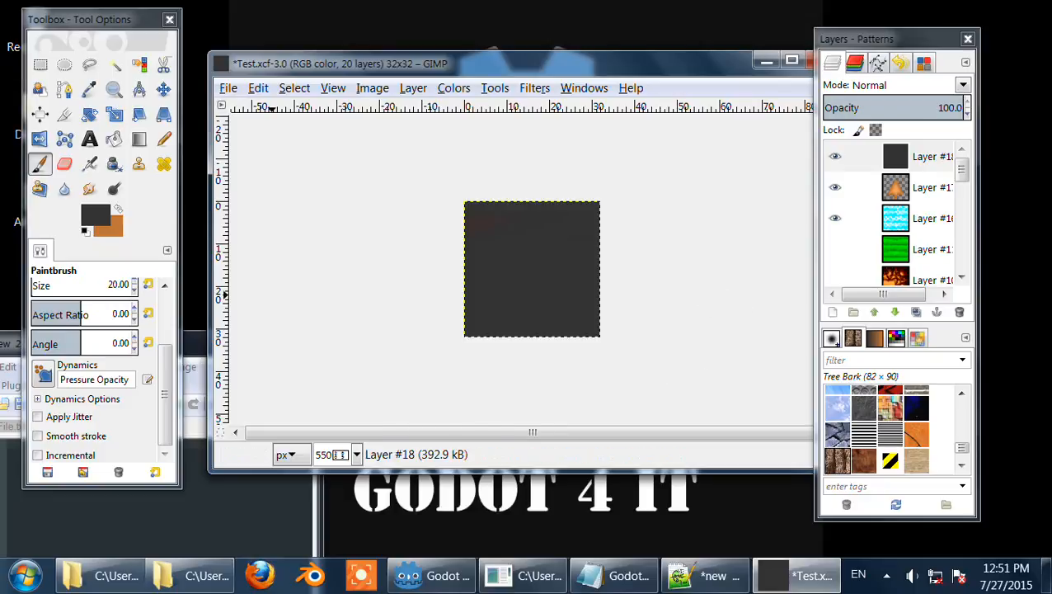
# Step: Set the foreground to light grey and paint light blobs in the top-left and bottom-right corners
pyautogui.click(118, 208)
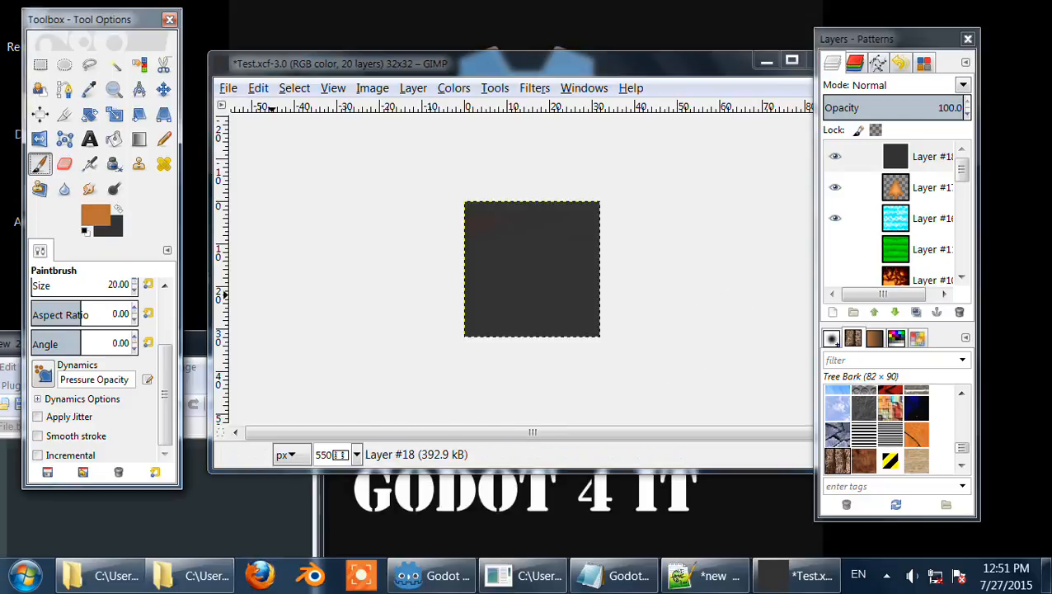
pyautogui.click(95, 216)
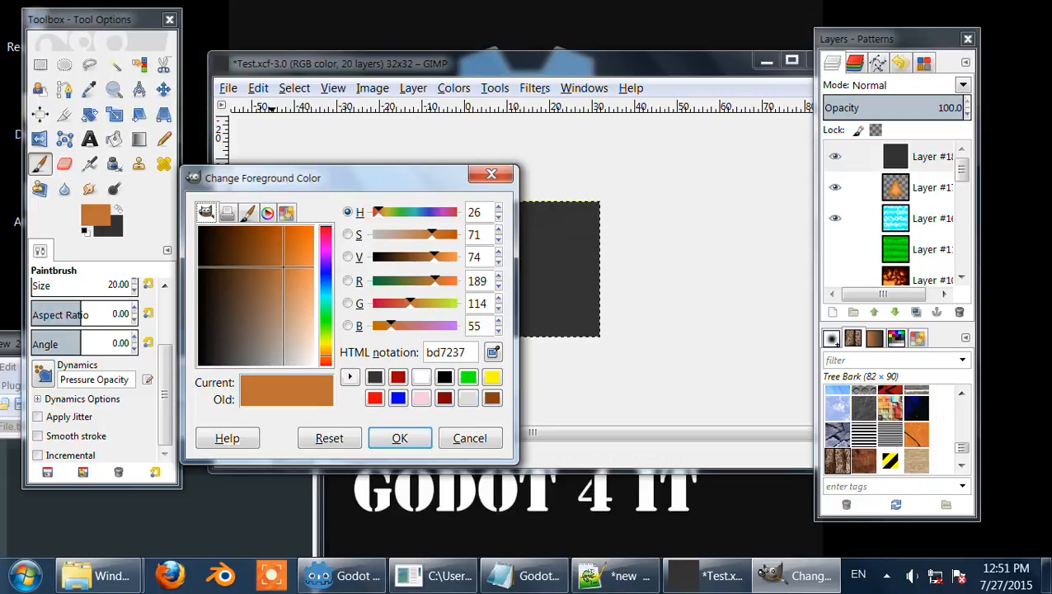
pyautogui.click(467, 397)
pyautogui.click(399, 437)
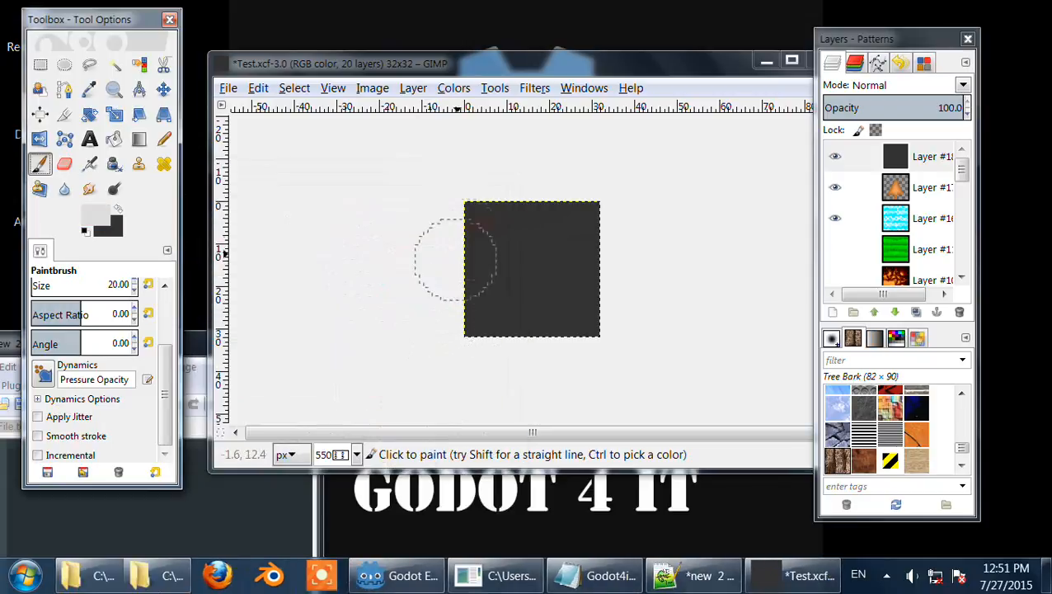
pyautogui.moveTo(463, 212)
pyautogui.mouseDown()
pyautogui.moveTo(515, 216)
pyautogui.moveTo(516, 243)
pyautogui.moveTo(429, 235)
pyautogui.mouseUp()
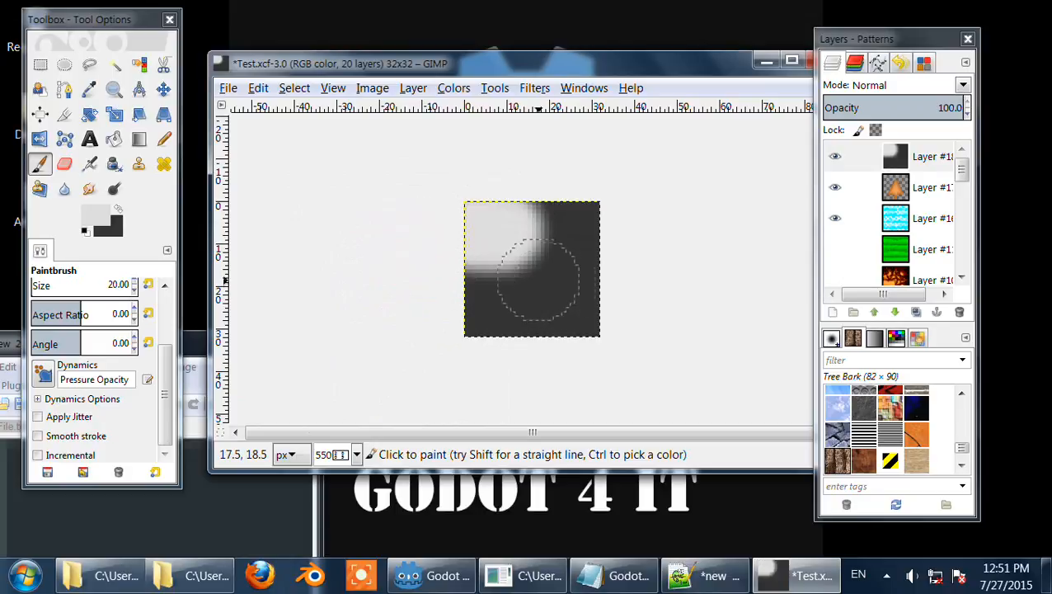
pyautogui.moveTo(544, 282)
pyautogui.mouseDown()
pyautogui.moveTo(546, 317)
pyautogui.moveTo(592, 323)
pyautogui.moveTo(568, 288)
pyautogui.mouseUp()
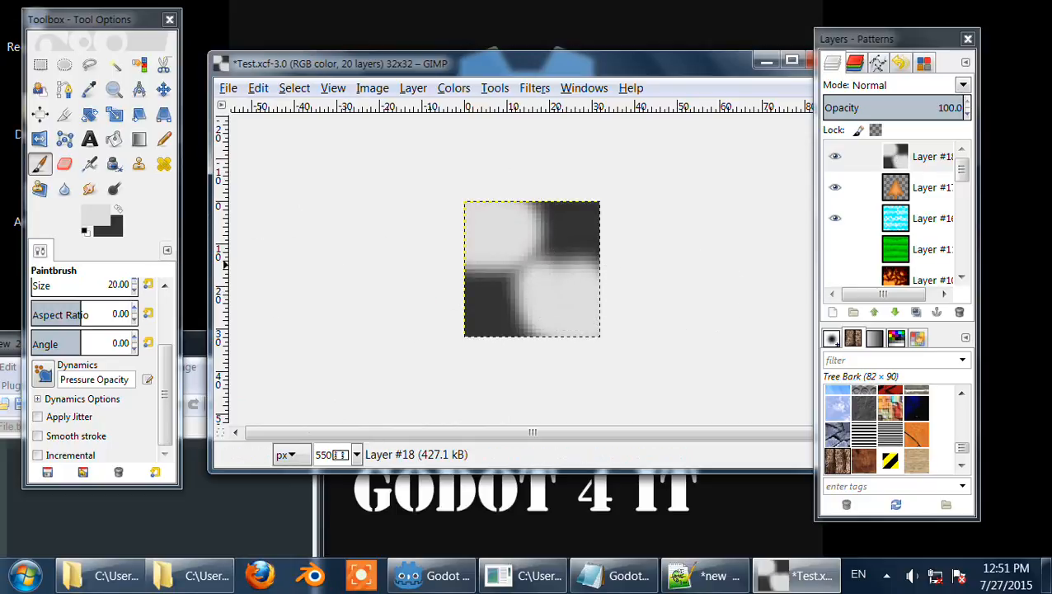
# Step: Set the foreground colour to pink from the colour history
pyautogui.click(95, 215)
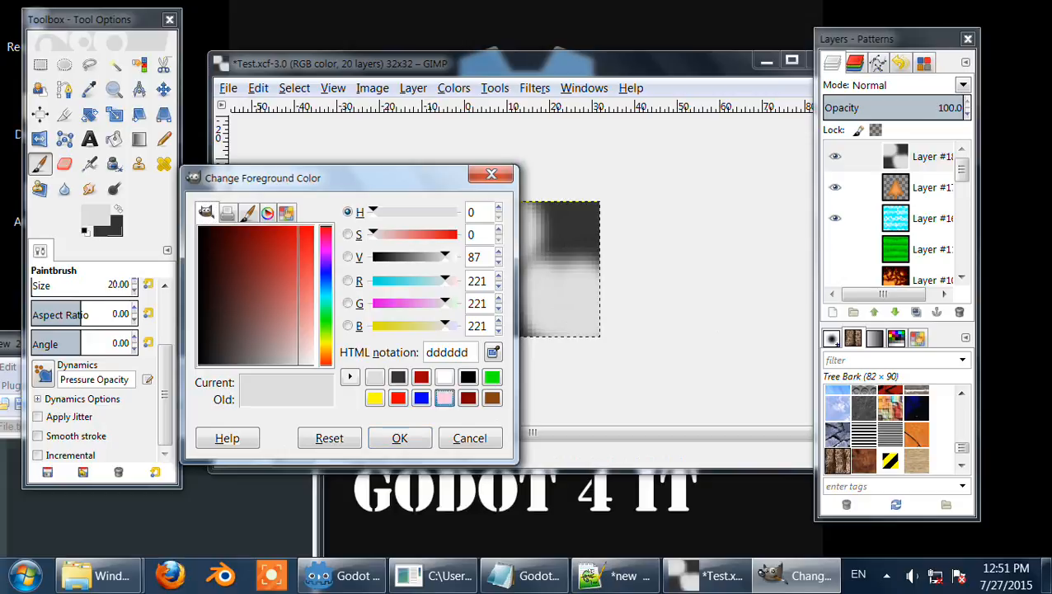
pyautogui.click(445, 398)
pyautogui.click(400, 438)
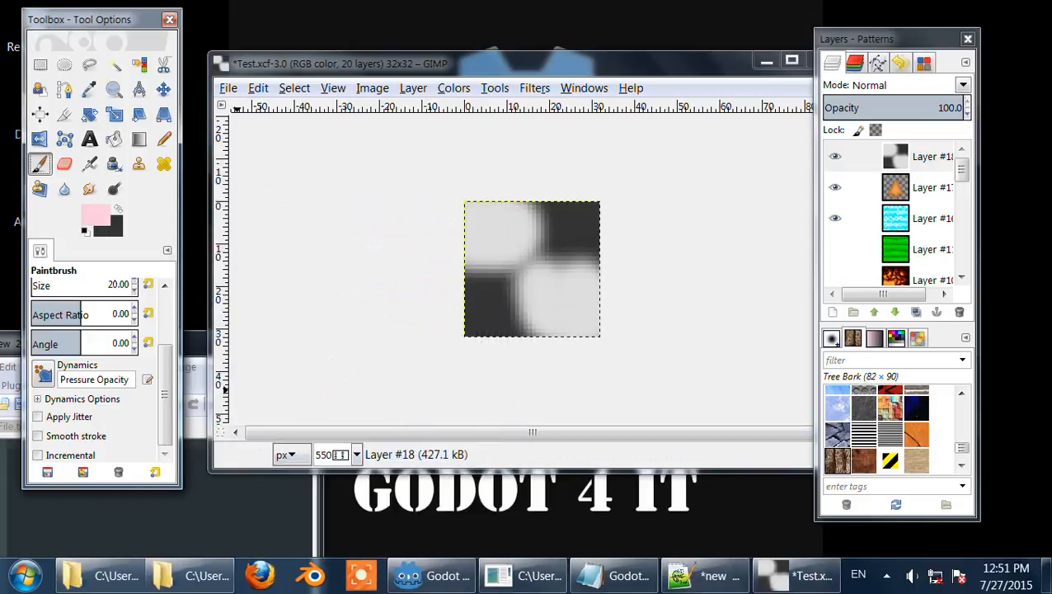
# Step: Open the AtFile.txt notes in Notepad++, enlarge the text and snap the window to the left
pyautogui.moveTo(194, 342); pyautogui.dragTo(324, 239)
pyautogui.click(135, 322)
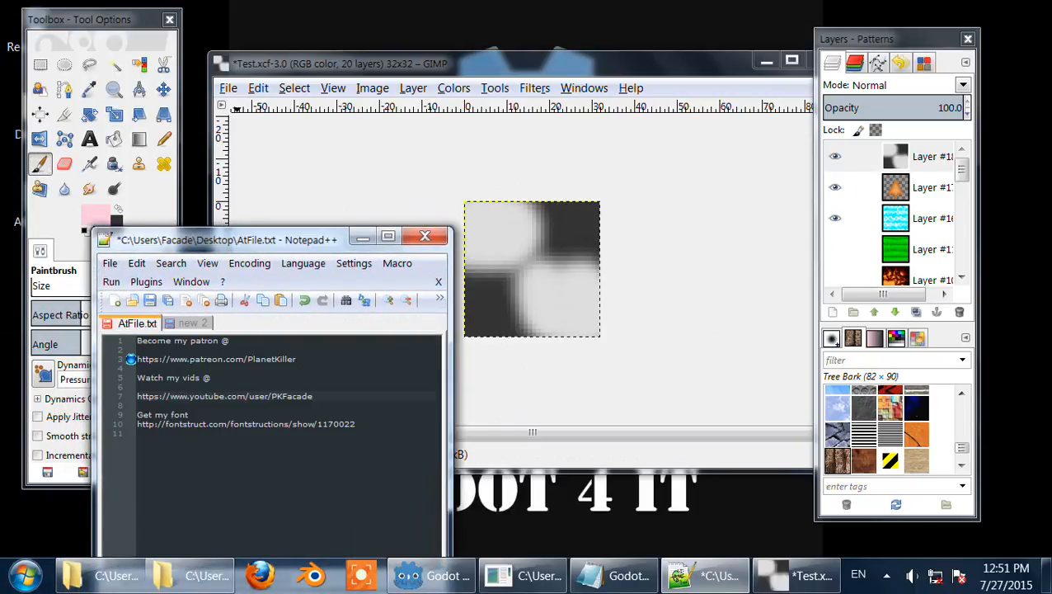
pyautogui.scroll(11, 272, 446)
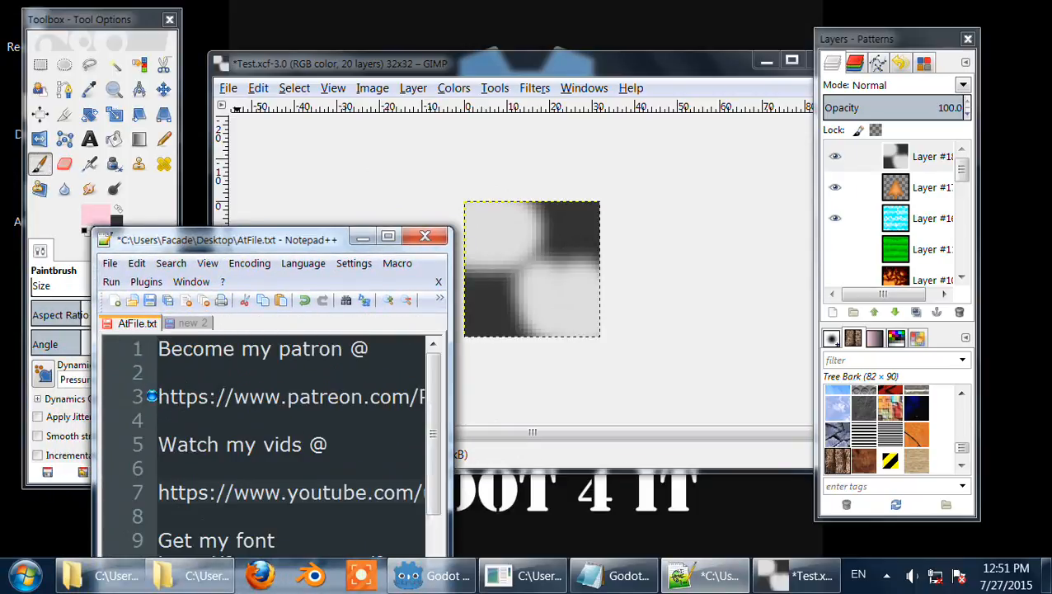
pyautogui.press('super+Left')
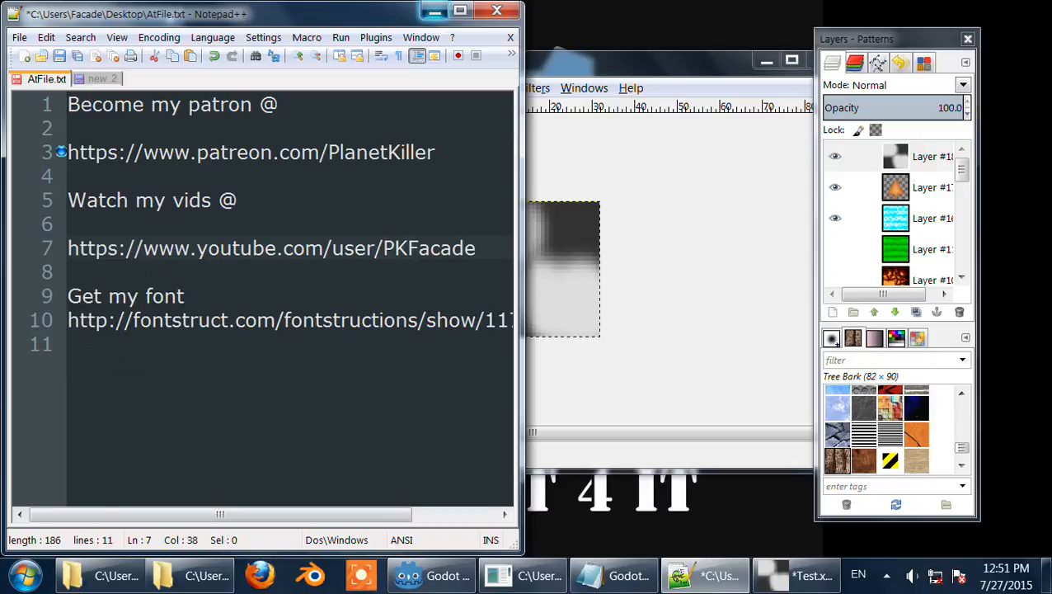
pyautogui.click(434, 10)
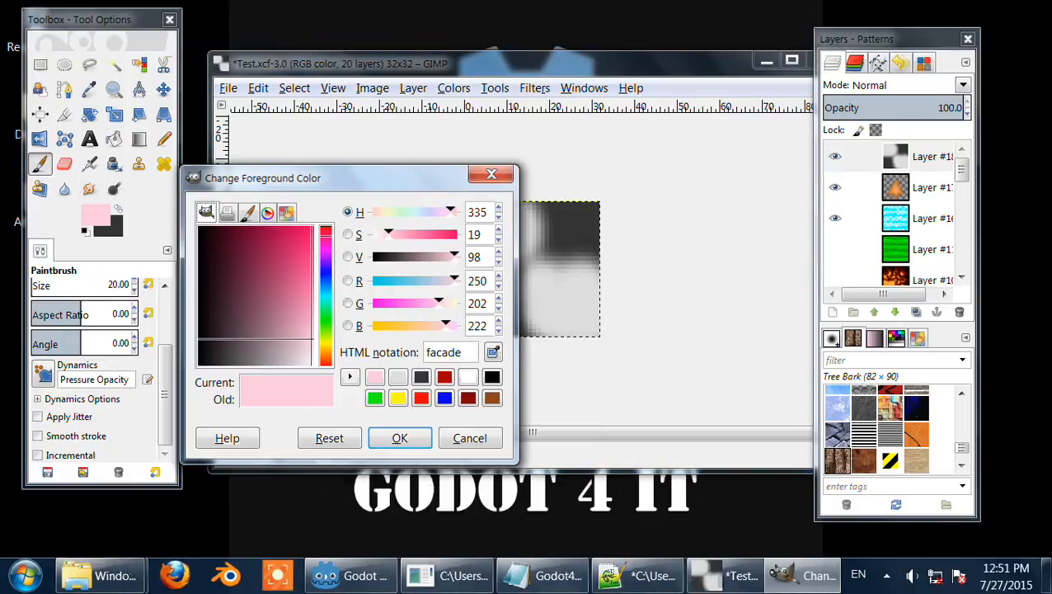
# Step: Confirm the foreground colour facade and fill the whole layer with it
pyautogui.click(402, 436)
pyautogui.moveTo(435, 223)
pyautogui.mouseDown()
pyautogui.moveTo(612, 207)
pyautogui.moveTo(500, 245)
pyautogui.moveTo(687, 269)
pyautogui.moveTo(460, 277)
pyautogui.moveTo(413, 331)
pyautogui.moveTo(521, 338)
pyautogui.mouseUp()
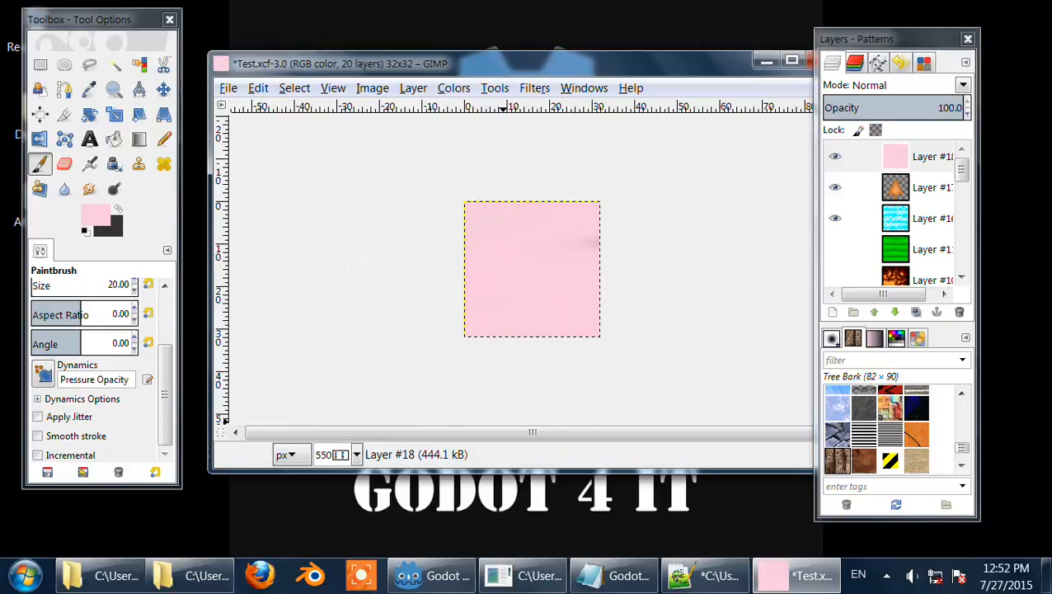
# Step: Switch to the Godot editor to view the tile map scene, then minimise it
pyautogui.click(431, 576)
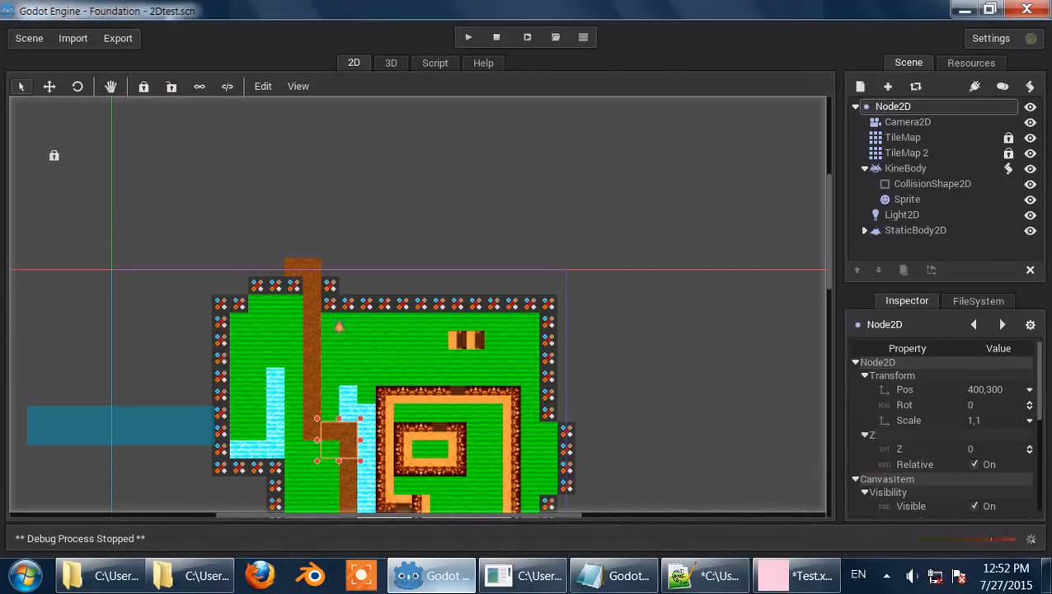
pyautogui.scroll(-5, 418, 305)
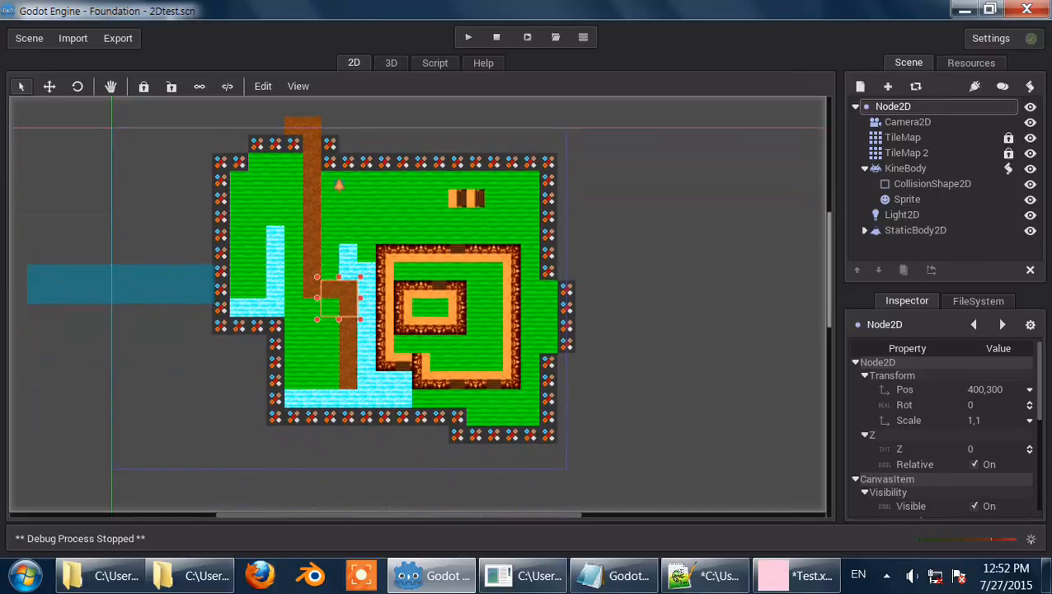
pyautogui.click(964, 9)
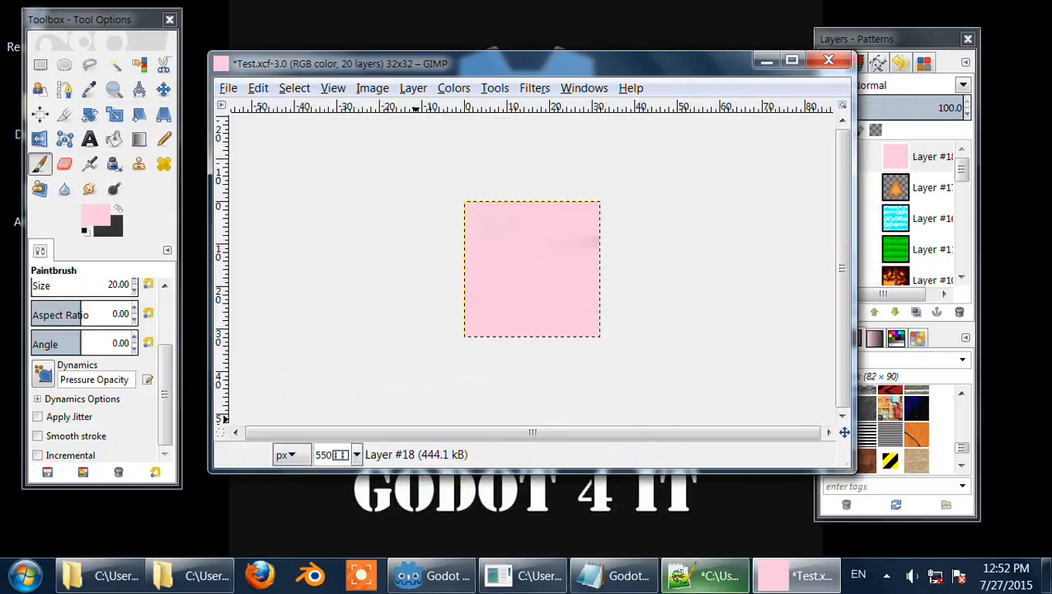
# Step: Bring up the Notepad++ notes window and widen it
pyautogui.click(700, 577)
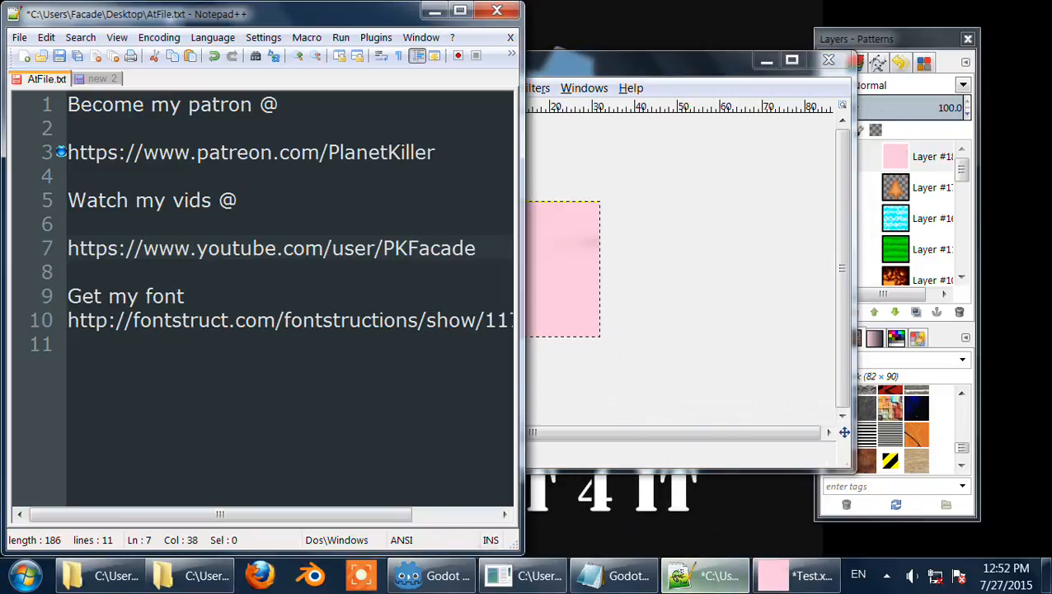
pyautogui.click(700, 577)
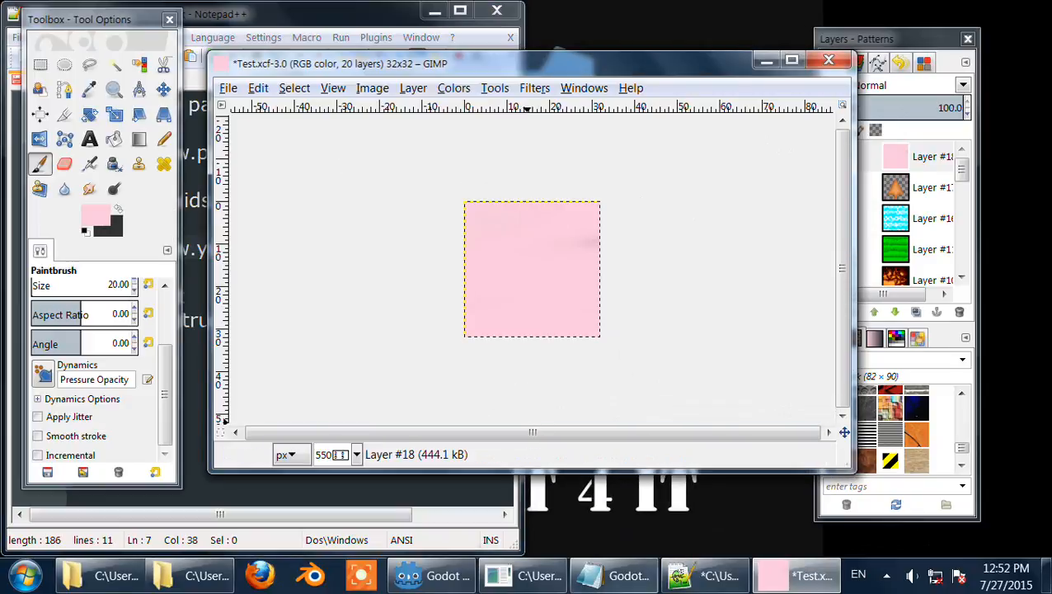
pyautogui.click(701, 577)
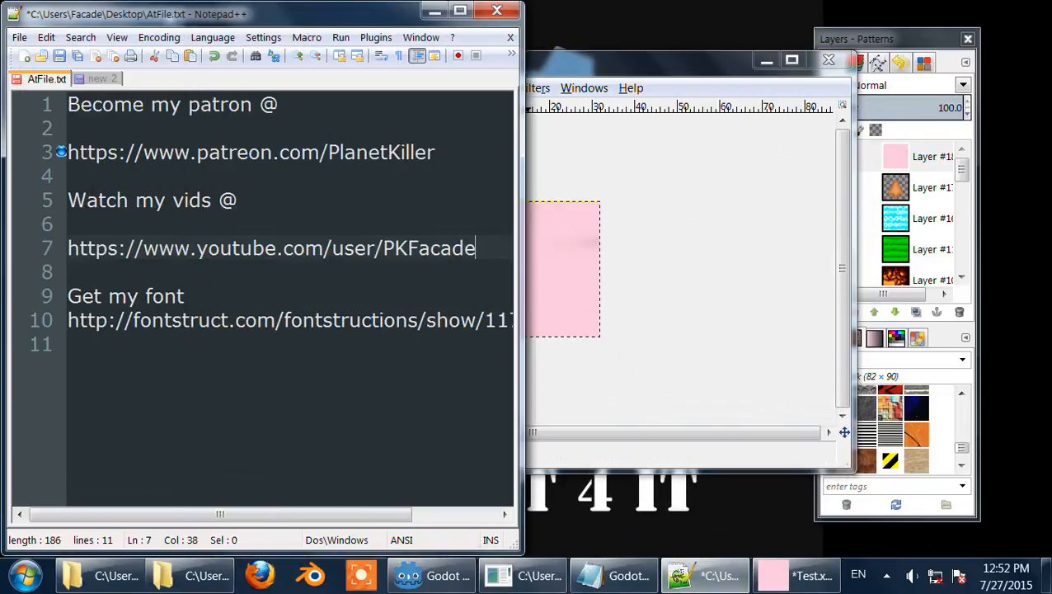
pyautogui.moveTo(523, 476); pyautogui.dragTo(694, 477)
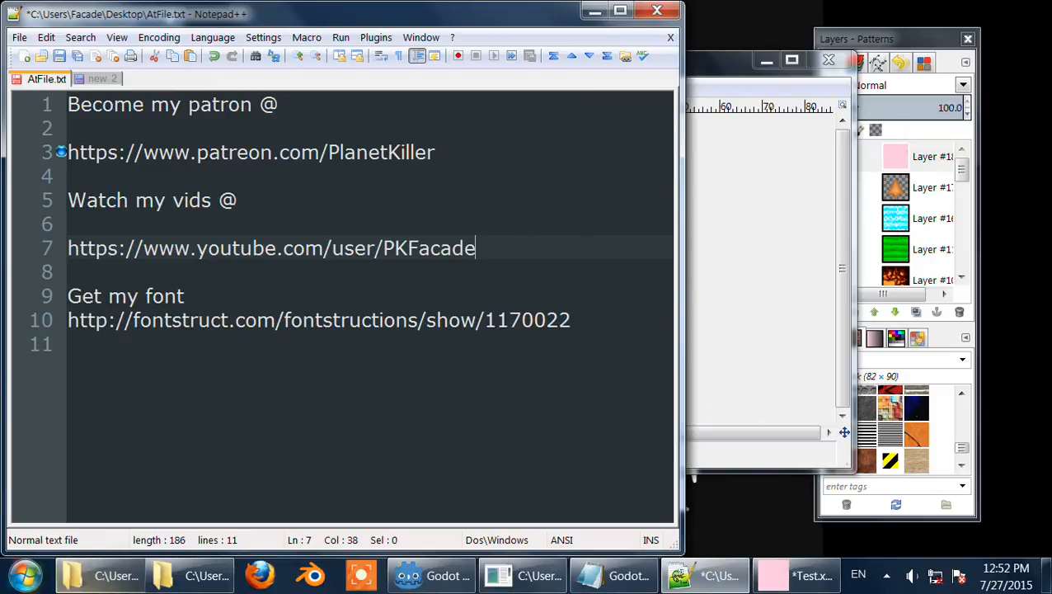
# Step: Open the Test project folder window in Explorer
pyautogui.moveTo(103, 575)
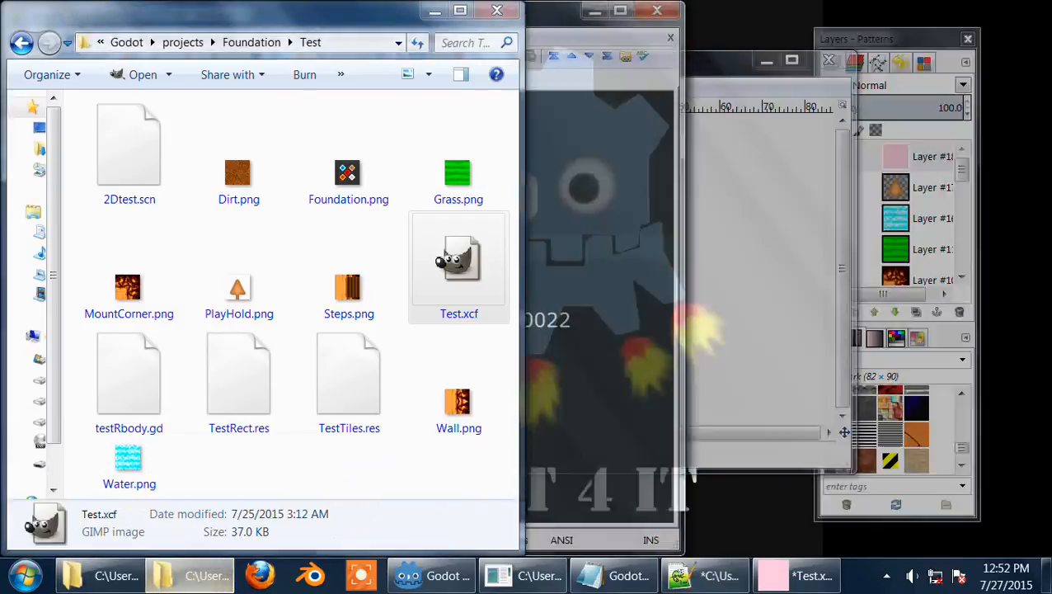
pyautogui.click(334, 482)
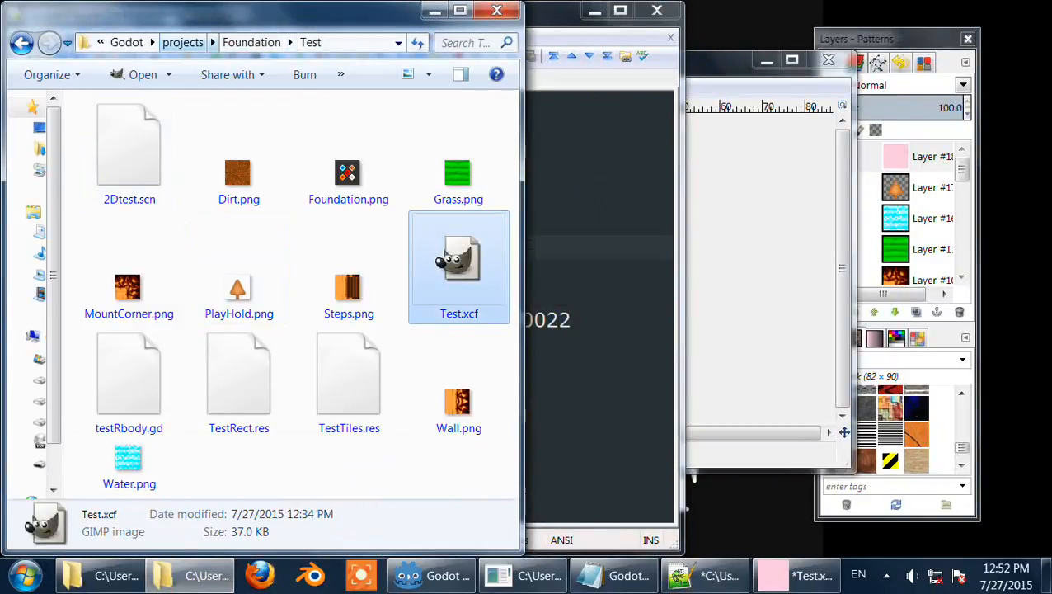
# Step: Open Computer, select the Data (E:) drive and browse through the drive list
pyautogui.click(25, 575)
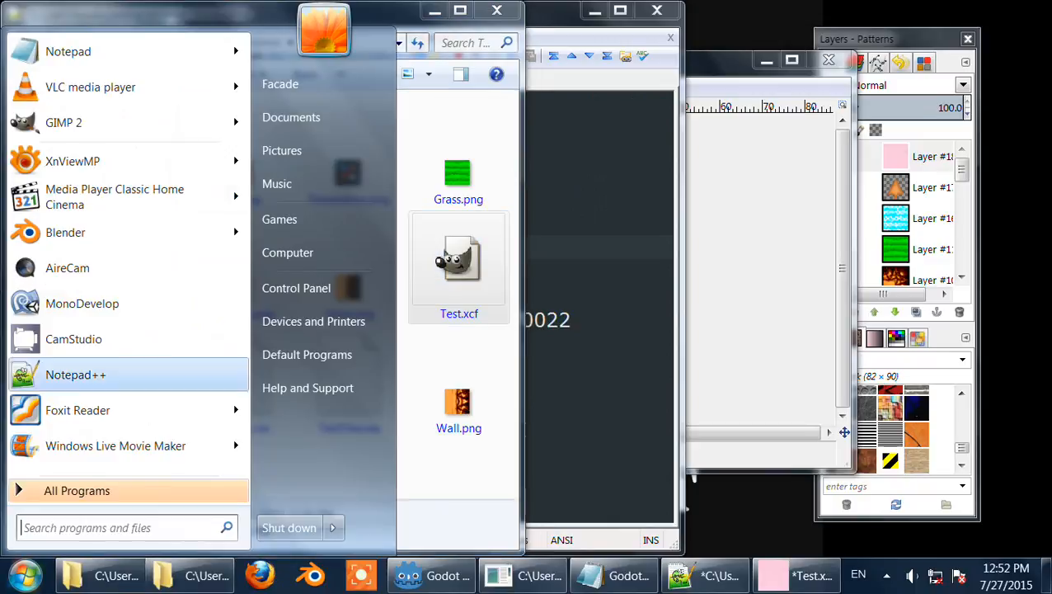
pyautogui.click(307, 254)
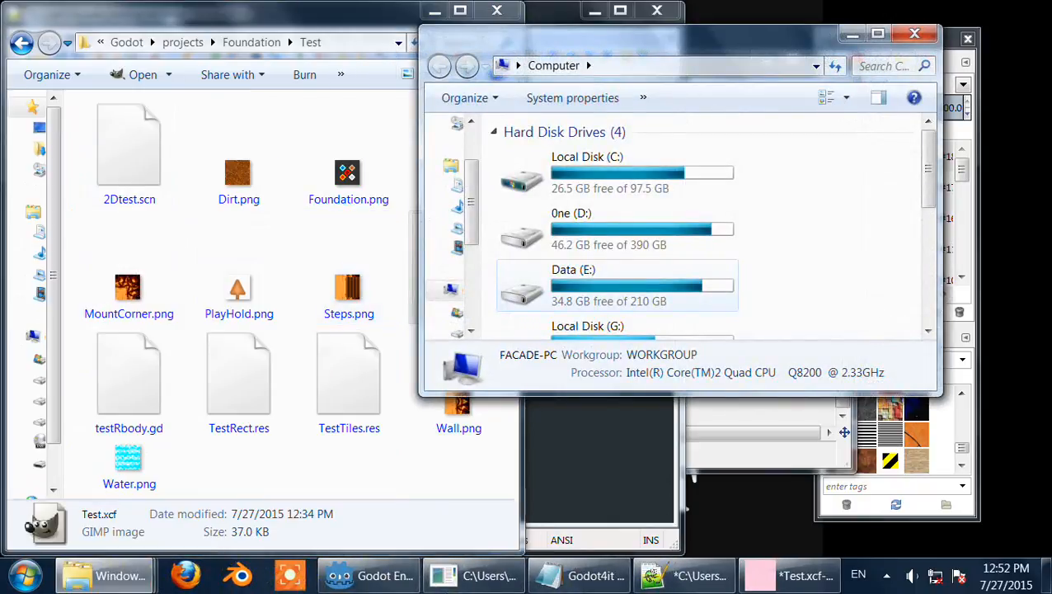
pyautogui.click(619, 278)
pyautogui.scroll(-5, 619, 277)
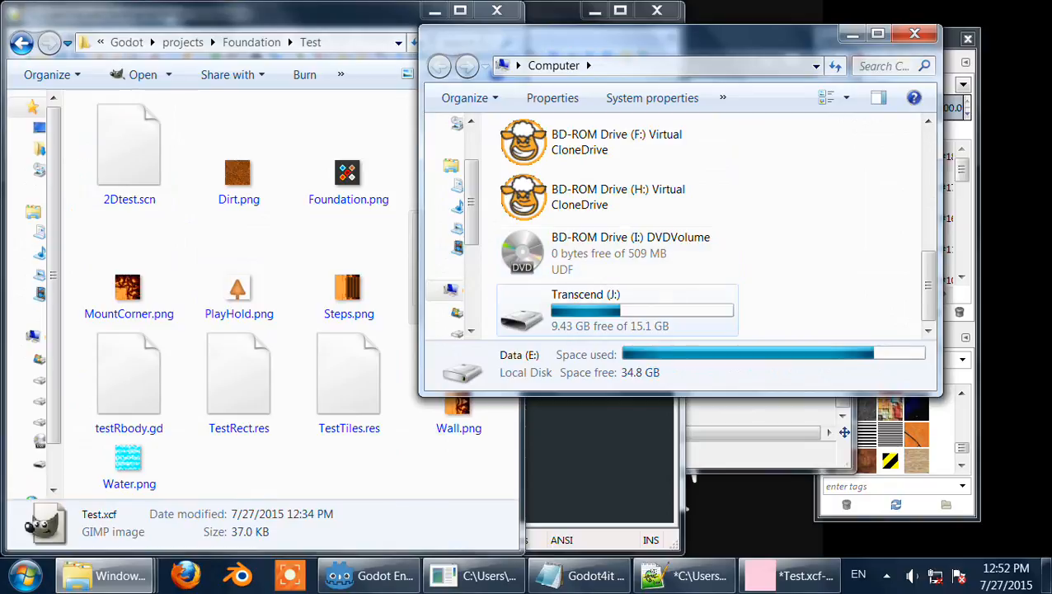
# Step: Browse the Transcend (J:) drive to the Godot\kawaii folder, preview the Kawaii font full-screen, then close the preview and drive window
pyautogui.doubleClick(593, 310)
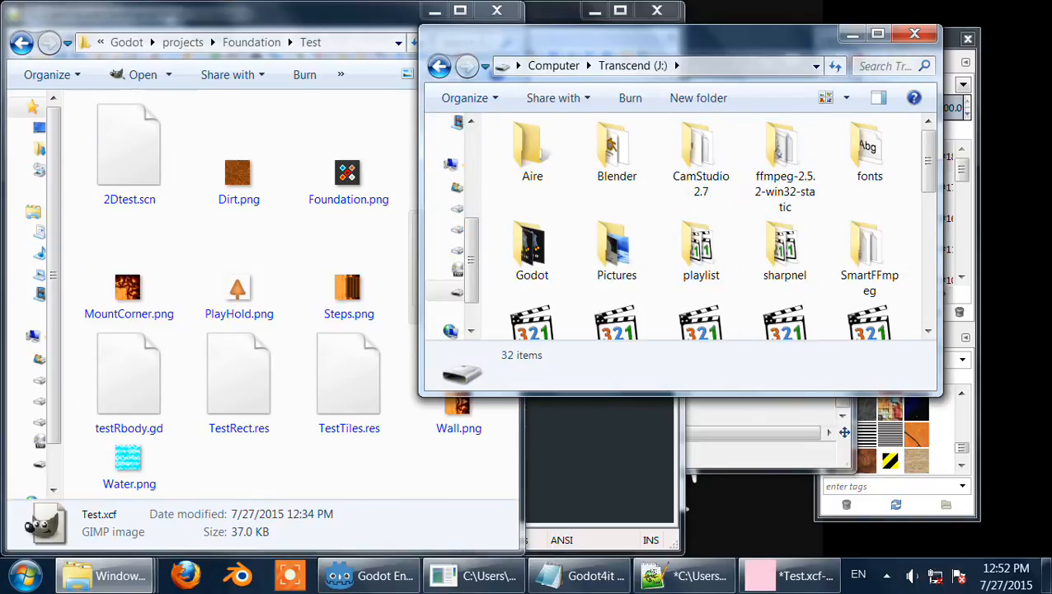
pyautogui.doubleClick(532, 248)
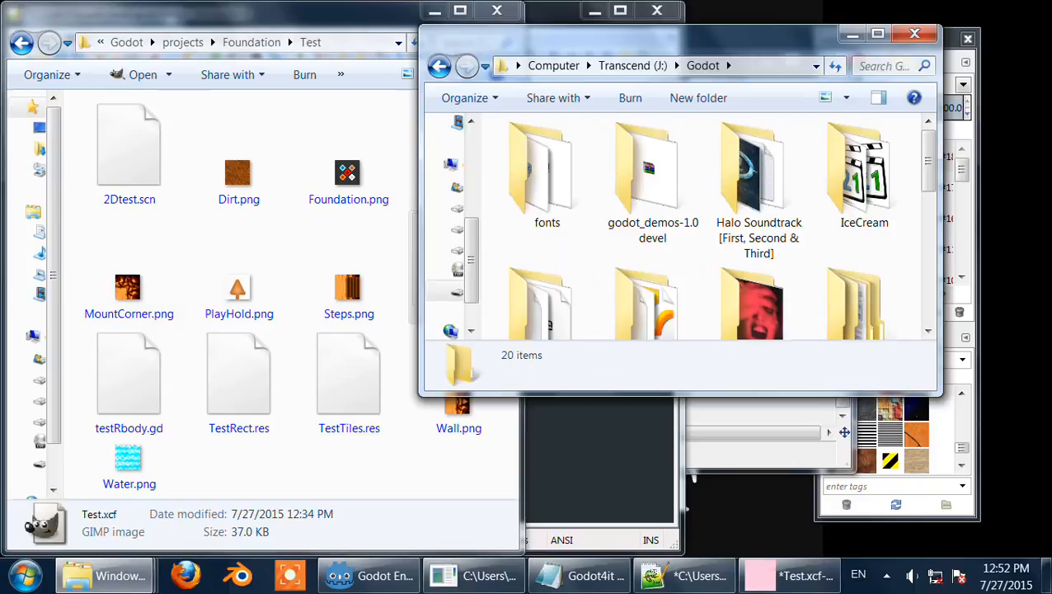
pyautogui.scroll(-1, 717, 227)
pyautogui.doubleClick(544, 264)
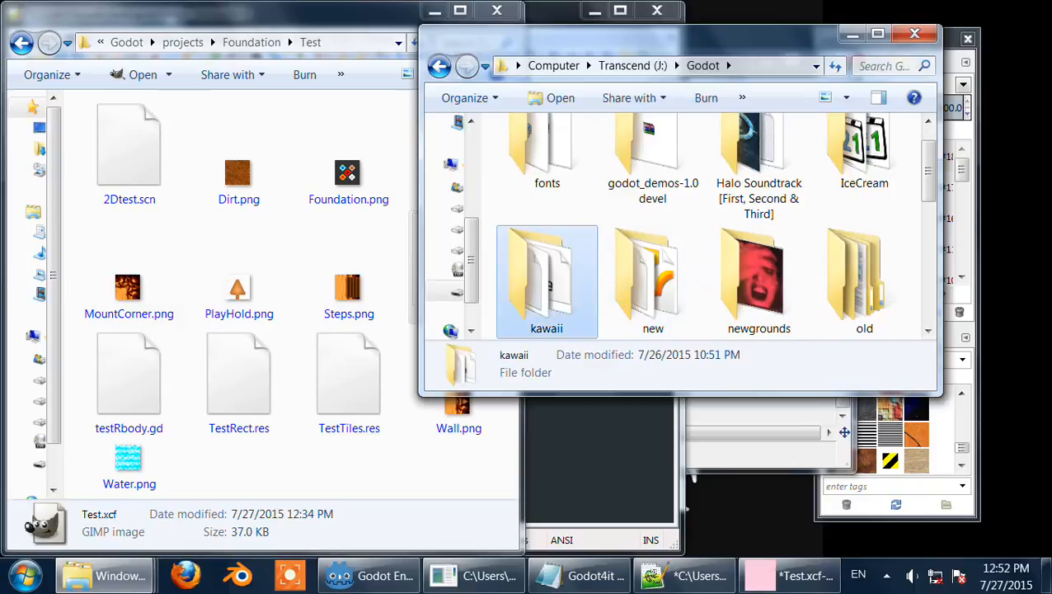
pyautogui.doubleClick(578, 256)
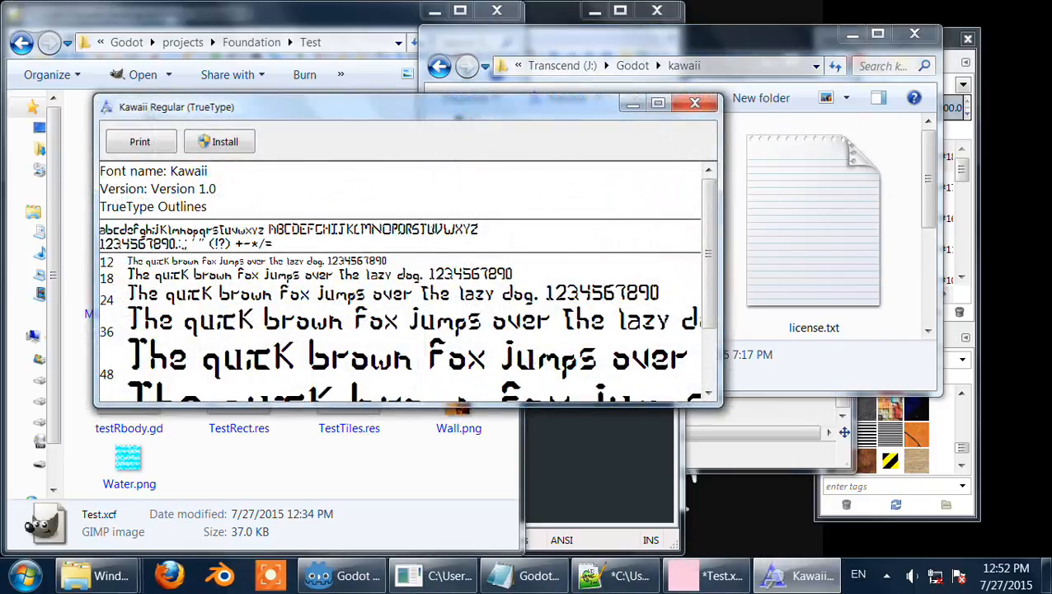
pyautogui.click(658, 103)
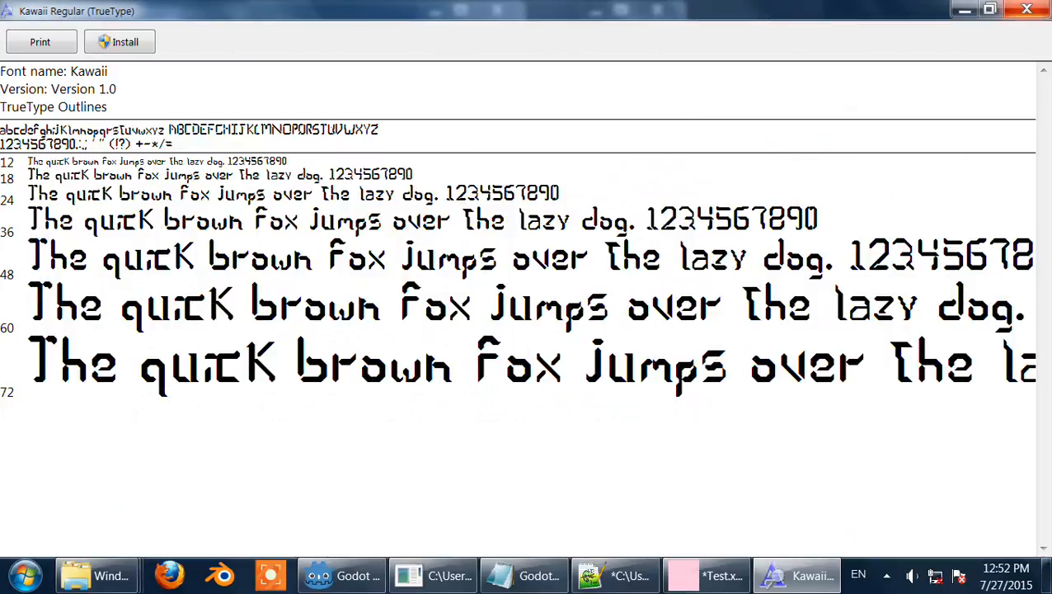
pyautogui.click(1026, 9)
pyautogui.click(853, 34)
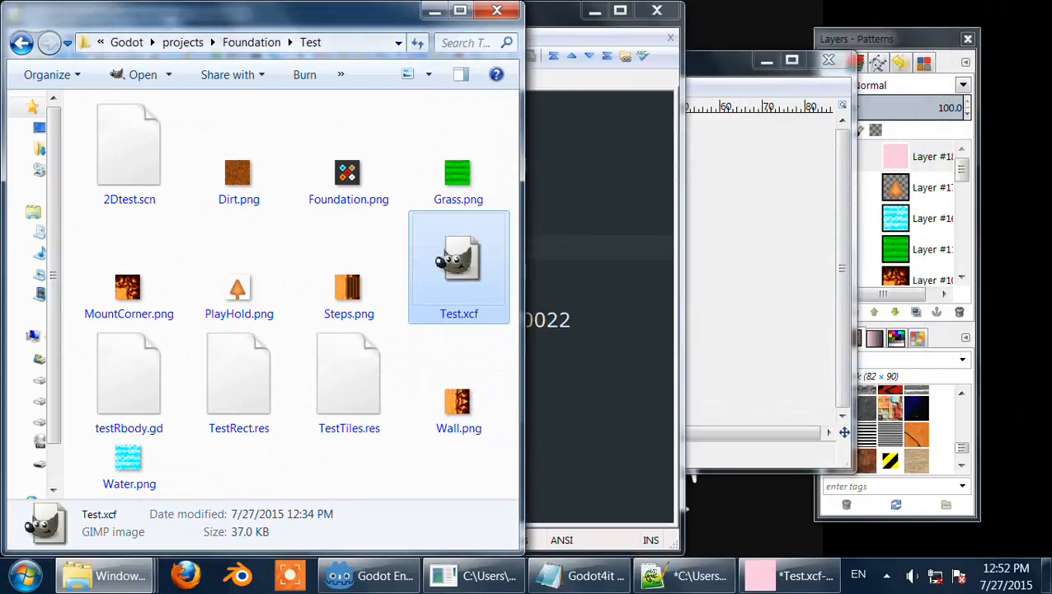
# Step: Bring the GIMP image window forward and move it slightly
pyautogui.click(789, 575)
pyautogui.moveTo(688, 63); pyautogui.dragTo(646, 57)
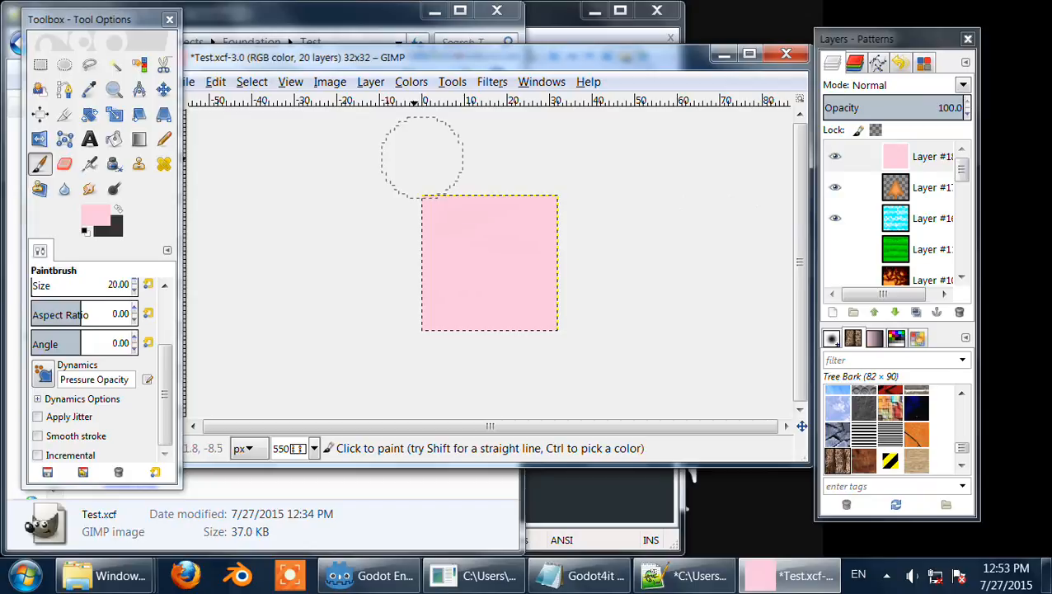
pyautogui.click(117, 208)
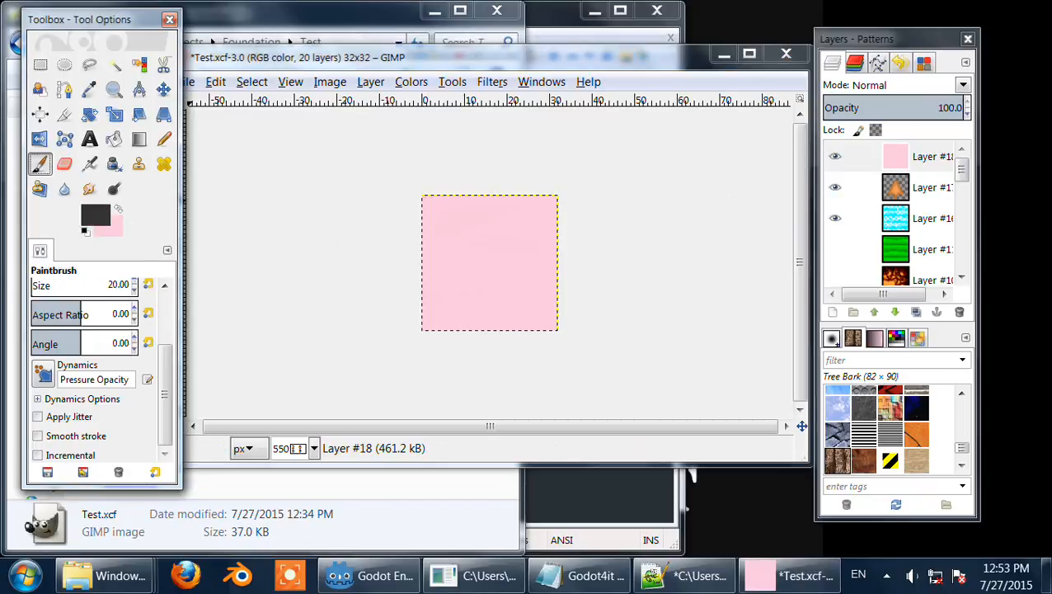
pyautogui.click(95, 216)
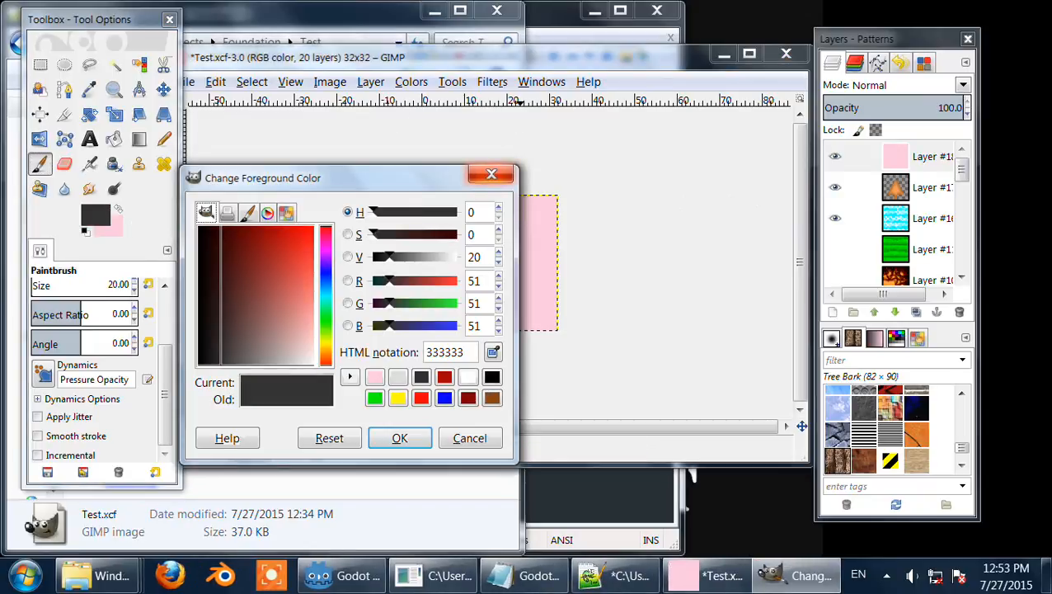
pyautogui.click(491, 174)
pyautogui.press('x')
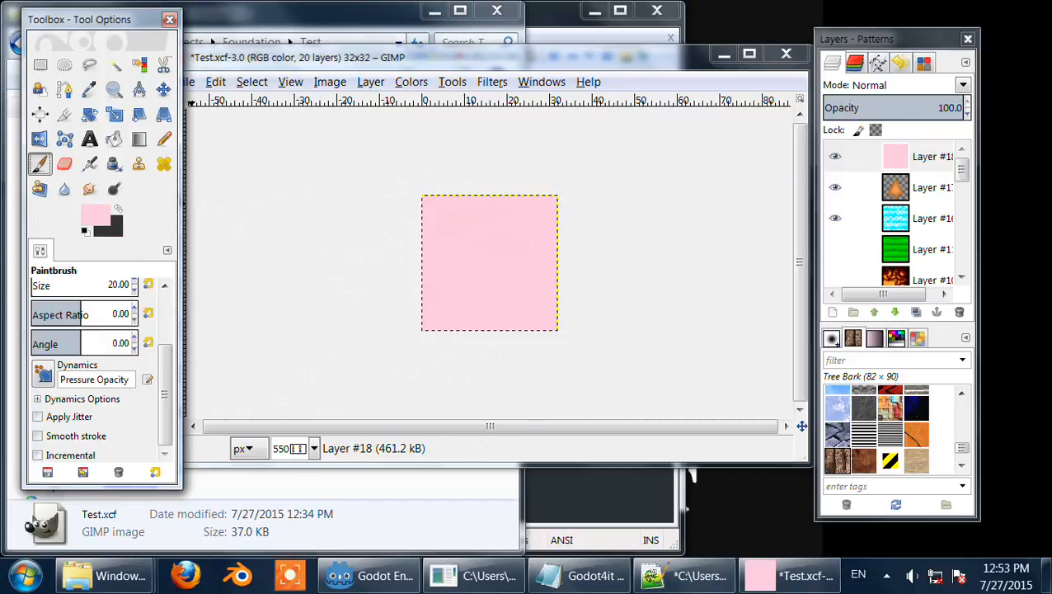
# Step: Darken the pink foreground colour to c45b87 in the foreground colour dialog
pyautogui.click(95, 215)
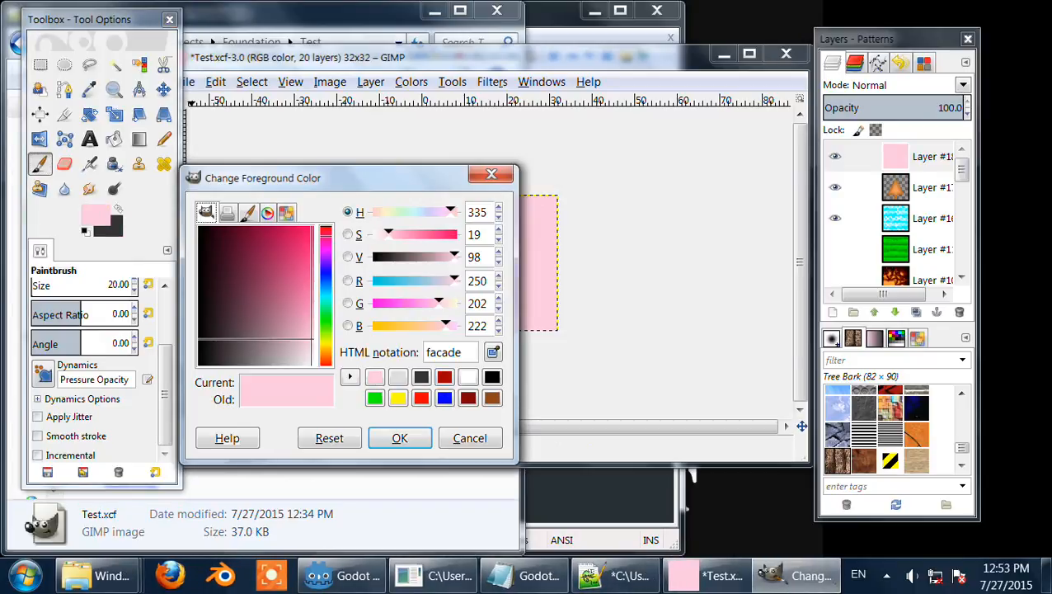
pyautogui.moveTo(455, 257); pyautogui.dragTo(418, 234)
pyautogui.click(399, 438)
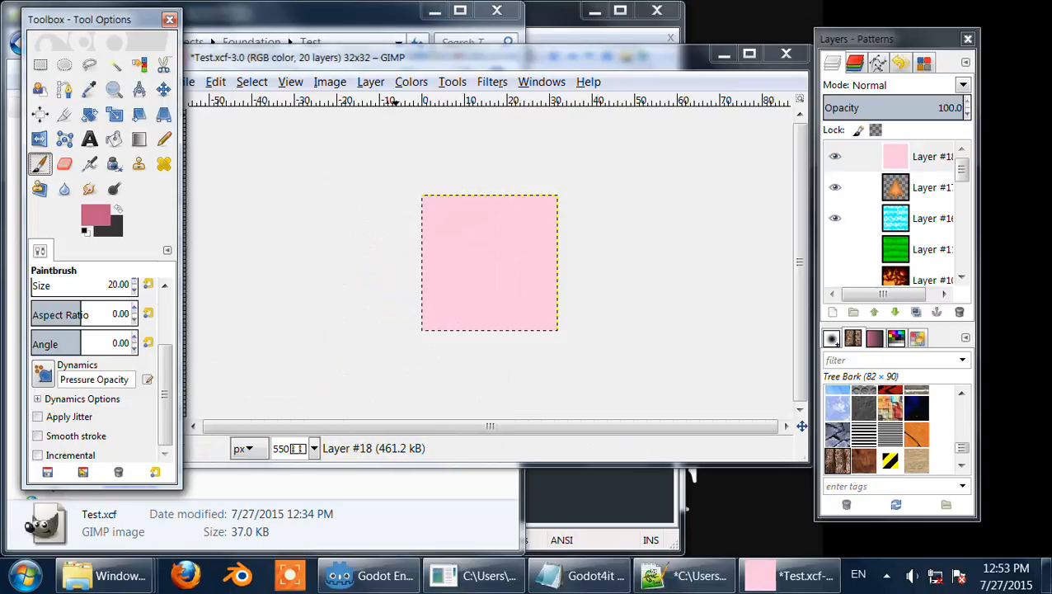
# Step: Turn on the image grid display
pyautogui.click(290, 81)
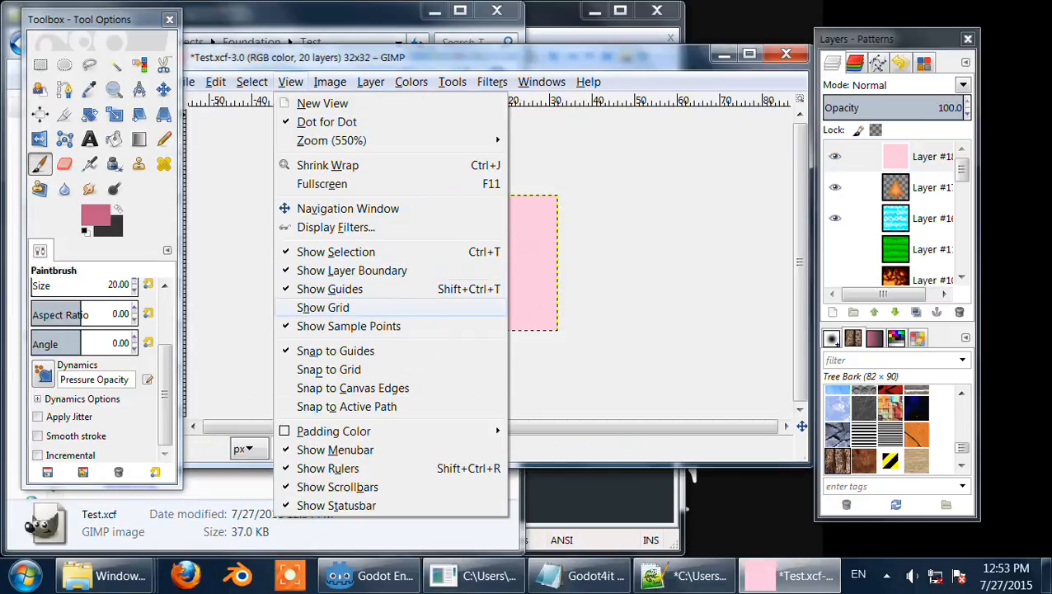
pyautogui.click(346, 305)
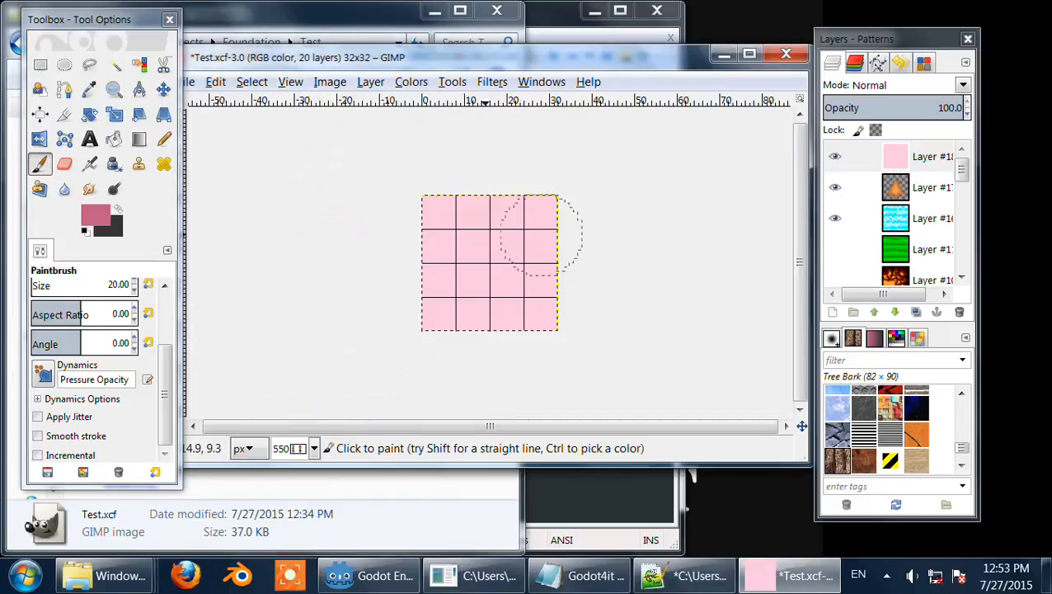
# Step: Set the paintbrush size to 3
pyautogui.scroll(3, 165, 388)
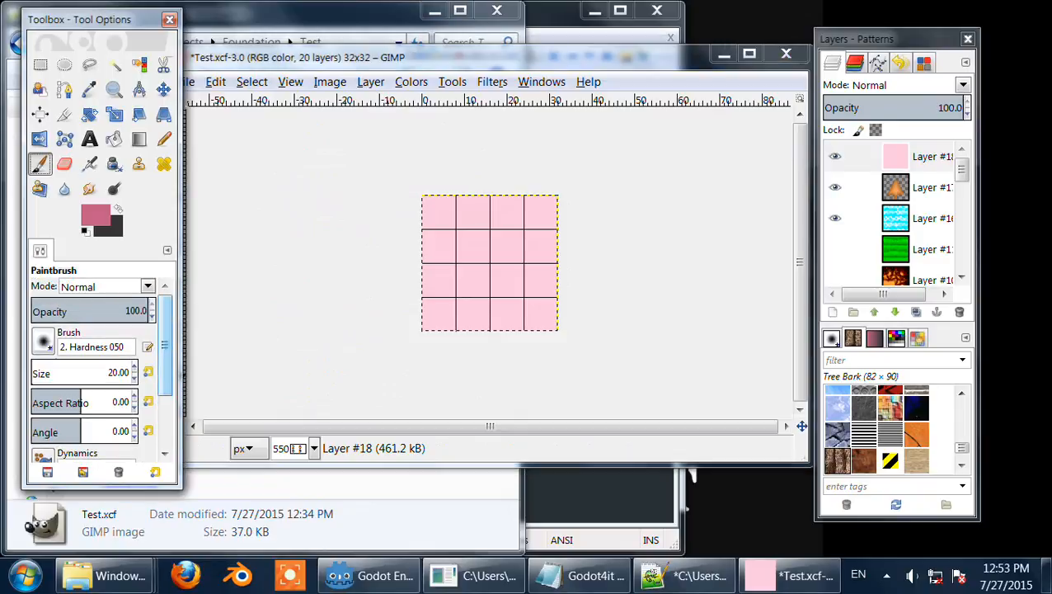
pyautogui.doubleClick(123, 372)
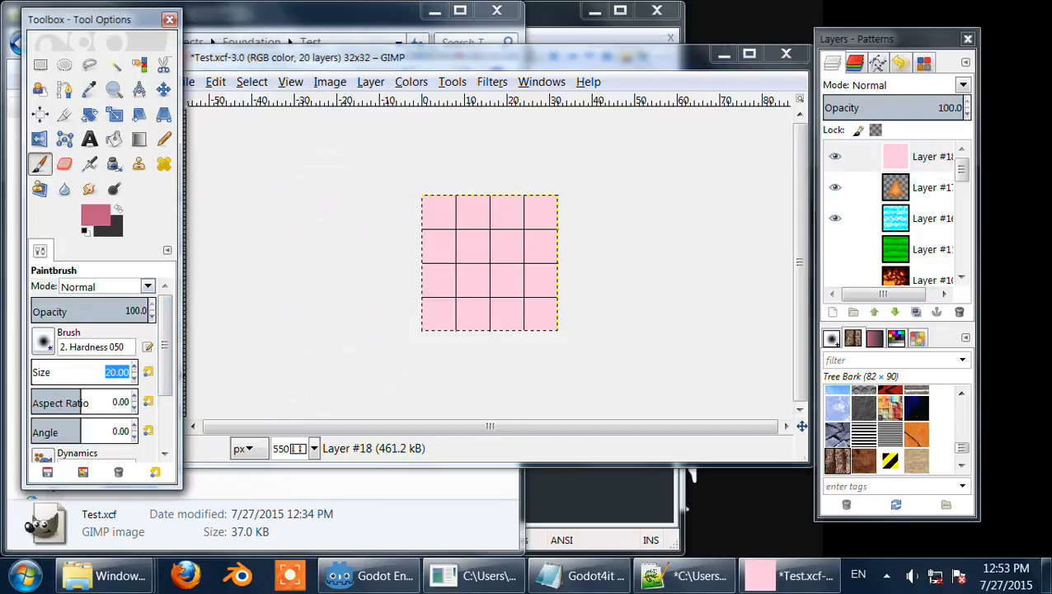
pyautogui.write('3')
pyautogui.press('Return')
# Step: Paint wavy dark pink vein lines across the right half of the pink layer
pyautogui.scroll(3, 513, 233)
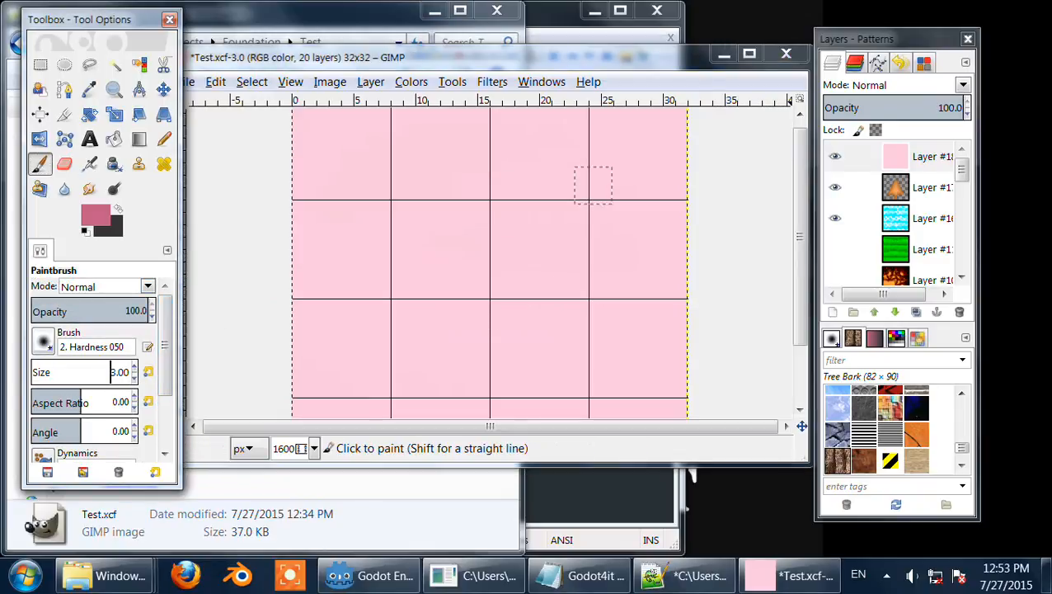
pyautogui.scroll(-1, 441, 312)
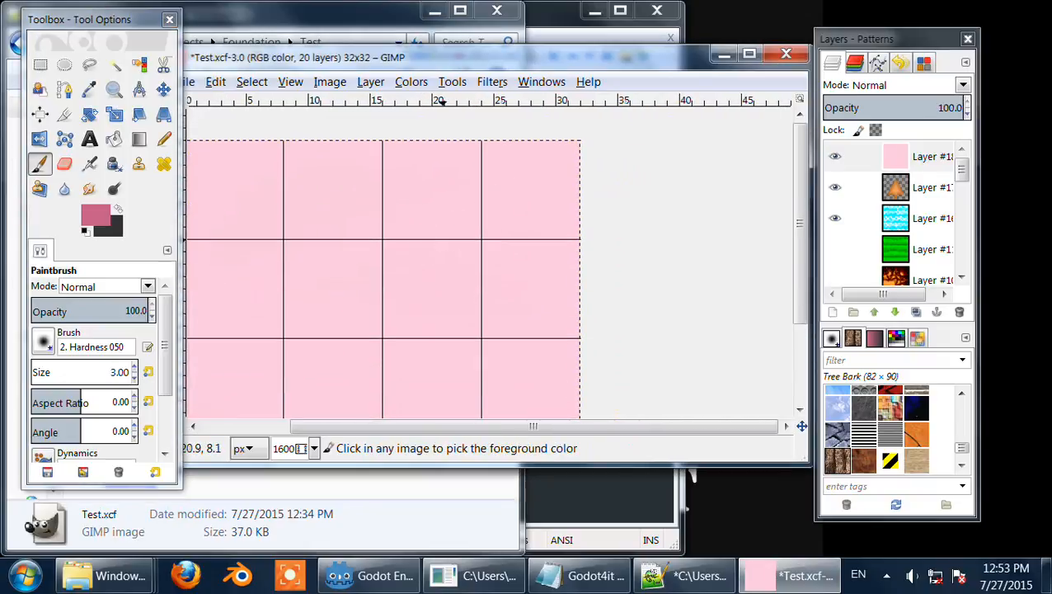
pyautogui.scroll(-1, 400, 202)
pyautogui.moveTo(400, 196)
pyautogui.mouseDown()
pyautogui.moveTo(449, 156)
pyautogui.moveTo(538, 122)
pyautogui.mouseUp()
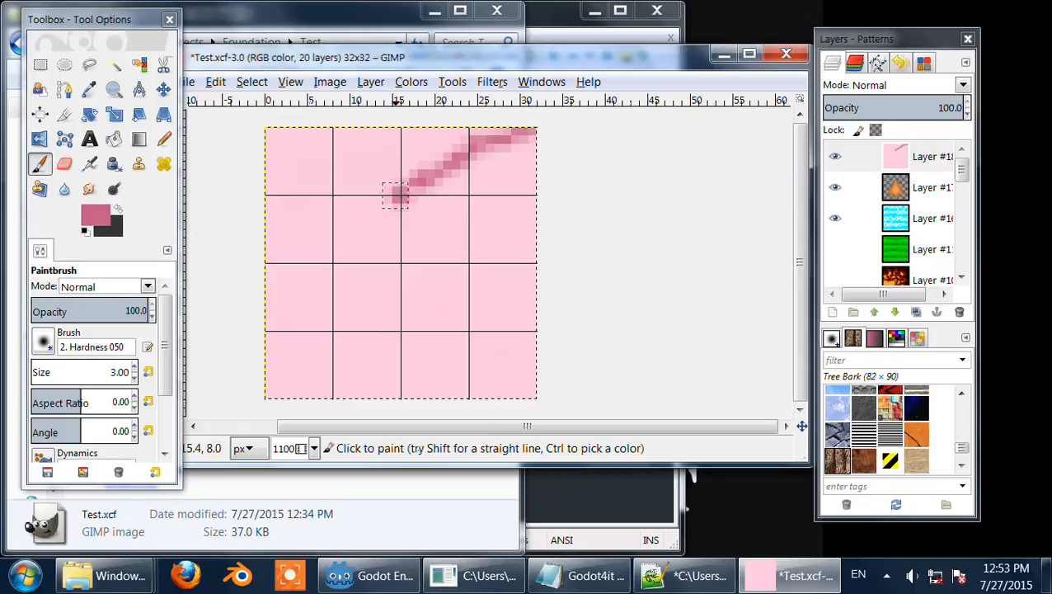
pyautogui.moveTo(398, 194)
pyautogui.mouseDown()
pyautogui.moveTo(416, 221)
pyautogui.moveTo(549, 259)
pyautogui.mouseUp()
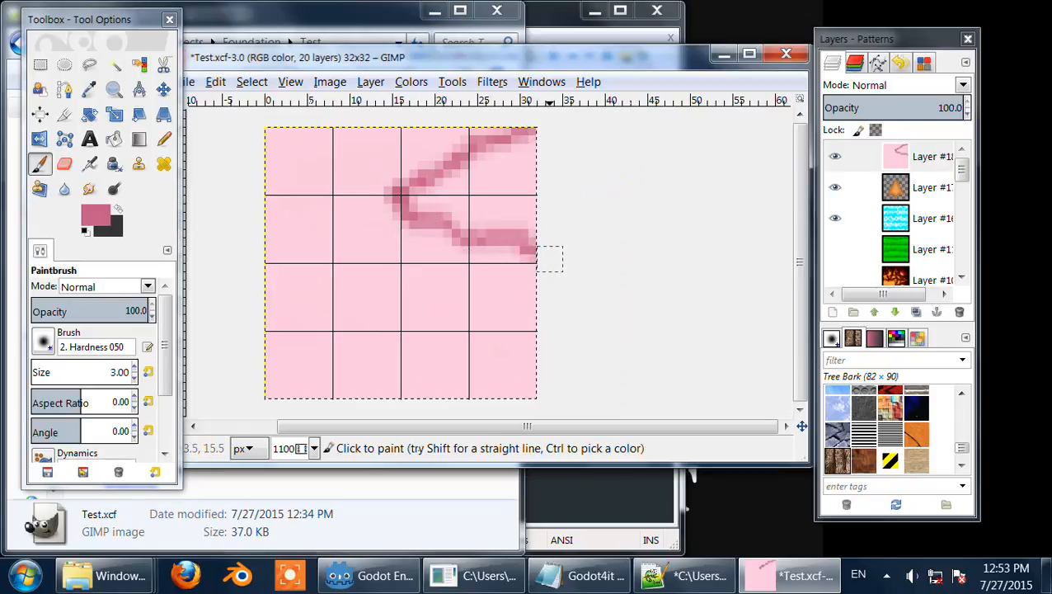
pyautogui.moveTo(399, 333)
pyautogui.mouseDown()
pyautogui.moveTo(482, 295)
pyautogui.moveTo(524, 259)
pyautogui.moveTo(542, 262)
pyautogui.moveTo(394, 329)
pyautogui.moveTo(424, 358)
pyautogui.moveTo(543, 399)
pyautogui.mouseUp()
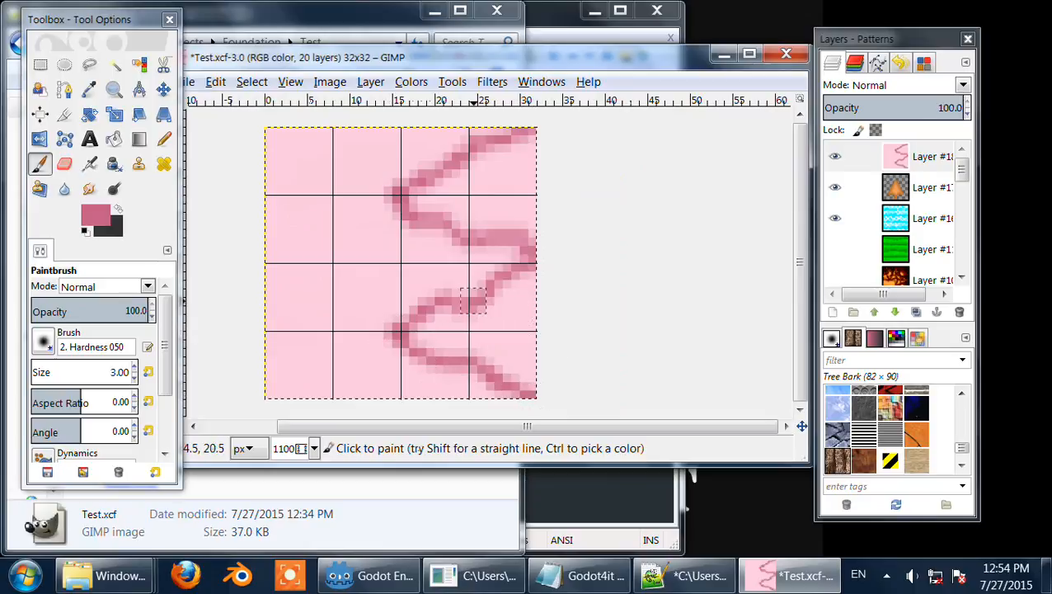
pyautogui.moveTo(482, 293)
pyautogui.mouseDown()
pyautogui.moveTo(504, 322)
pyautogui.moveTo(548, 331)
pyautogui.mouseUp()
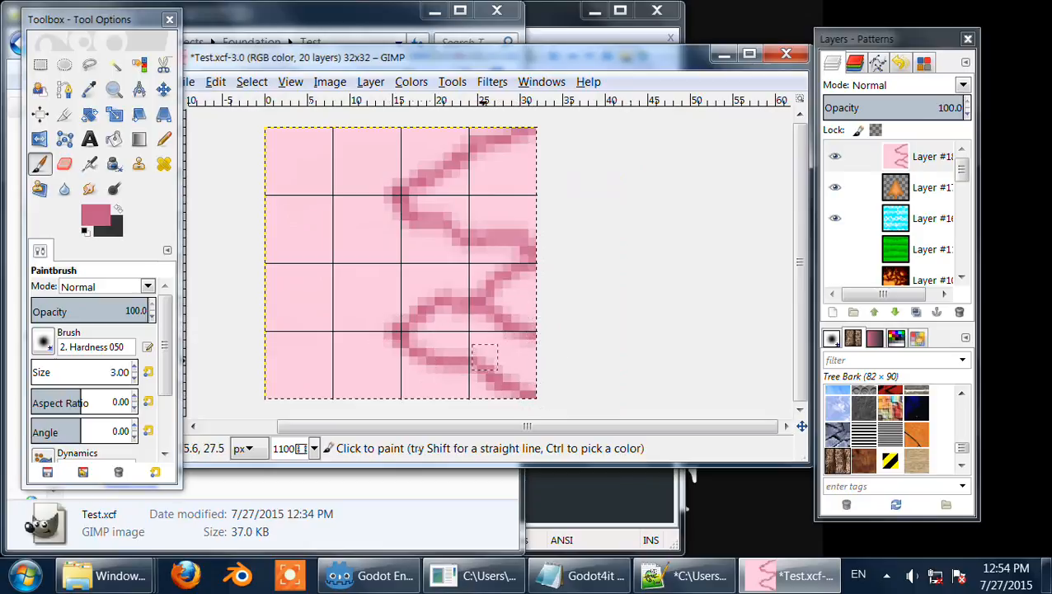
pyautogui.moveTo(474, 362); pyautogui.dragTo(532, 333)
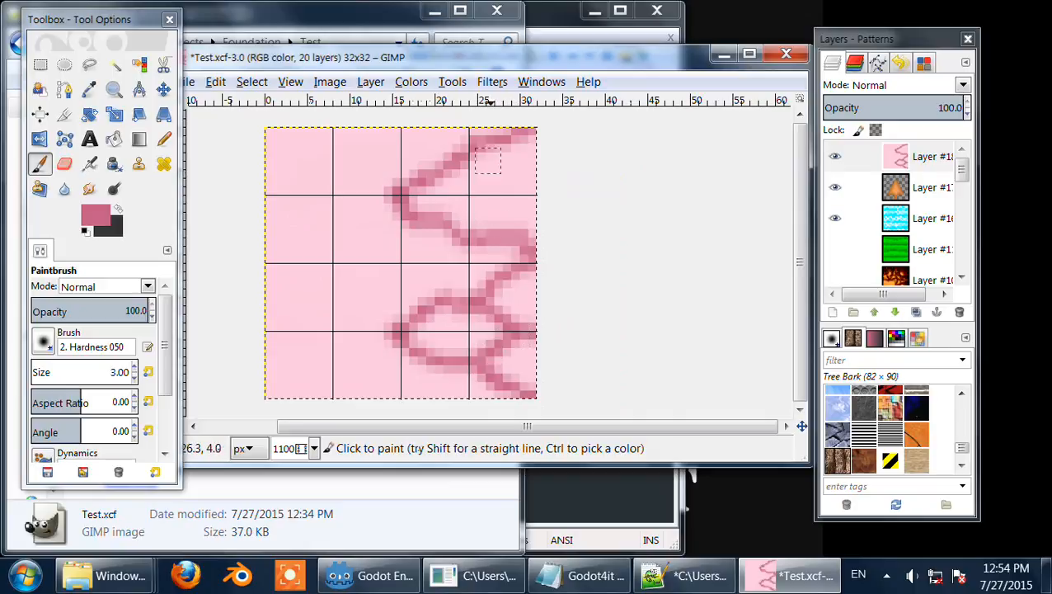
pyautogui.moveTo(473, 146)
pyautogui.mouseDown()
pyautogui.moveTo(487, 173)
pyautogui.moveTo(547, 192)
pyautogui.mouseUp()
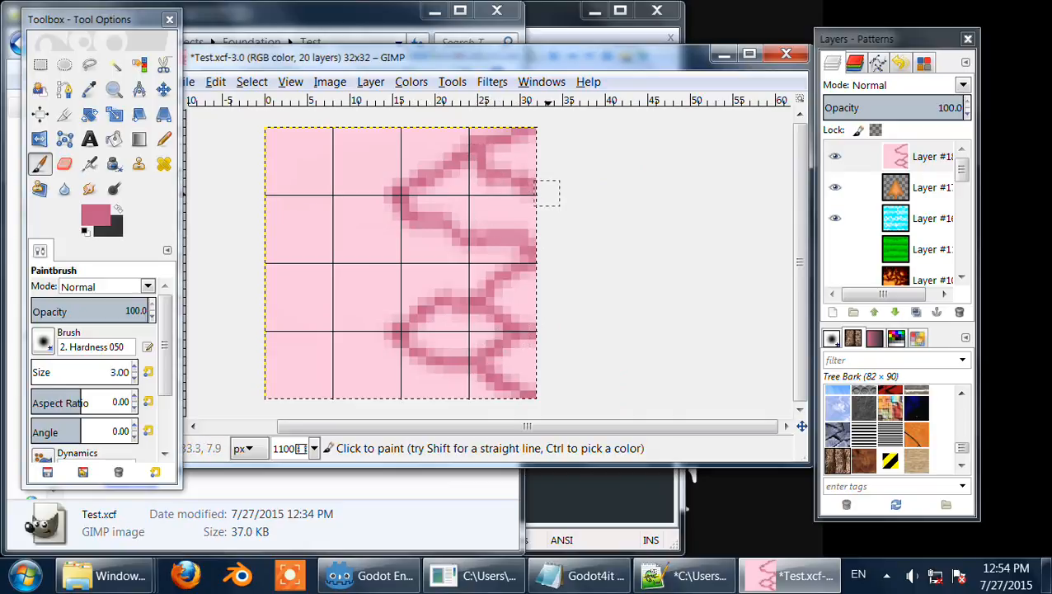
pyautogui.moveTo(470, 229)
pyautogui.mouseDown()
pyautogui.moveTo(478, 202)
pyautogui.moveTo(521, 187)
pyautogui.mouseUp()
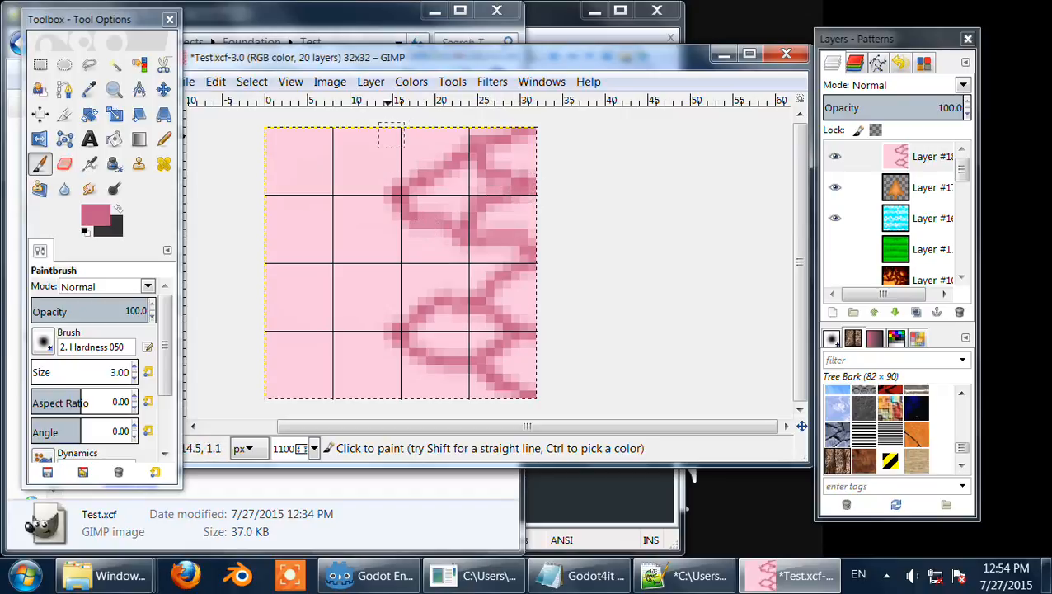
# Step: Set the foreground colour to a pale pink, faecf2, and paint a light stroke down the layer's left side
pyautogui.click(95, 215)
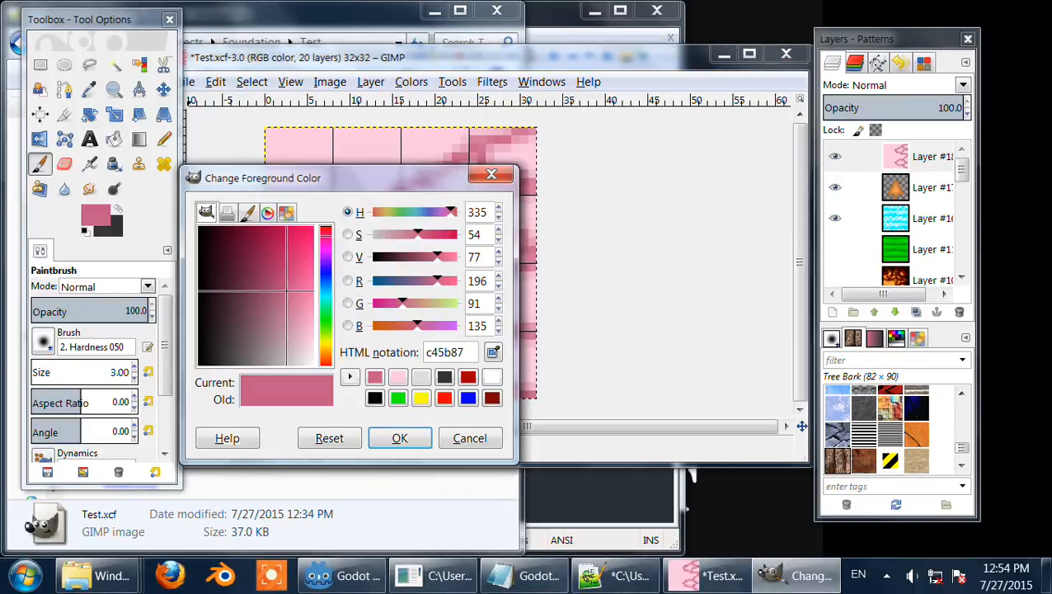
pyautogui.click(397, 377)
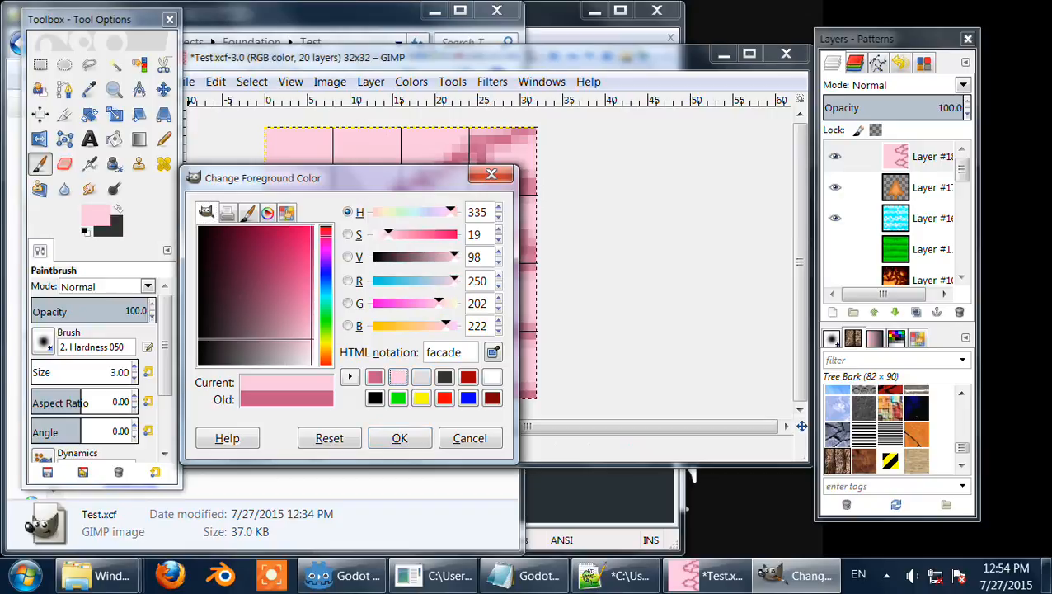
pyautogui.moveTo(388, 234); pyautogui.dragTo(377, 234)
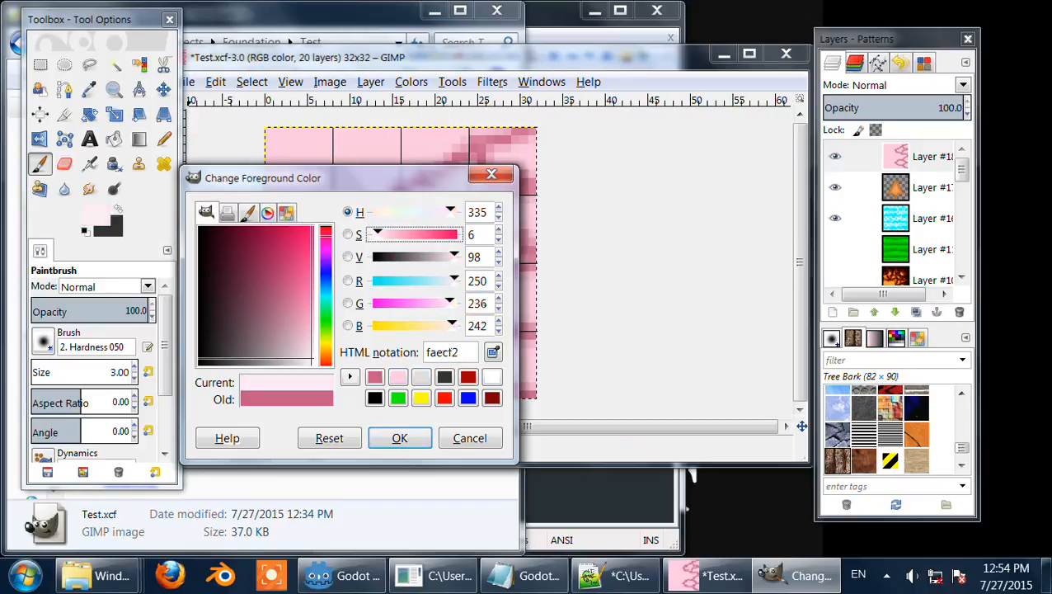
pyautogui.click(399, 438)
pyautogui.moveTo(383, 134)
pyautogui.mouseDown()
pyautogui.moveTo(370, 391)
pyautogui.moveTo(353, 395)
pyautogui.moveTo(357, 143)
pyautogui.moveTo(332, 124)
pyautogui.moveTo(320, 401)
pyautogui.moveTo(297, 247)
pyautogui.moveTo(303, 141)
pyautogui.moveTo(318, 320)
pyautogui.moveTo(305, 416)
pyautogui.moveTo(286, 132)
pyautogui.moveTo(286, 416)
pyautogui.moveTo(283, 97)
pyautogui.moveTo(286, 394)
pyautogui.mouseUp()
pyautogui.click(95, 214)
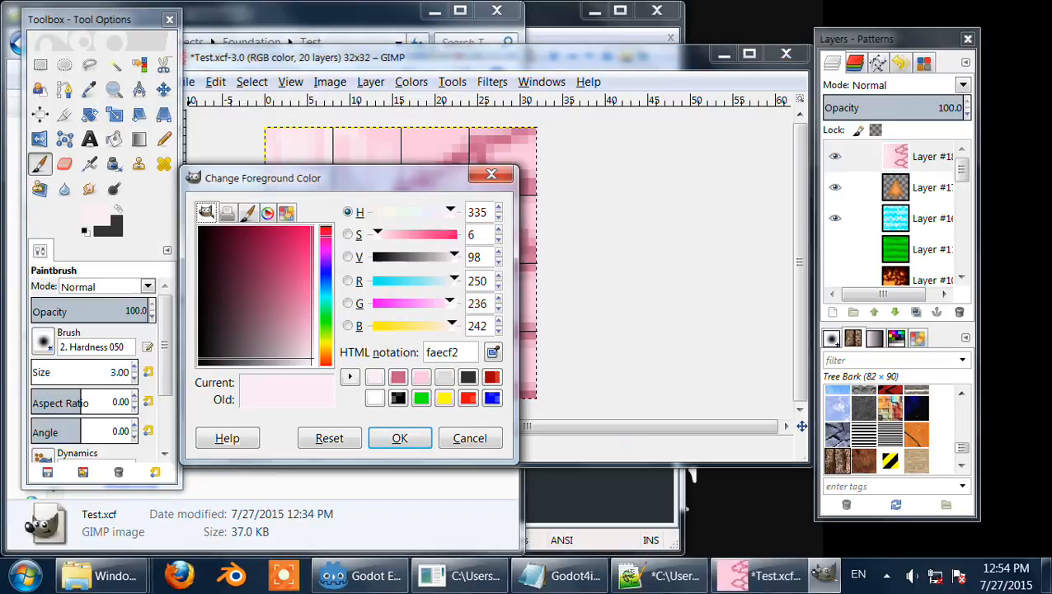
pyautogui.doubleClick(455, 352)
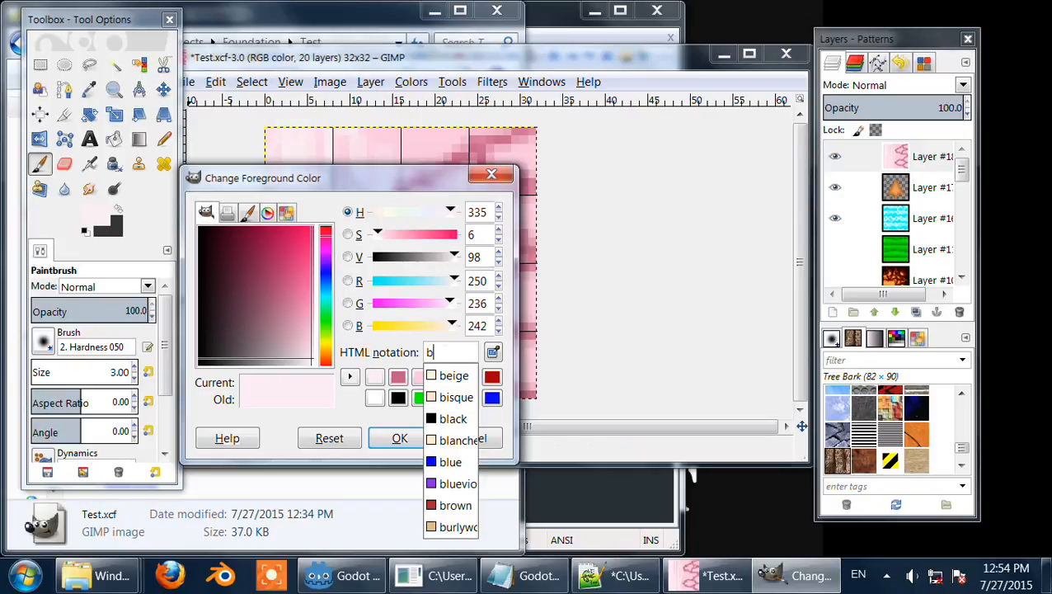
pyautogui.press('BackSpace')
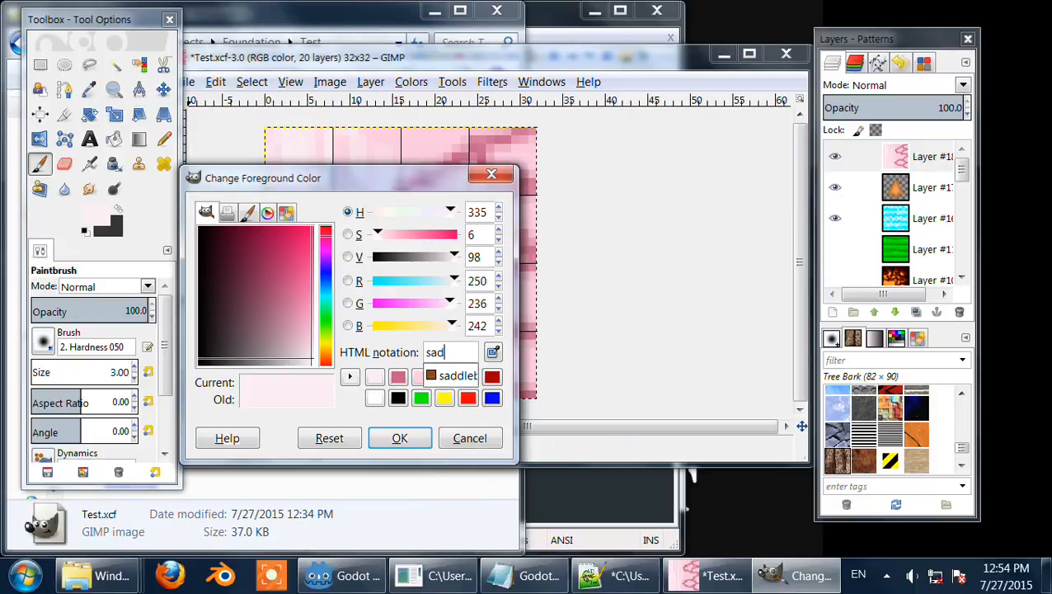
pyautogui.click(400, 437)
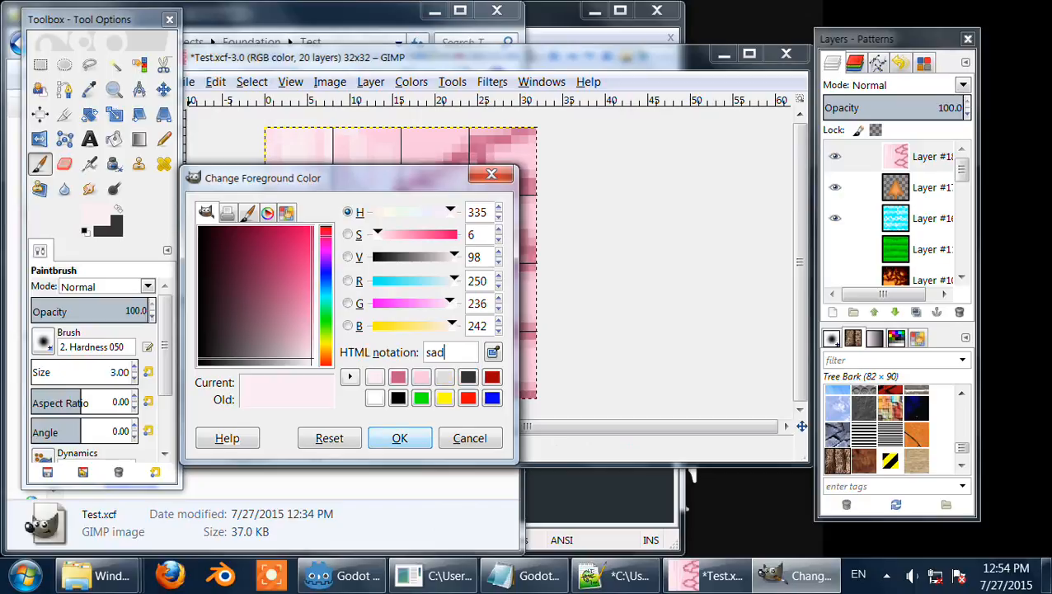
pyautogui.click(470, 438)
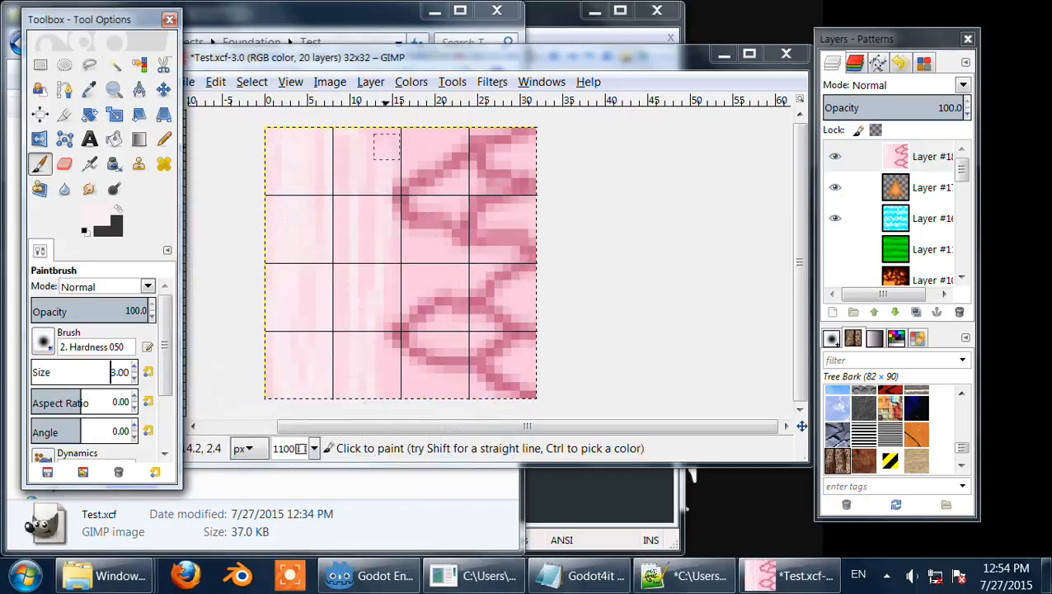
# Step: Add a short pale stroke near the top edge and duplicate the painted layer
pyautogui.moveTo(357, 131)
pyautogui.mouseDown()
pyautogui.moveTo(348, 396)
pyautogui.moveTo(285, 194)
pyautogui.moveTo(264, 277)
pyautogui.moveTo(333, 383)
pyautogui.moveTo(348, 144)
pyautogui.mouseUp()
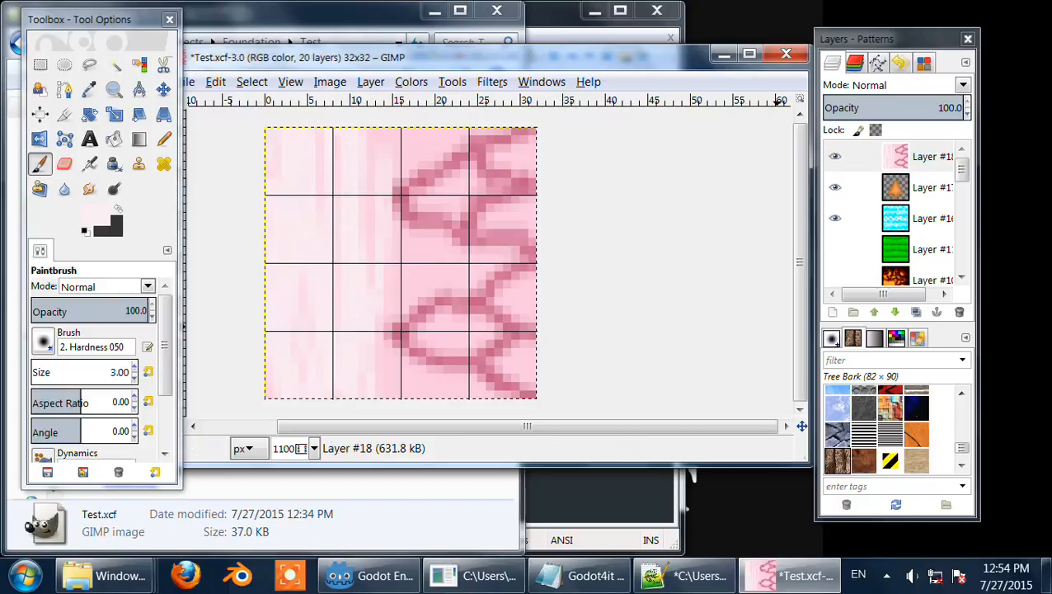
pyautogui.click(916, 313)
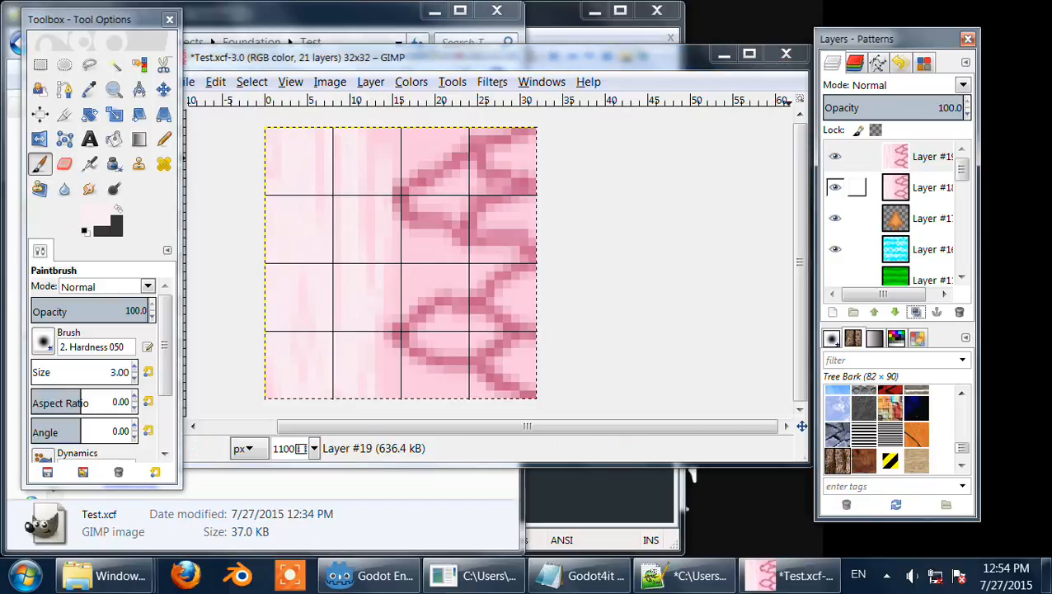
# Step: Delete the duplicated layer and set the foreground colour to a dark plum, 6f334c
pyautogui.click(958, 312)
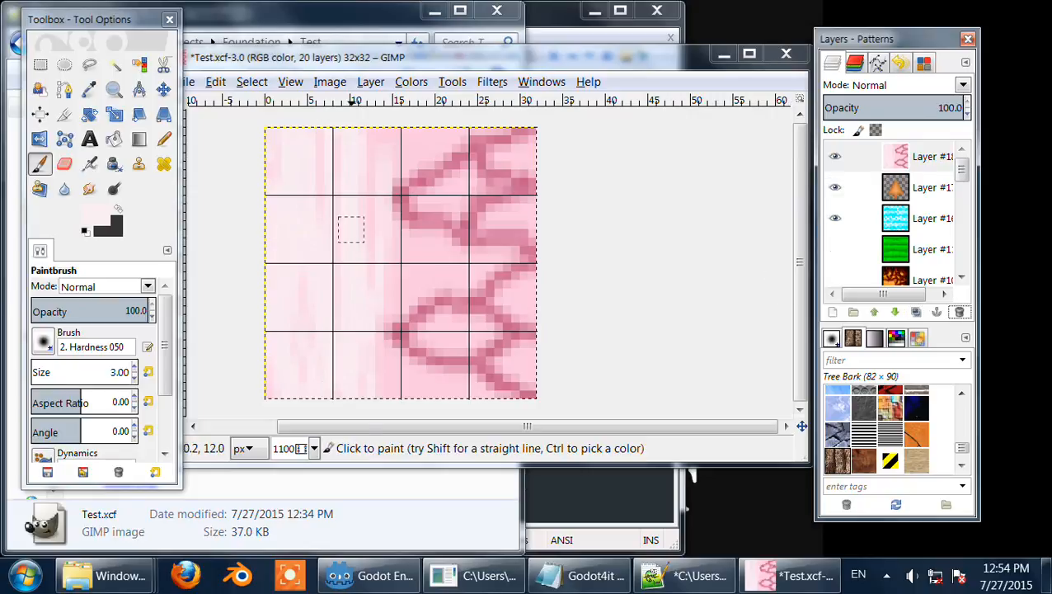
pyautogui.click(114, 212)
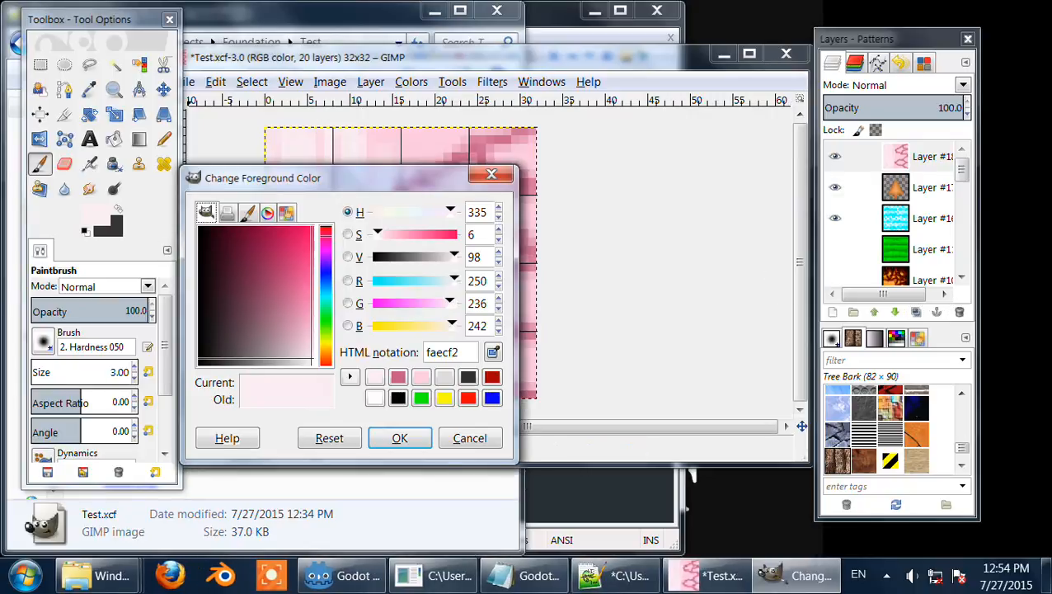
pyautogui.moveTo(378, 235); pyautogui.dragTo(408, 257)
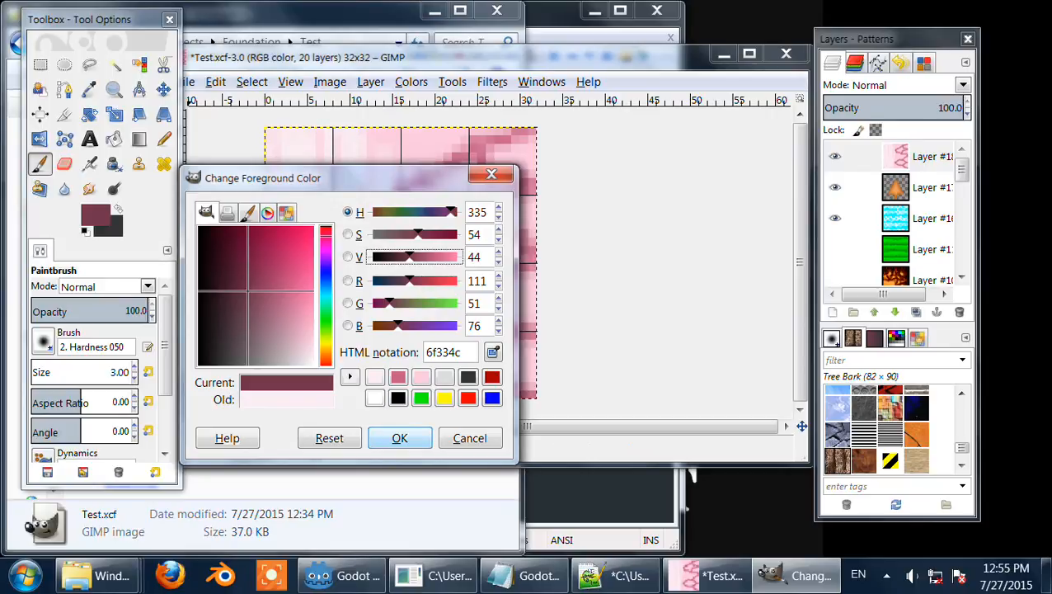
pyautogui.click(399, 438)
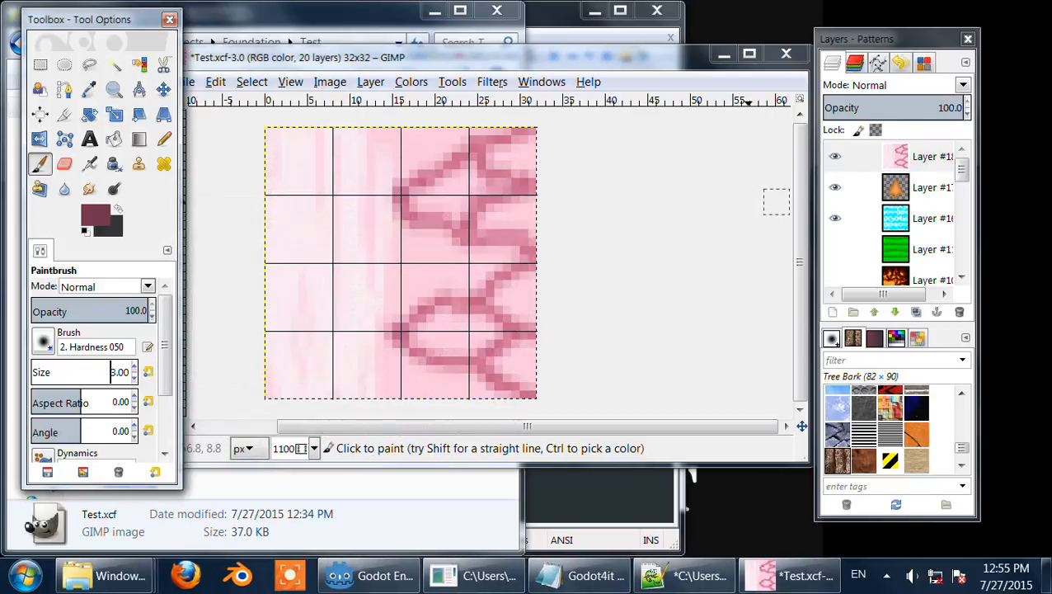
# Step: Paint four short dark plum strokes along the right edge of the pink layer
pyautogui.moveTo(500, 156)
pyautogui.mouseDown()
pyautogui.moveTo(522, 144)
pyautogui.moveTo(498, 160)
pyautogui.moveTo(547, 166)
pyautogui.mouseUp()
pyautogui.moveTo(495, 202)
pyautogui.mouseDown()
pyautogui.moveTo(486, 218)
pyautogui.moveTo(531, 202)
pyautogui.moveTo(494, 220)
pyautogui.moveTo(530, 227)
pyautogui.mouseUp()
pyautogui.moveTo(495, 288)
pyautogui.mouseDown()
pyautogui.moveTo(554, 275)
pyautogui.moveTo(513, 296)
pyautogui.moveTo(533, 317)
pyautogui.moveTo(529, 279)
pyautogui.mouseUp()
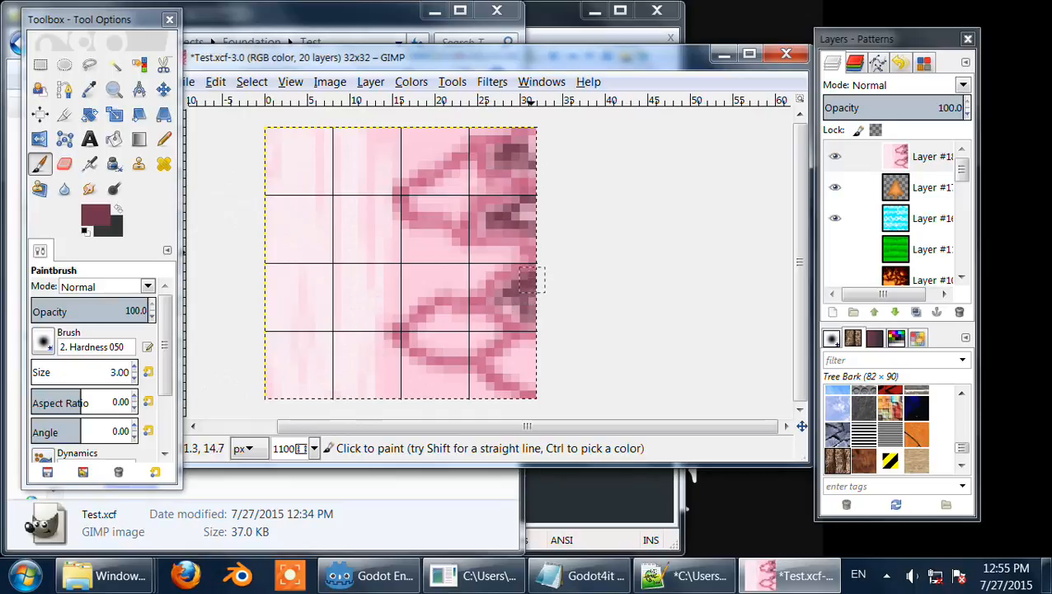
pyautogui.moveTo(504, 352)
pyautogui.mouseDown()
pyautogui.moveTo(492, 366)
pyautogui.moveTo(523, 346)
pyautogui.moveTo(509, 366)
pyautogui.moveTo(523, 381)
pyautogui.moveTo(535, 349)
pyautogui.mouseUp()
# Step: Apply the Bump Map filter to the pink layer, using that same layer as the bump map with default settings
pyautogui.click(492, 81)
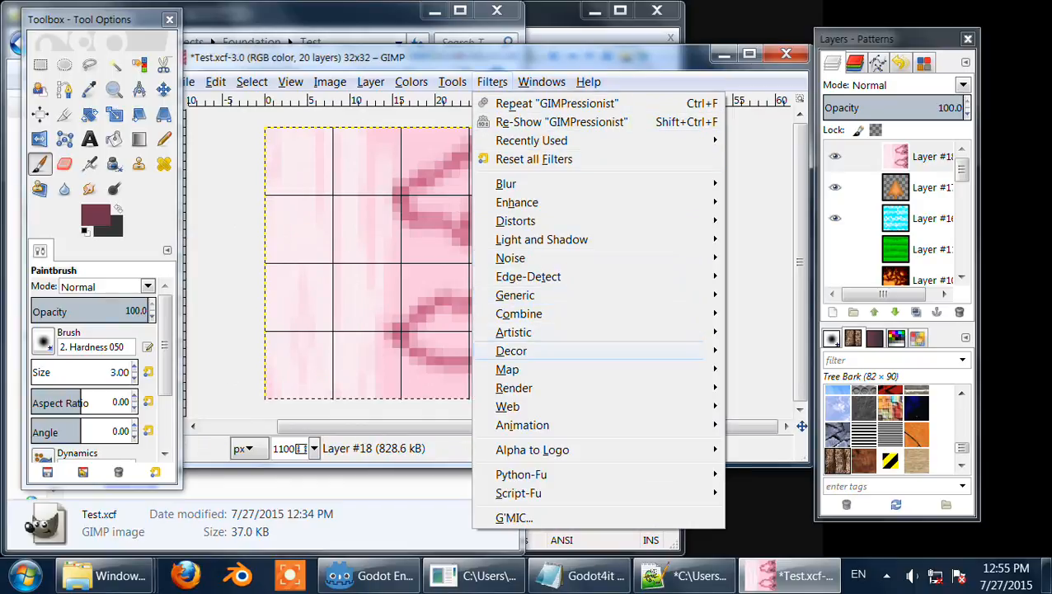
pyautogui.moveTo(536, 369)
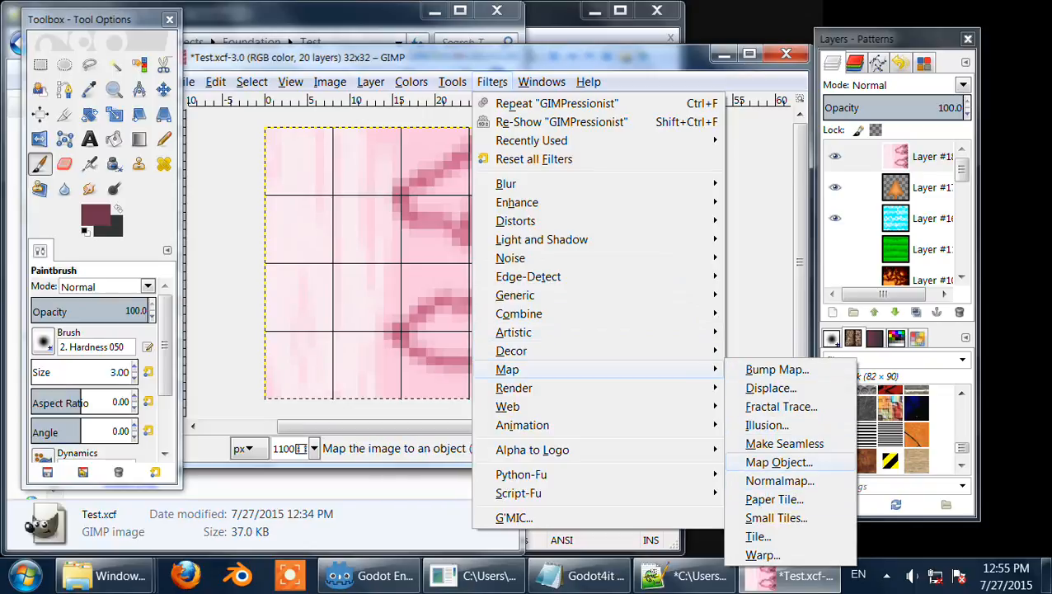
pyautogui.click(777, 370)
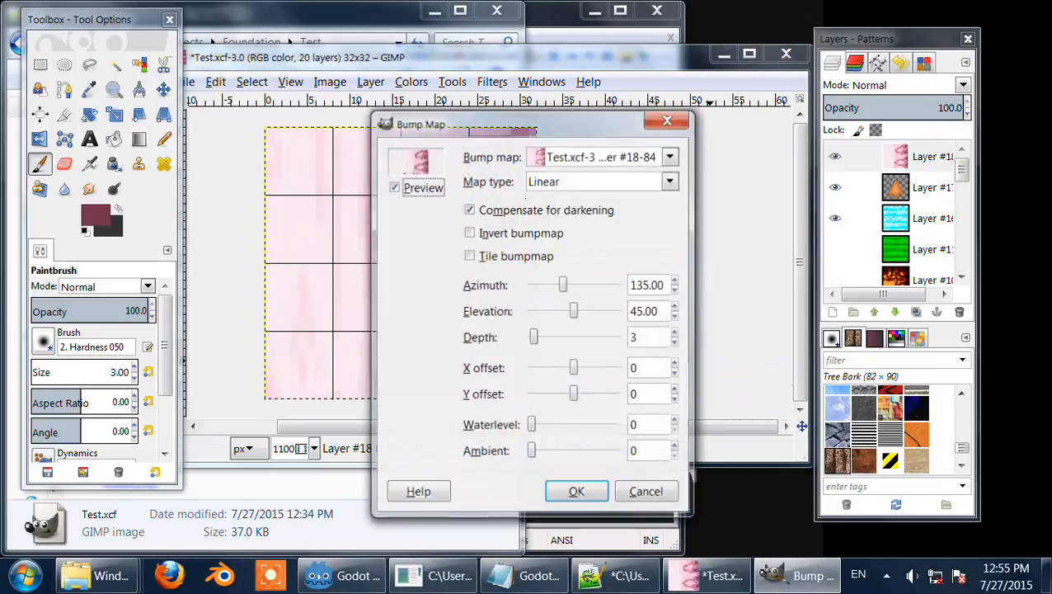
pyautogui.click(671, 156)
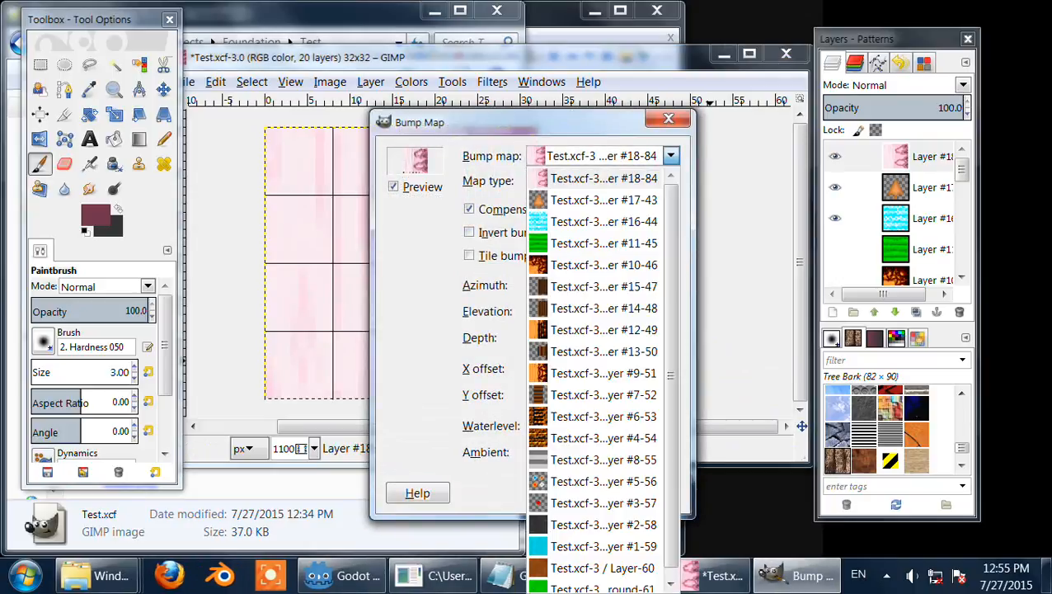
pyautogui.click(603, 178)
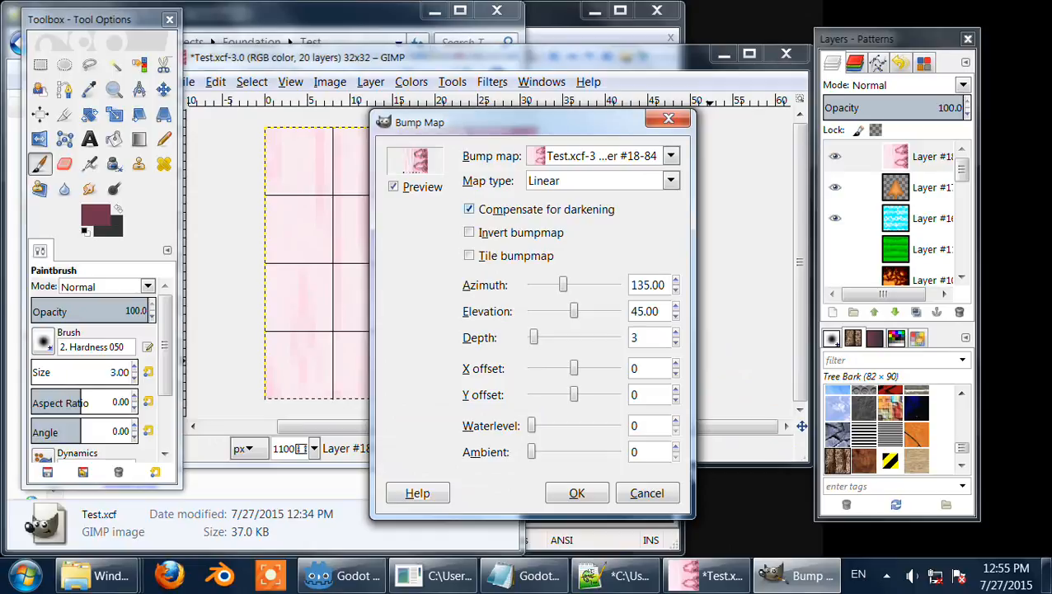
pyautogui.click(470, 232)
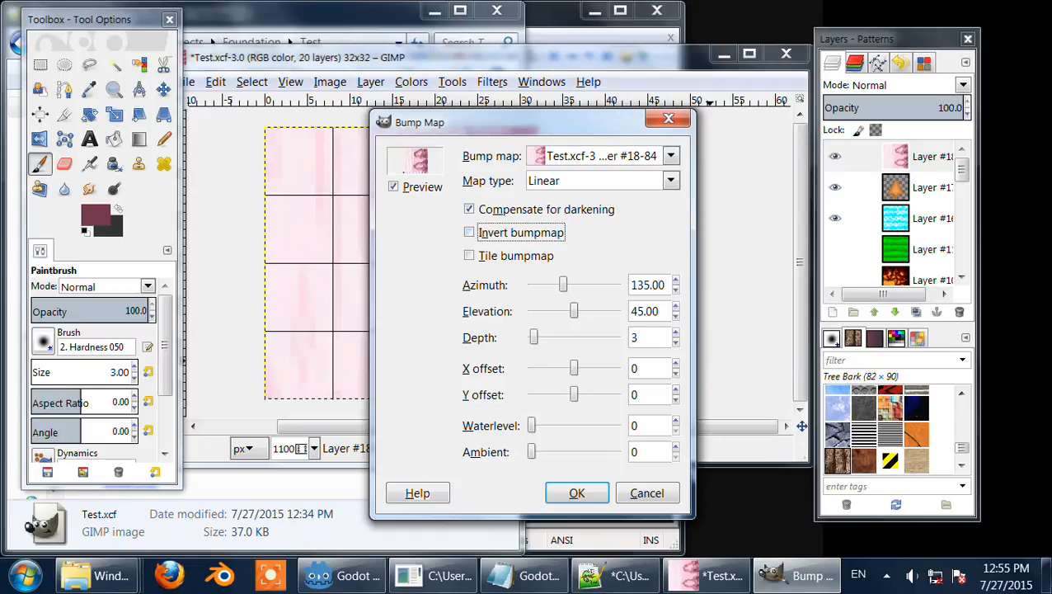
pyautogui.click(470, 209)
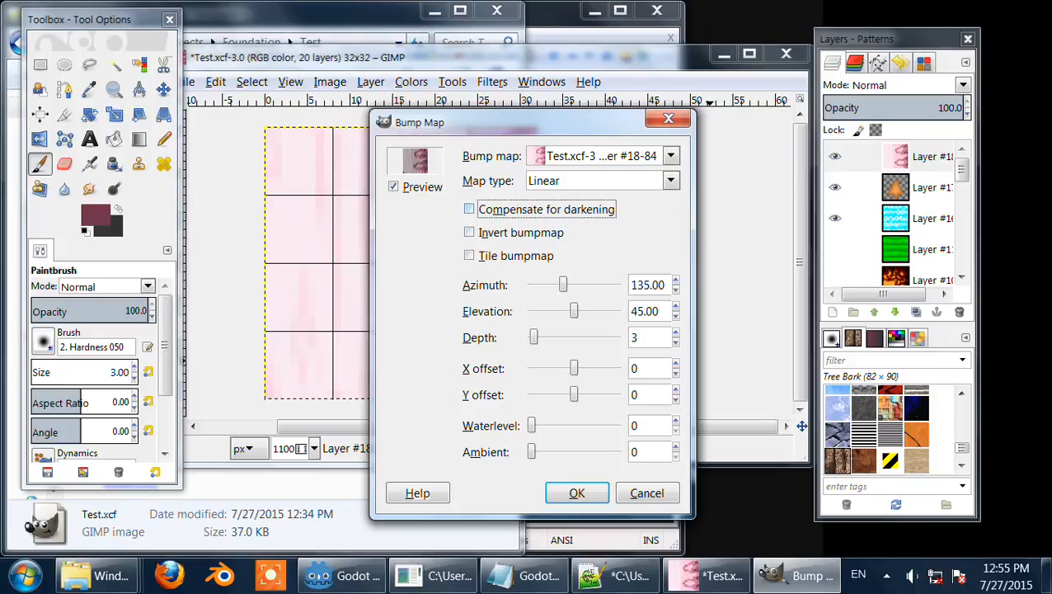
pyautogui.click(470, 209)
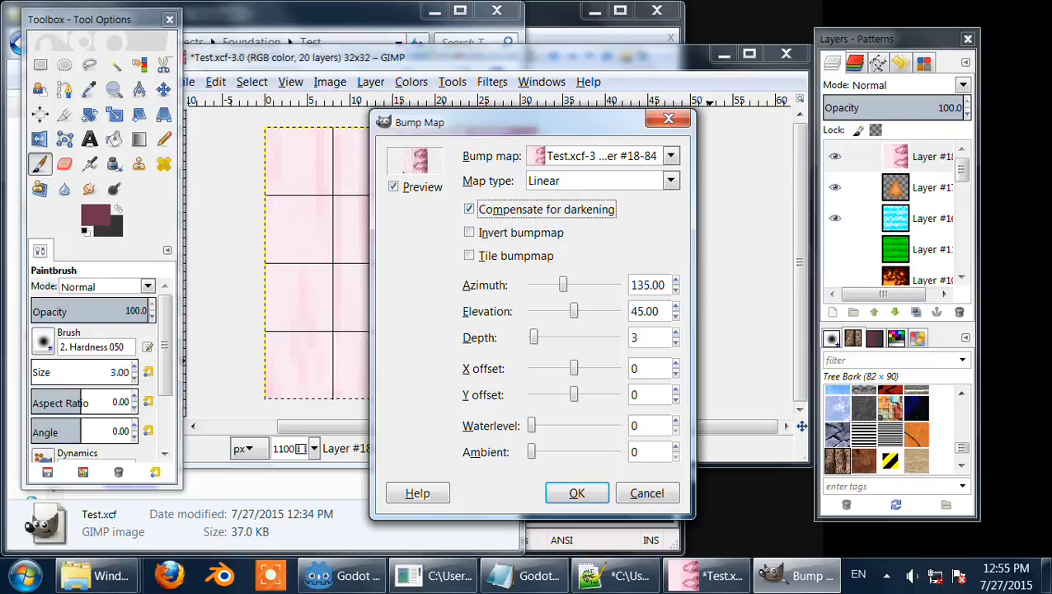
pyautogui.click(676, 333)
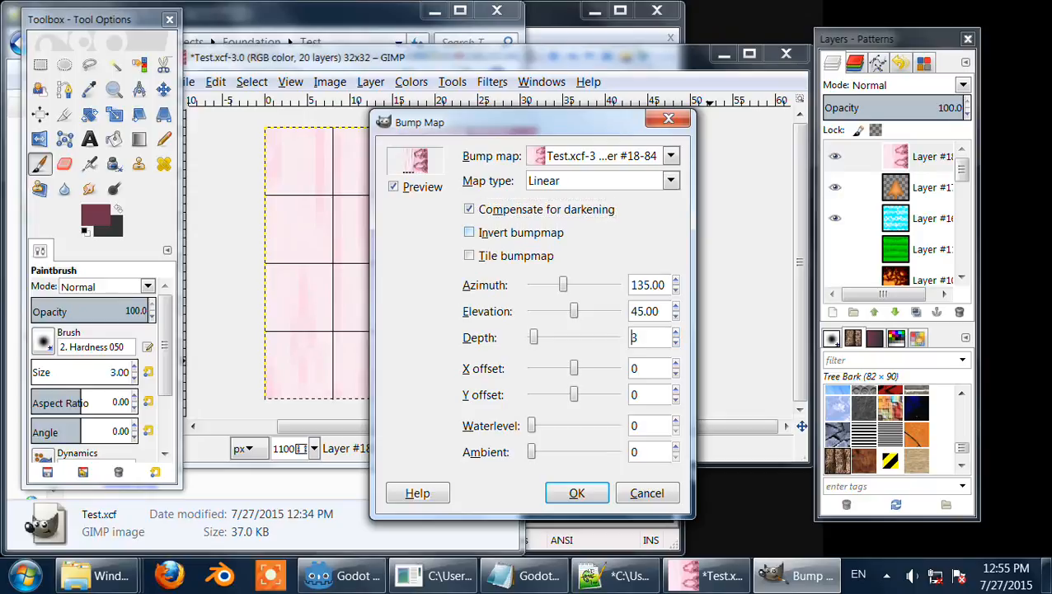
pyautogui.hotkey('alt', 'i')
pyautogui.hotkey('alt', 'i')
pyautogui.click(576, 493)
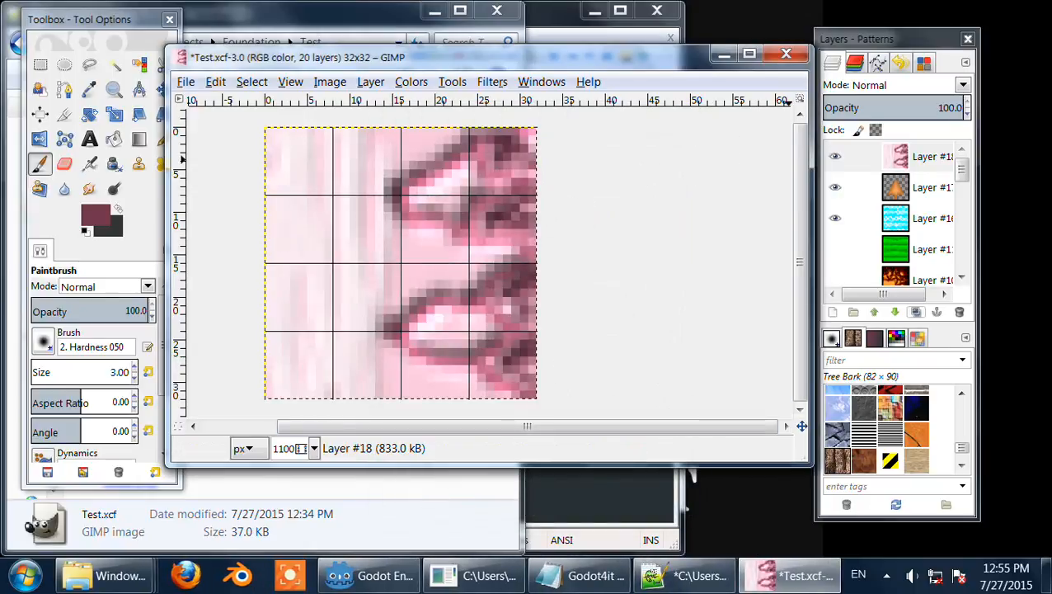
# Step: Duplicate the bump-mapped layer and flip the copy vertically
pyautogui.click(915, 312)
pyautogui.click(370, 82)
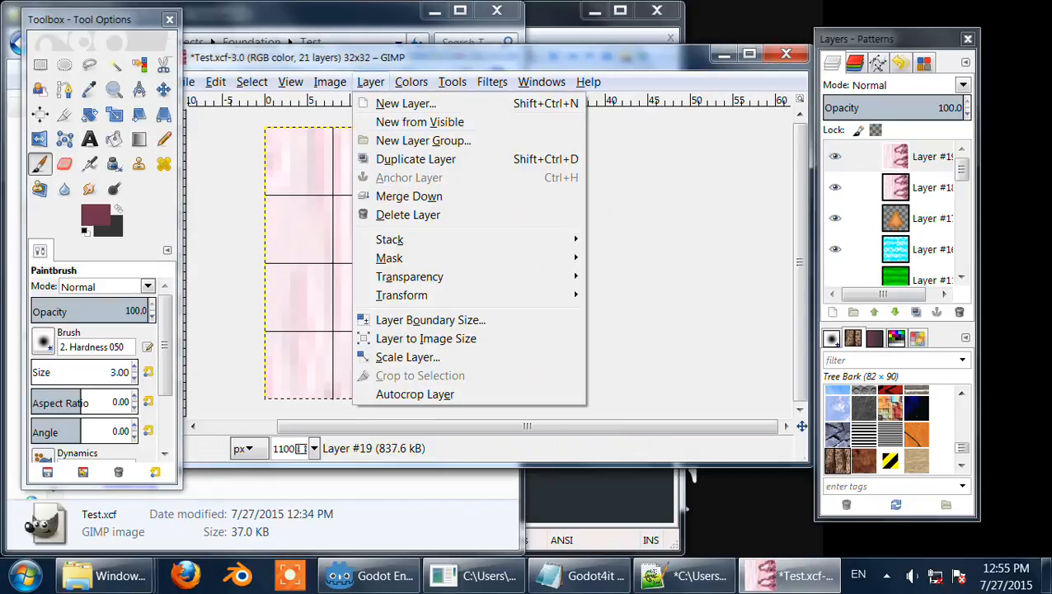
pyautogui.moveTo(412, 294)
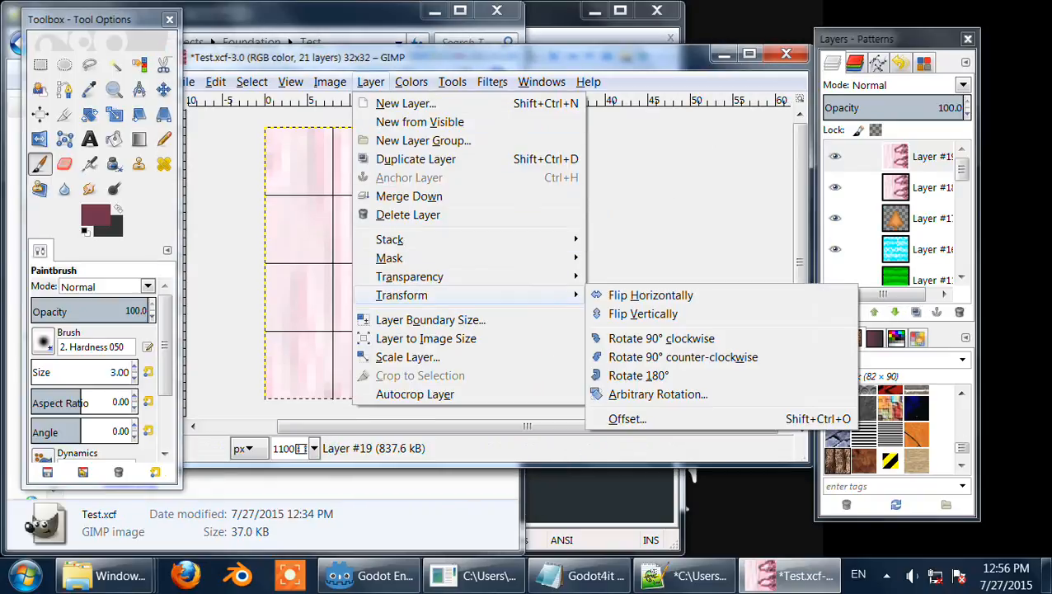
pyautogui.click(635, 313)
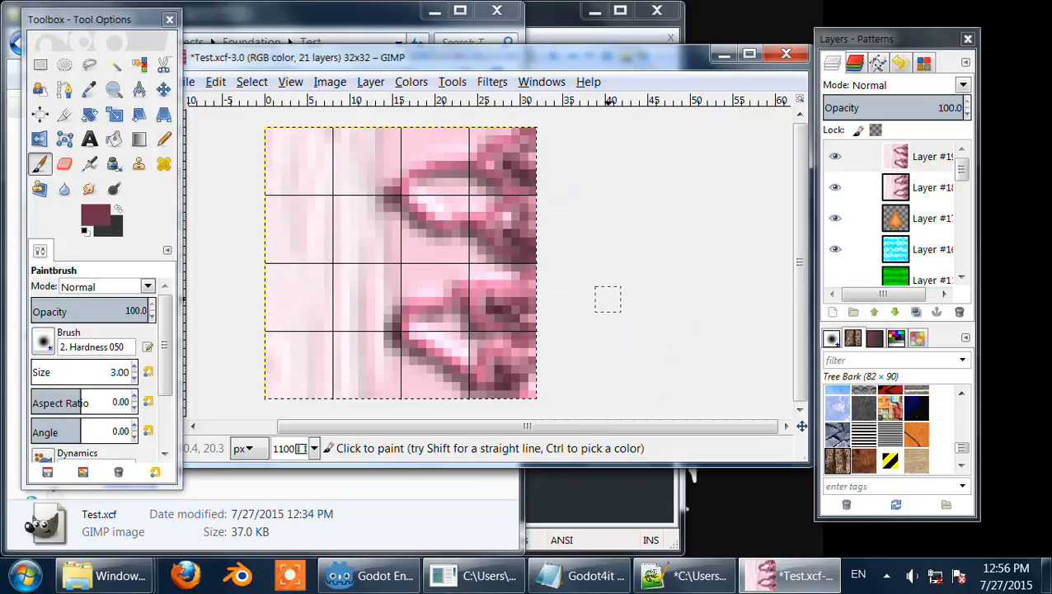
# Step: Set the flipped copy's layer mode to Grain merge, then delete the copy
pyautogui.scroll(-2, 896, 85)
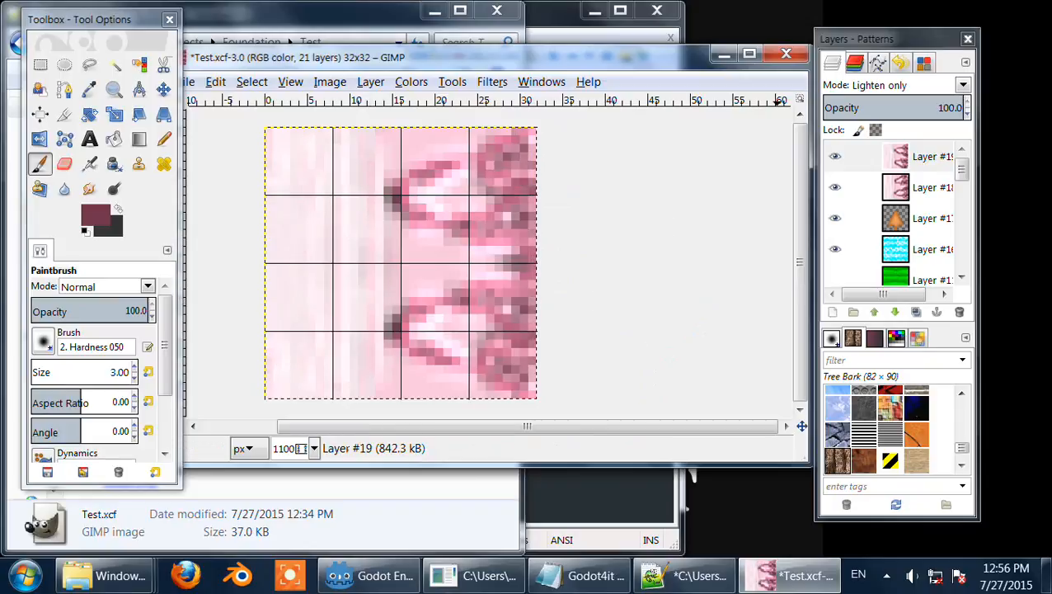
pyautogui.scroll(-1, 896, 85)
pyautogui.click(895, 85)
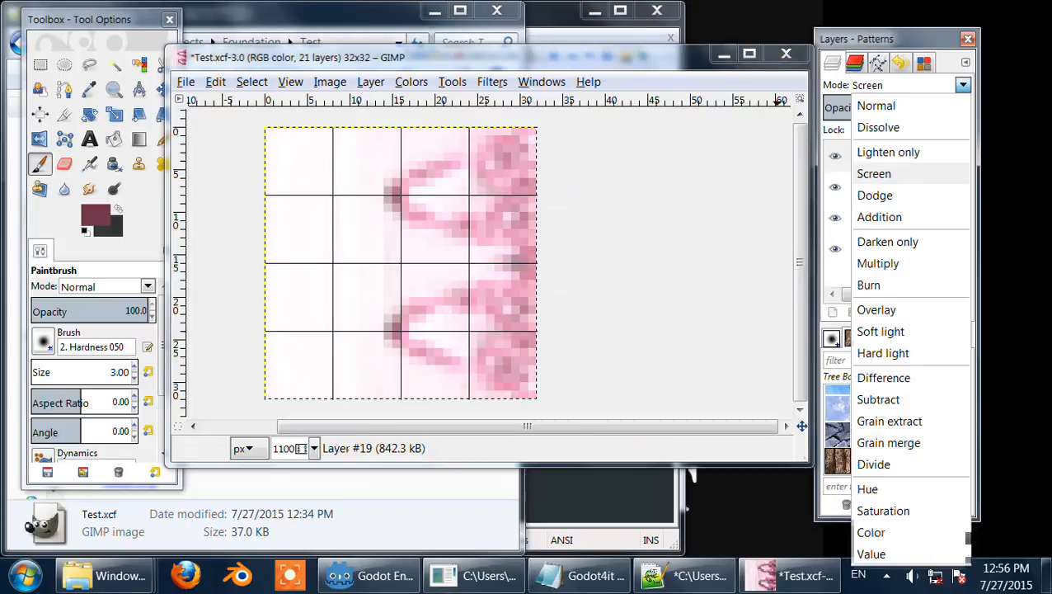
pyautogui.press('Down')
pyautogui.press('Down')
pyautogui.press('Down')
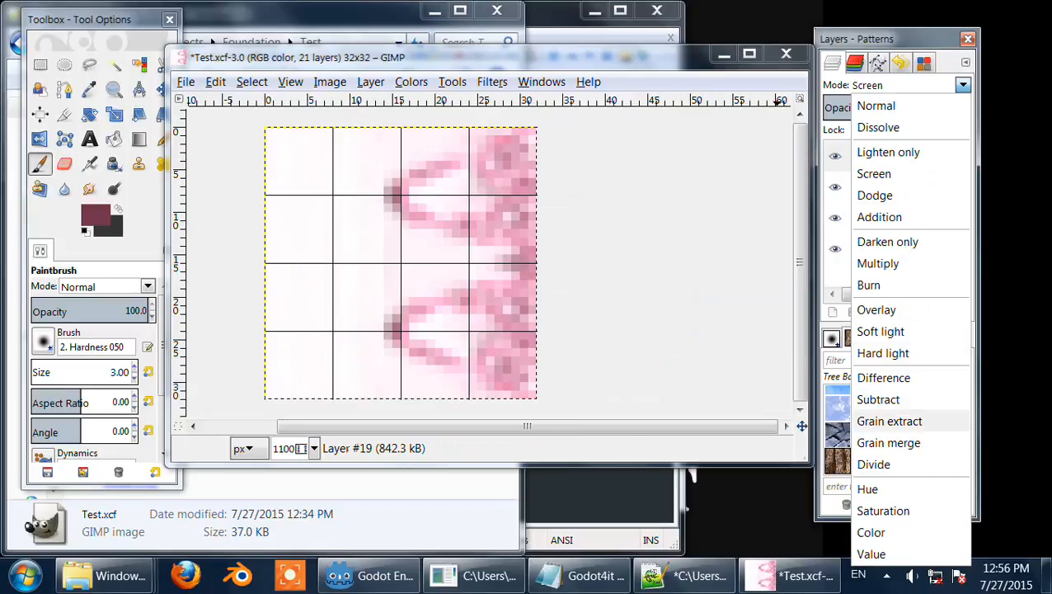
pyautogui.press('Return')
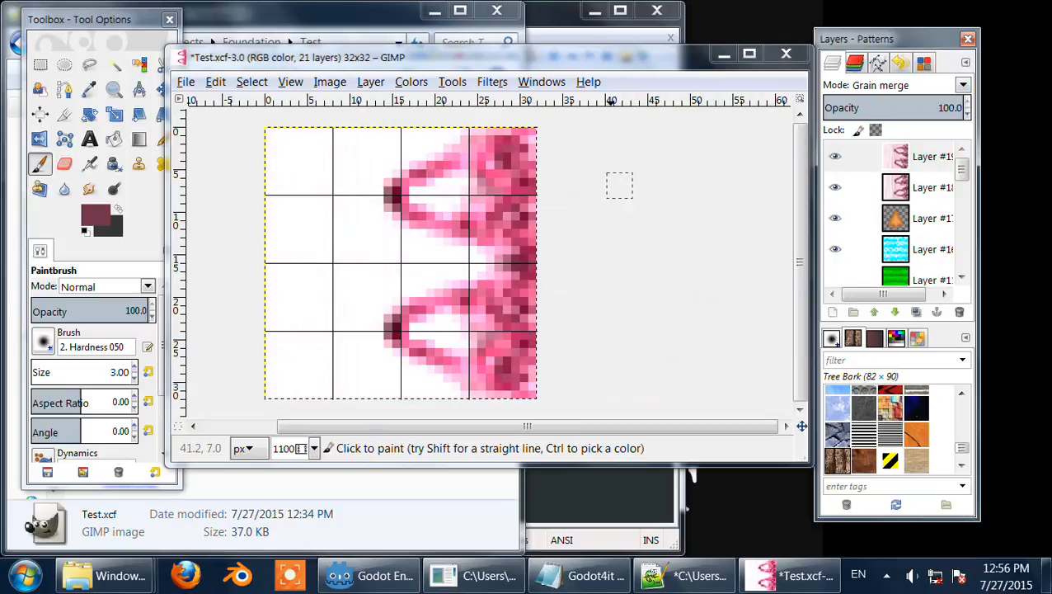
pyautogui.scroll(-1, 456, 186)
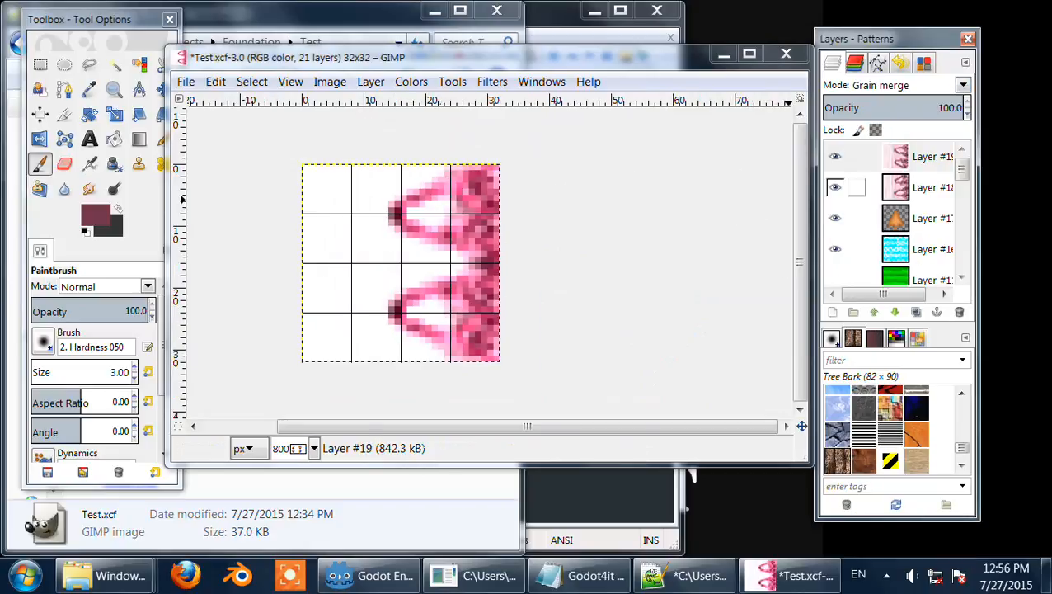
pyautogui.click(959, 311)
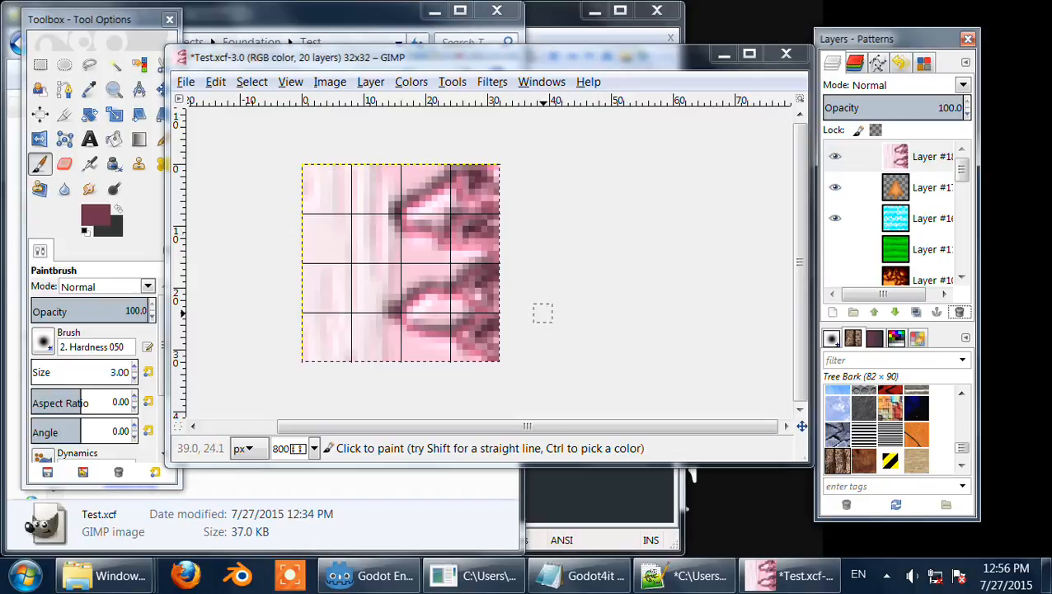
# Step: Hide the pink, tree and sky layers so only the fiery orange texture layer is visible
pyautogui.click(835, 156)
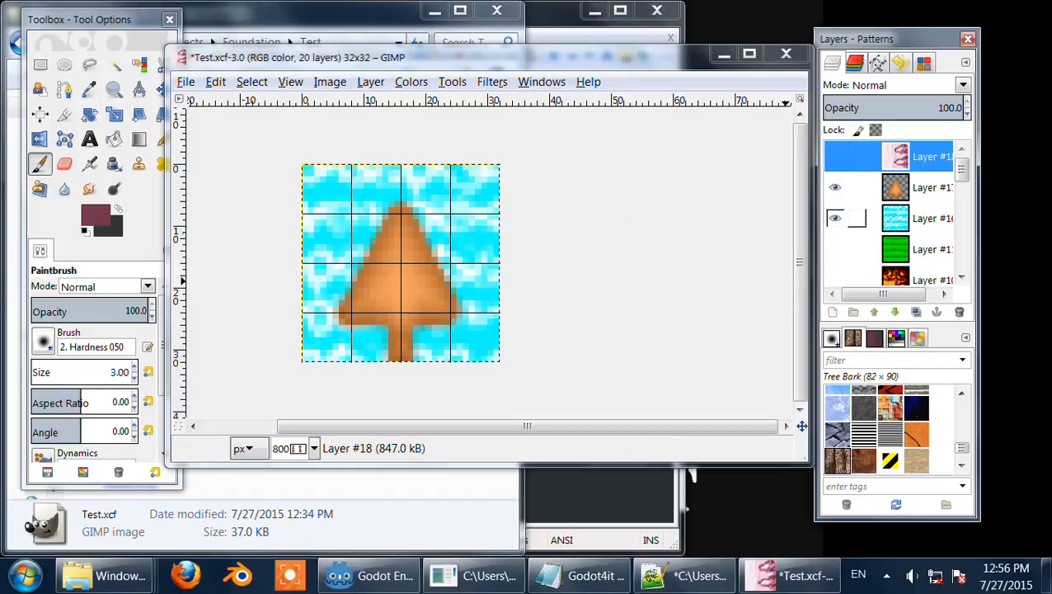
pyautogui.scroll(-1, 849, 214)
pyautogui.click(835, 254)
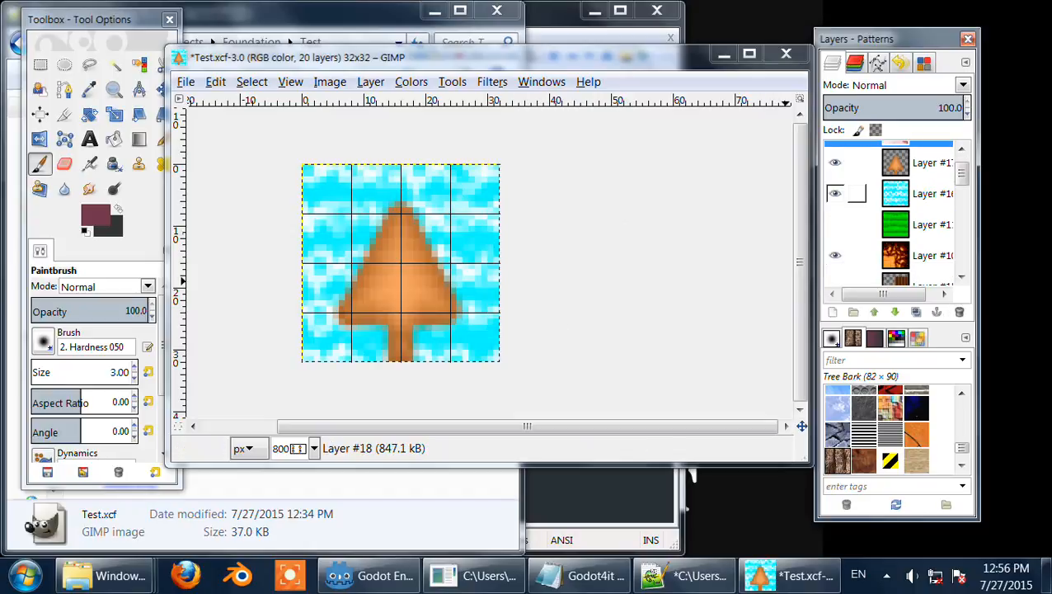
pyautogui.click(835, 193)
pyautogui.click(836, 163)
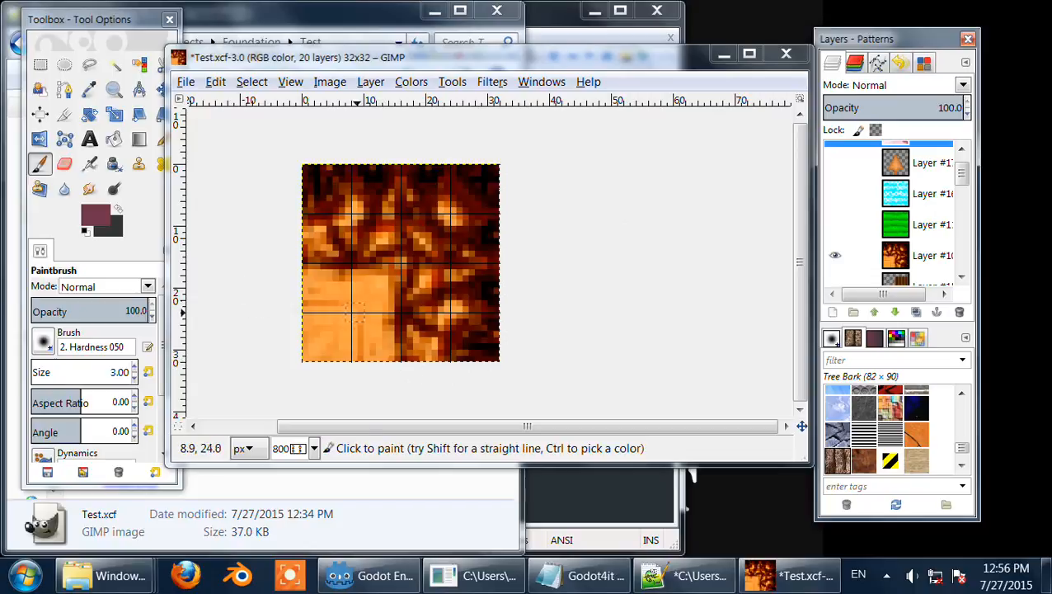
# Step: Set the foreground colour to tan by its colour name
pyautogui.click(95, 215)
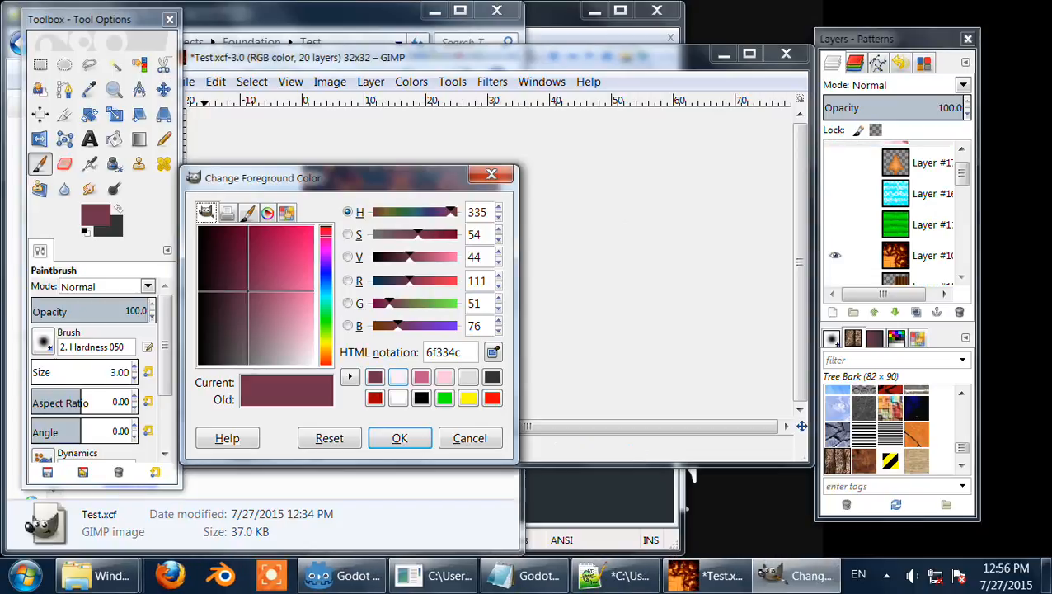
pyautogui.moveTo(464, 352); pyautogui.dragTo(433, 352)
pyautogui.write('ta')
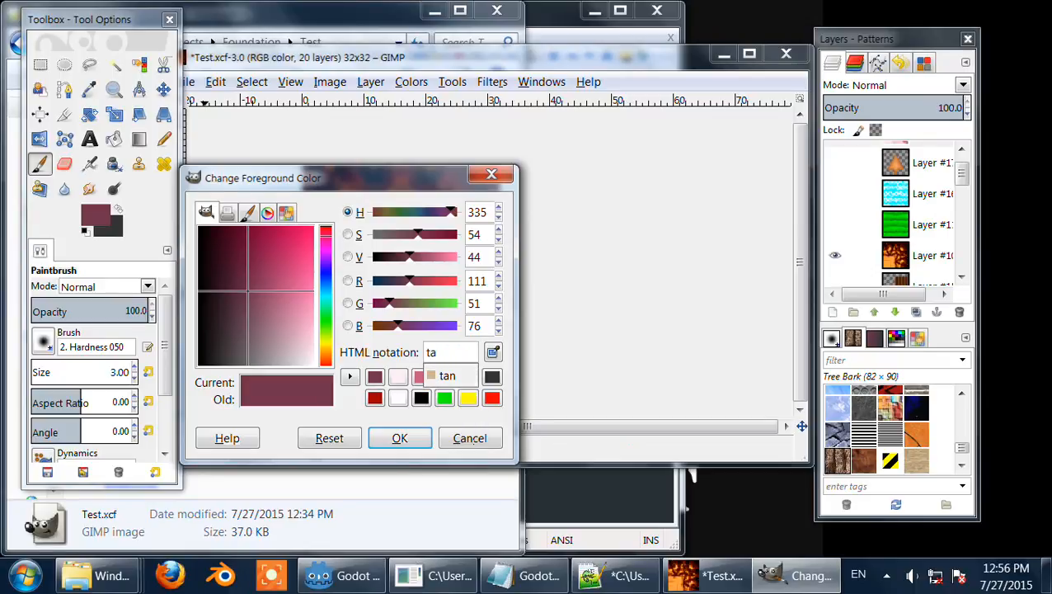
pyautogui.click(447, 375)
pyautogui.click(399, 437)
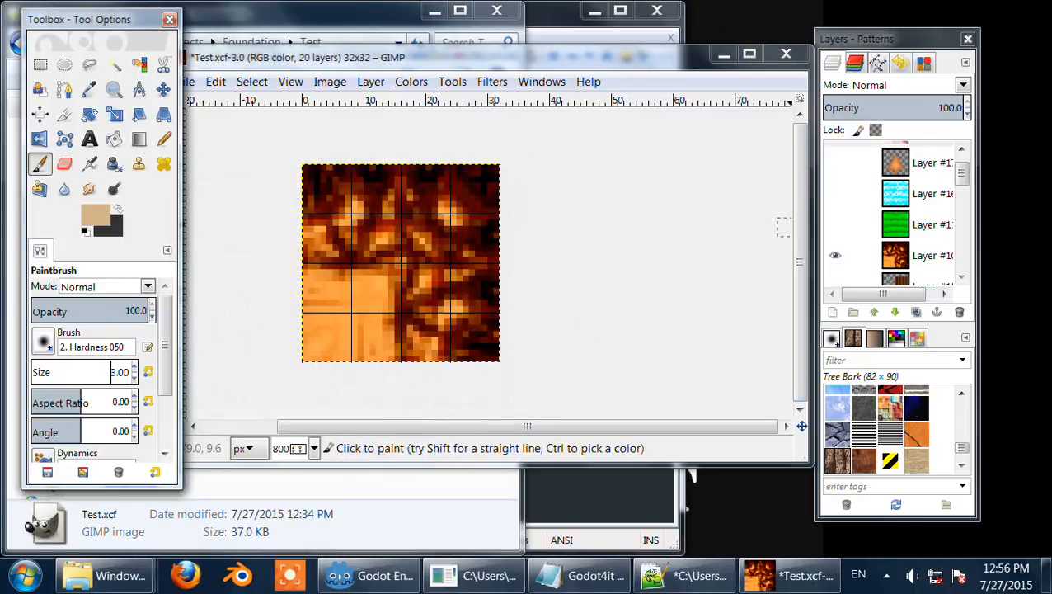
# Step: Hide the fiery orange texture layer, then show and select Layer #12 in the layers list
pyautogui.scroll(-1, 845, 236)
pyautogui.scroll(-2, 849, 223)
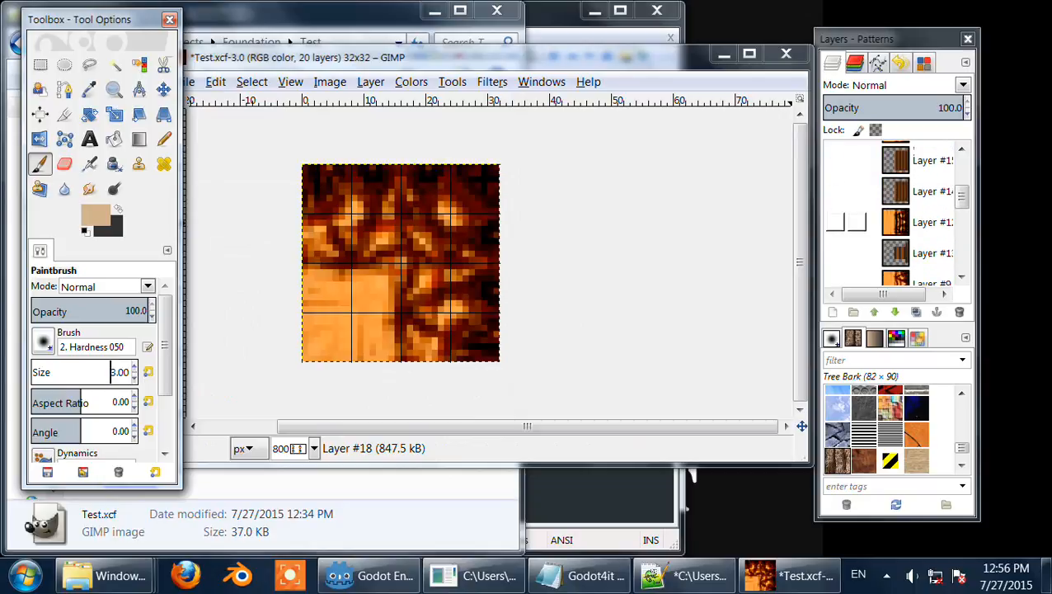
pyautogui.scroll(2, 838, 202)
pyautogui.click(835, 182)
pyautogui.scroll(-1, 837, 210)
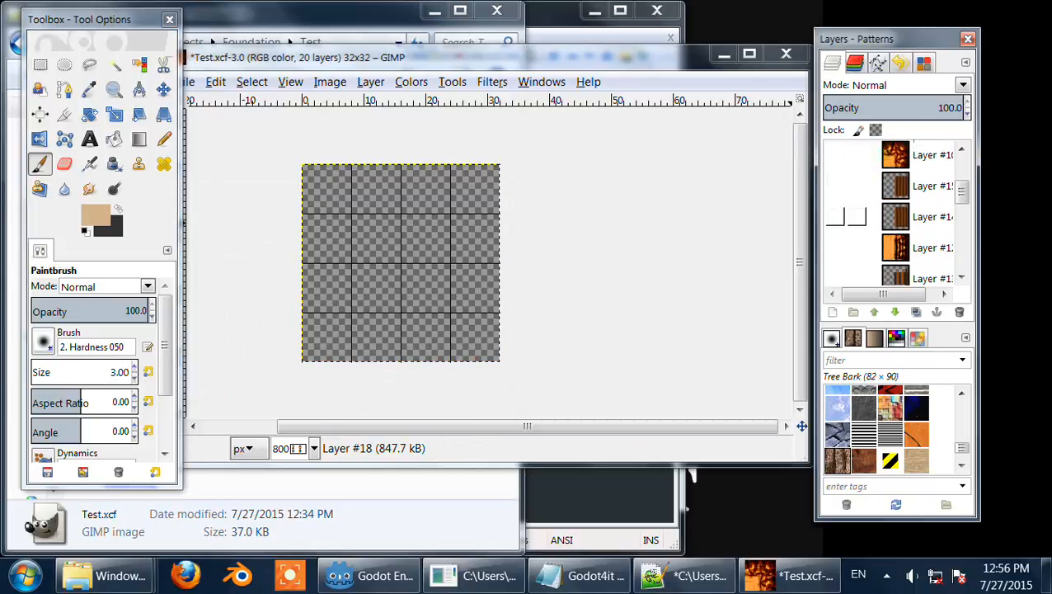
pyautogui.click(835, 247)
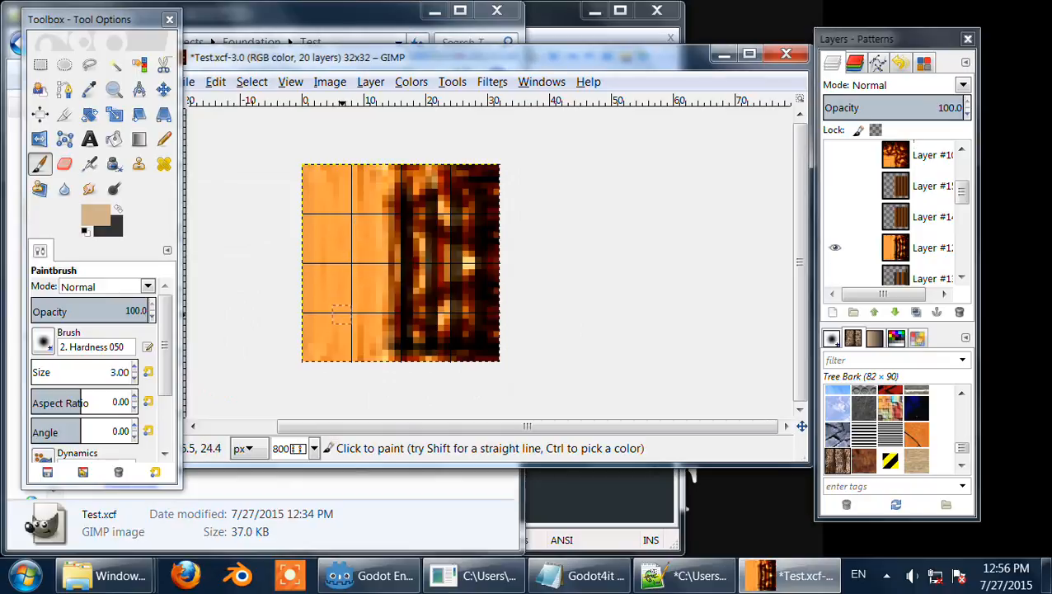
pyautogui.click(897, 249)
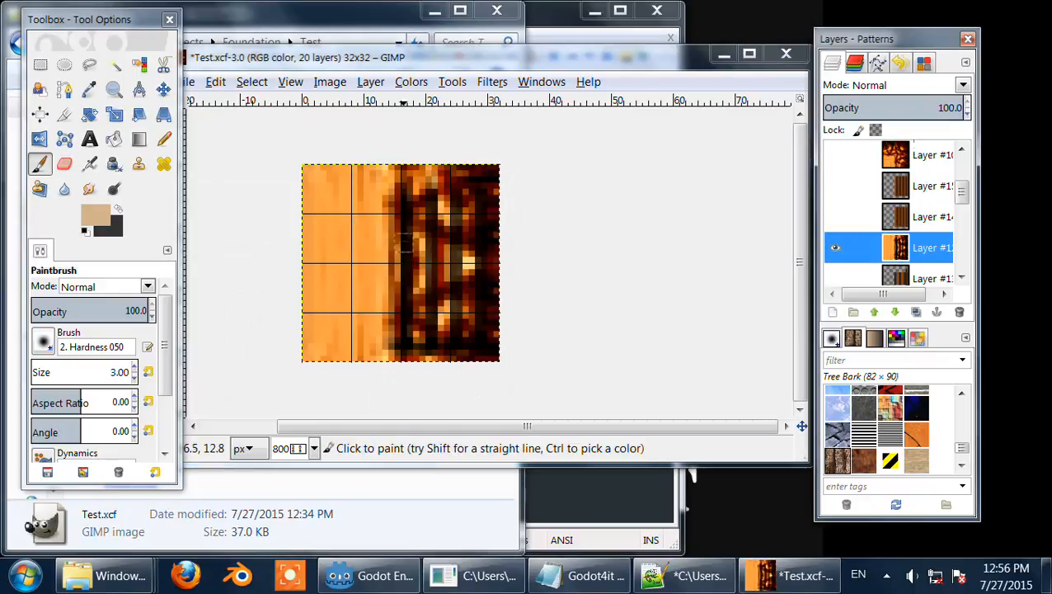
# Step: Paint a tan stroke on the tile's light left area, then undo it
pyautogui.moveTo(333, 202); pyautogui.dragTo(346, 310)
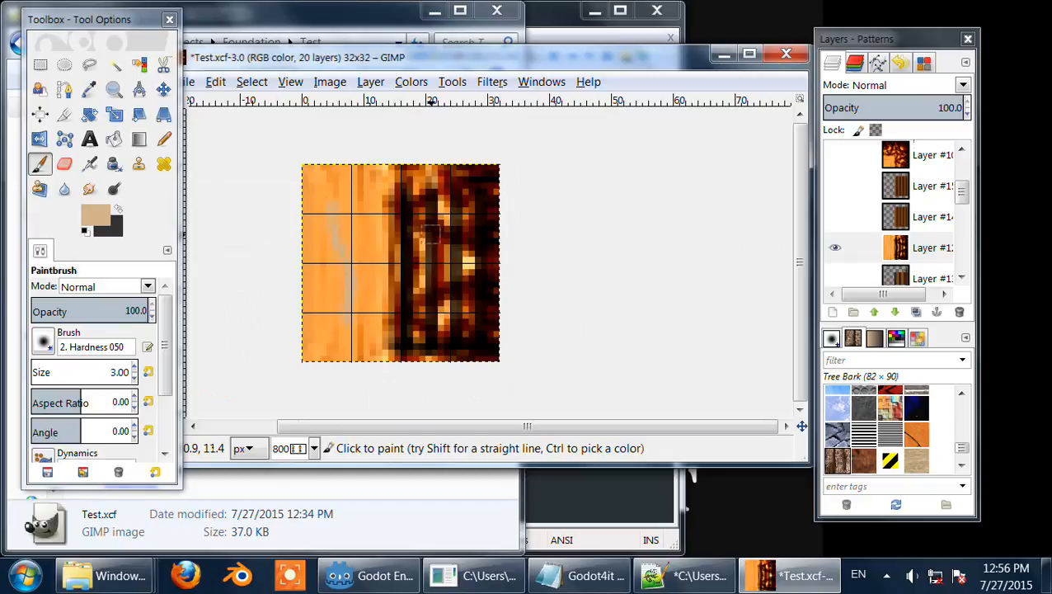
pyautogui.hotkey('ctrl', 'z')
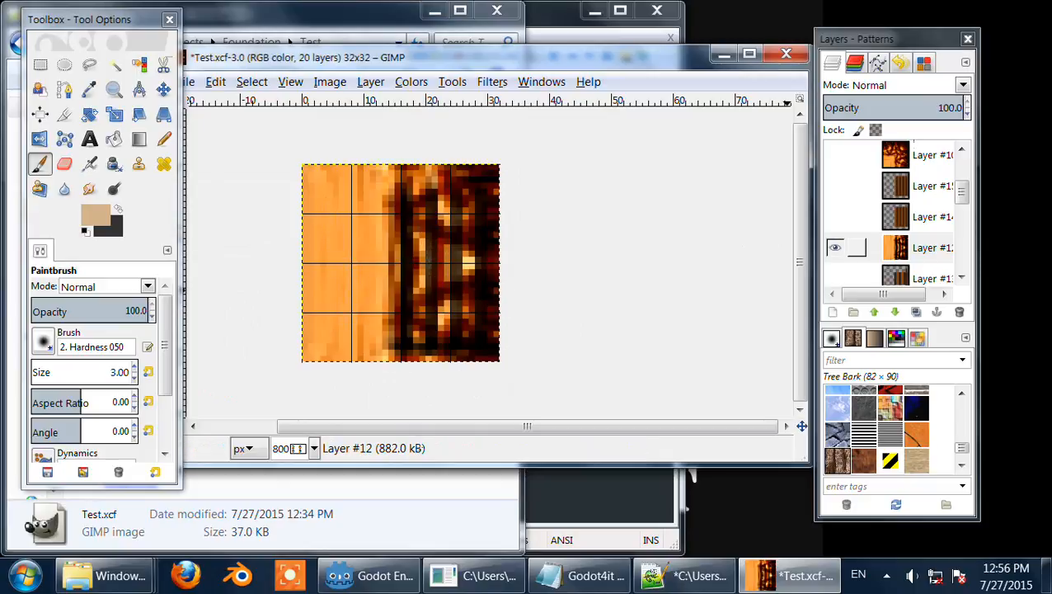
# Step: Hide Layer #12 and show Layer #9 instead
pyautogui.click(835, 248)
pyautogui.scroll(-1, 835, 247)
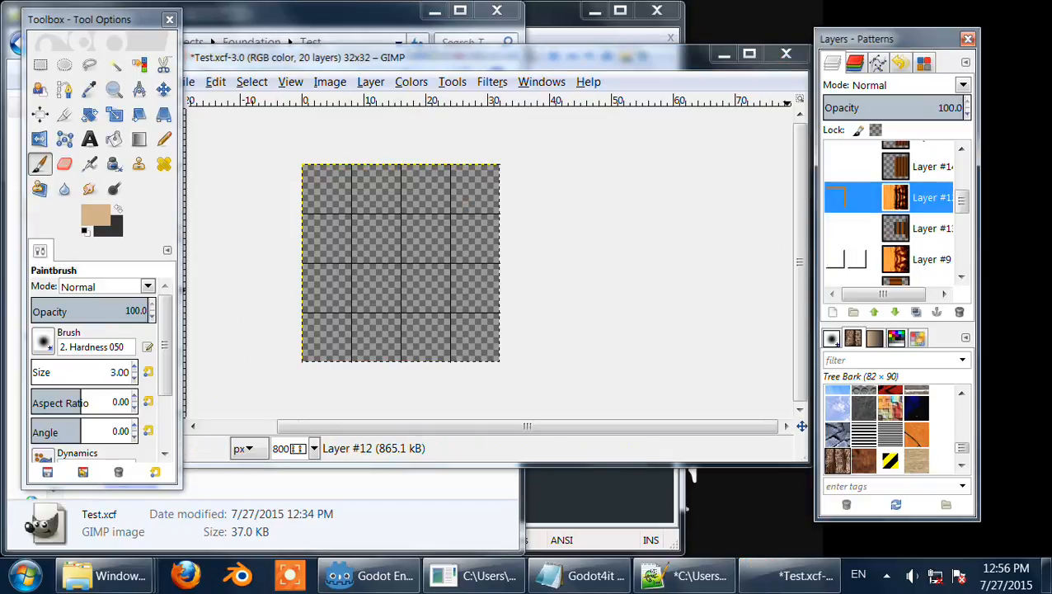
pyautogui.click(835, 259)
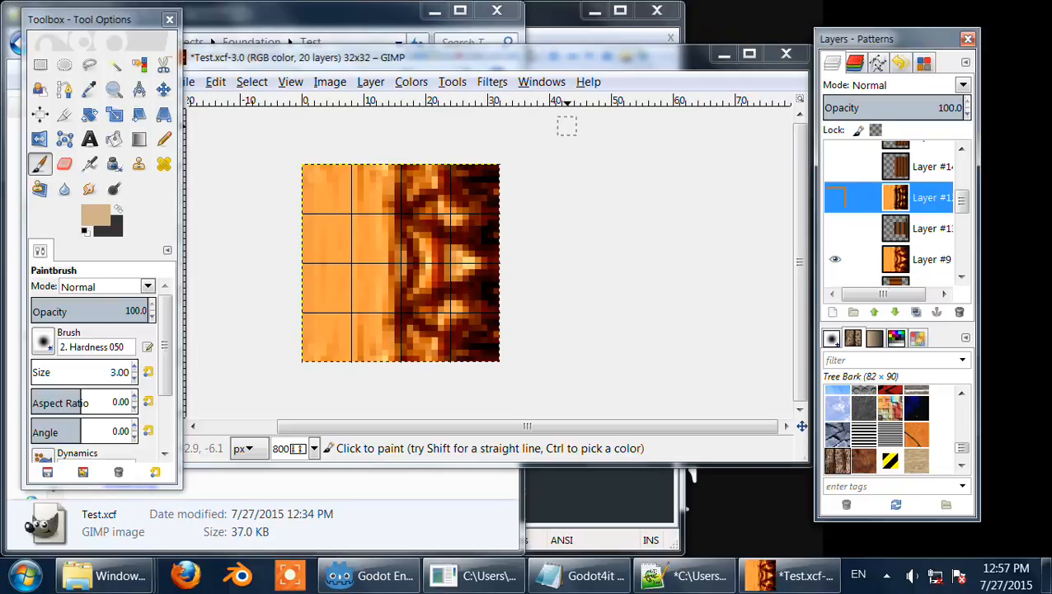
# Step: Switch to the Godot editor and run the edited scene
pyautogui.moveTo(569, 57); pyautogui.dragTo(587, 53)
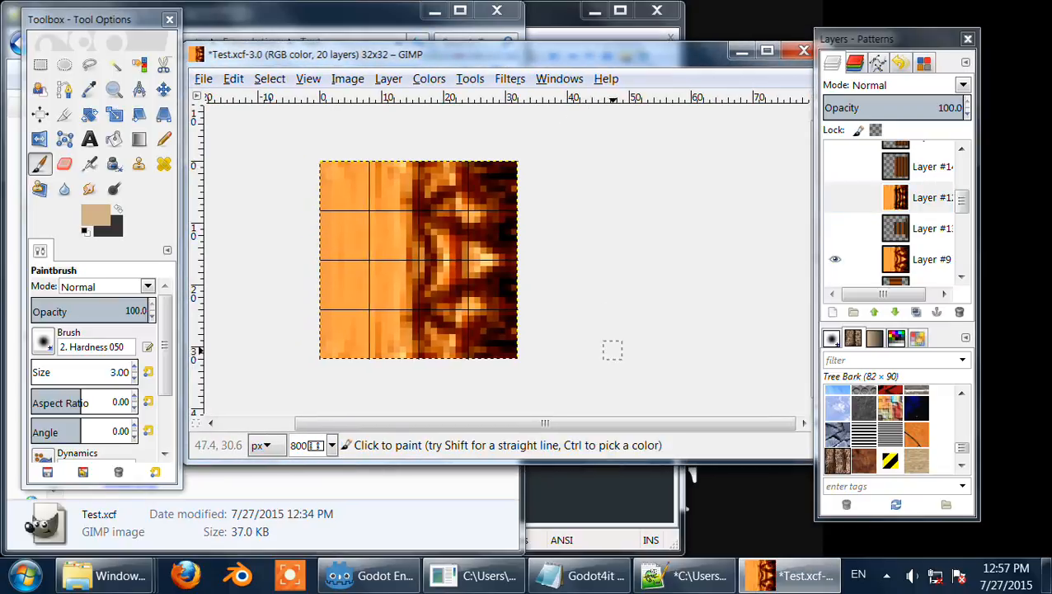
pyautogui.click(368, 576)
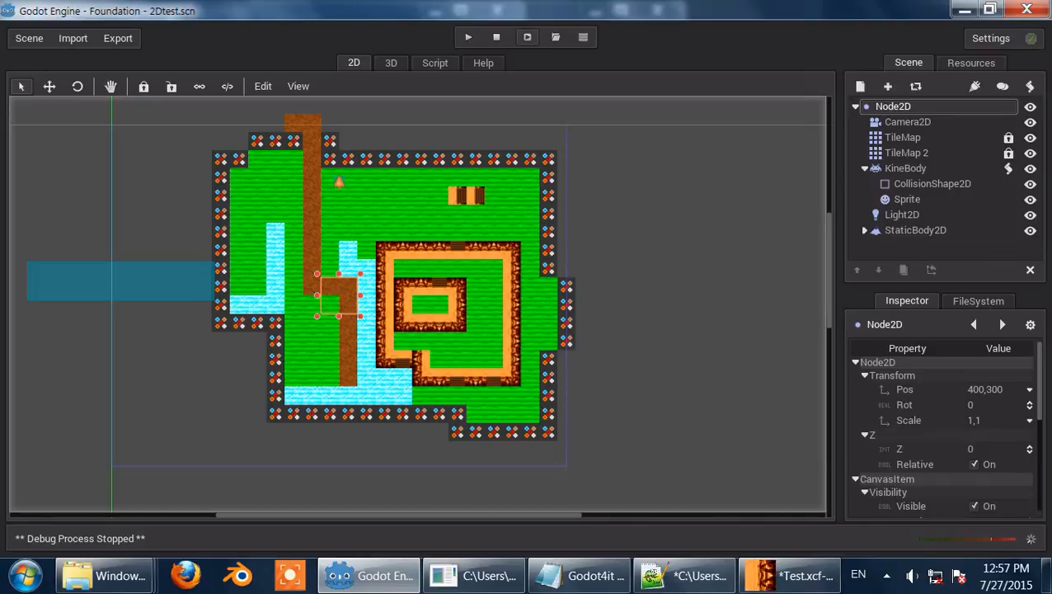
pyautogui.click(528, 38)
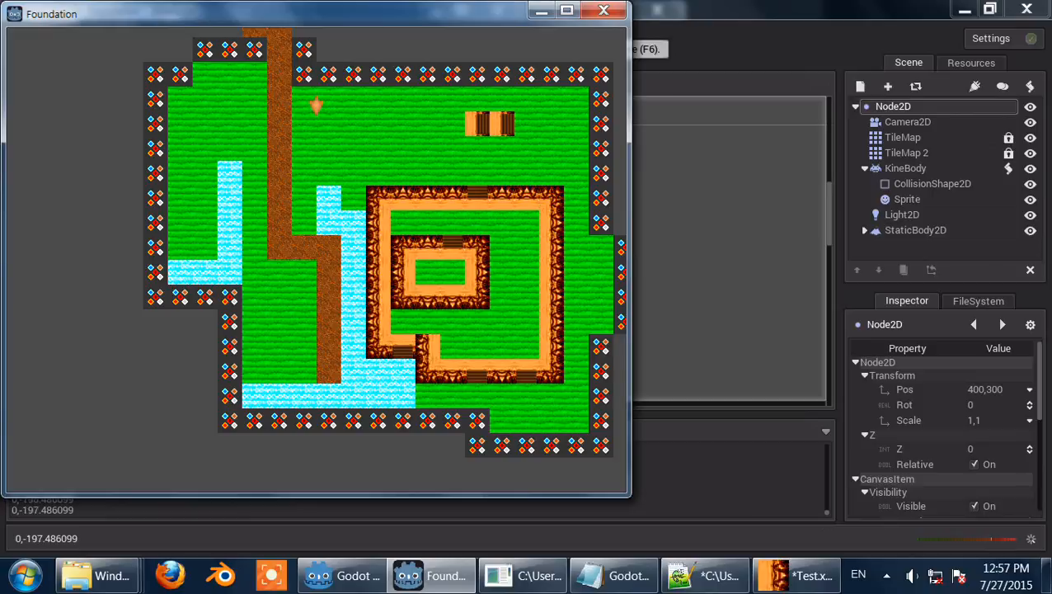
# Step: Move the character around the tile map with the arrow keys to test the tiles, then close the game window
pyautogui.press('Left')
pyautogui.press('Up')
pyautogui.press('Right')
pyautogui.press('Down')
pyautogui.press('Left')
pyautogui.press('Right')
pyautogui.press('Down')
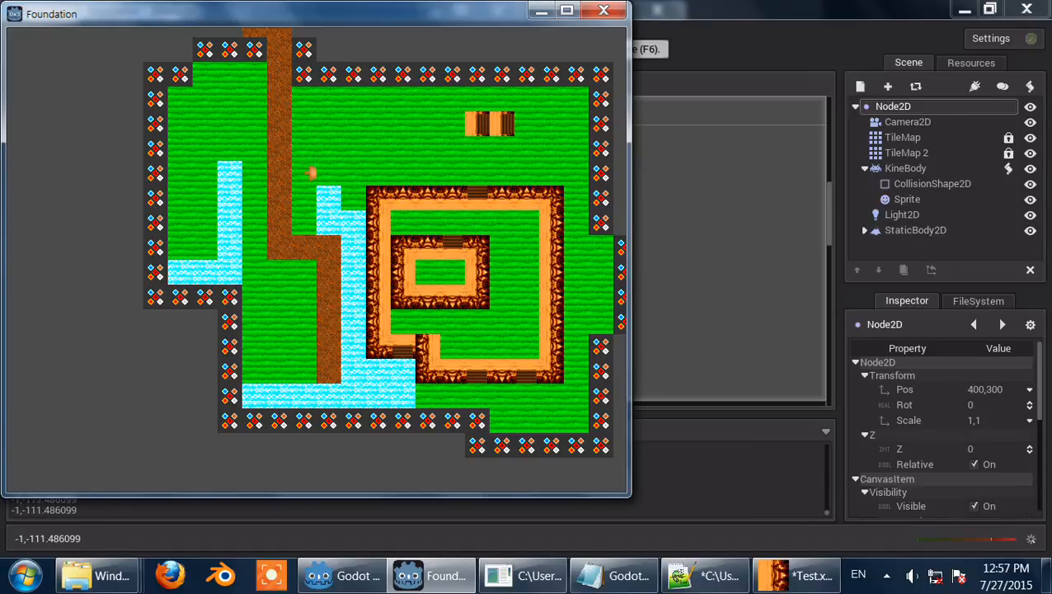
pyautogui.press('Right')
pyautogui.press('Down')
pyautogui.press('Right')
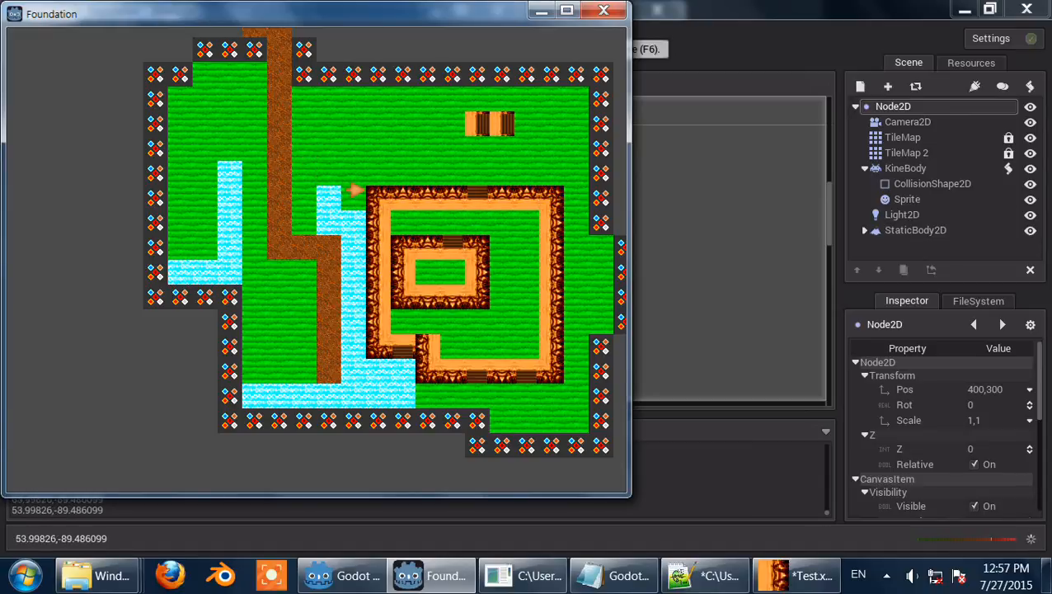
pyautogui.press('Up')
pyautogui.press('Left')
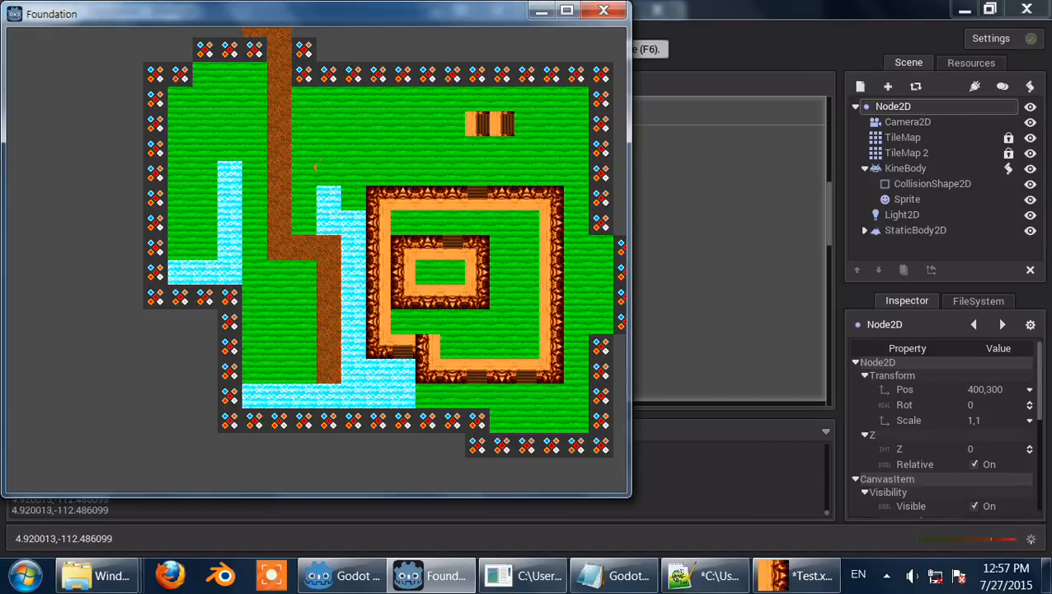
pyautogui.press('Right')
pyautogui.press('Down')
pyautogui.press('Right')
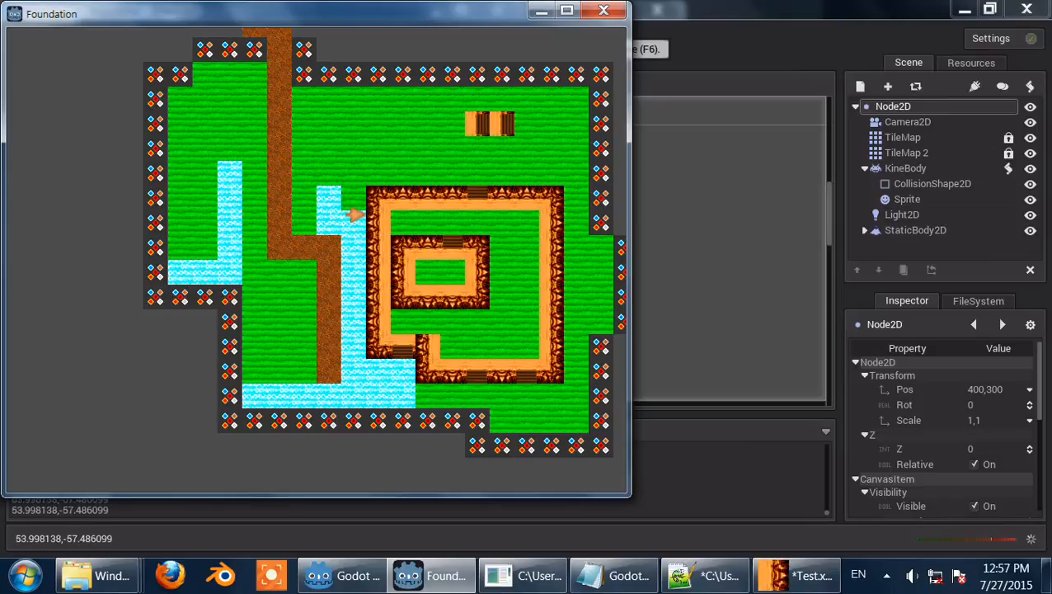
pyautogui.press('Down')
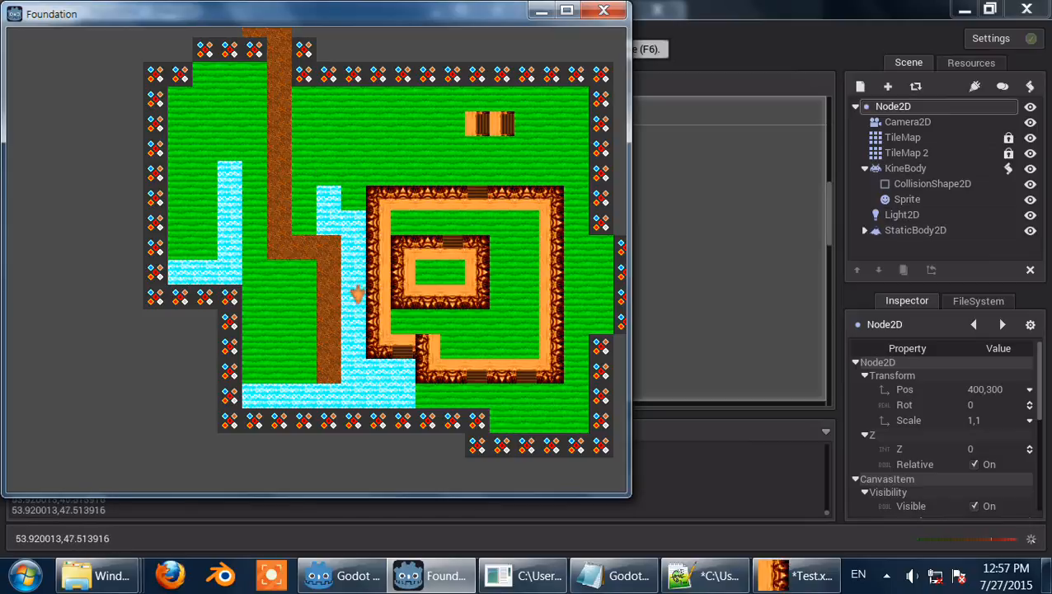
pyautogui.press('Right')
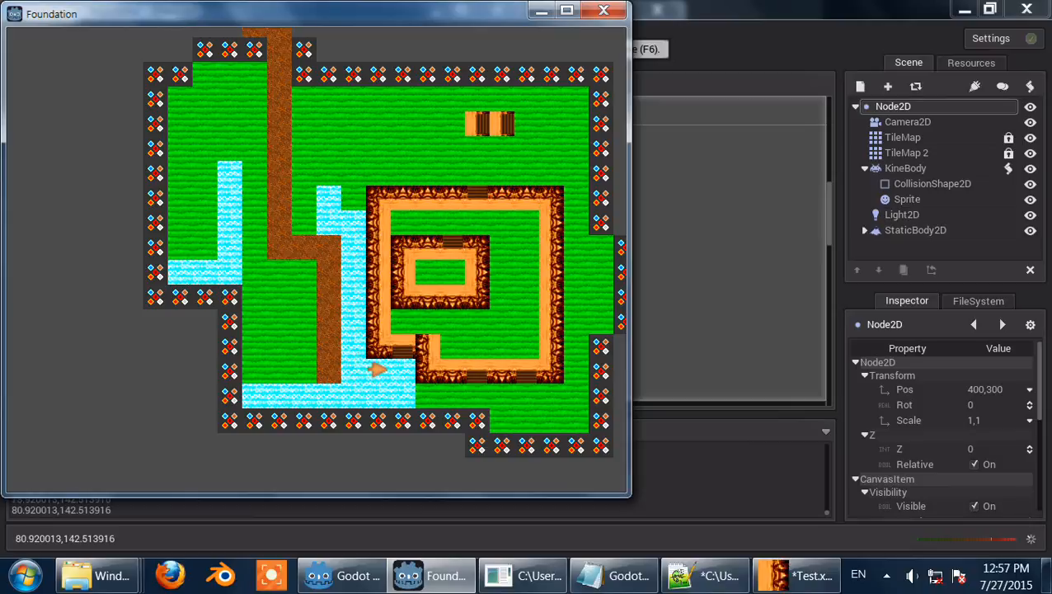
pyautogui.press('Up')
pyautogui.press('Right')
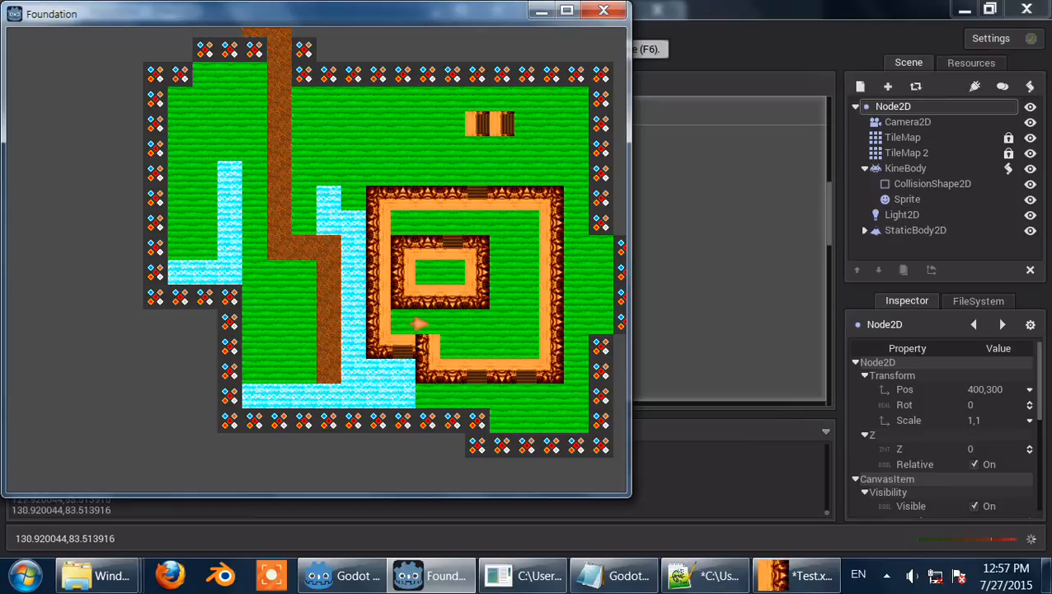
pyautogui.press('Right')
pyautogui.click(603, 10)
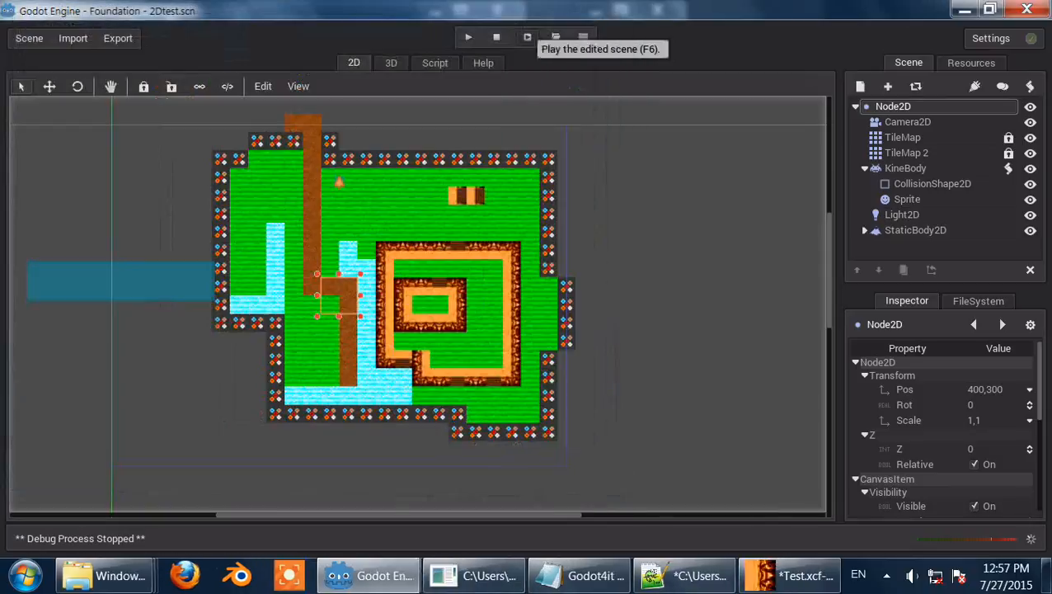
# Step: Copy the script's charMove function into the new 2 tab in Notepad++
pyautogui.press('F3')
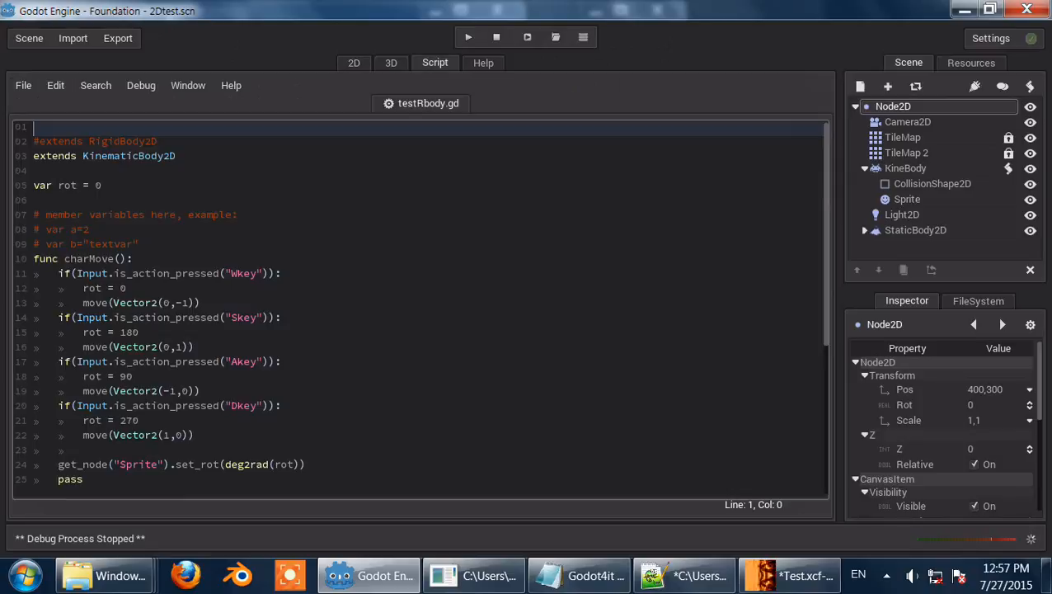
pyautogui.scroll(-1, 420, 310)
pyautogui.moveTo(82, 434); pyautogui.dragTo(33, 214)
pyautogui.hotkey('ctrl', 'c')
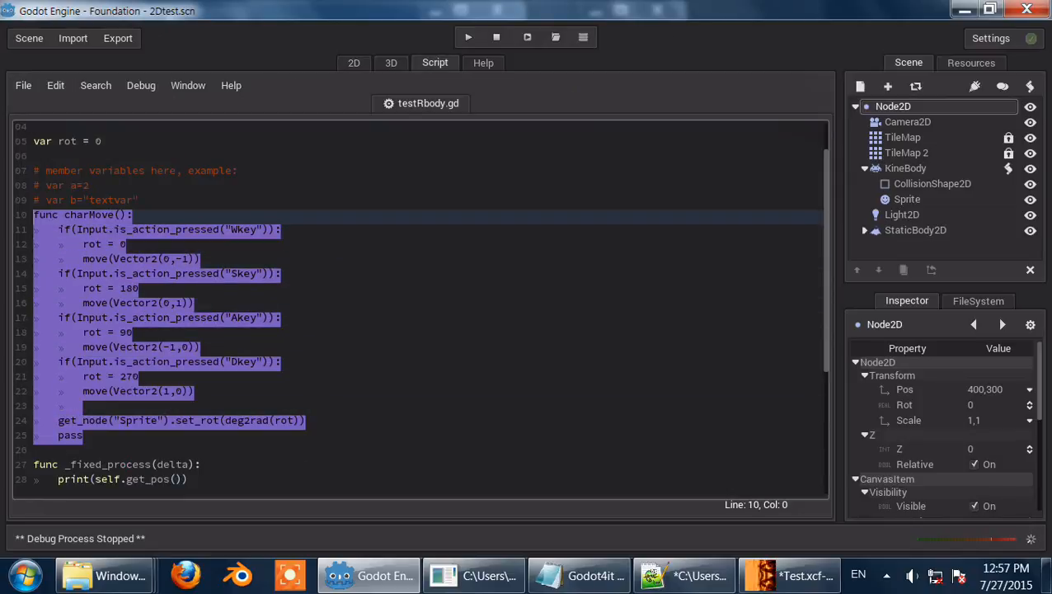
pyautogui.moveTo(477, 575)
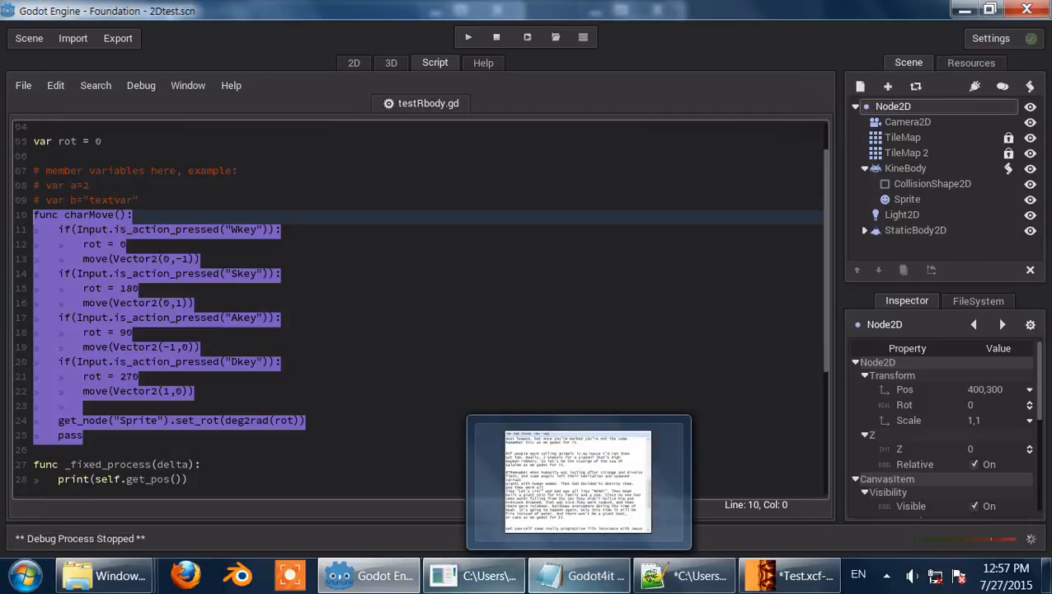
pyautogui.click(689, 576)
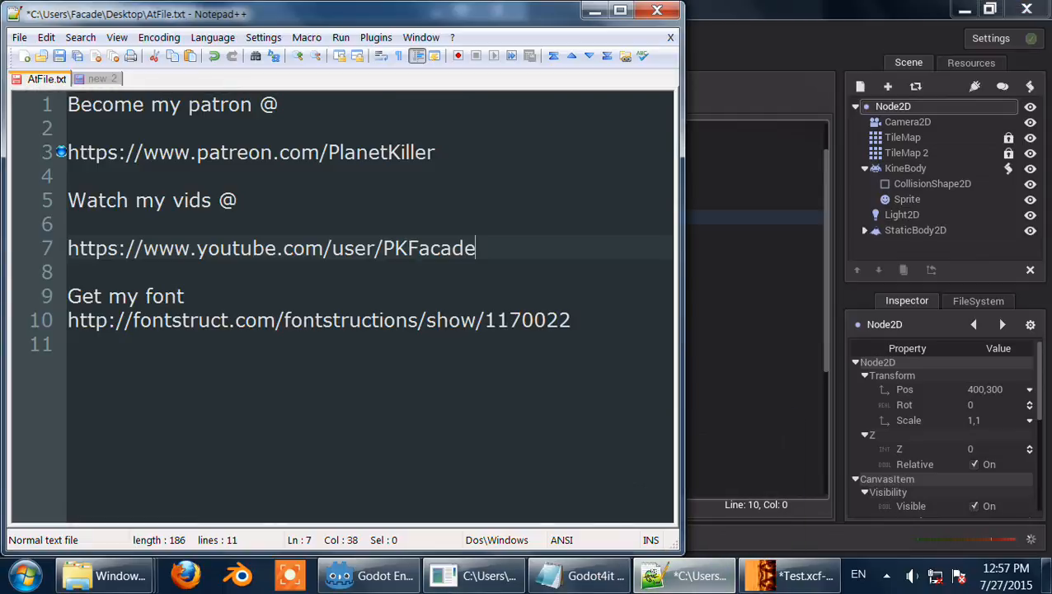
pyautogui.hotkey('ctrl', 'Tab')
pyautogui.hotkey('ctrl', 'v')
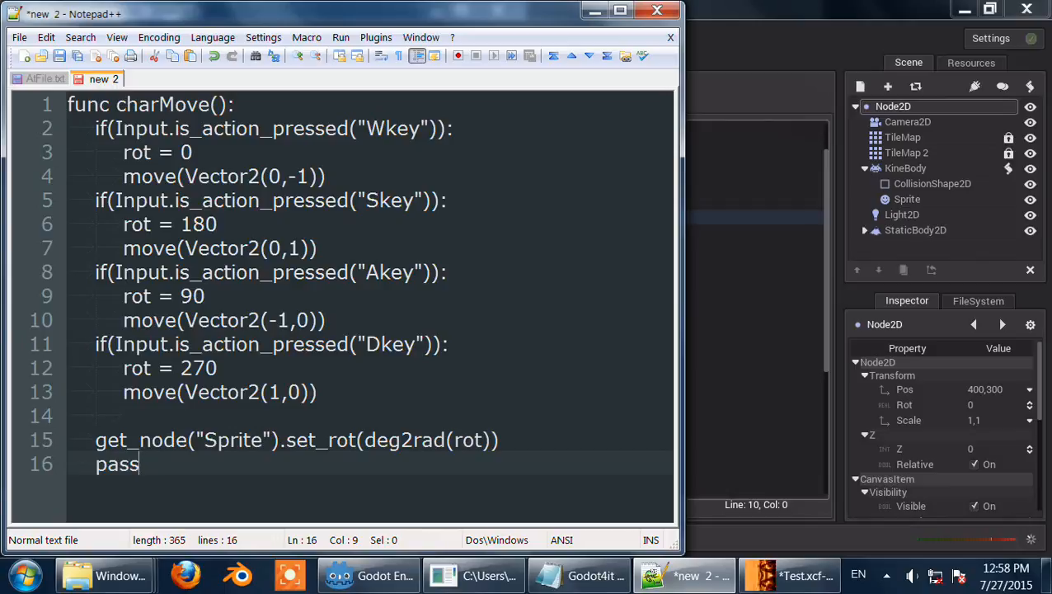
# Step: Return to Godot and select the Sprite and then the KineBody node in the scene tree
pyautogui.hotkey('alt', 'Tab')
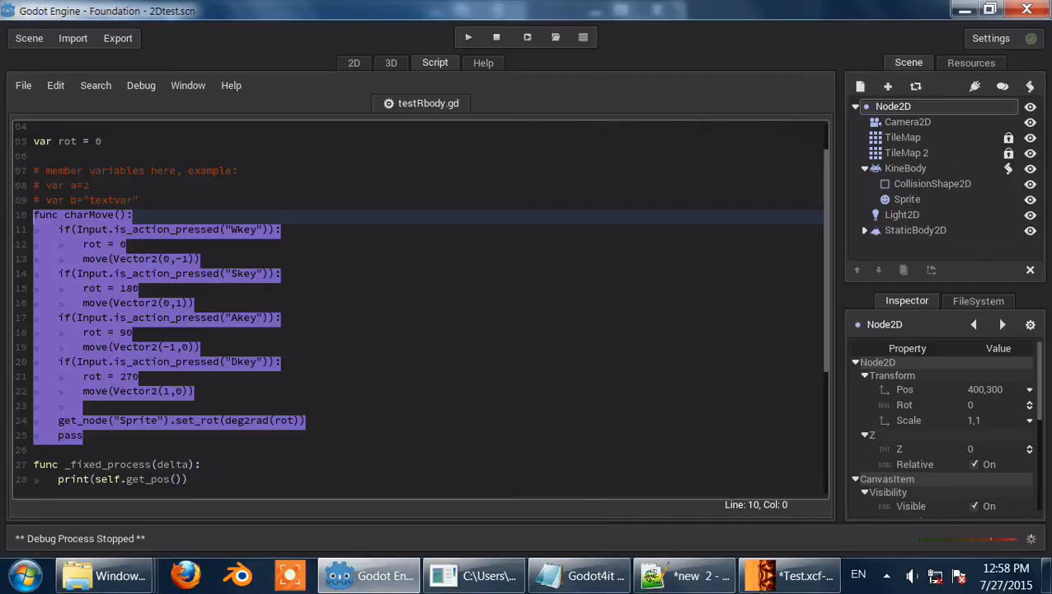
pyautogui.click(907, 200)
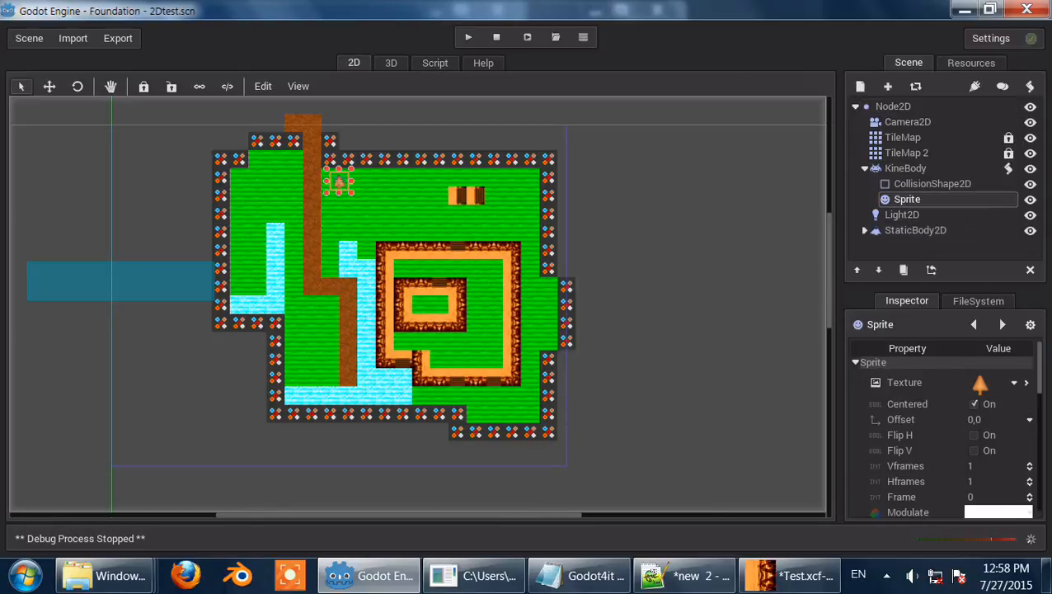
pyautogui.click(905, 169)
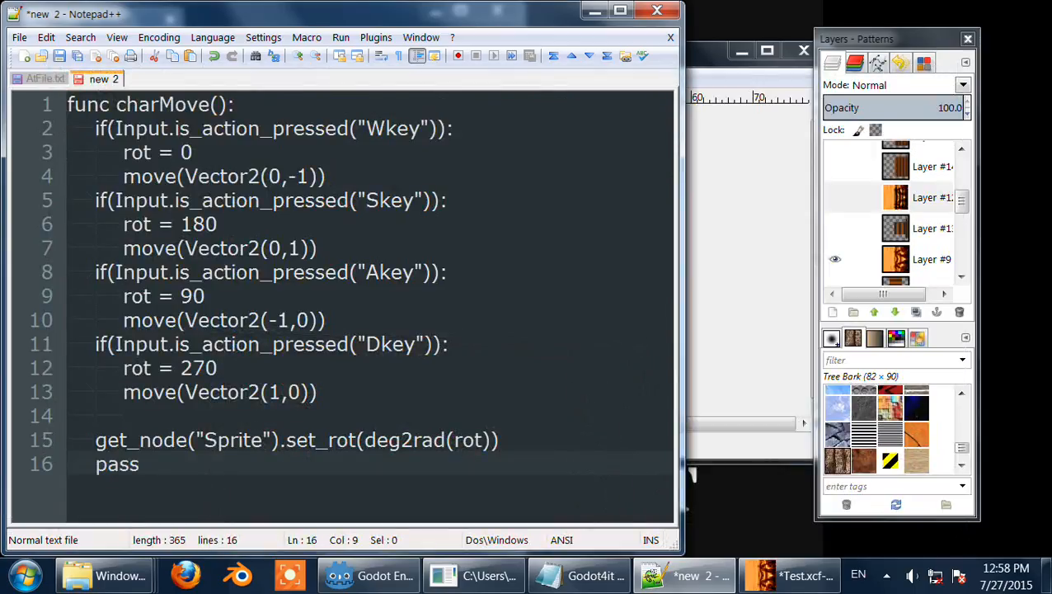
pyautogui.click(594, 11)
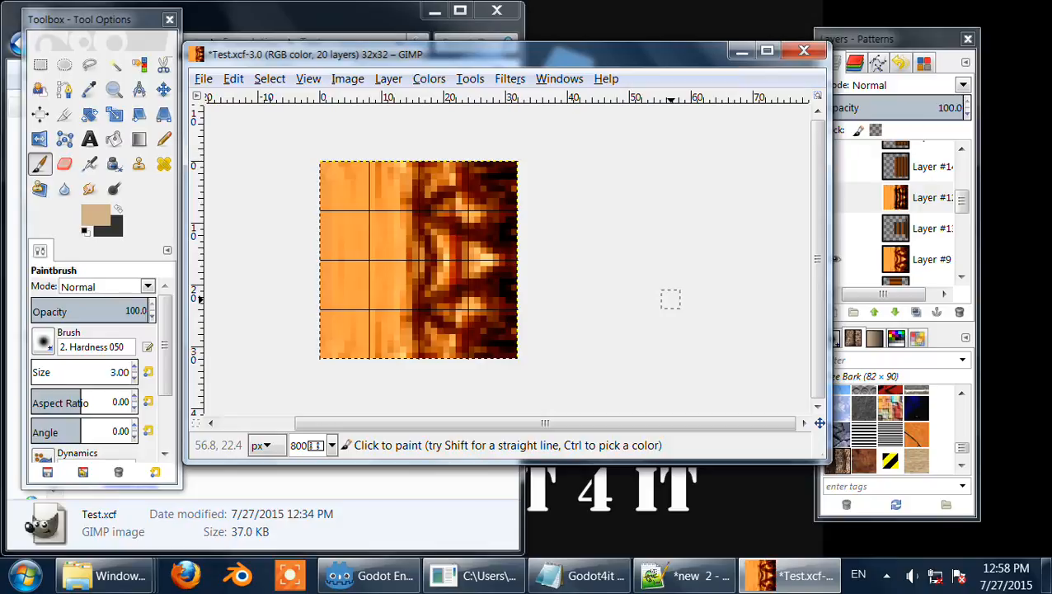
pyautogui.click(886, 575)
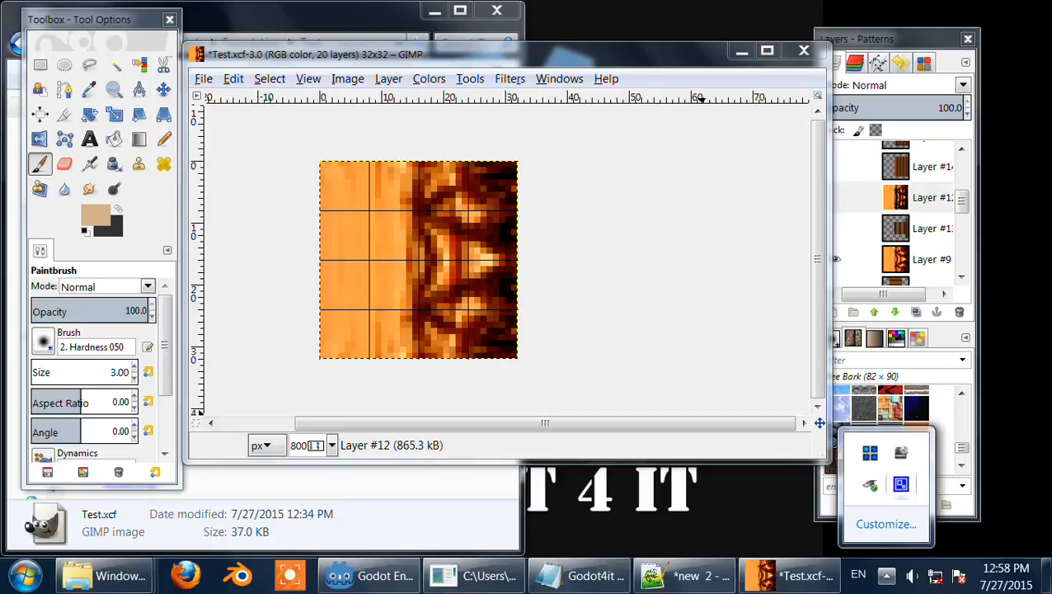
pyautogui.click(900, 484)
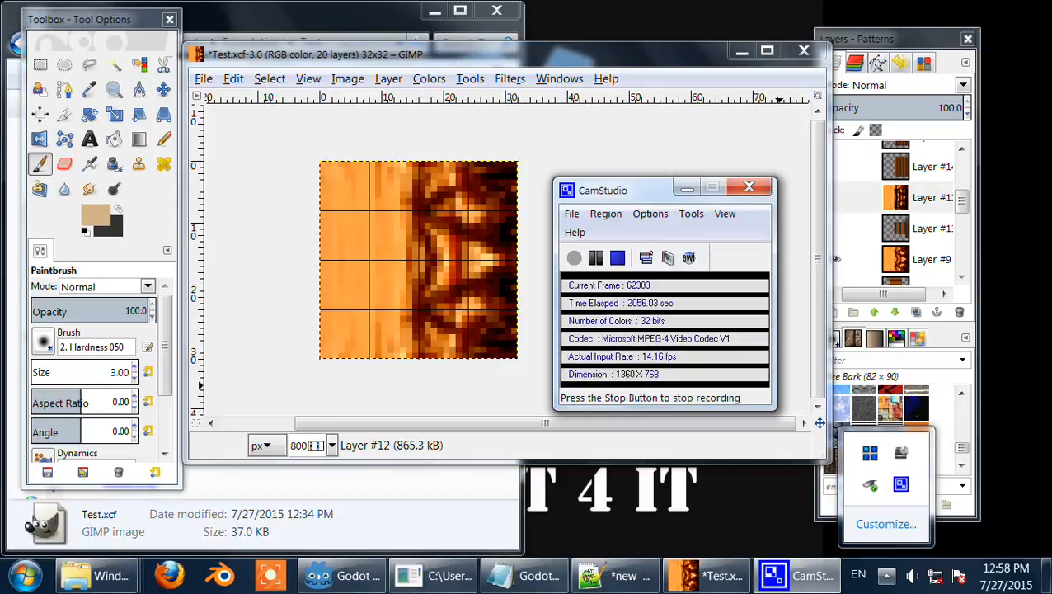